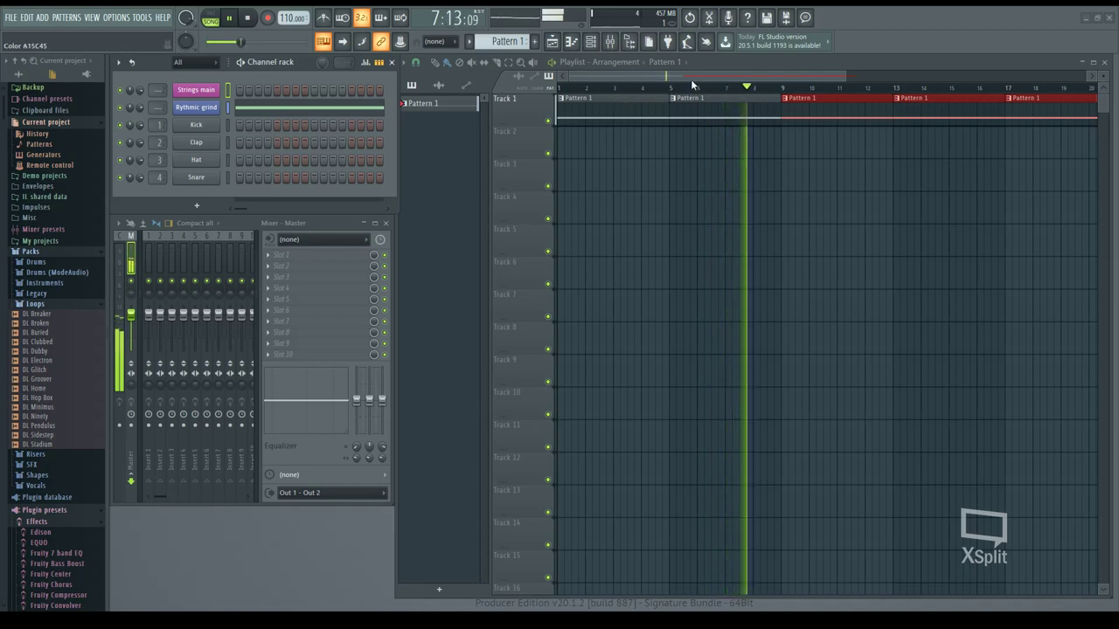
Name the first playlist track and its pattern Rhythmic grind in blue, and create an empty Pattern 2.
{"action": "left_click", "coordinate": [521, 110]}
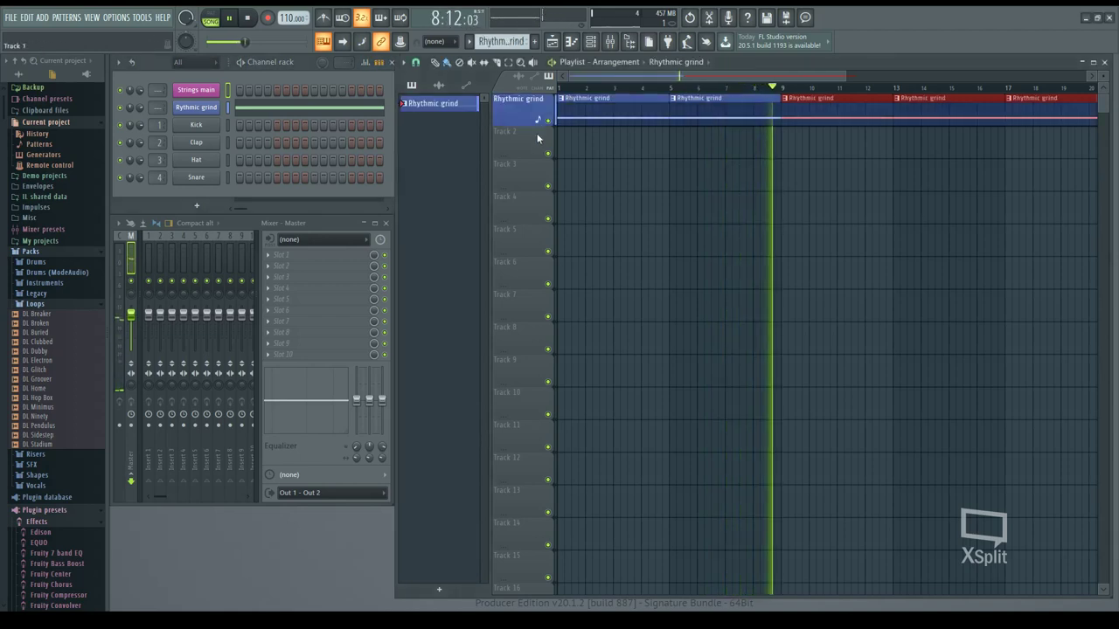
{"action": "key", "text": "F4"}
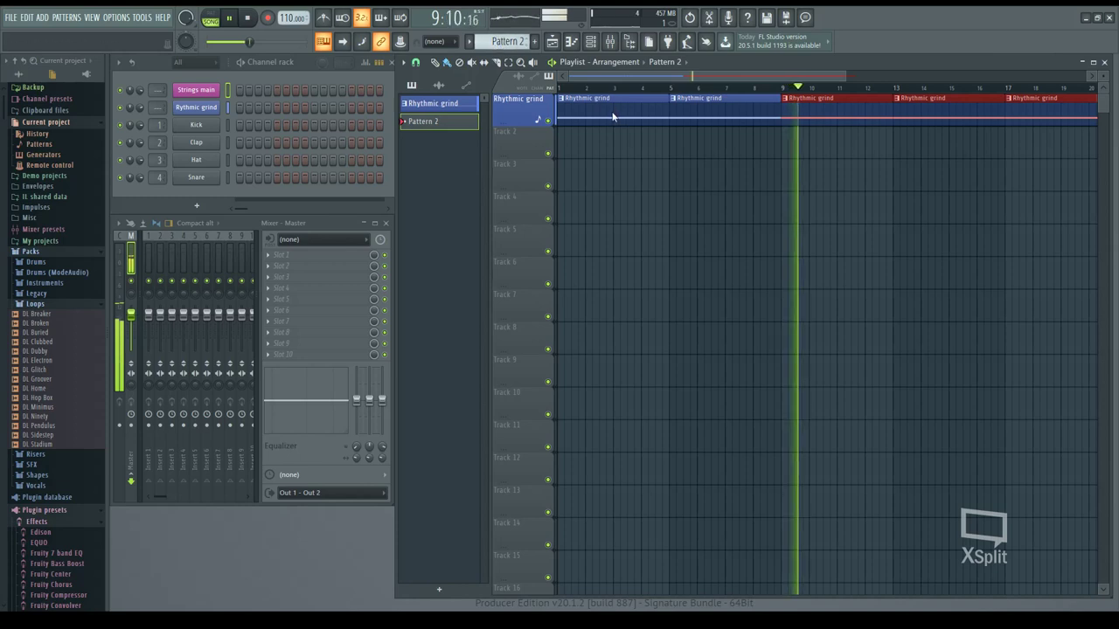
Add a Kontakt channel above Strings main and load 01 Emotional Cello.nki from the Emotional Cello library into it.
{"action": "left_click", "coordinate": [207, 90]}
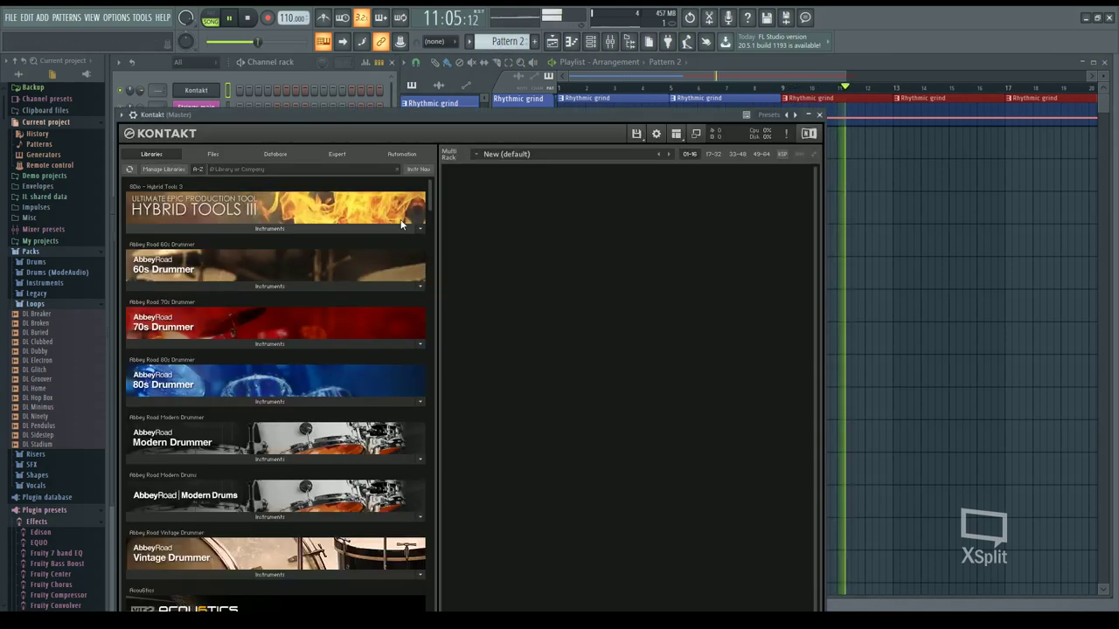
{"action": "scroll", "coordinate": [437, 219], "scroll_direction": "down", "scroll_amount": 2}
{"action": "left_click_drag", "start_coordinate": [433, 219], "coordinate": [451, 353]}
{"action": "left_click", "coordinate": [230, 402]}
{"action": "double_click", "coordinate": [178, 425]}
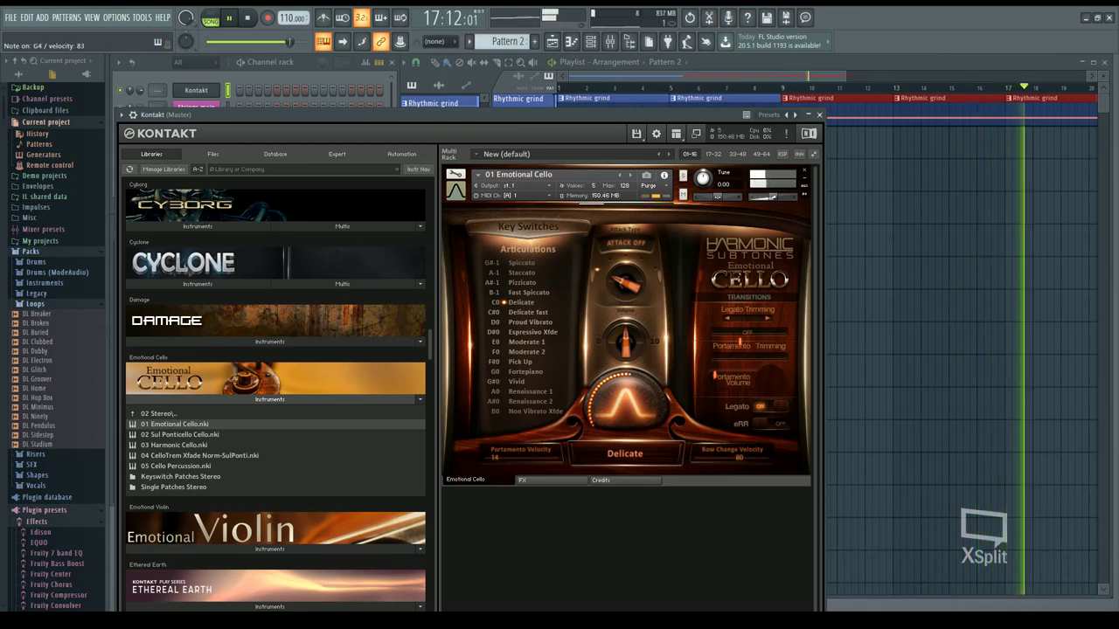
{"action": "mouse_move", "coordinate": [778, 200]}
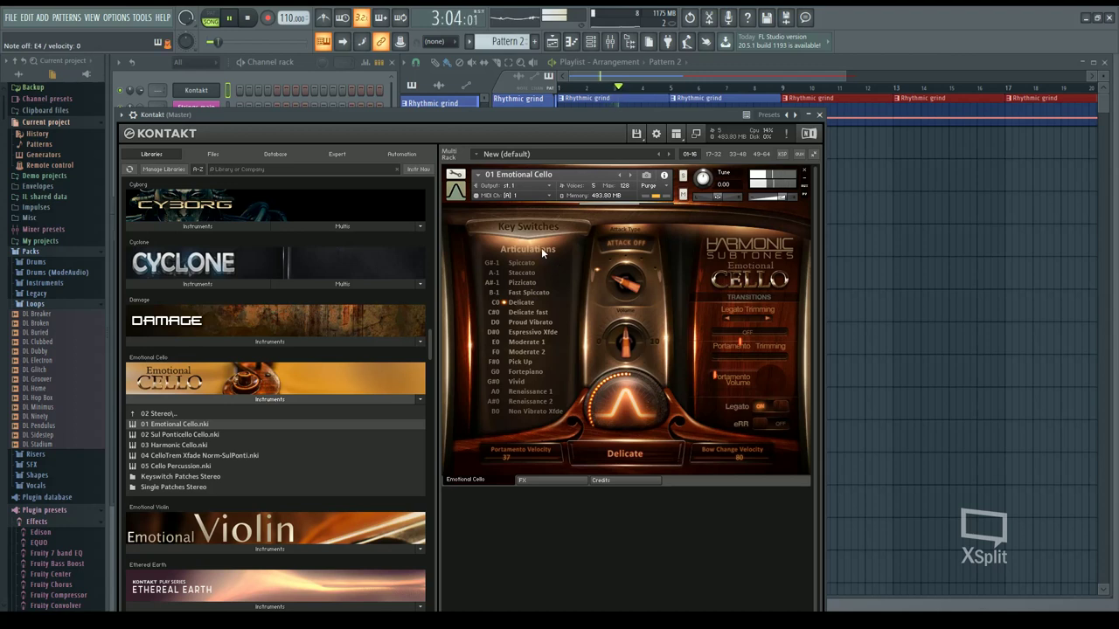
{"action": "left_click", "coordinate": [819, 115]}
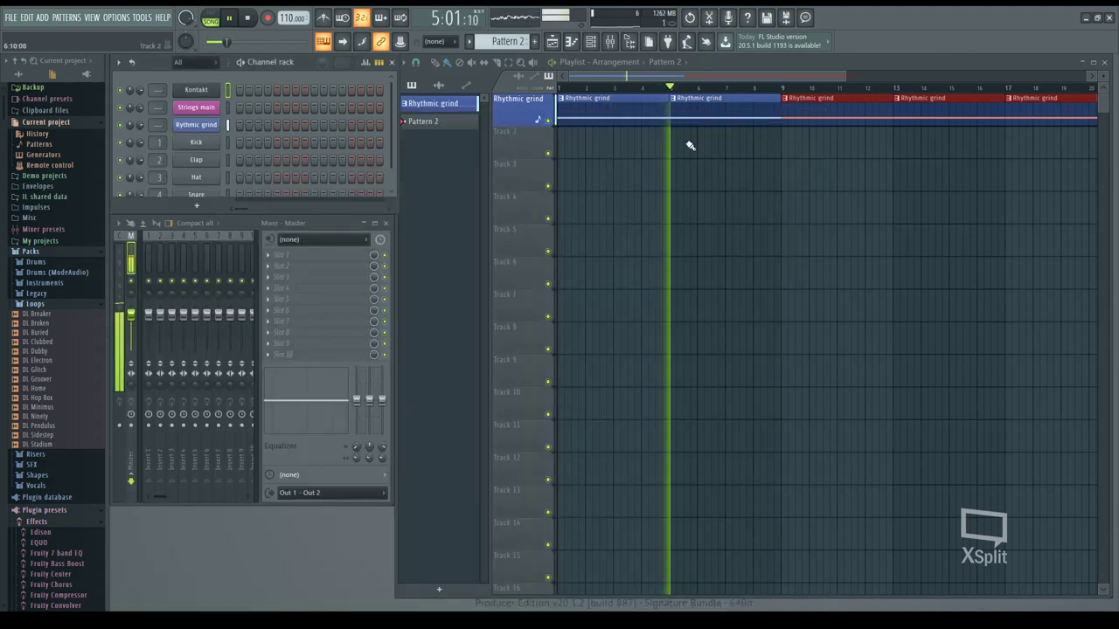
Stop playback and replace the Emotional Cello in the cello #2 channel's Kontakt with Alicias Keys.nki.
{"action": "left_click", "coordinate": [249, 19]}
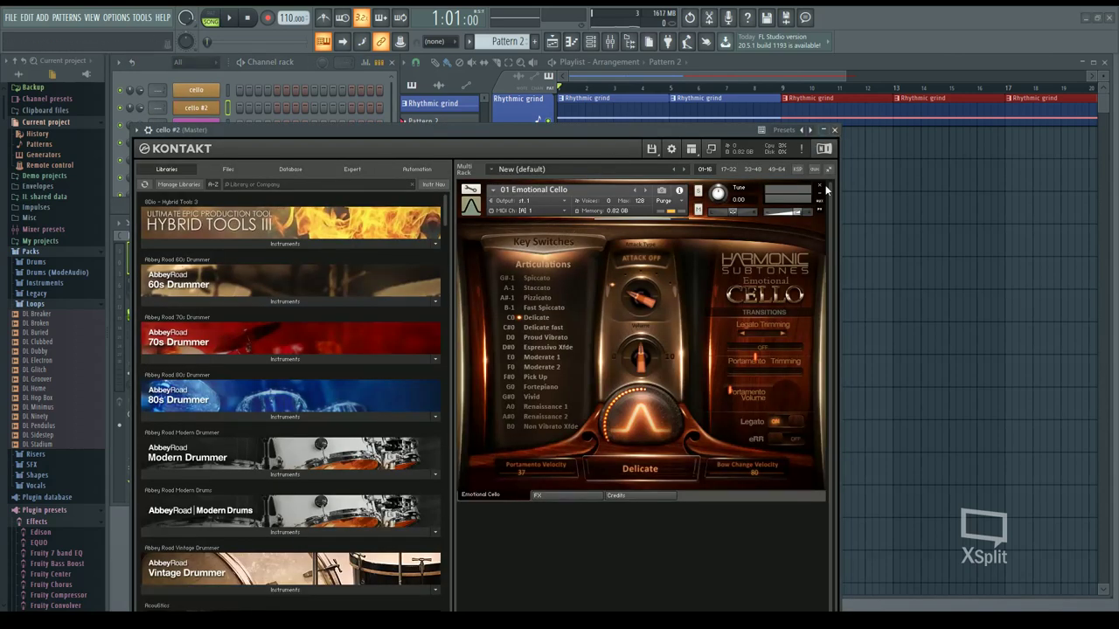
{"action": "left_click", "coordinate": [820, 186]}
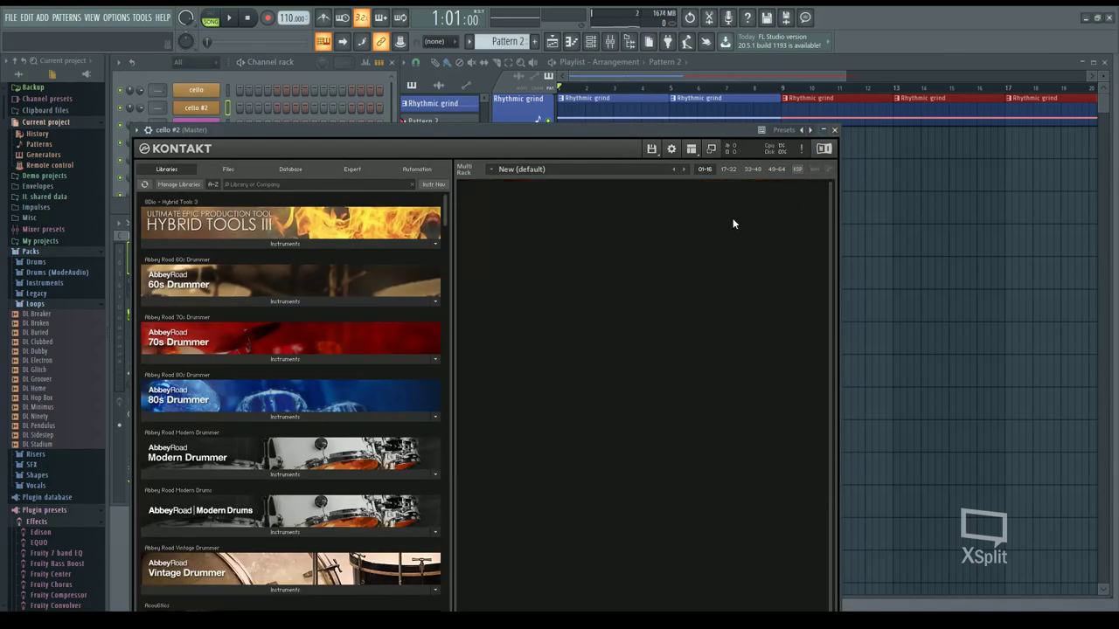
{"action": "left_click_drag", "start_coordinate": [445, 210], "coordinate": [443, 254]}
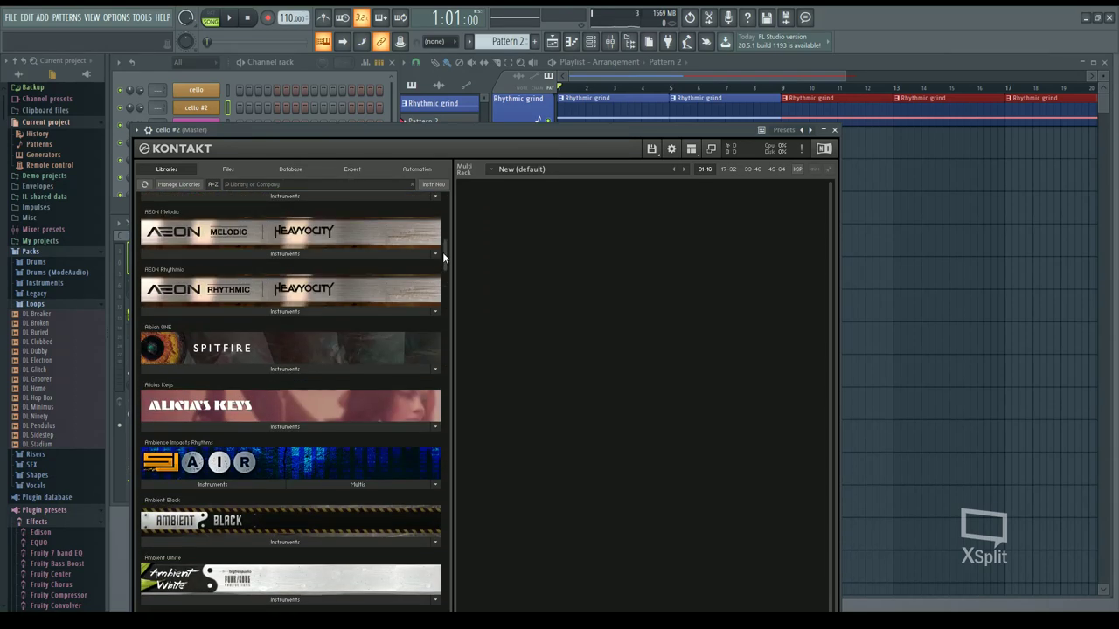
{"action": "left_click", "coordinate": [284, 427]}
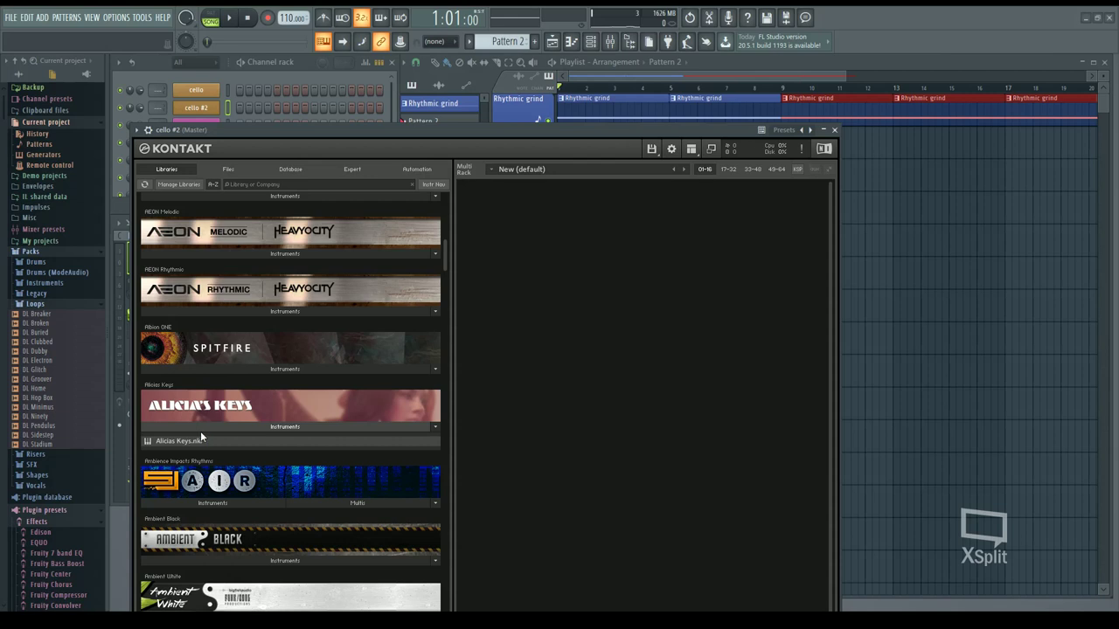
{"action": "double_click", "coordinate": [200, 440]}
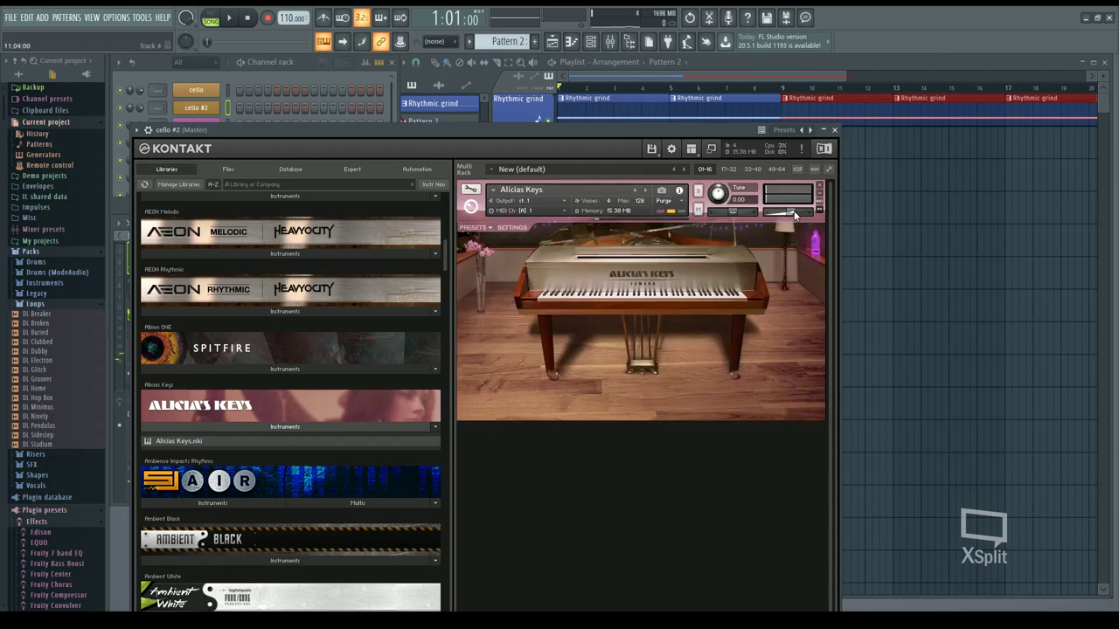
{"action": "left_click", "coordinate": [835, 130]}
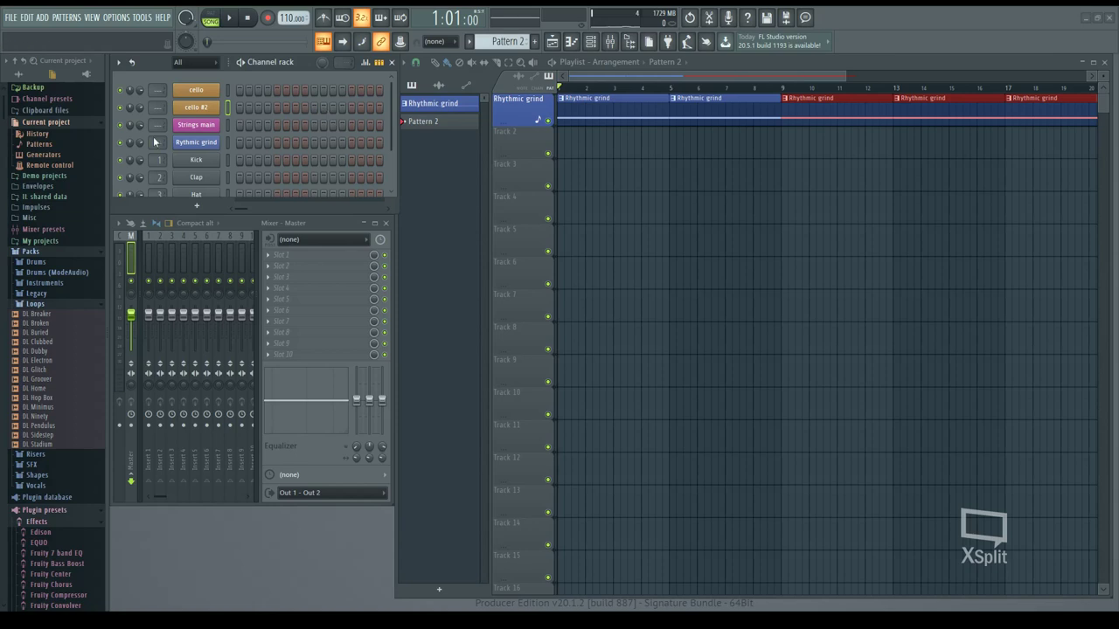
Set the tempo to 90 and record a melody from the cello channel into Pattern 2.
{"action": "left_click", "coordinate": [227, 92]}
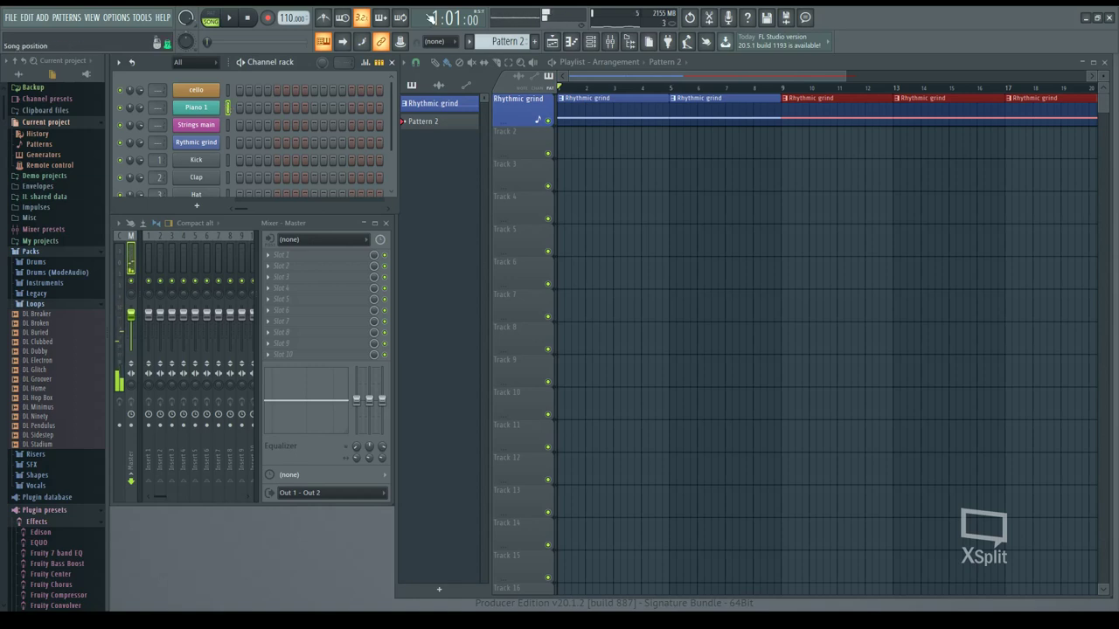
{"action": "left_click", "coordinate": [231, 19]}
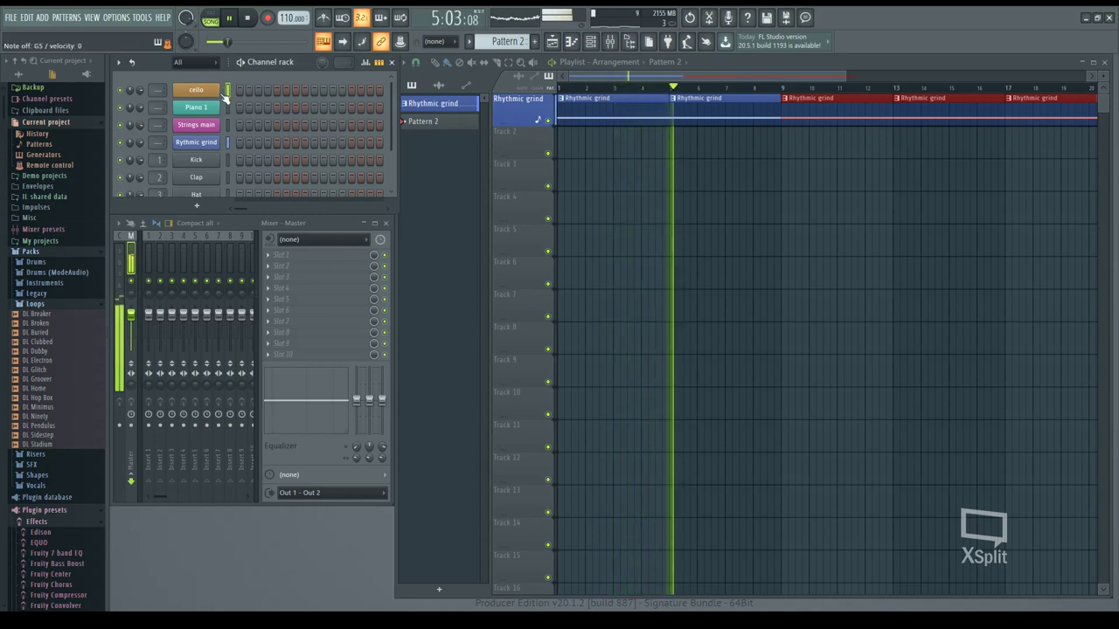
{"action": "left_click_drag", "start_coordinate": [293, 18], "coordinate": [292, 45]}
{"action": "left_click", "coordinate": [250, 19]}
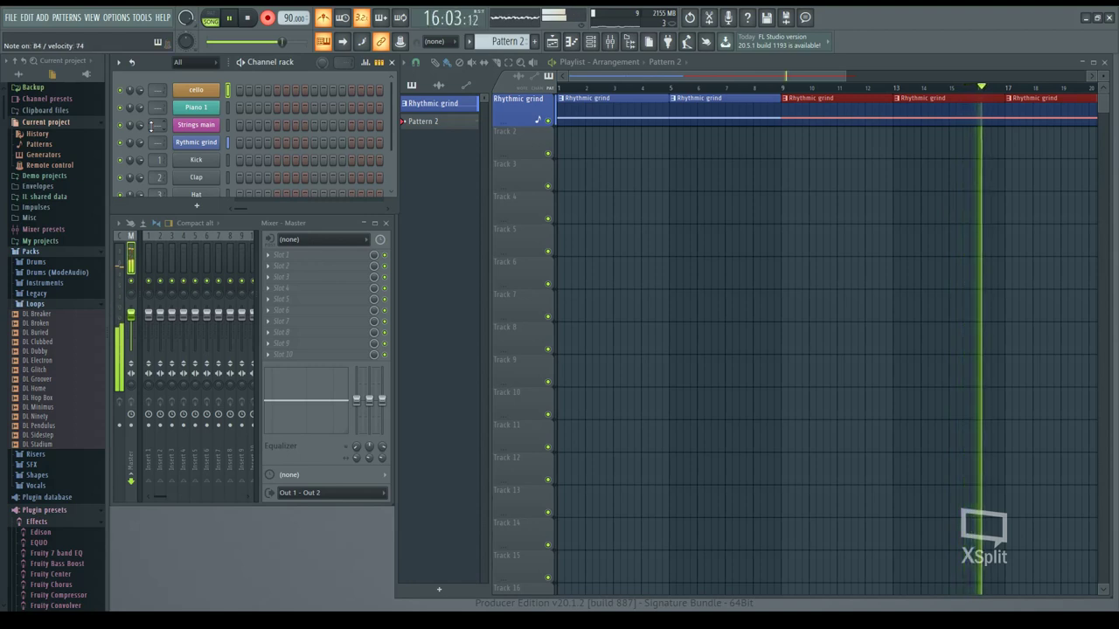
{"action": "left_click", "coordinate": [248, 18]}
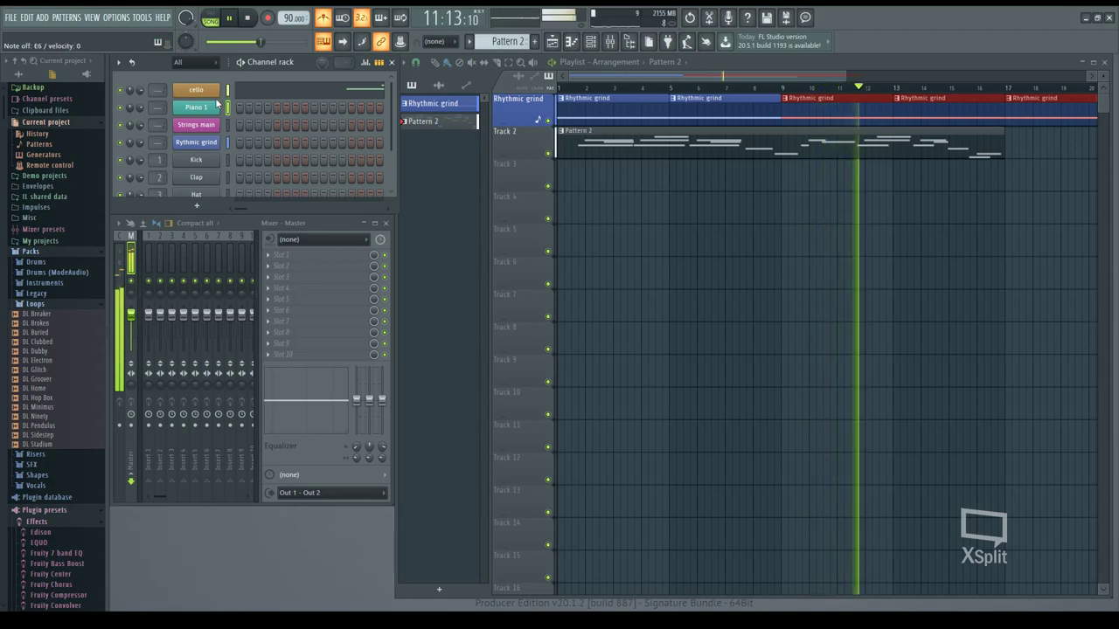
Audition the Strings main channel against the song playback and turn the metronome off.
{"action": "key", "text": "space"}
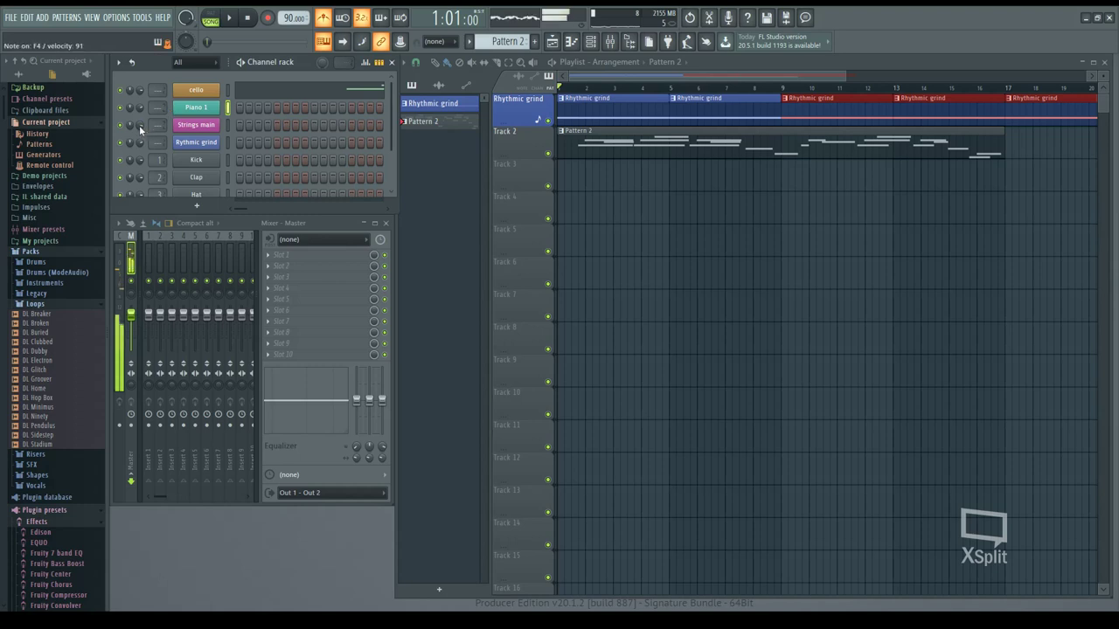
{"action": "left_click", "coordinate": [226, 124]}
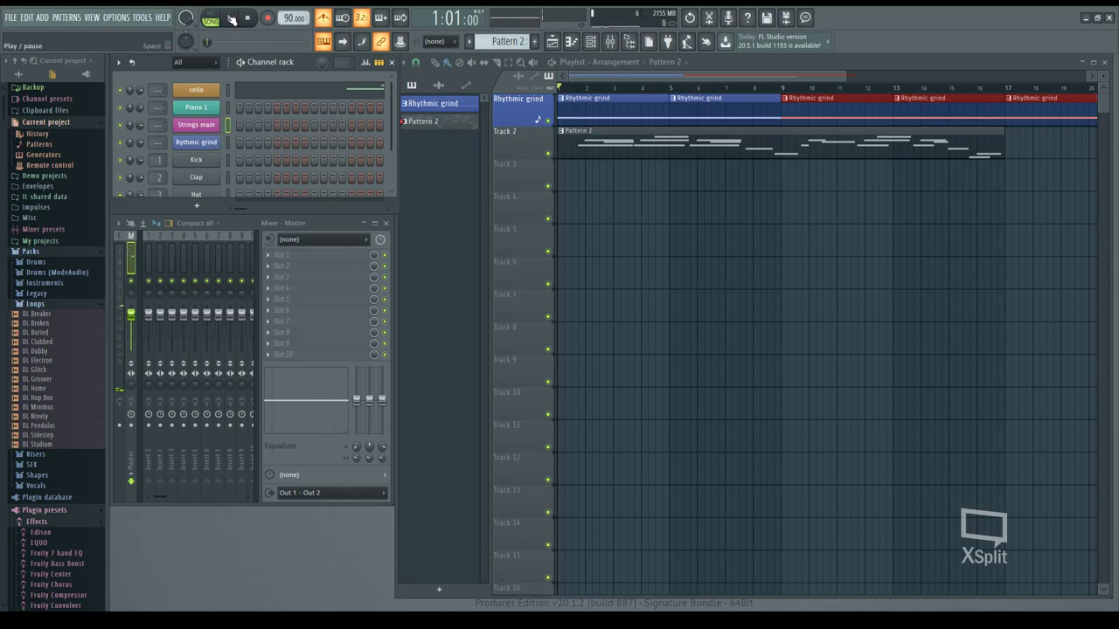
{"action": "key", "text": "space"}
{"action": "left_click", "coordinate": [323, 18]}
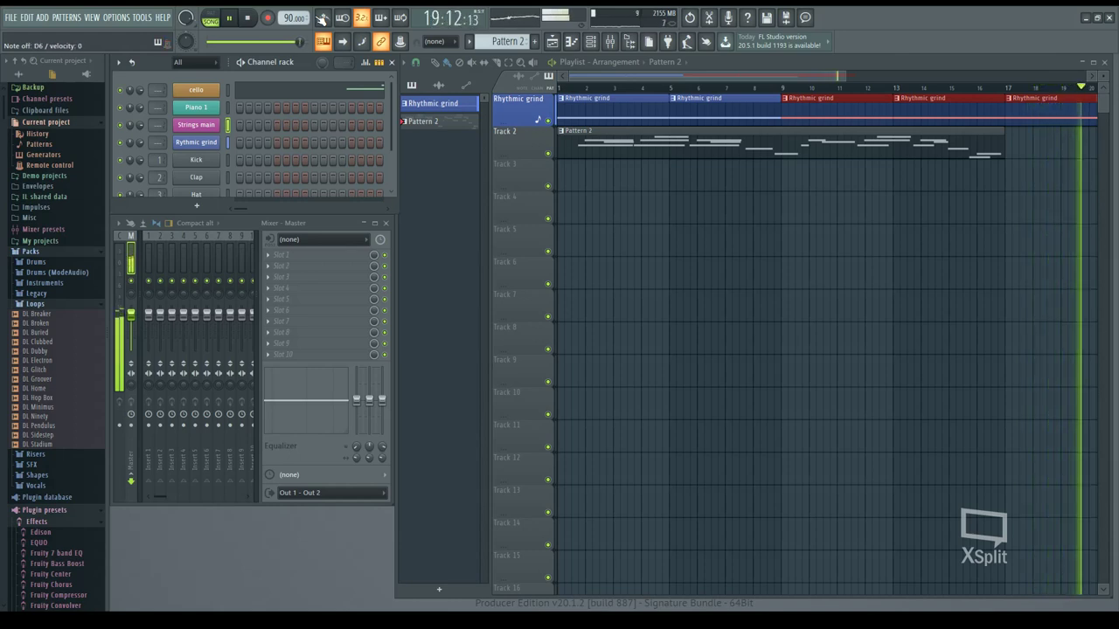
{"action": "key", "text": "space"}
Loop the Rhythmic grind pattern in pattern mode and browse its AEON Rhythmic presets in Kontakt to Future Compers.
{"action": "left_click", "coordinate": [612, 99]}
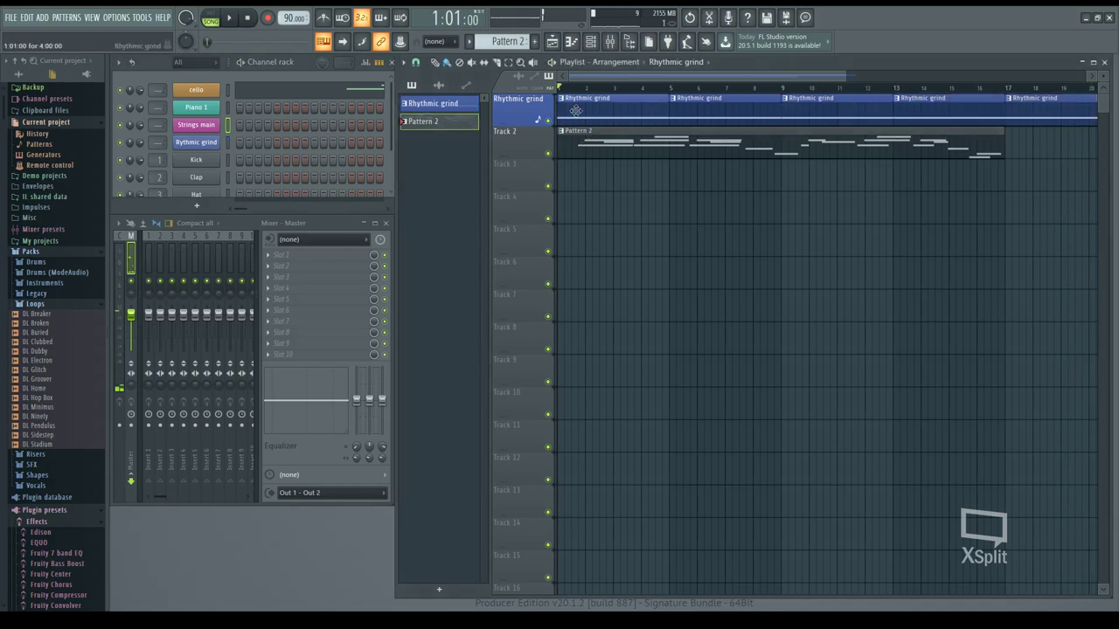
{"action": "key", "text": "l"}
{"action": "key", "text": "space"}
{"action": "left_click", "coordinate": [210, 142]}
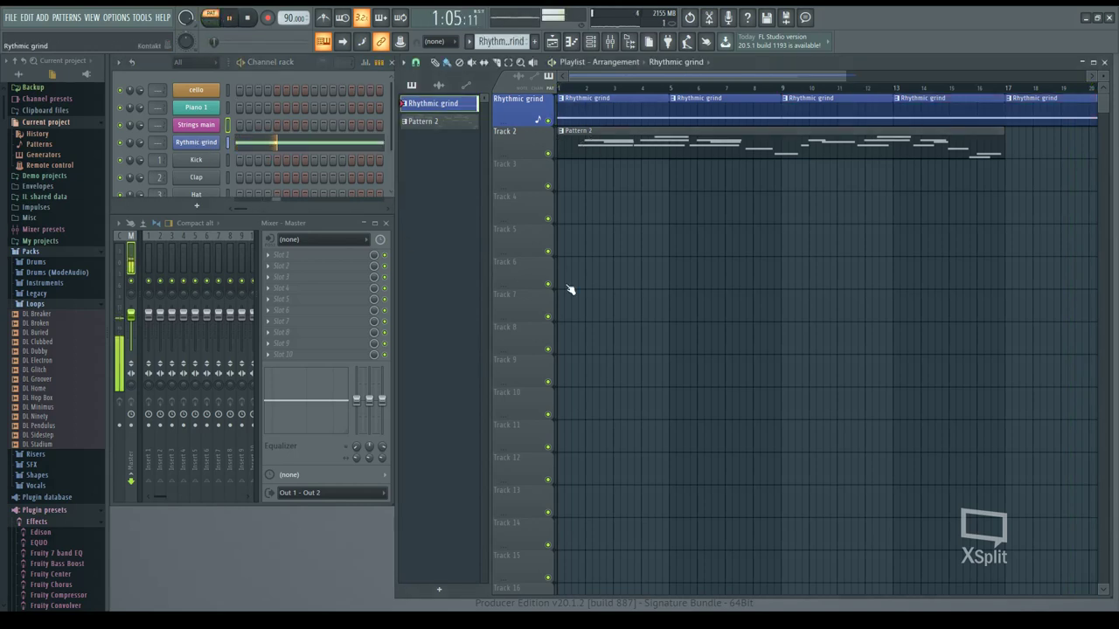
{"action": "left_click", "coordinate": [655, 265]}
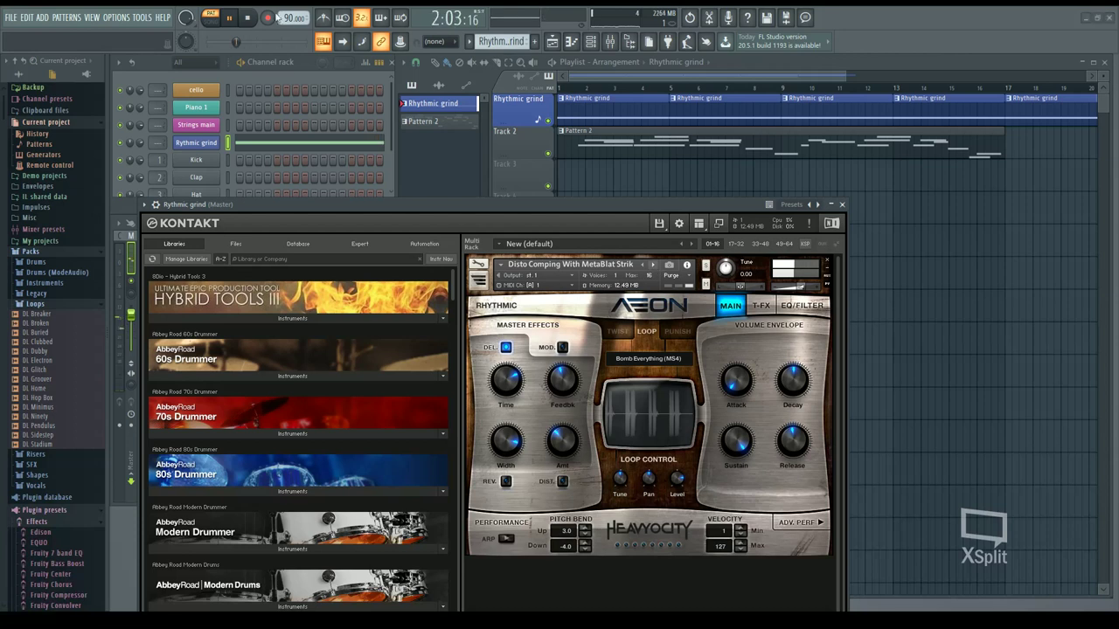
{"action": "left_click", "coordinate": [249, 19]}
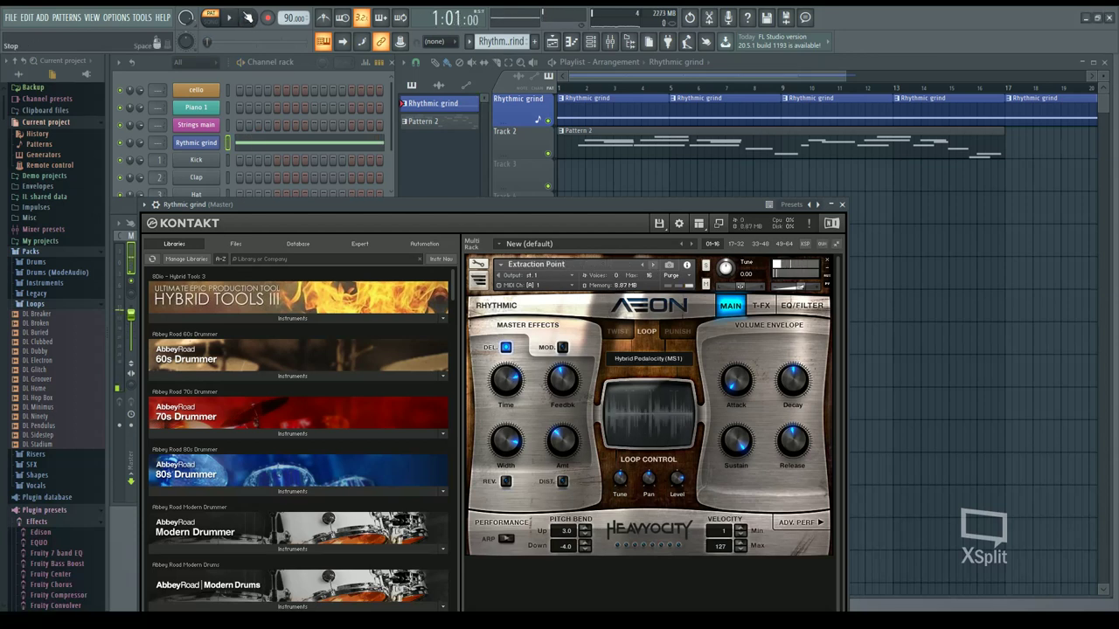
{"action": "left_click", "coordinate": [653, 264]}
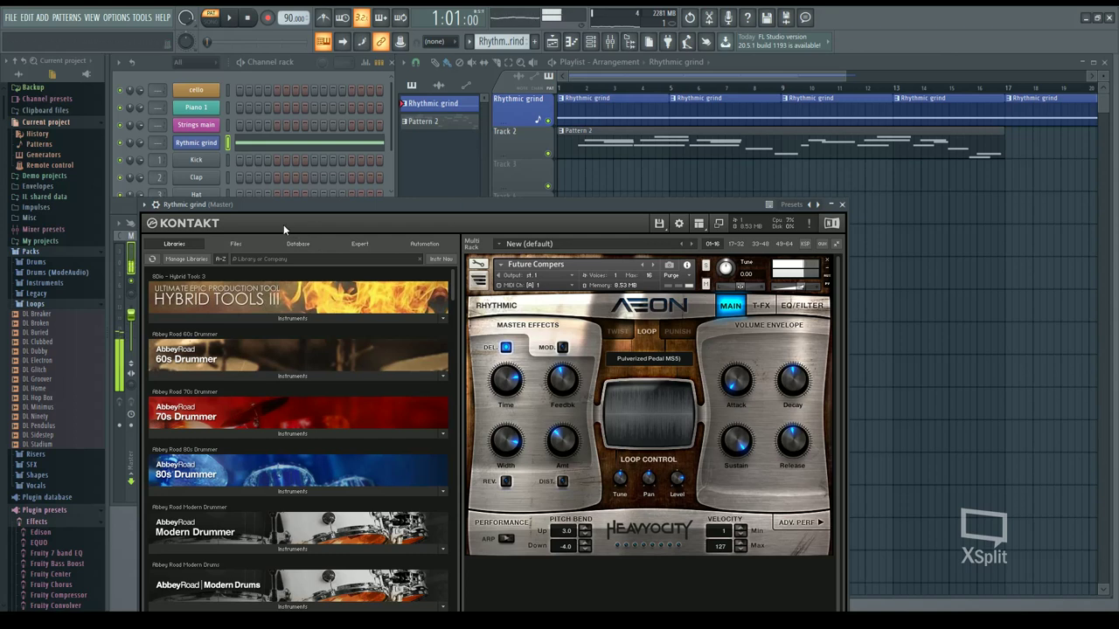
Audition the Future Compers preset with single notes and with the looping pattern.
{"action": "key", "text": "e"}
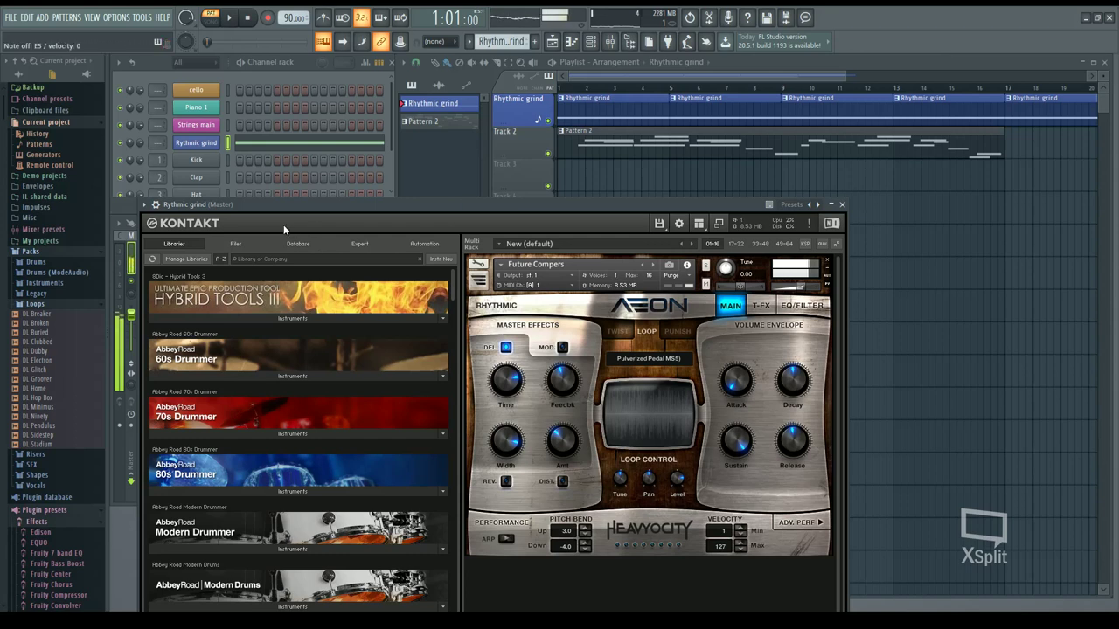
{"action": "left_click", "coordinate": [229, 18]}
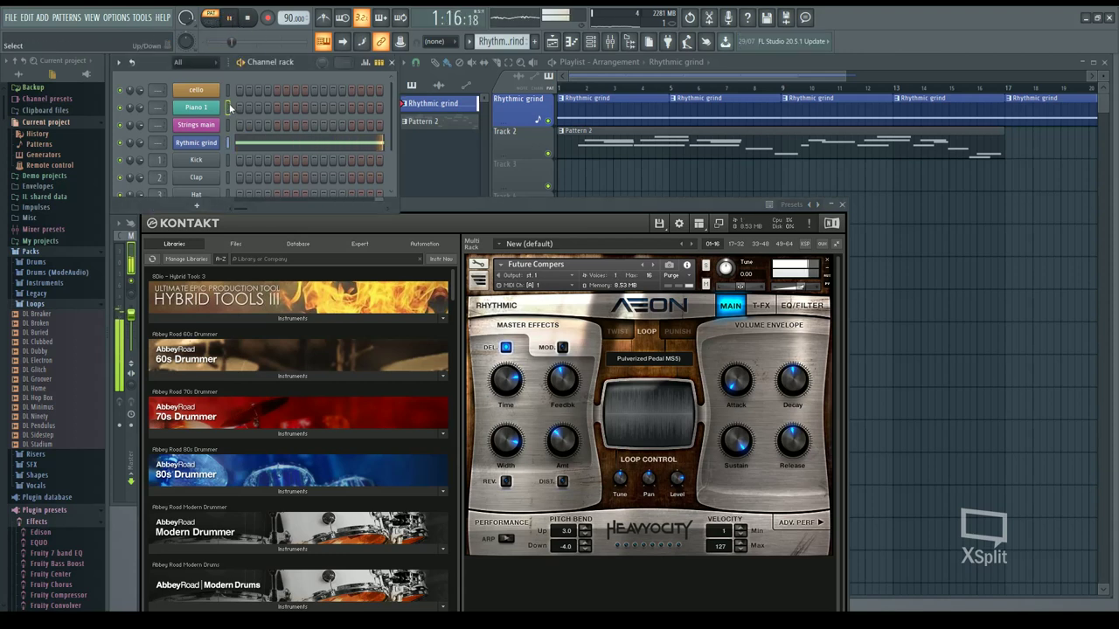
{"action": "key", "text": "t"}
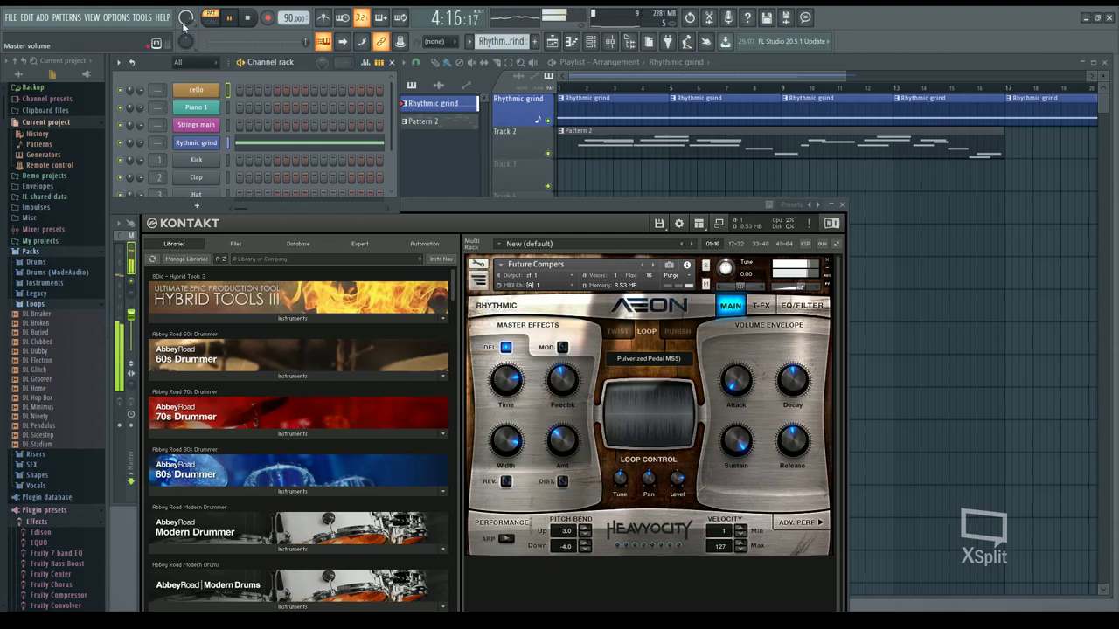
Try Future Compers with modulation on, adjusted attack and sustain, a 0.00 ms release and a 21.7 ms decay.
{"action": "left_click", "coordinate": [563, 347]}
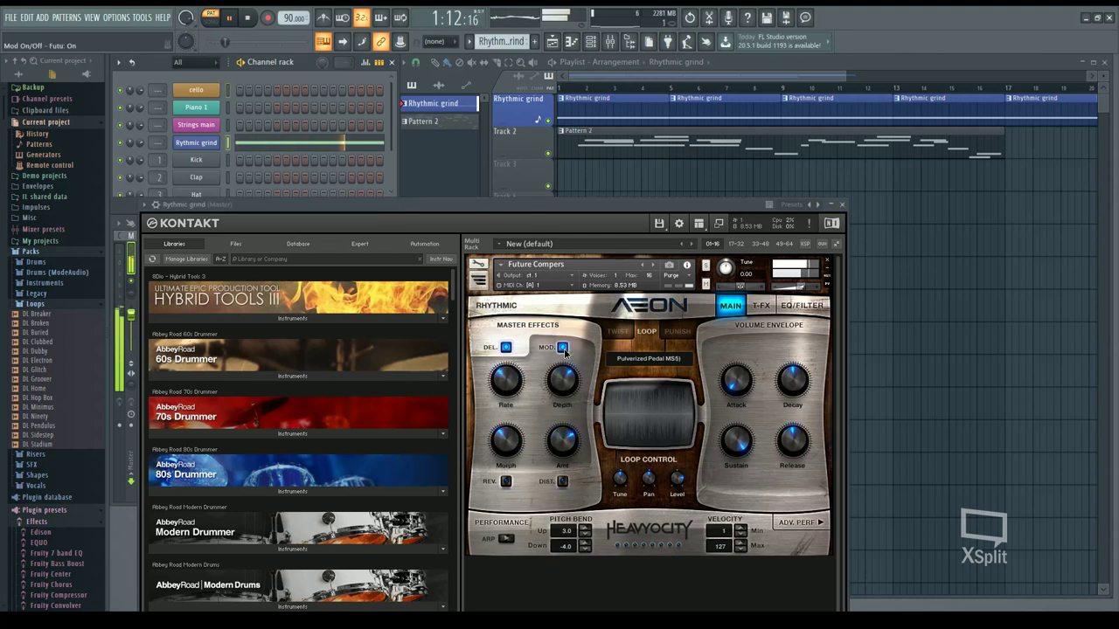
{"action": "mouse_move", "coordinate": [743, 391]}
{"action": "left_mouse_down"}
{"action": "mouse_move", "coordinate": [730, 381]}
{"action": "mouse_move", "coordinate": [741, 369]}
{"action": "mouse_move", "coordinate": [745, 383]}
{"action": "left_mouse_up"}
{"action": "left_click", "coordinate": [745, 444]}
{"action": "left_click_drag", "start_coordinate": [744, 444], "coordinate": [809, 521]}
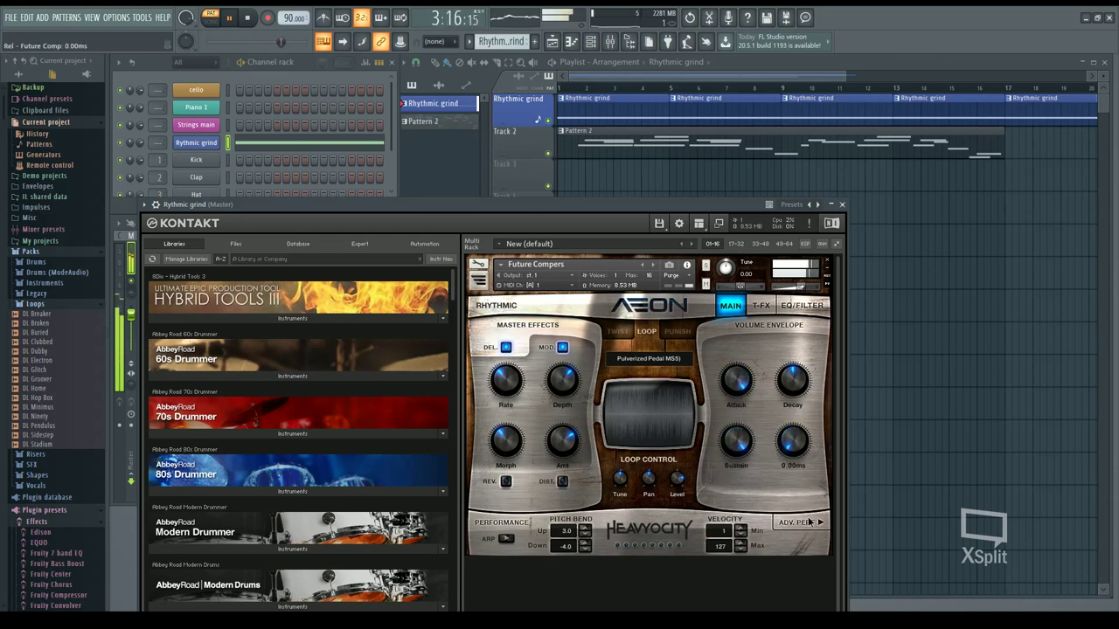
{"action": "left_click_drag", "start_coordinate": [792, 385], "coordinate": [795, 396]}
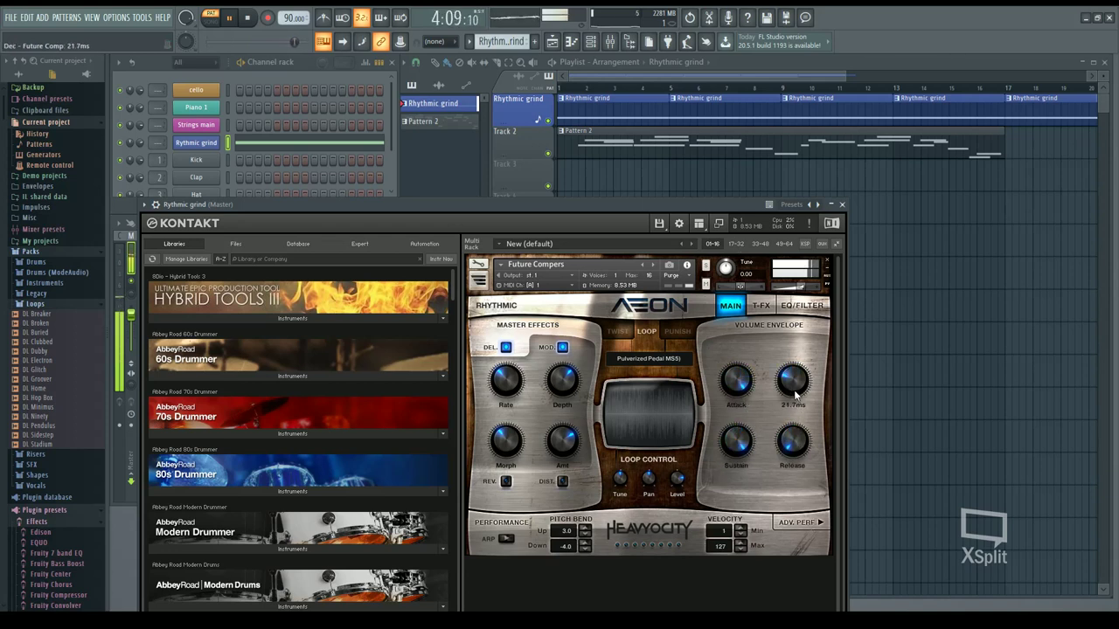
Try a release of 3.7k ms in the volume envelope of Future Compers.
{"action": "left_click", "coordinate": [797, 309]}
{"action": "left_click", "coordinate": [733, 308]}
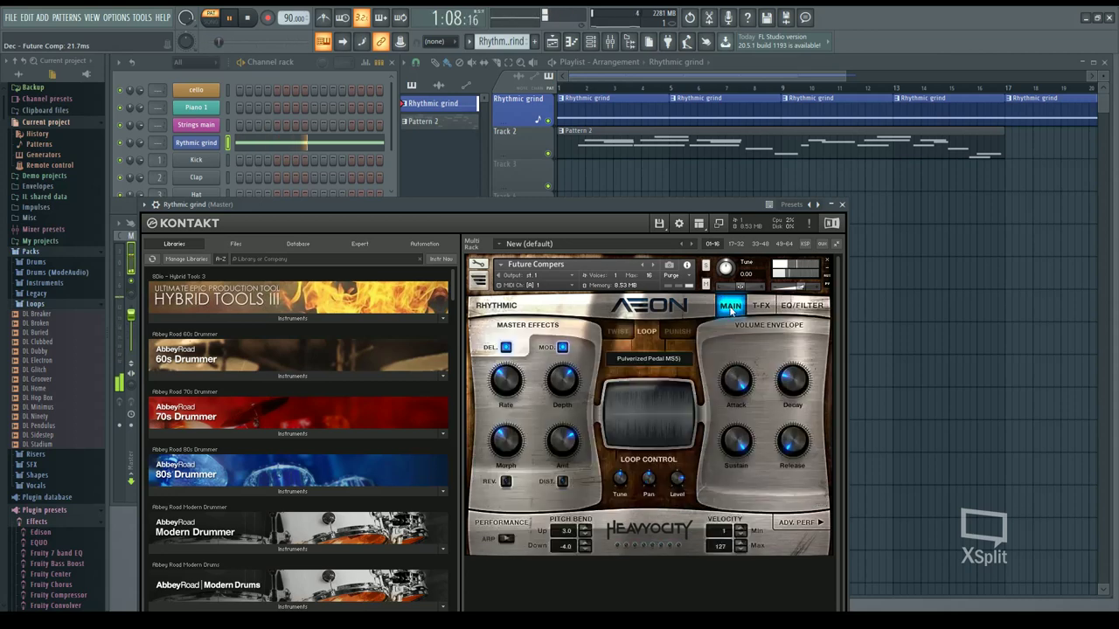
{"action": "left_click_drag", "start_coordinate": [792, 441], "coordinate": [798, 356]}
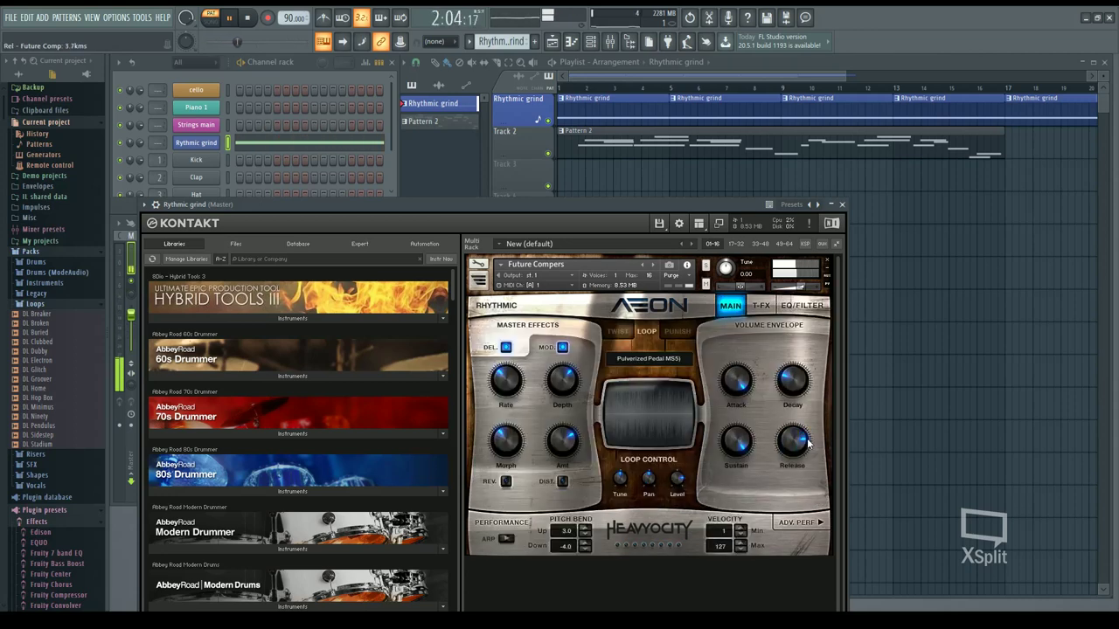
Replay the Rhythmic grind pattern, switch its AEON preset to Future Western and stop playback.
{"action": "left_click", "coordinate": [248, 17]}
{"action": "left_click", "coordinate": [234, 17]}
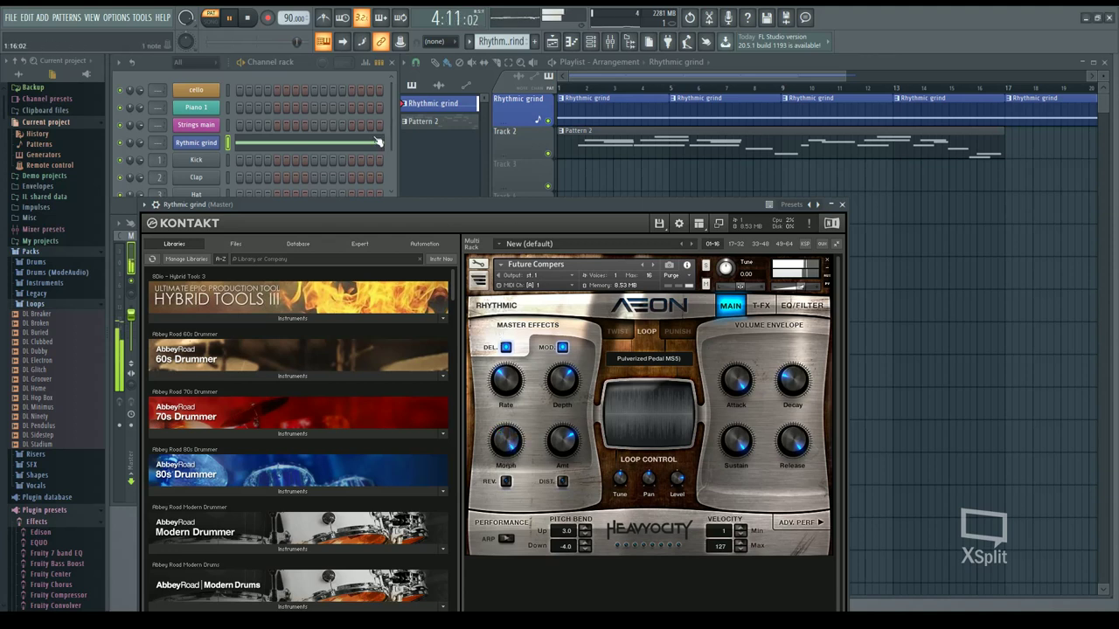
{"action": "left_click", "coordinate": [653, 265]}
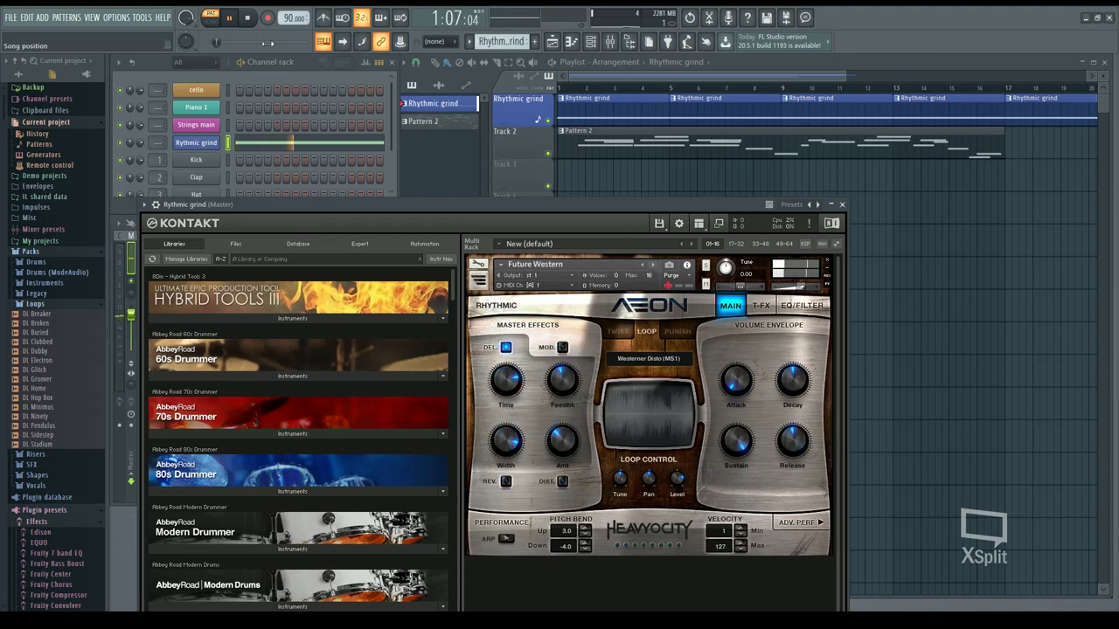
{"action": "left_click", "coordinate": [250, 18]}
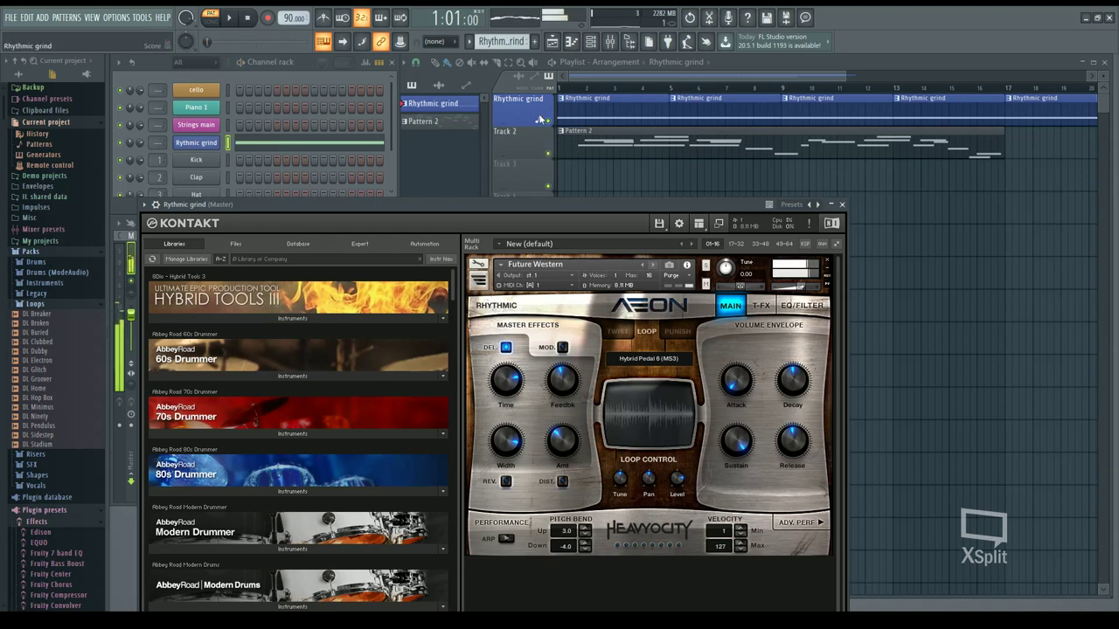
Switch the AEON preset to Giddyup Organica and play the arrangement in song mode.
{"action": "left_click", "coordinate": [651, 267]}
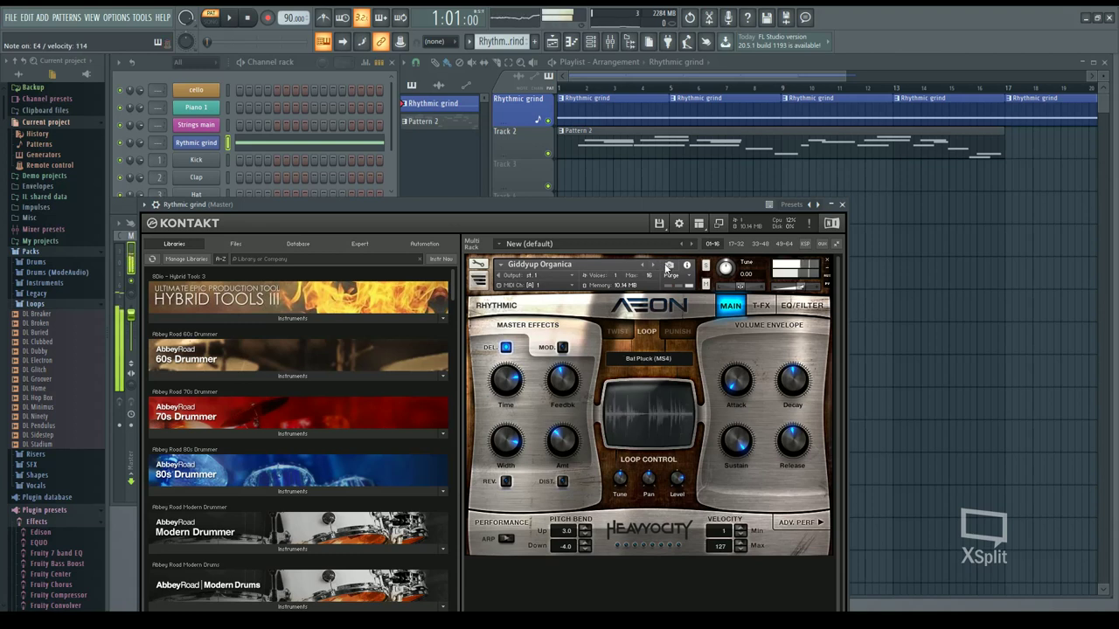
{"action": "left_click", "coordinate": [211, 21]}
{"action": "key", "text": "space"}
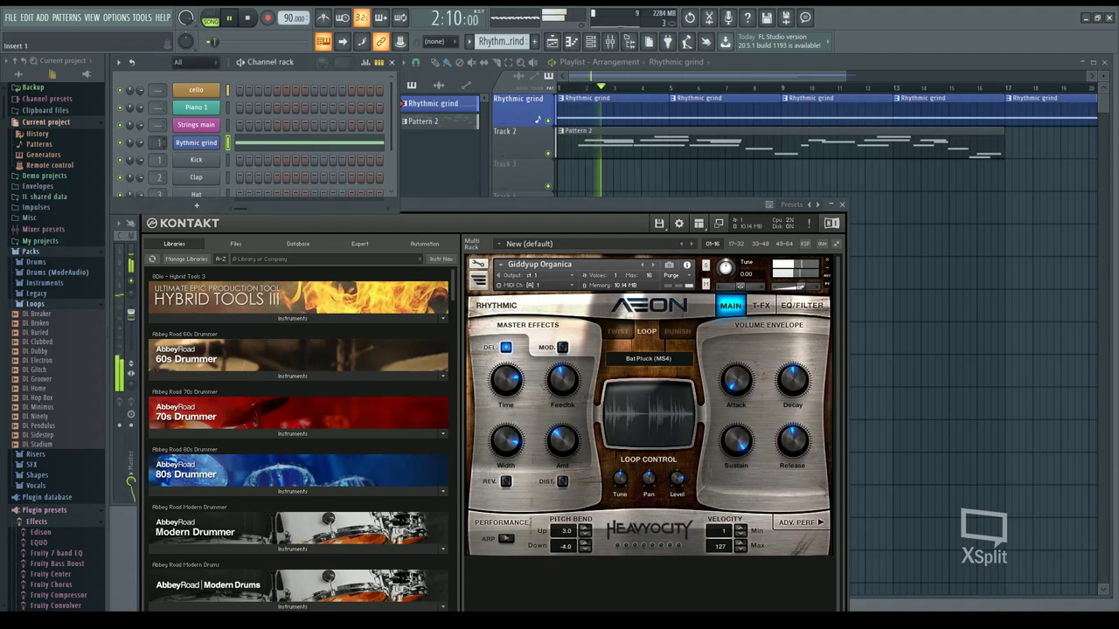
Route the Rythmic grind channel to mixer track 1, name that track Rhythmic and load Maximus on it.
{"action": "double_click", "coordinate": [158, 142]}
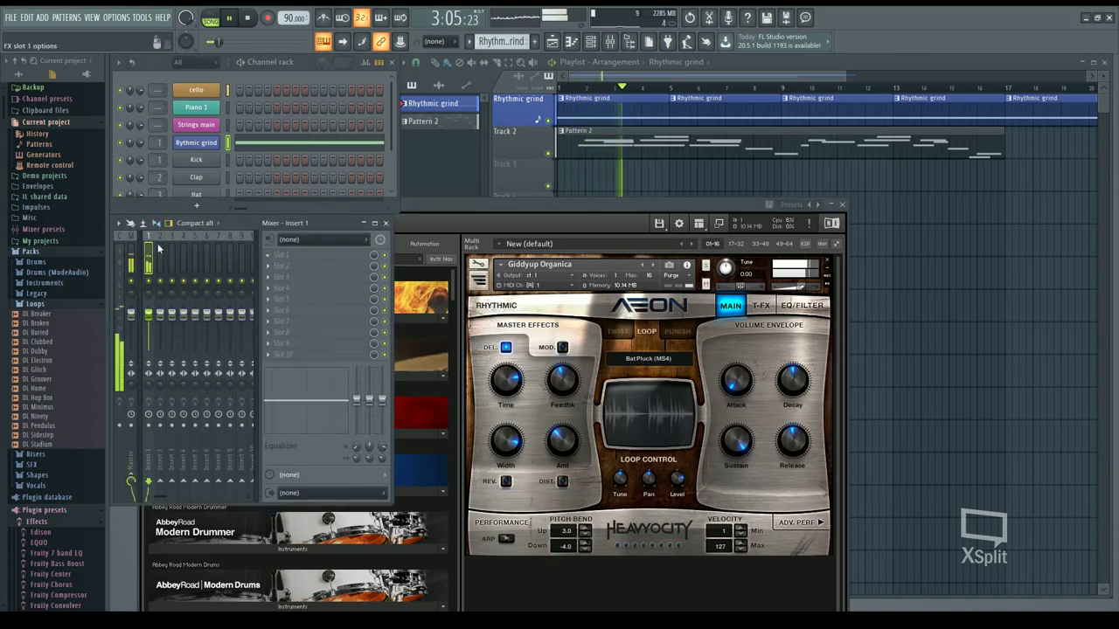
{"action": "scroll", "coordinate": [227, 244], "scroll_direction": "down", "scroll_amount": 2}
{"action": "left_click_drag", "start_coordinate": [233, 221], "coordinate": [402, 220]}
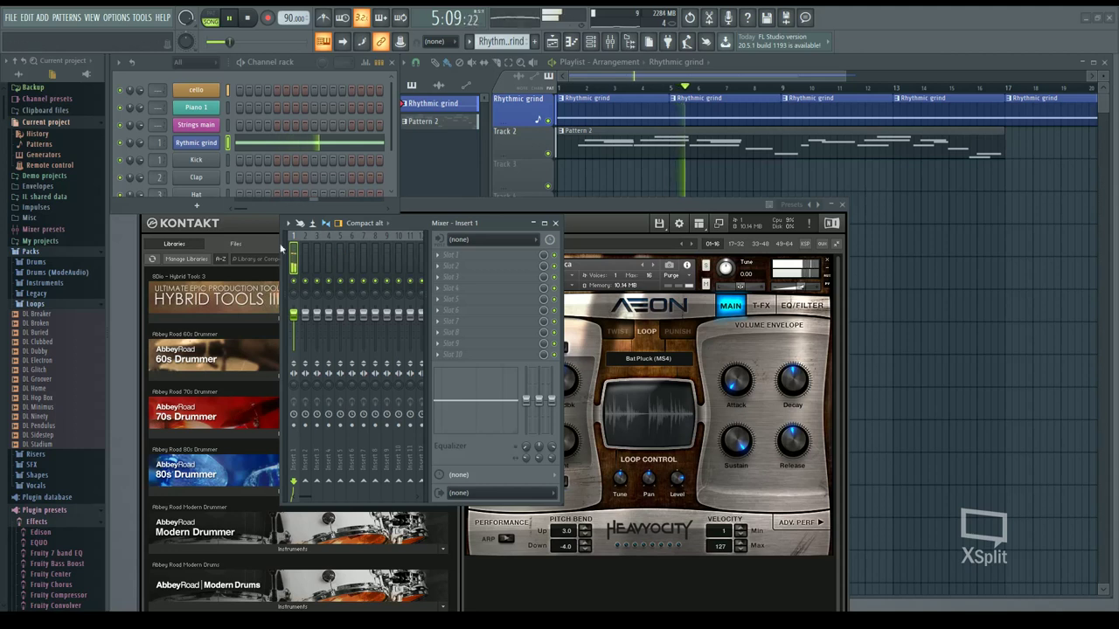
{"action": "key", "text": "ctrl+l"}
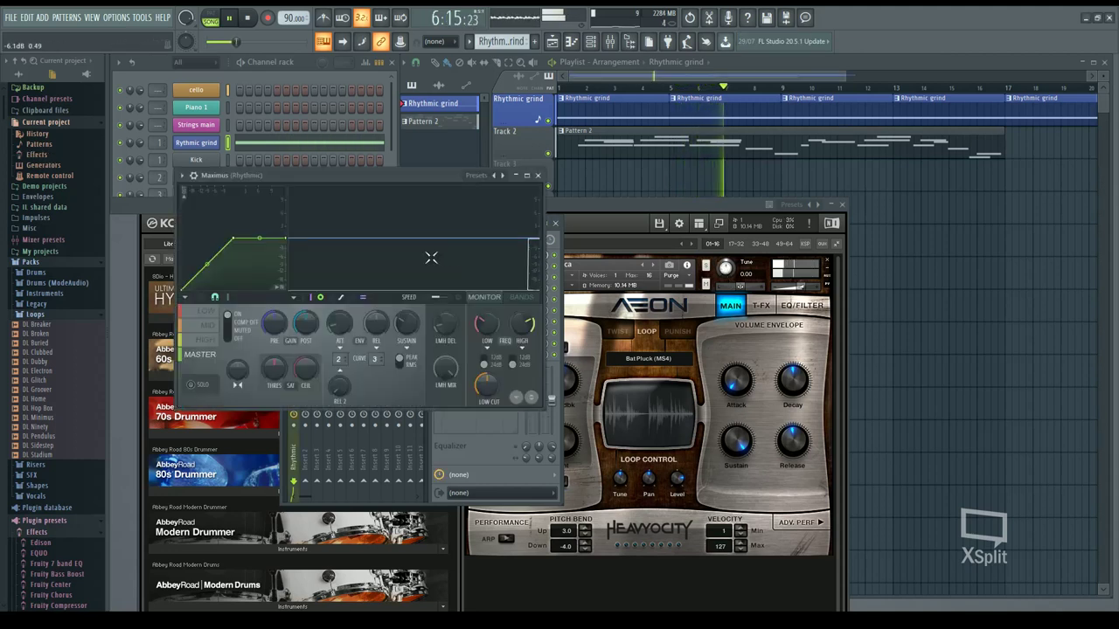
{"action": "left_click", "coordinate": [541, 175]}
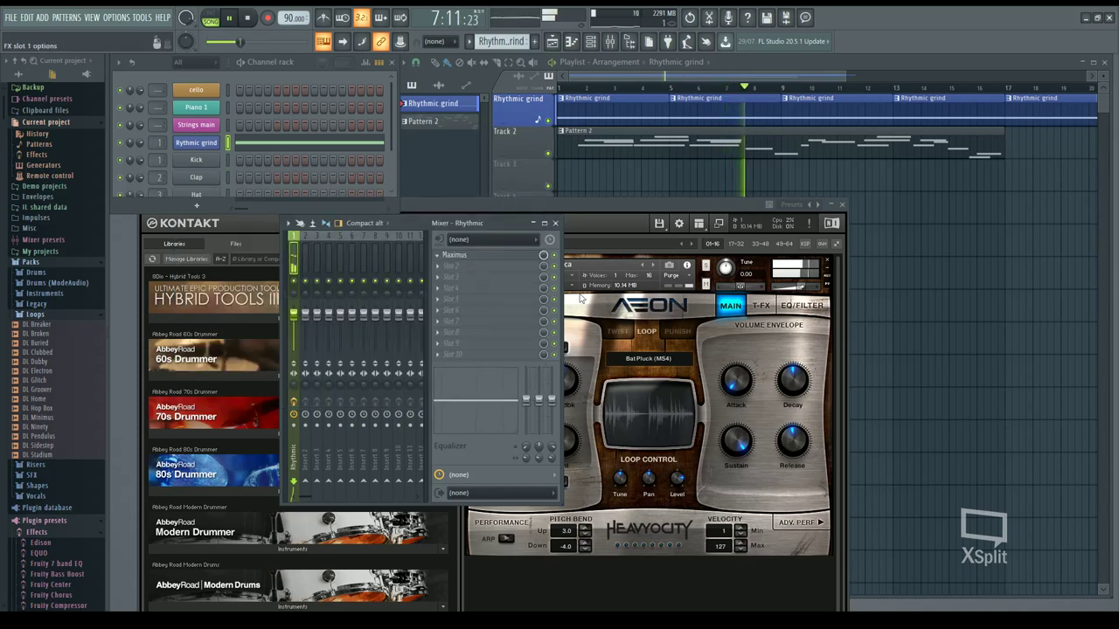
{"action": "left_click", "coordinate": [455, 254]}
{"action": "left_click", "coordinate": [538, 176]}
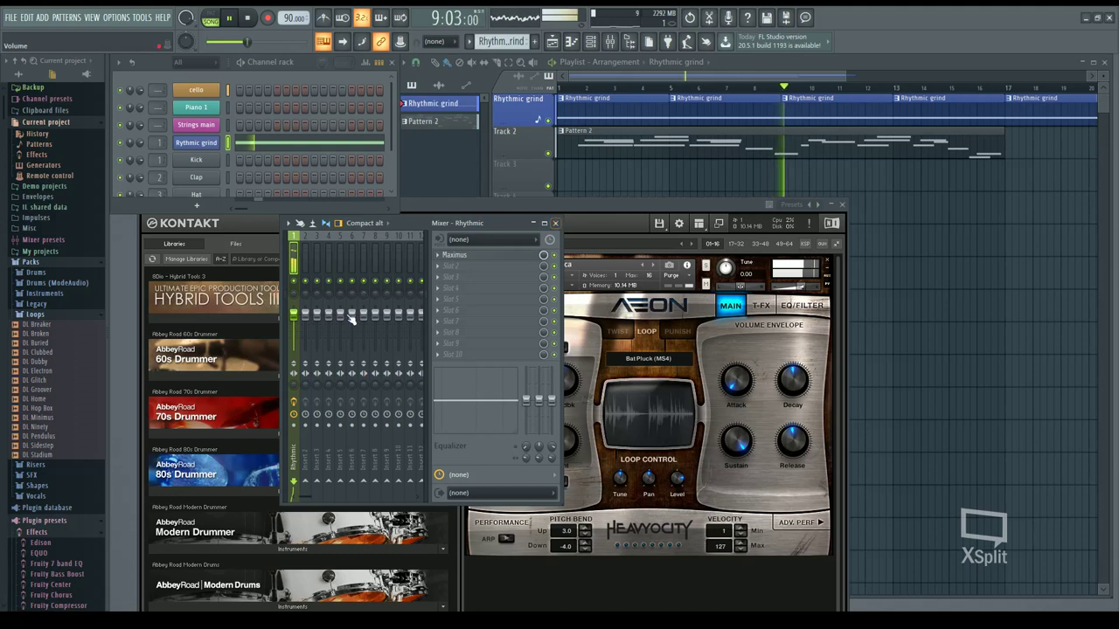
{"action": "left_click", "coordinate": [556, 224]}
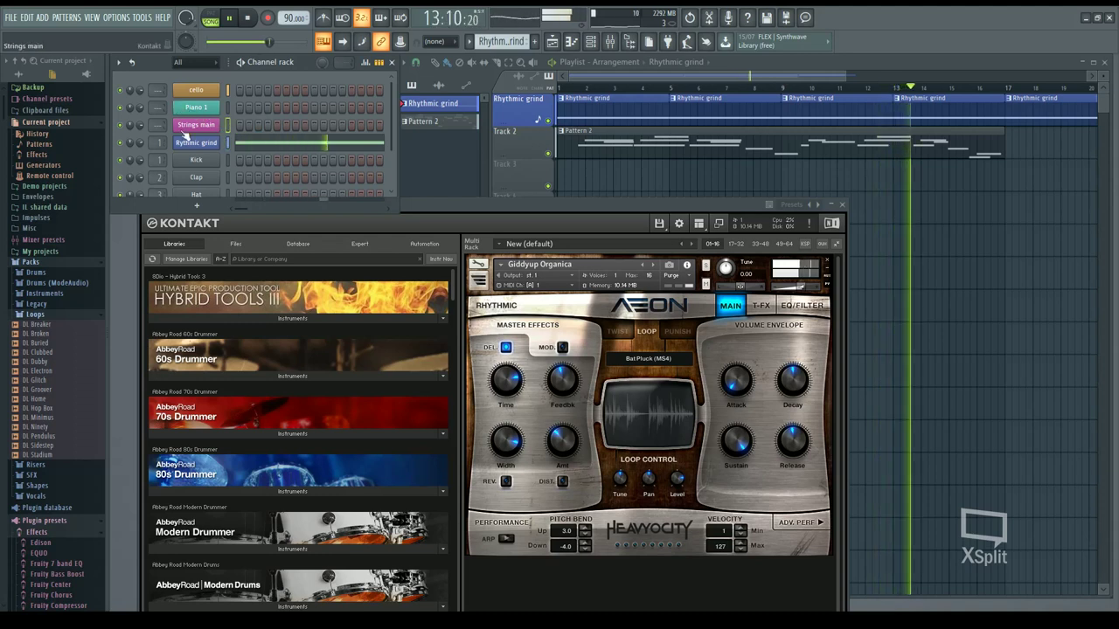
Delete the Rhythmic grind clips after bar 17 in the playlist and stop playback.
{"action": "left_click", "coordinate": [711, 132]}
{"action": "left_click_drag", "start_coordinate": [752, 75], "coordinate": [792, 70]}
{"action": "right_click", "coordinate": [778, 95]}
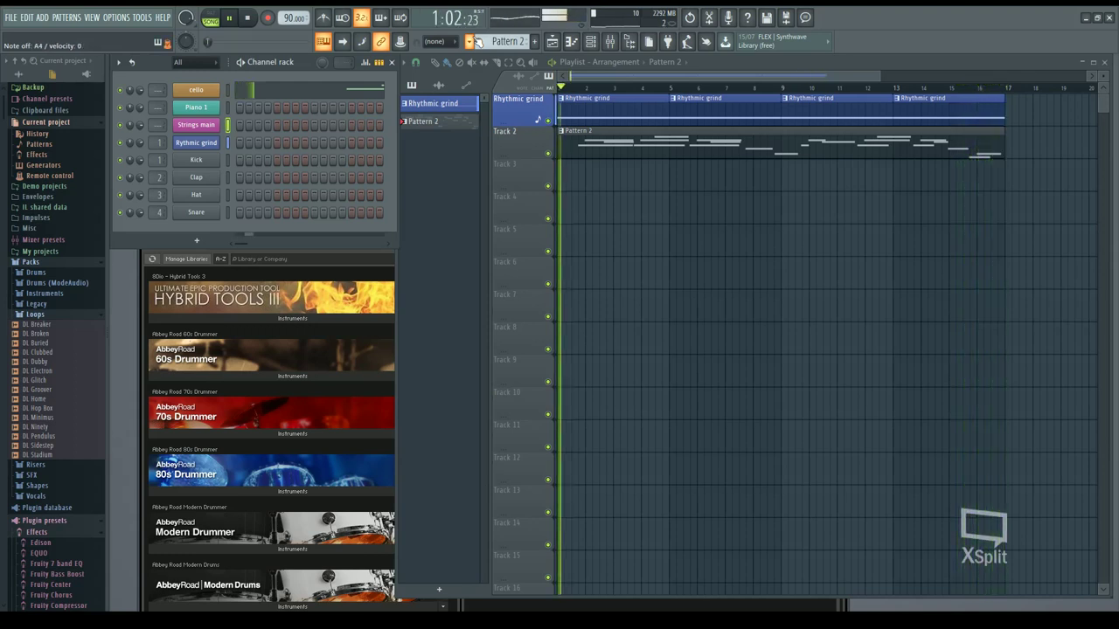
{"action": "key", "text": "space"}
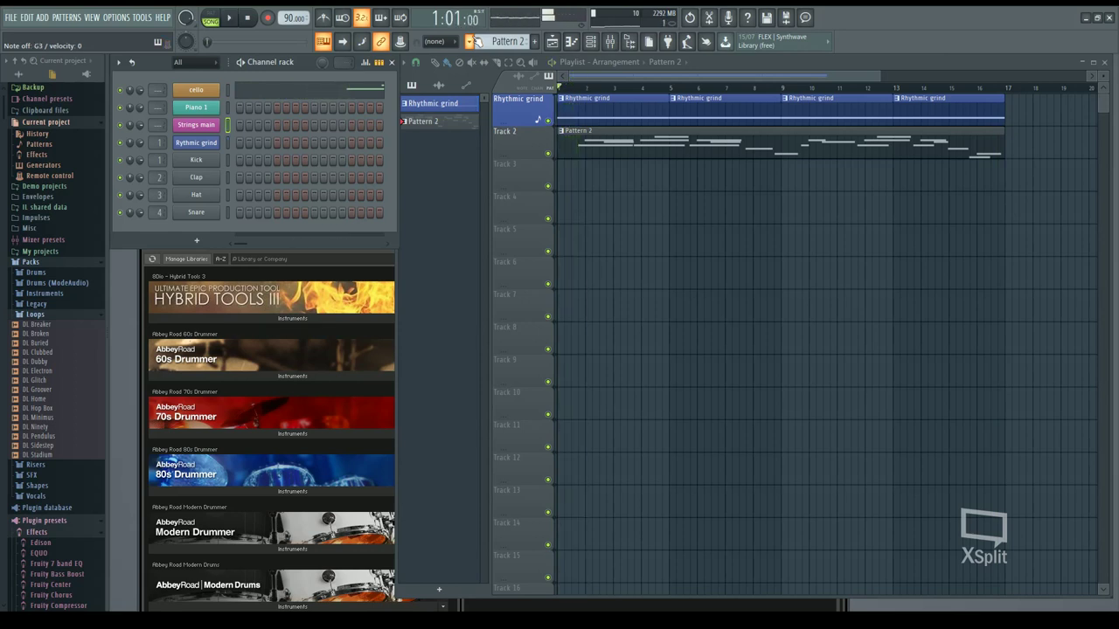
Paint more Rhythmic grind clips from bar 17 to beyond bar 29 and copy the Pattern 2 clip to bar 17.
{"action": "left_click", "coordinate": [754, 97]}
{"action": "scroll", "coordinate": [757, 107], "scroll_direction": "right", "scroll_amount": 5}
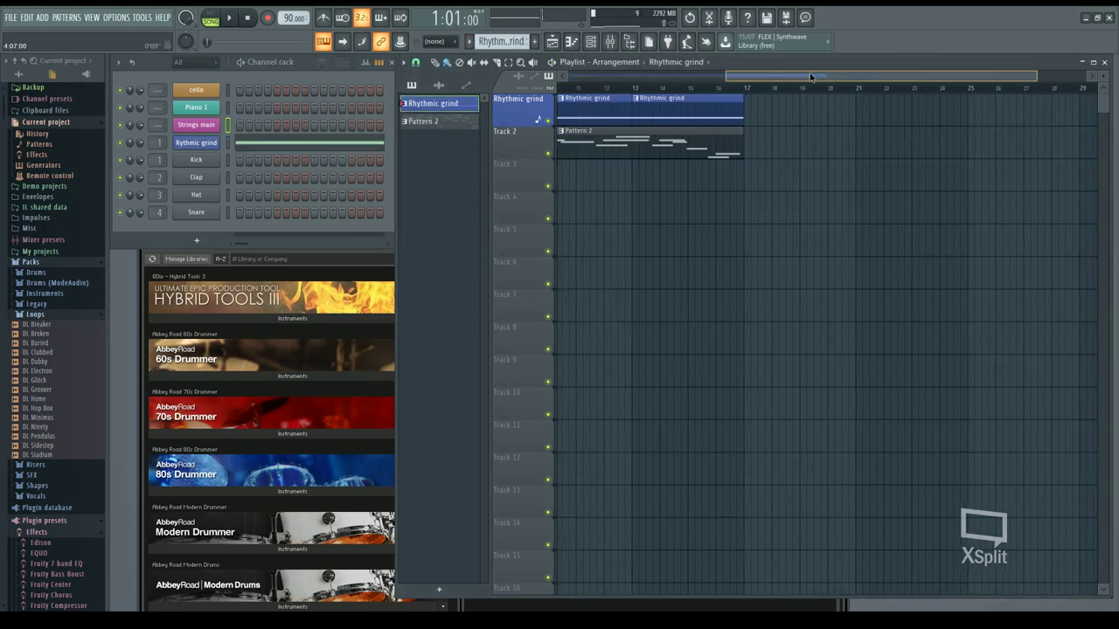
{"action": "left_click_drag", "start_coordinate": [741, 118], "coordinate": [1092, 114]}
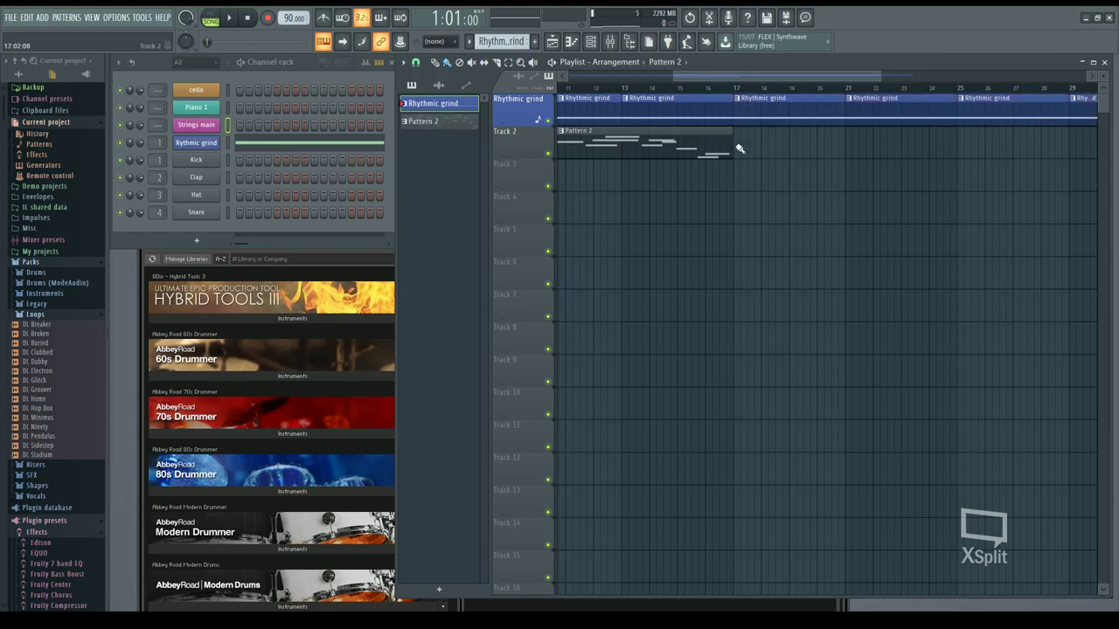
{"action": "left_click_drag", "start_coordinate": [726, 142], "coordinate": [1092, 141]}
{"action": "left_click_drag", "start_coordinate": [802, 78], "coordinate": [264, 70]}
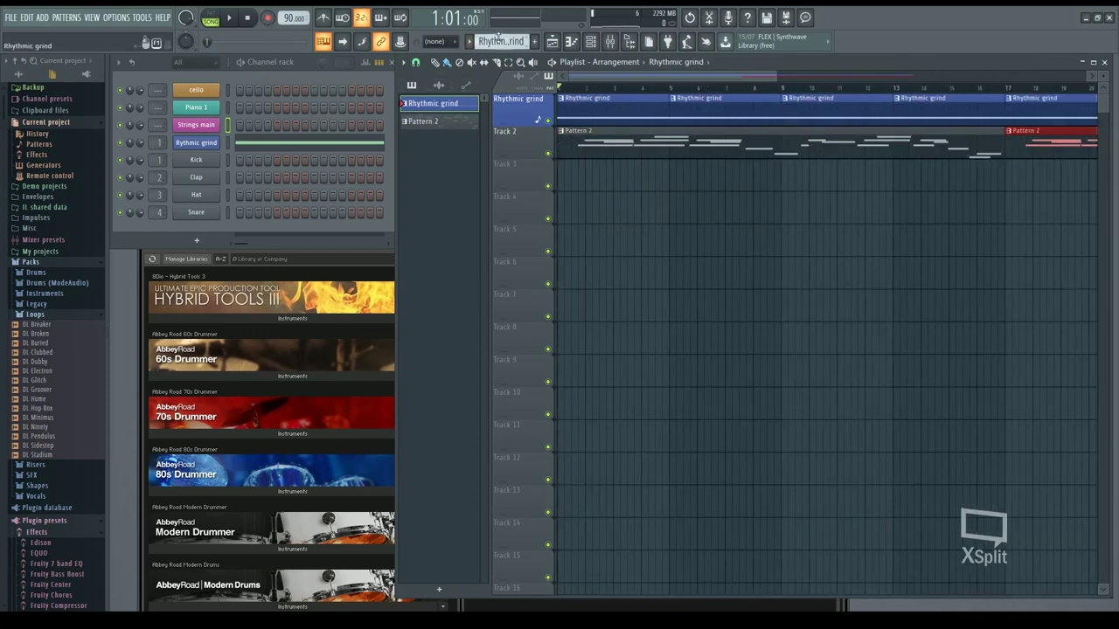
Rename Pattern 2 to Cello high with an orange color and create a purple pattern named Strings chords.
{"action": "scroll", "coordinate": [505, 41], "scroll_direction": "down", "scroll_amount": 1}
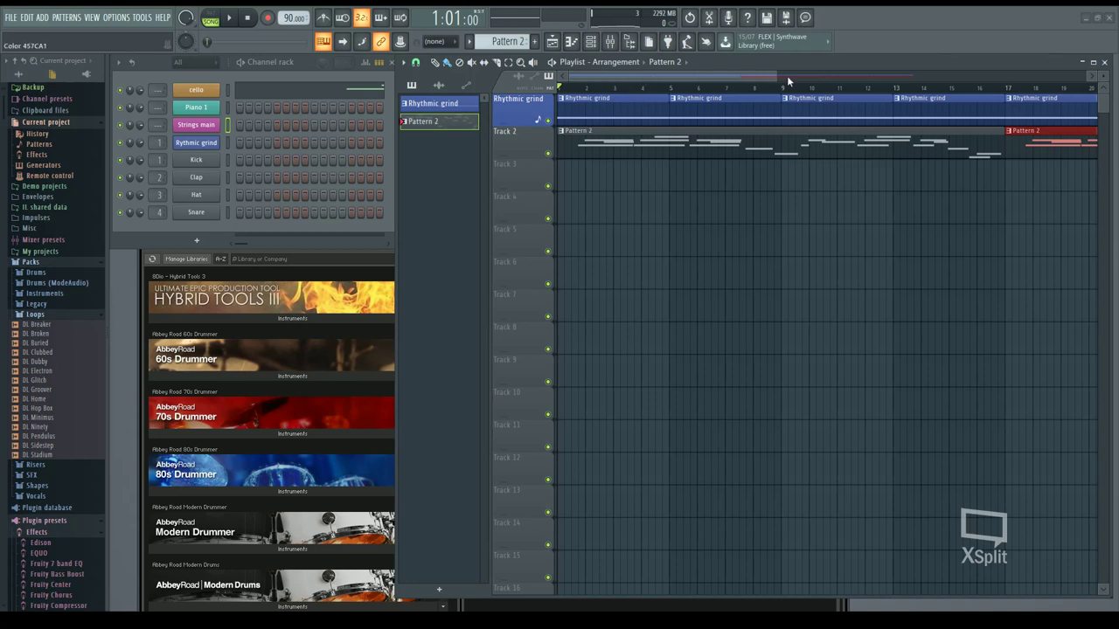
{"action": "scroll", "coordinate": [509, 42], "scroll_direction": "down", "scroll_amount": 1}
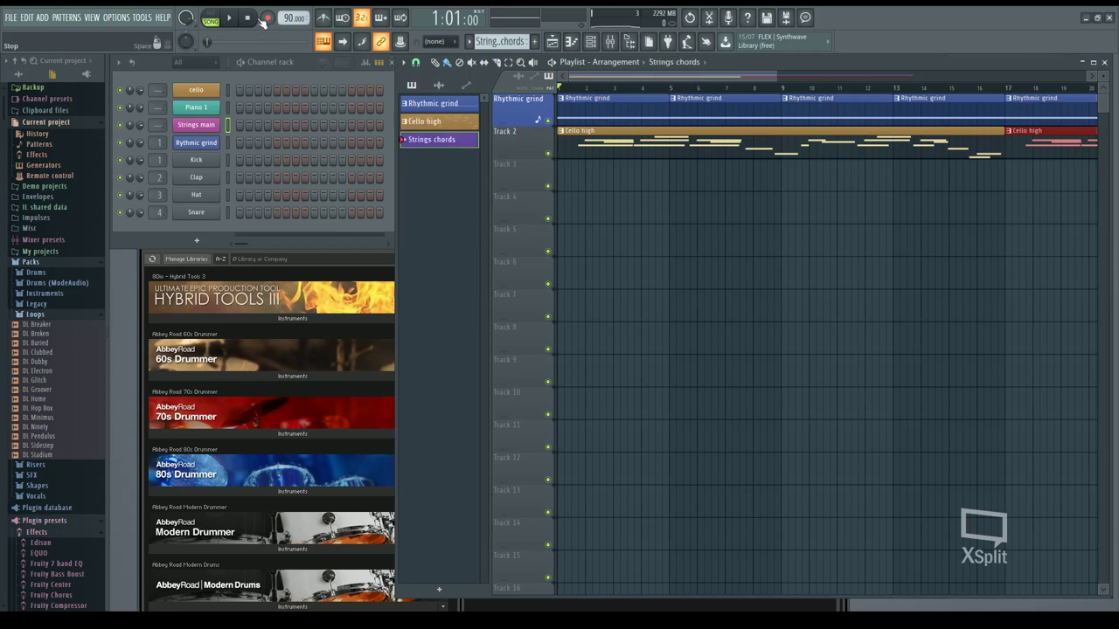
Route the Strings main, Piano 1 and cello channels to mixer track 2 and load Maximus on that track.
{"action": "double_click", "coordinate": [159, 125]}
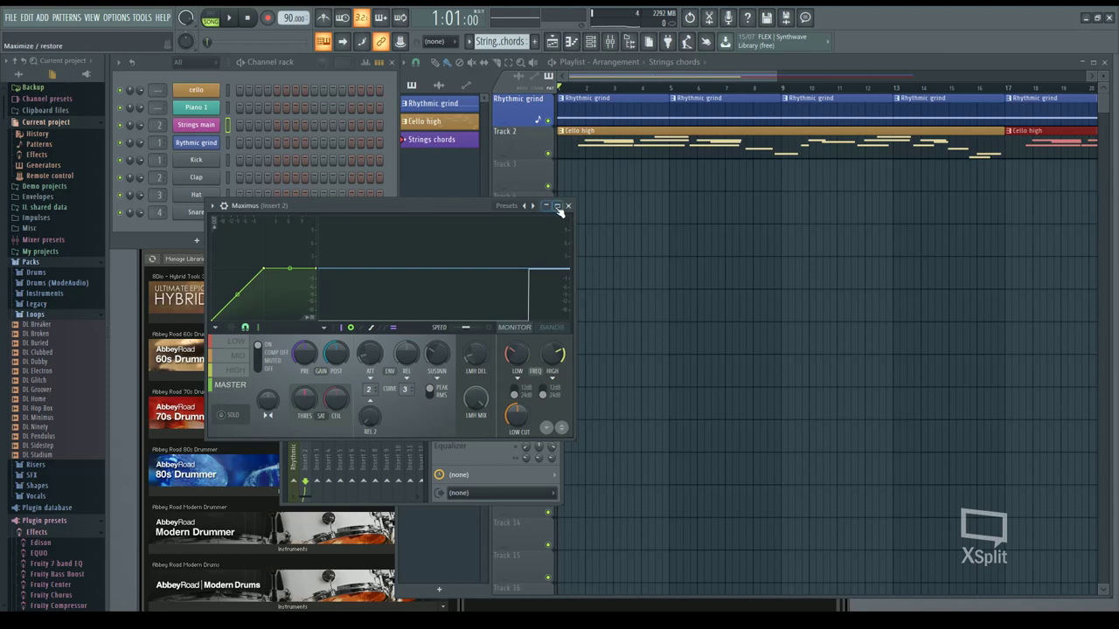
{"action": "left_click", "coordinate": [567, 207]}
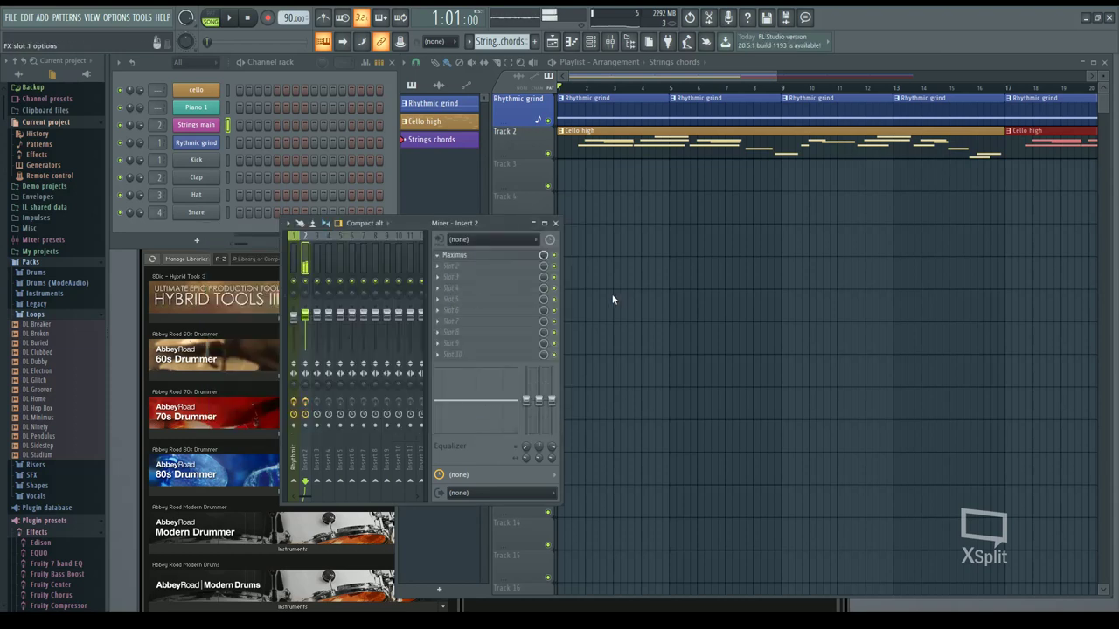
{"action": "left_click", "coordinate": [453, 254]}
{"action": "left_click", "coordinate": [567, 206]}
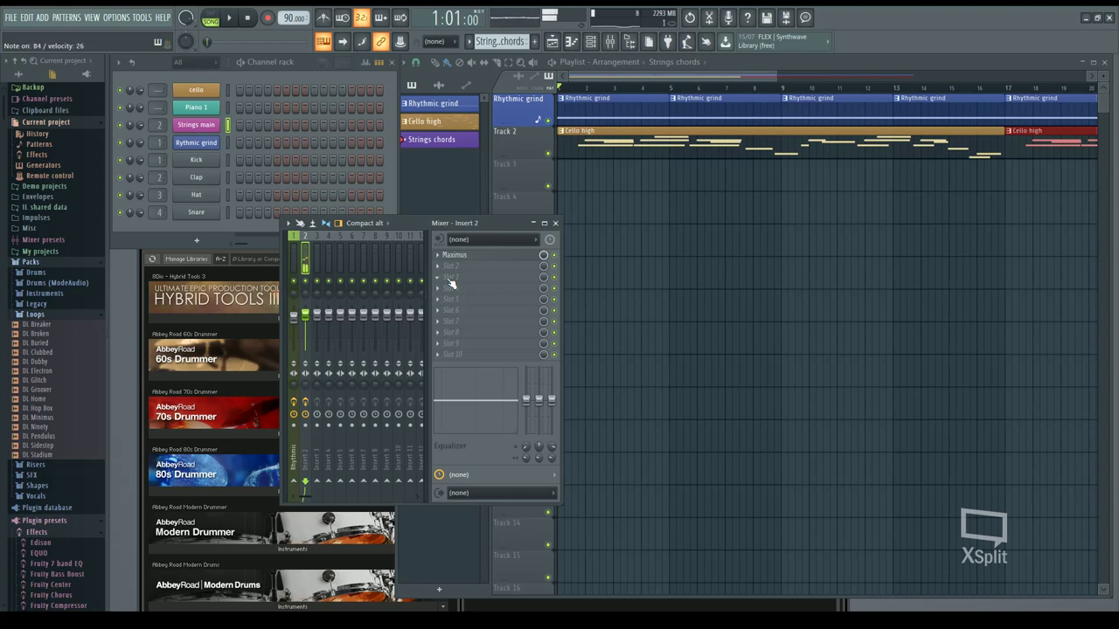
{"action": "left_click", "coordinate": [556, 224]}
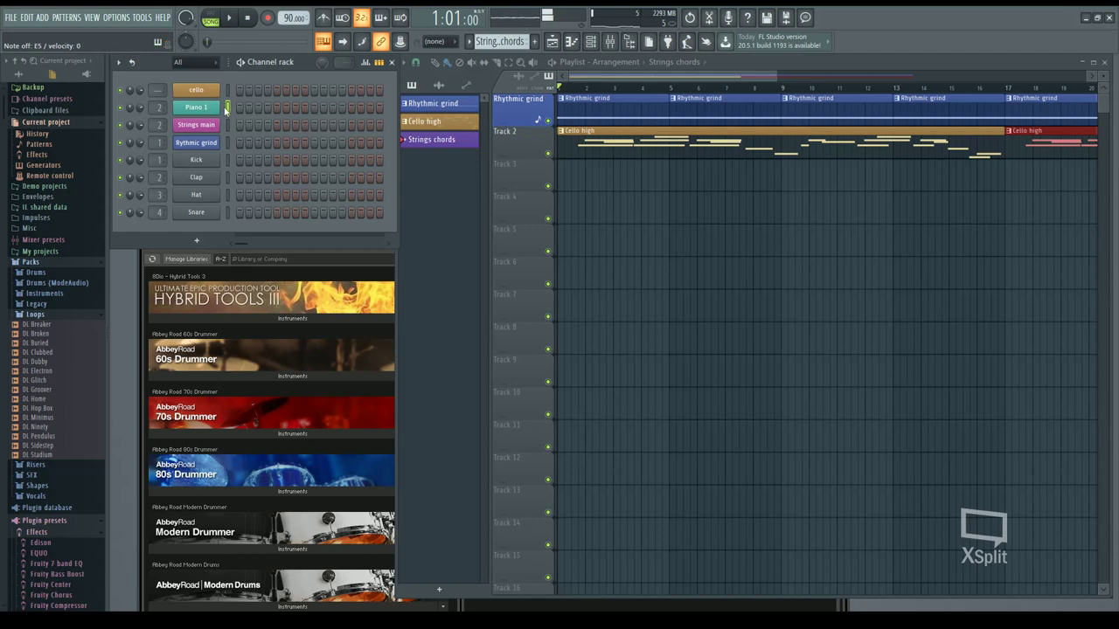
{"action": "left_click_drag", "start_coordinate": [158, 90], "coordinate": [158, 86]}
Create a channel volume automation clip for Strings main and record its chords into the Strings chords pattern over the arrangement.
{"action": "left_click", "coordinate": [228, 125]}
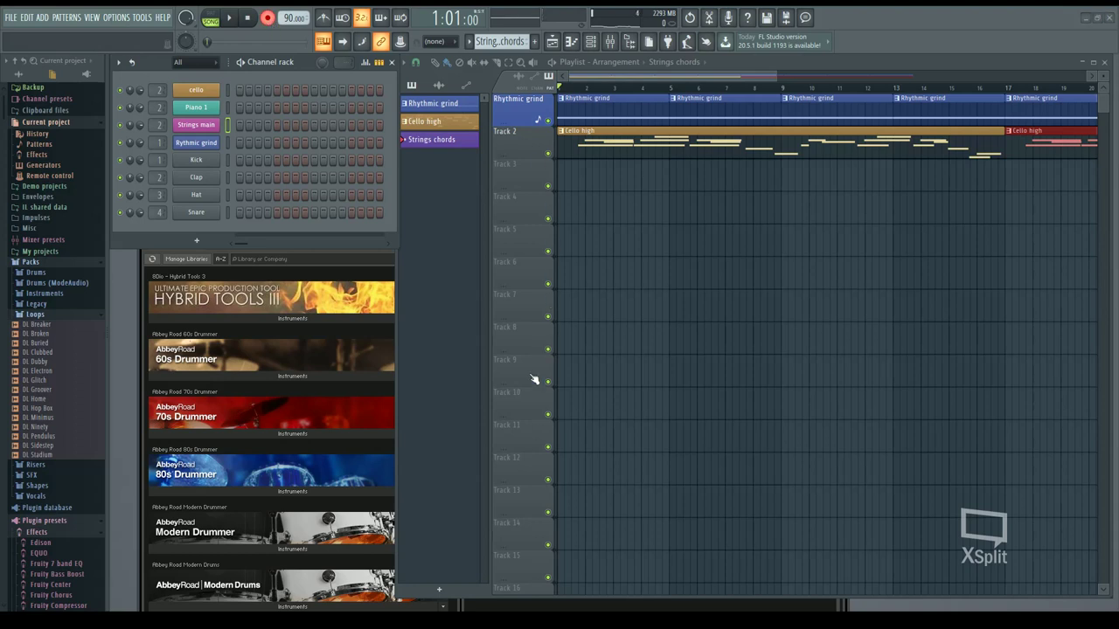
{"action": "left_click", "coordinate": [228, 18]}
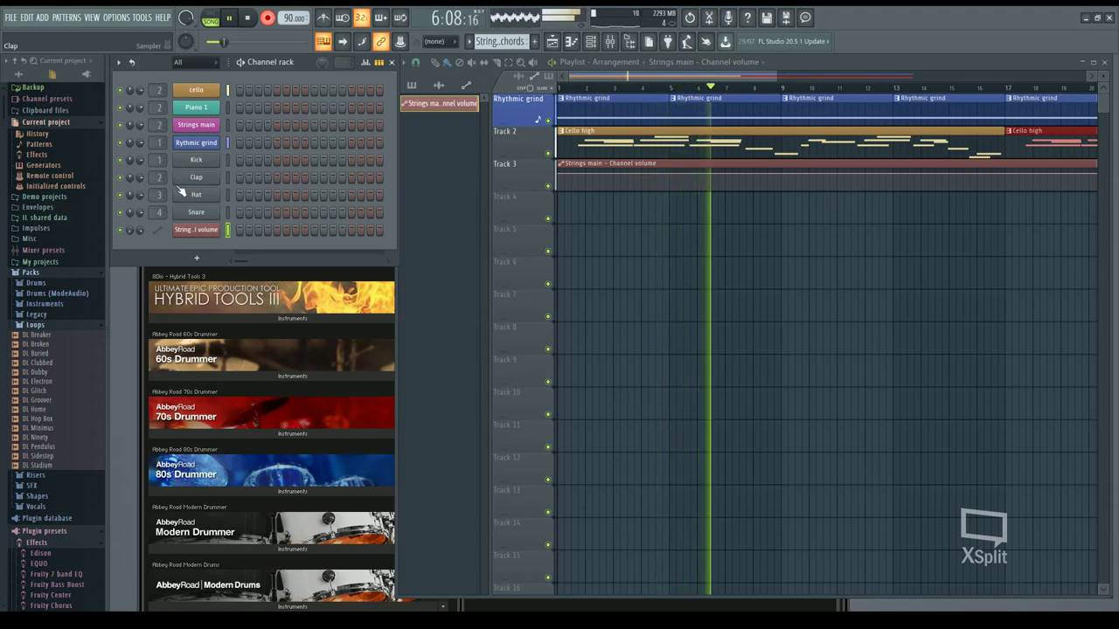
{"action": "left_click", "coordinate": [228, 125]}
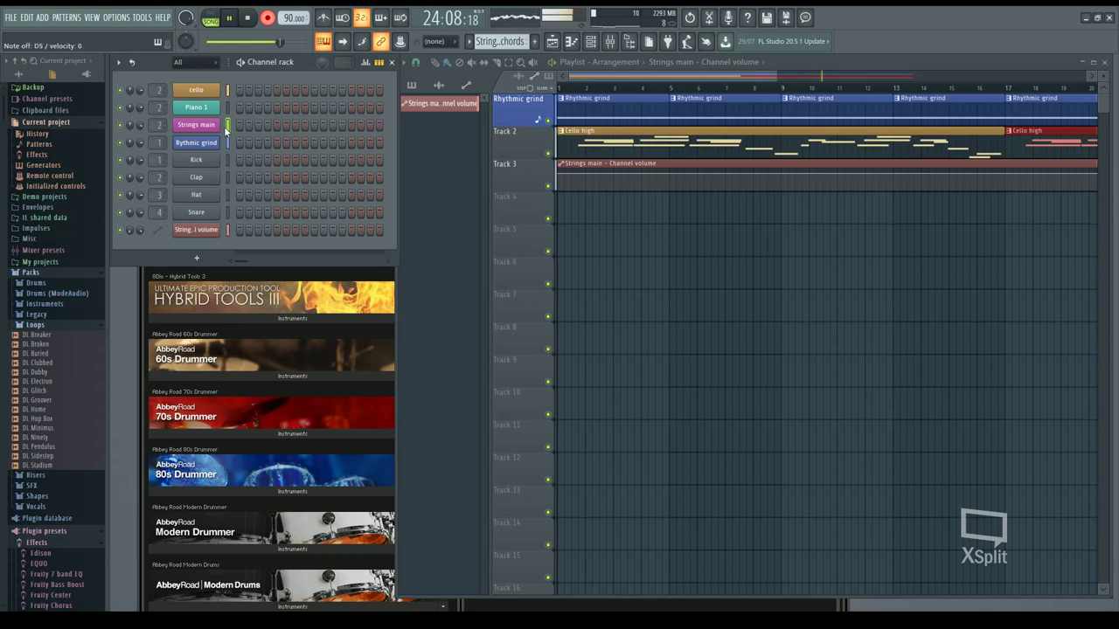
{"action": "left_click", "coordinate": [249, 19]}
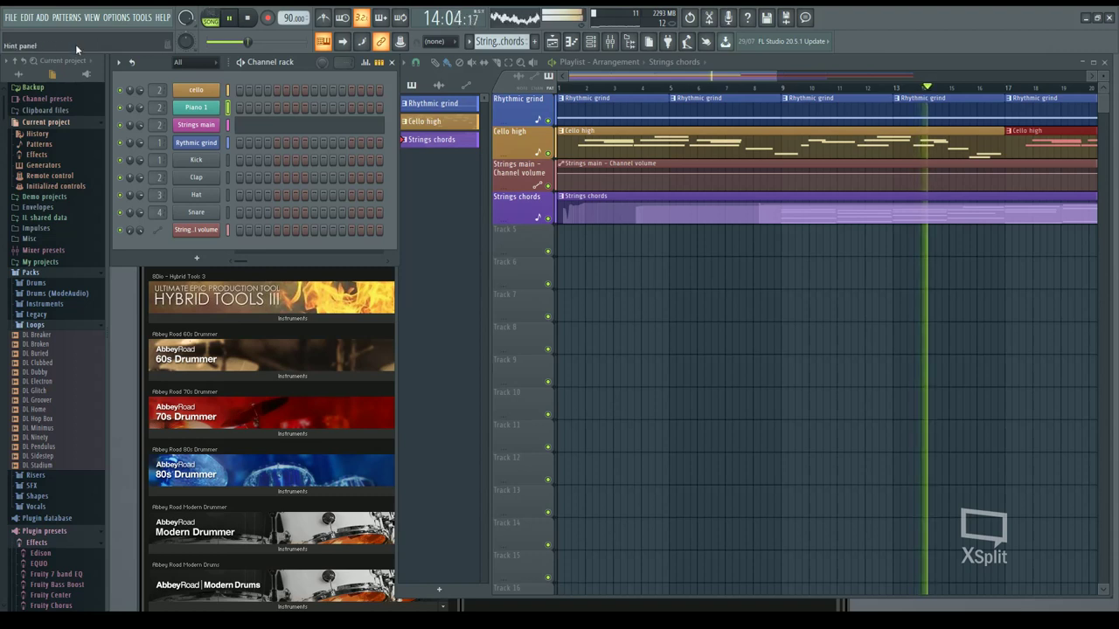
Route Piano 1 to mixer track 3 and add VerbSuite Classics there with the FG-480 A Plate reverb.
{"action": "scroll", "coordinate": [159, 107], "scroll_direction": "up", "scroll_amount": 1}
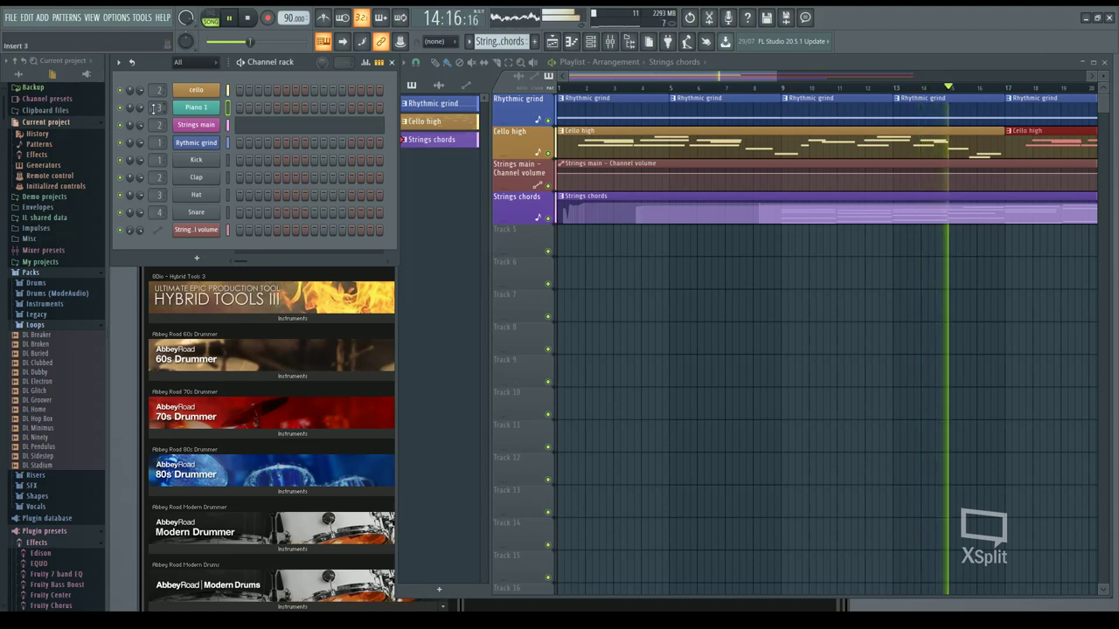
{"action": "key", "text": "F9"}
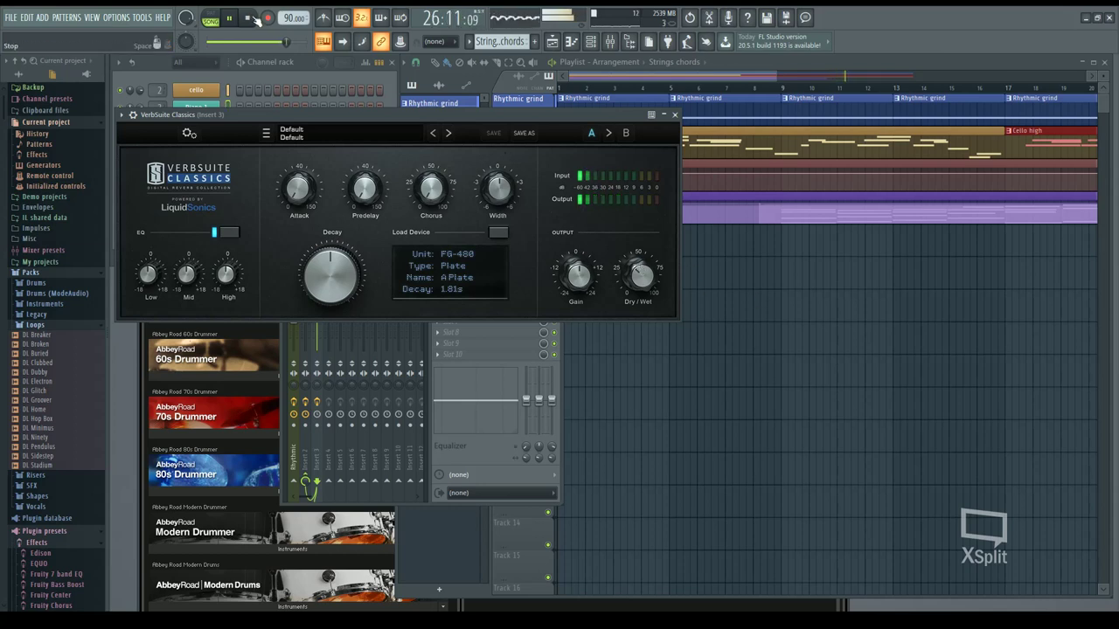
{"action": "left_click", "coordinate": [674, 115]}
Select the Cello high pattern, raise the Rhythmic mixer track slightly and set mixer track 2 to 80% (-4.7 dB) during playback.
{"action": "left_click", "coordinate": [670, 145]}
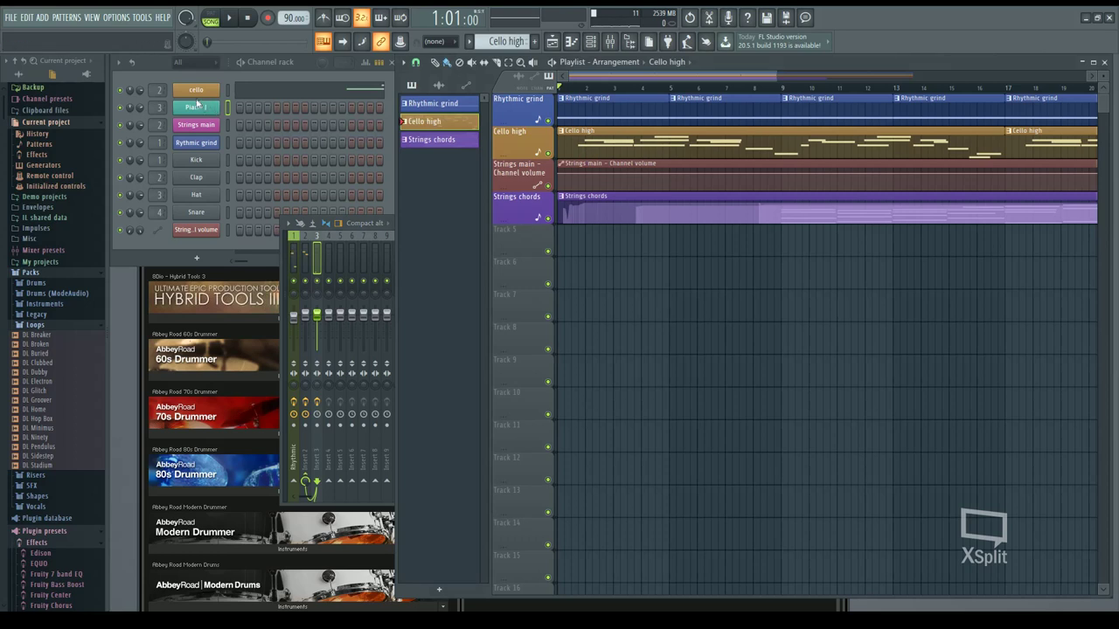
{"action": "left_click", "coordinate": [224, 94]}
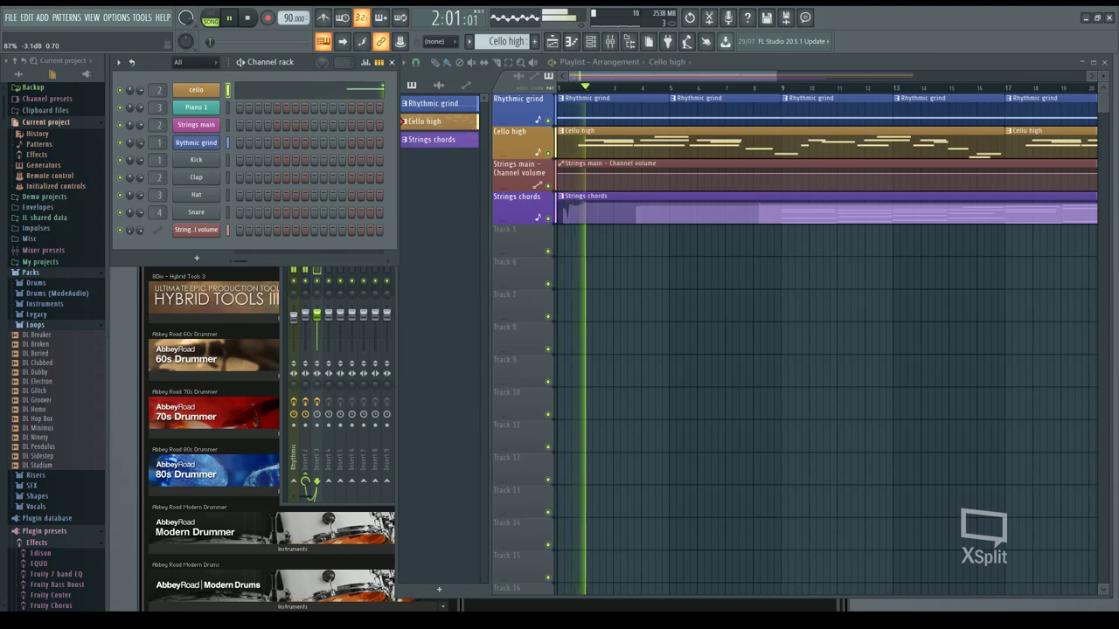
{"action": "left_click", "coordinate": [293, 310]}
{"action": "left_click_drag", "start_coordinate": [294, 310], "coordinate": [311, 328]}
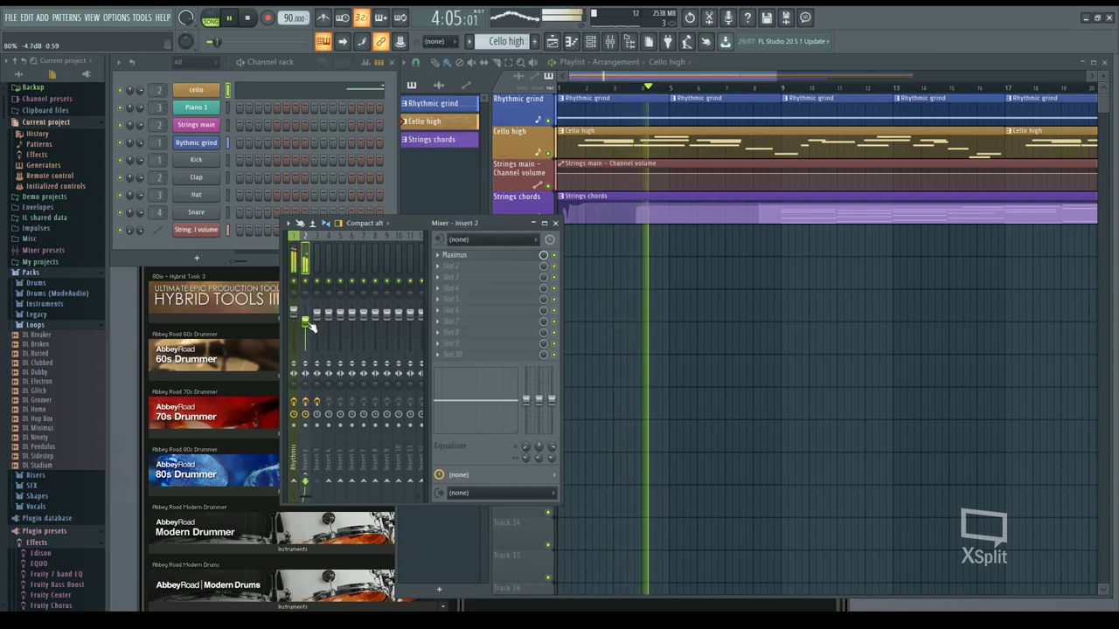
Audition Piano 1 over the playing arrangement and stop playback.
{"action": "left_click", "coordinate": [225, 107]}
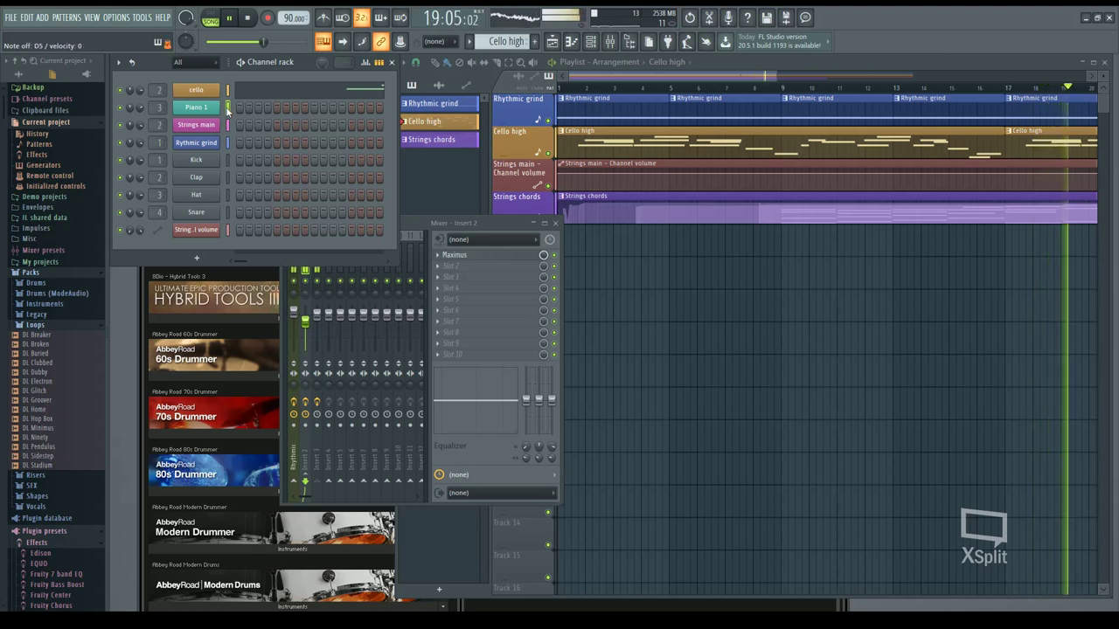
{"action": "key", "text": "space"}
Edit the cello notes of Cello high in the piano roll, shifting the first E5 slightly later and the first F#5 slightly earlier.
{"action": "left_click", "coordinate": [1047, 148]}
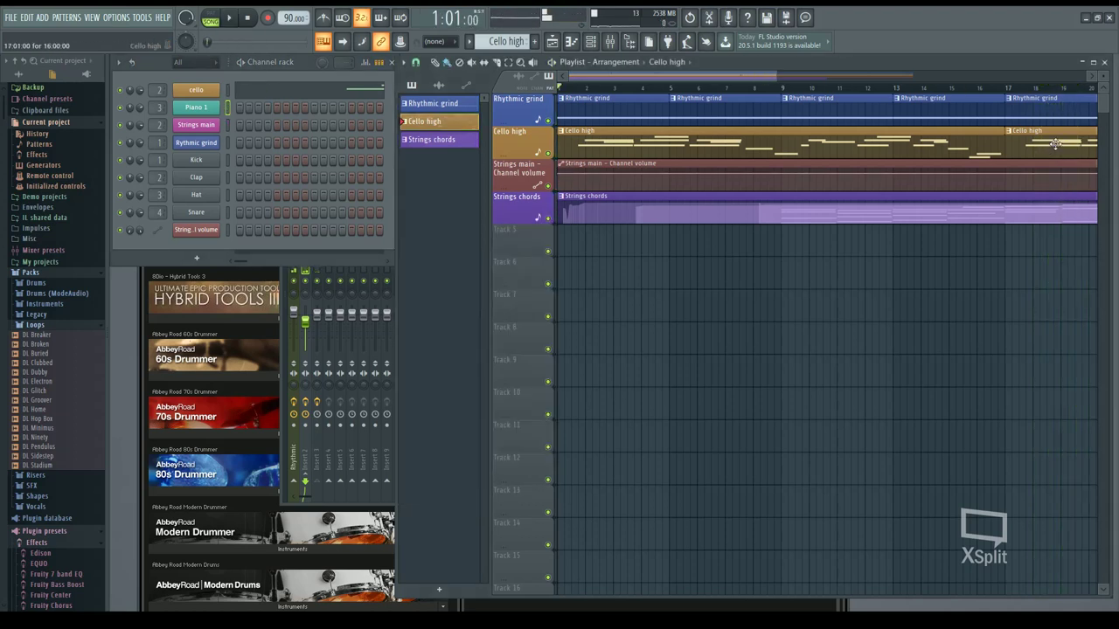
{"action": "left_click", "coordinate": [282, 92]}
{"action": "key", "text": "space"}
{"action": "key", "text": "space"}
{"action": "left_click_drag", "start_coordinate": [385, 154], "coordinate": [385, 310]}
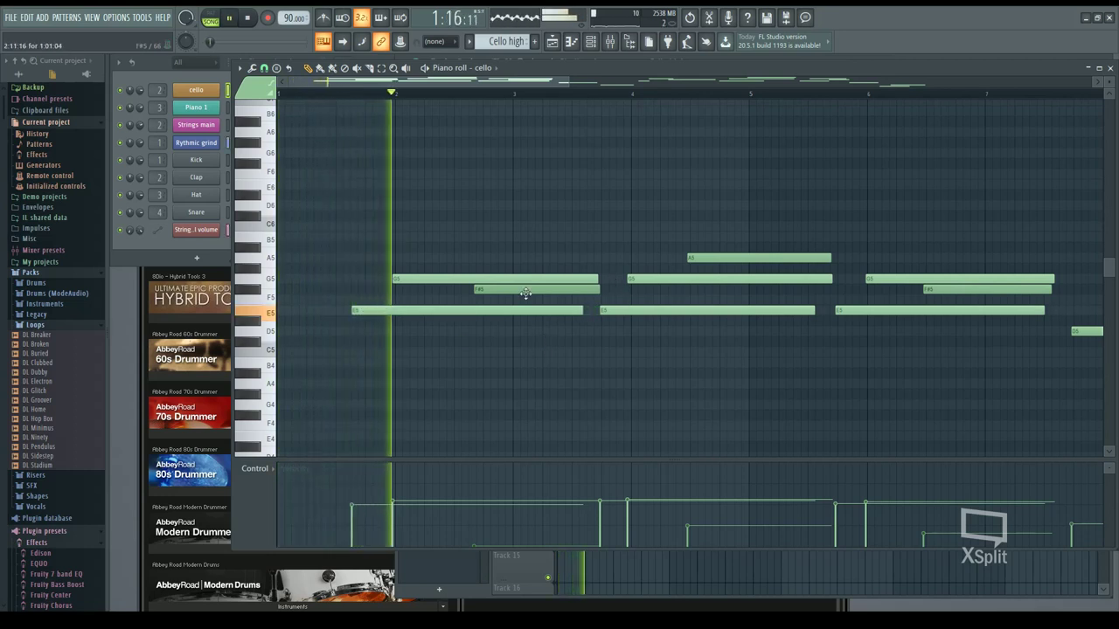
{"action": "left_click_drag", "start_coordinate": [389, 312], "coordinate": [396, 313]}
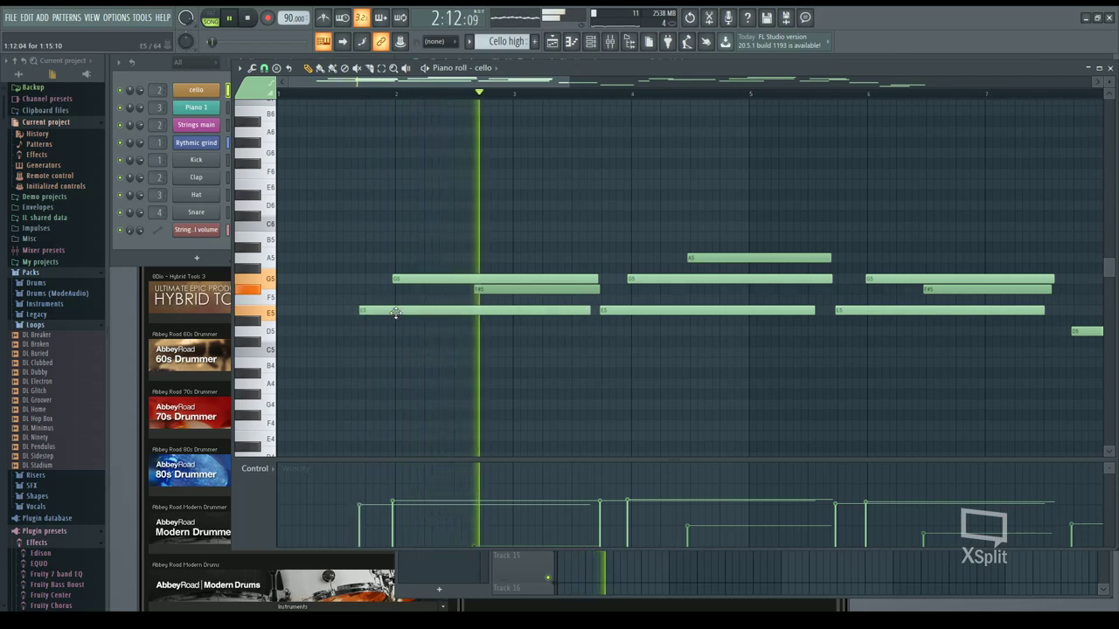
{"action": "left_click_drag", "start_coordinate": [485, 290], "coordinate": [481, 290]}
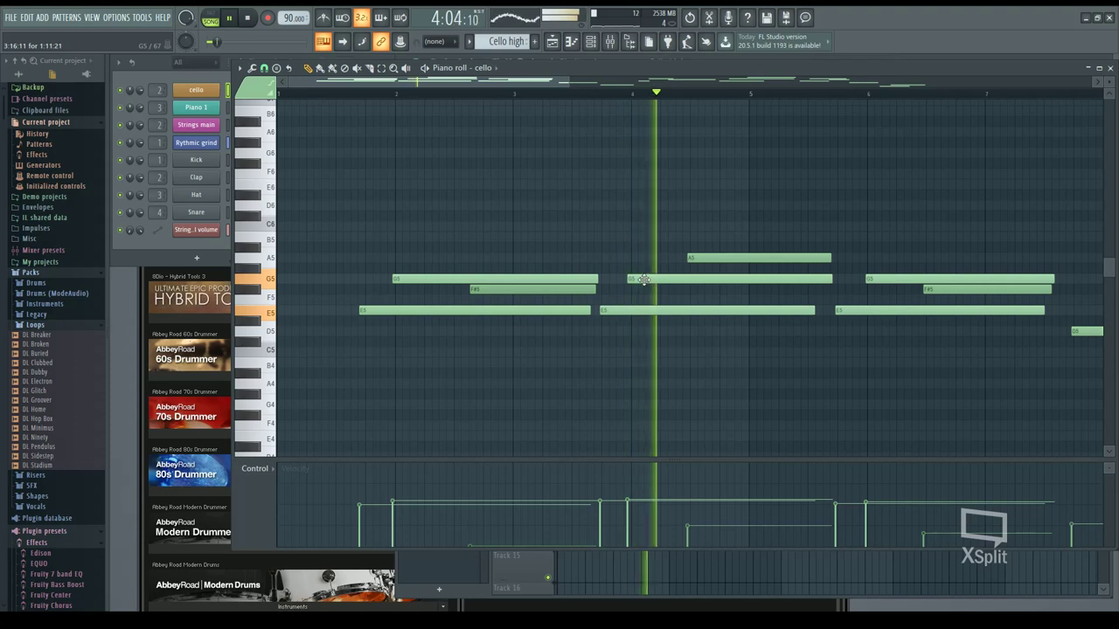
{"action": "scroll", "coordinate": [787, 309], "scroll_direction": "down", "scroll_amount": 2}
{"action": "scroll", "coordinate": [874, 271], "scroll_direction": "down", "scroll_amount": 3}
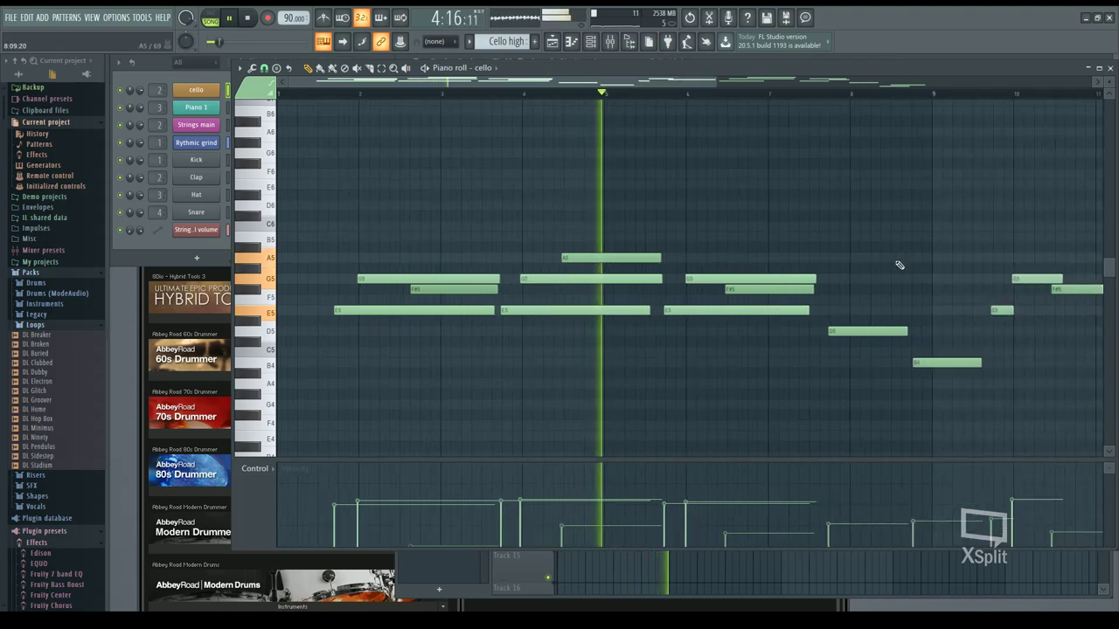
{"action": "left_click", "coordinate": [1110, 68]}
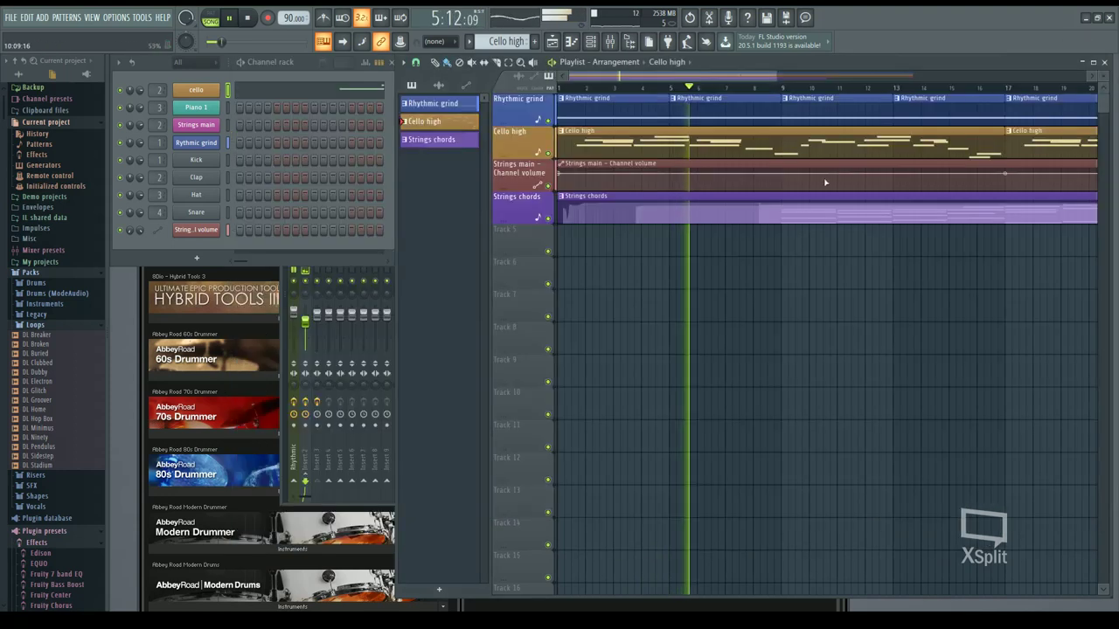
Trim the start of the Strings chords playlist clip so it begins about midway through bar 8.
{"action": "left_click", "coordinate": [699, 178]}
{"action": "left_click", "coordinate": [731, 205]}
{"action": "mouse_move", "coordinate": [725, 76]}
{"action": "left_mouse_down"}
{"action": "mouse_move", "coordinate": [919, 84]}
{"action": "mouse_move", "coordinate": [710, 84]}
{"action": "left_mouse_up"}
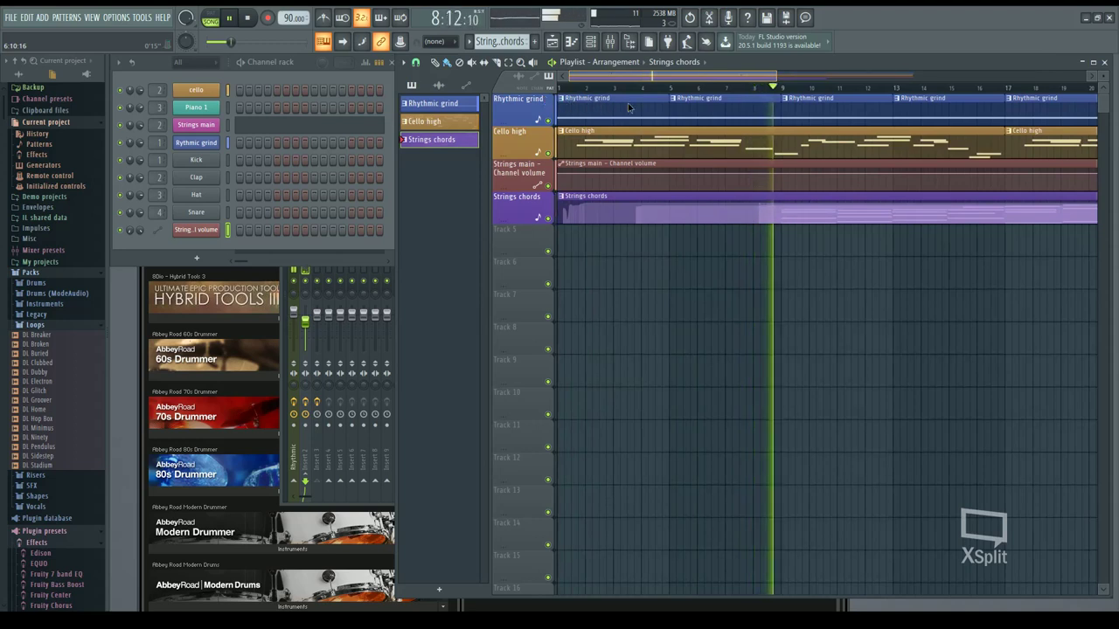
{"action": "mouse_move", "coordinate": [710, 76]}
{"action": "left_mouse_down"}
{"action": "mouse_move", "coordinate": [722, 75]}
{"action": "mouse_move", "coordinate": [710, 75]}
{"action": "left_mouse_up"}
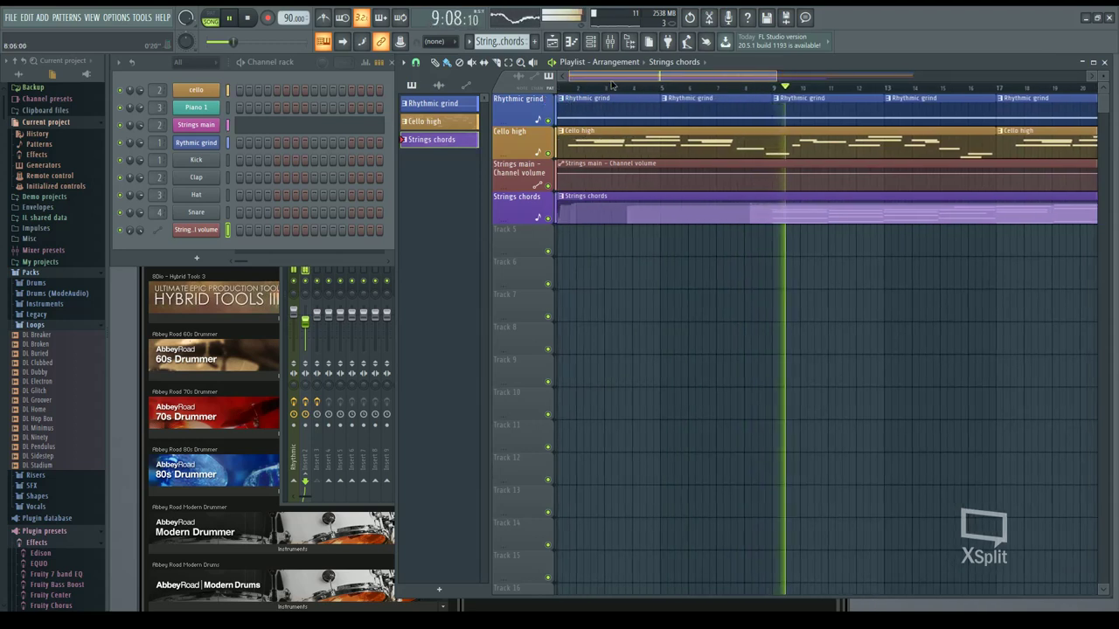
{"action": "left_click_drag", "start_coordinate": [558, 211], "coordinate": [769, 210]}
{"action": "left_click_drag", "start_coordinate": [691, 77], "coordinate": [763, 81]}
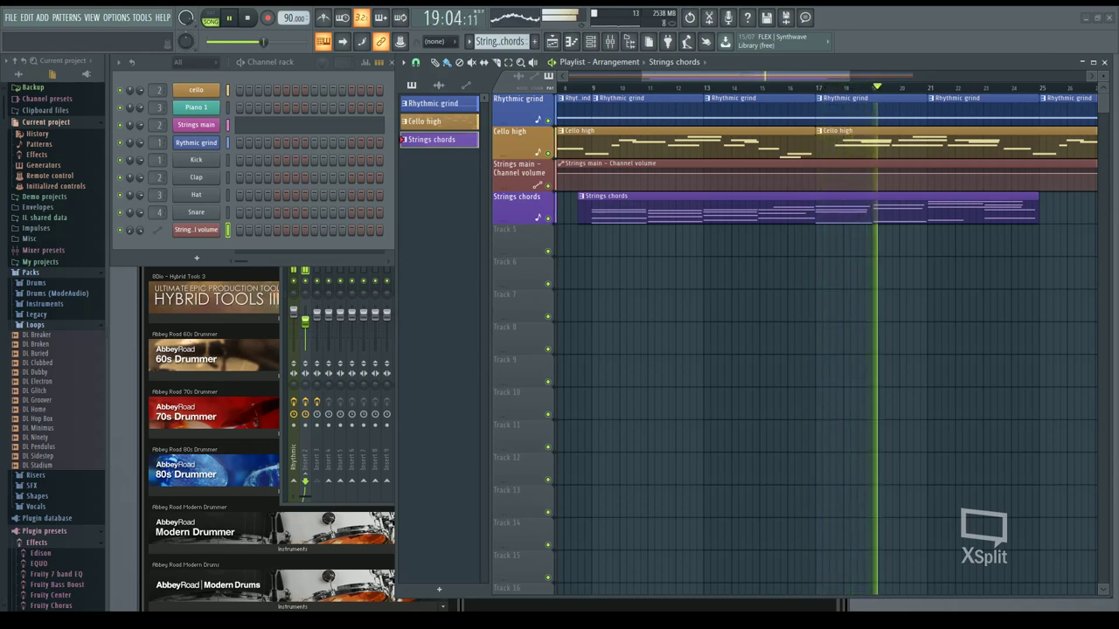
Audition the Pizzicato and Staccato articulations of the Emotional Cello during playback and set it to Proud Vibrato.
{"action": "left_click", "coordinate": [199, 90]}
{"action": "left_click", "coordinate": [522, 282]}
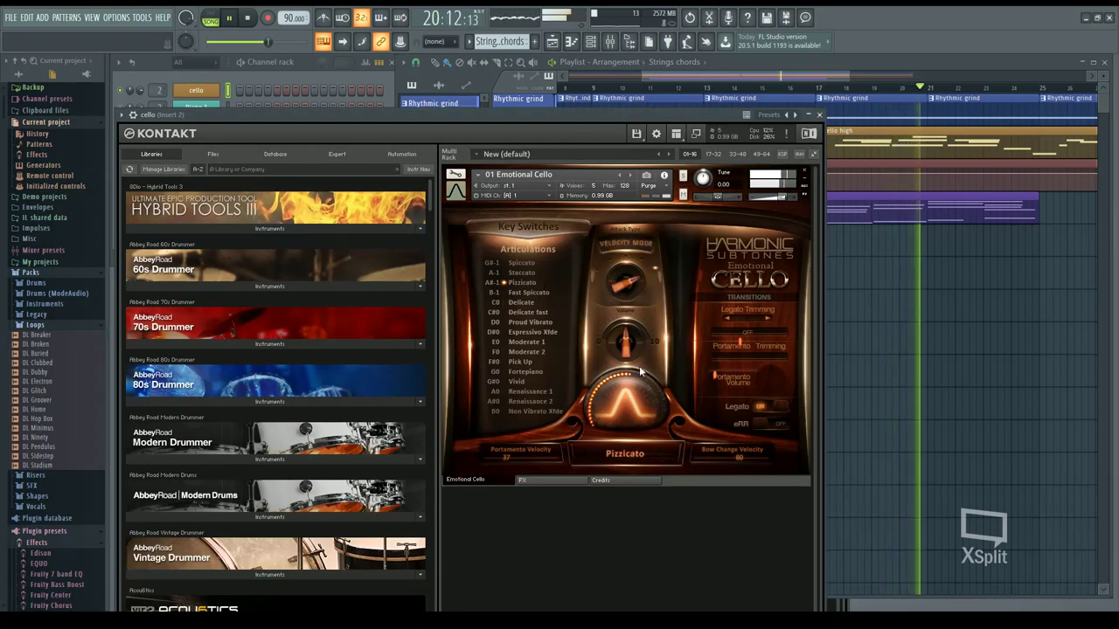
{"action": "left_click", "coordinate": [524, 273]}
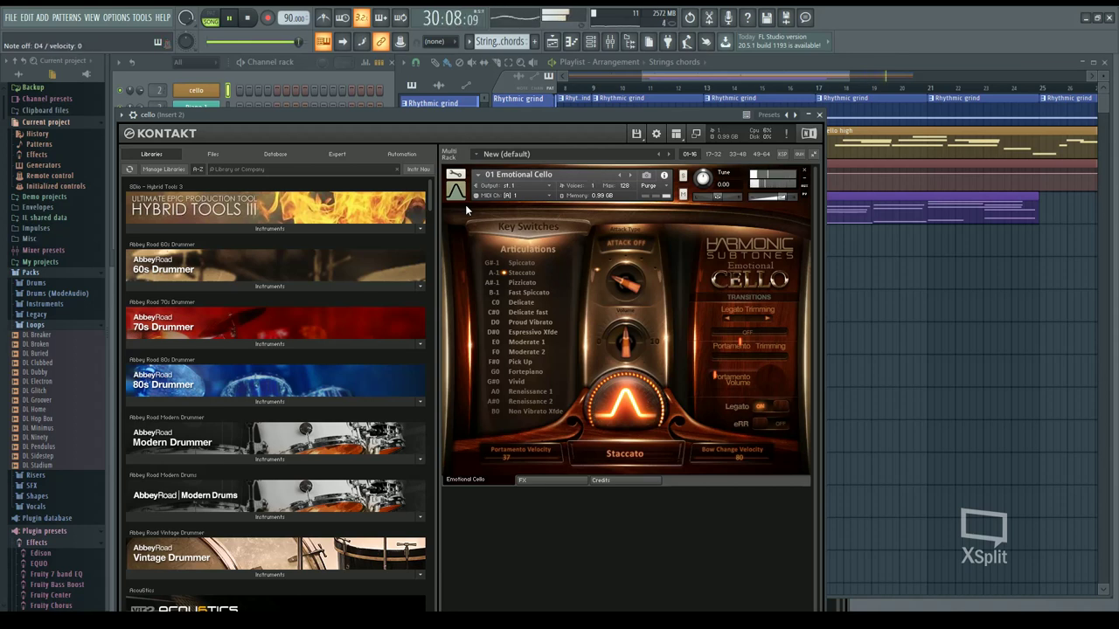
{"action": "left_click", "coordinate": [521, 301]}
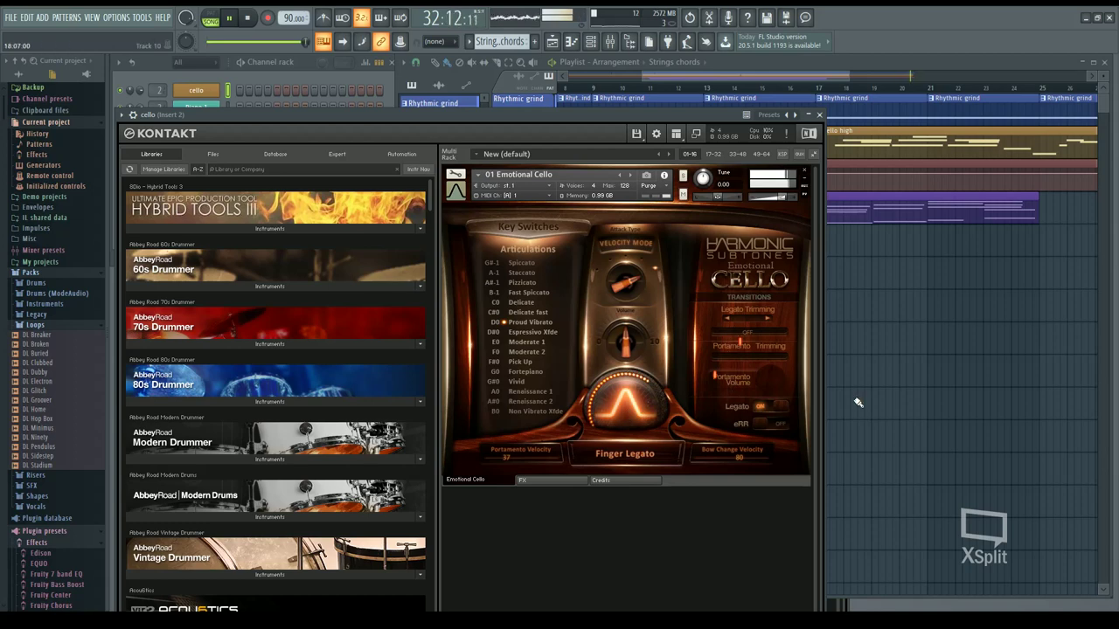
{"action": "left_click", "coordinate": [819, 114]}
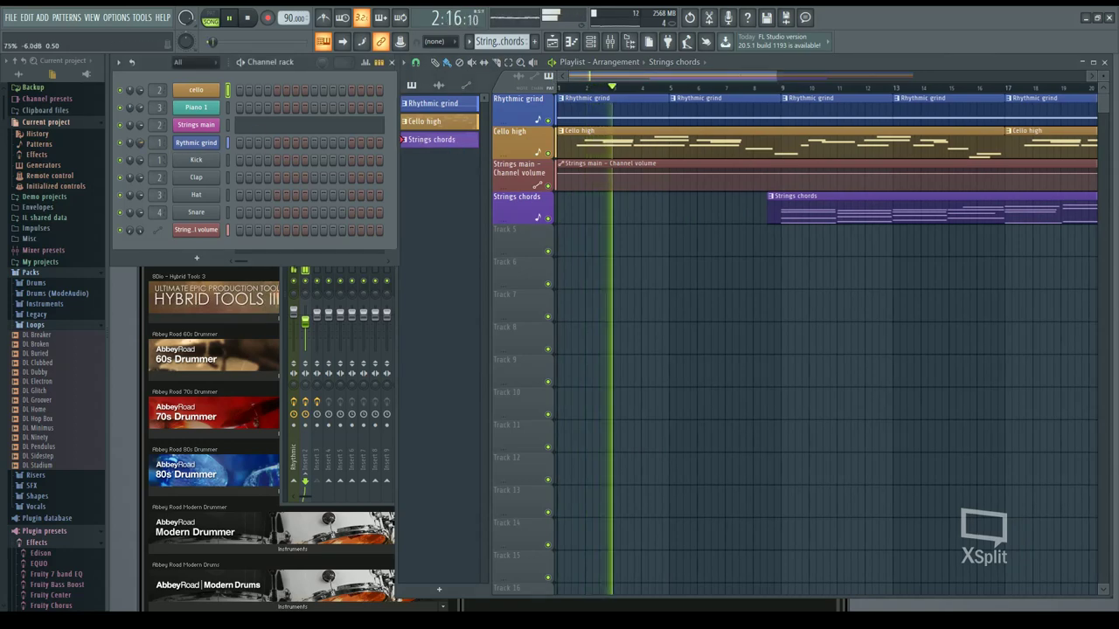
Check the AEON Giddyup Organica instrument on the Rythmic grind channel while the arrangement plays.
{"action": "left_click", "coordinate": [195, 142]}
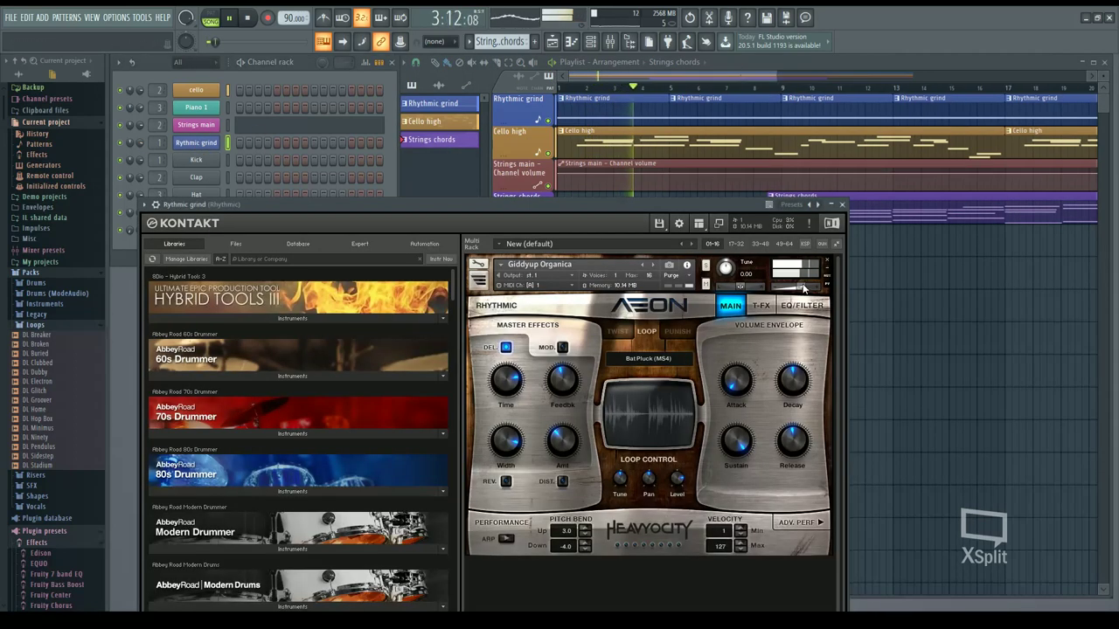
{"action": "left_click", "coordinate": [844, 204]}
{"action": "left_click", "coordinate": [215, 143]}
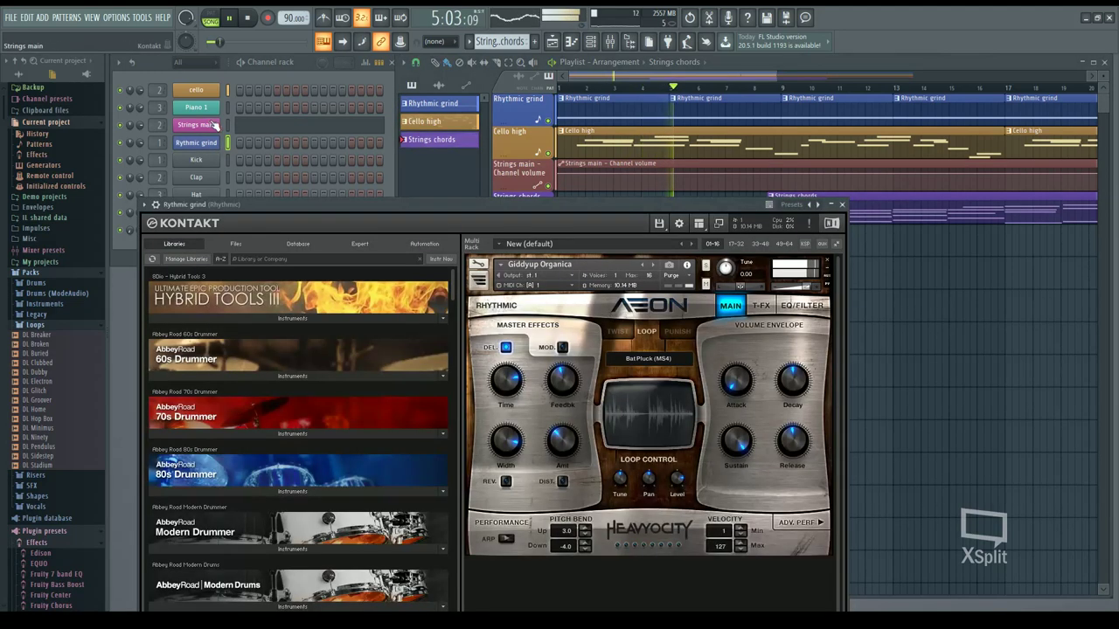
Load Big Strings MW - Biggerer from the Albion ONE library as a second instrument in Strings main.
{"action": "left_click", "coordinate": [213, 126]}
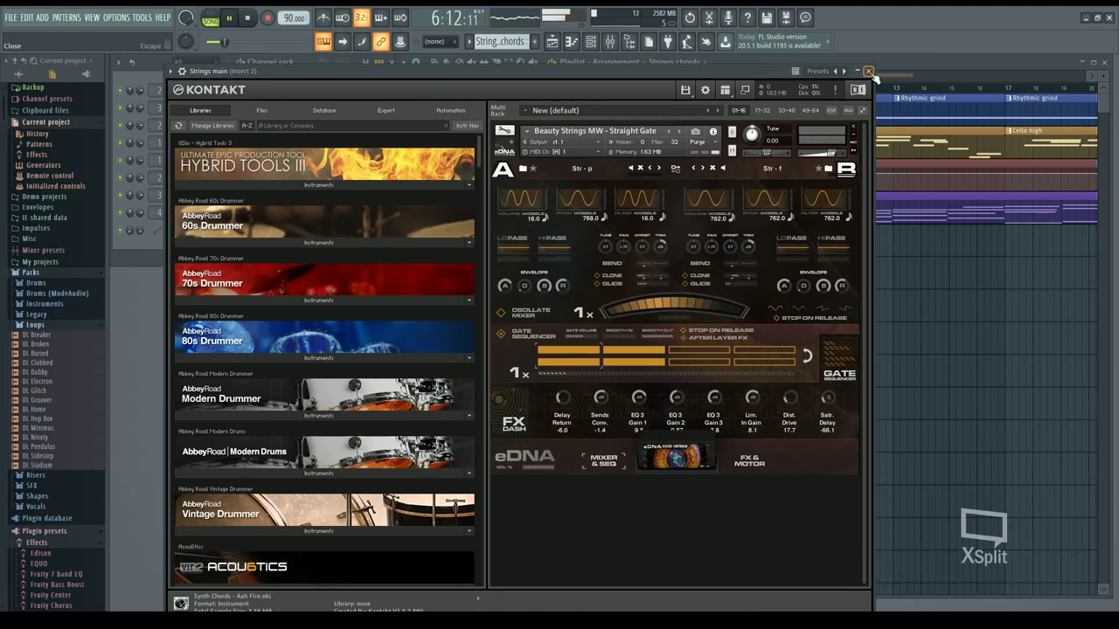
{"action": "left_click_drag", "start_coordinate": [480, 163], "coordinate": [488, 218]}
{"action": "left_click", "coordinate": [367, 208]}
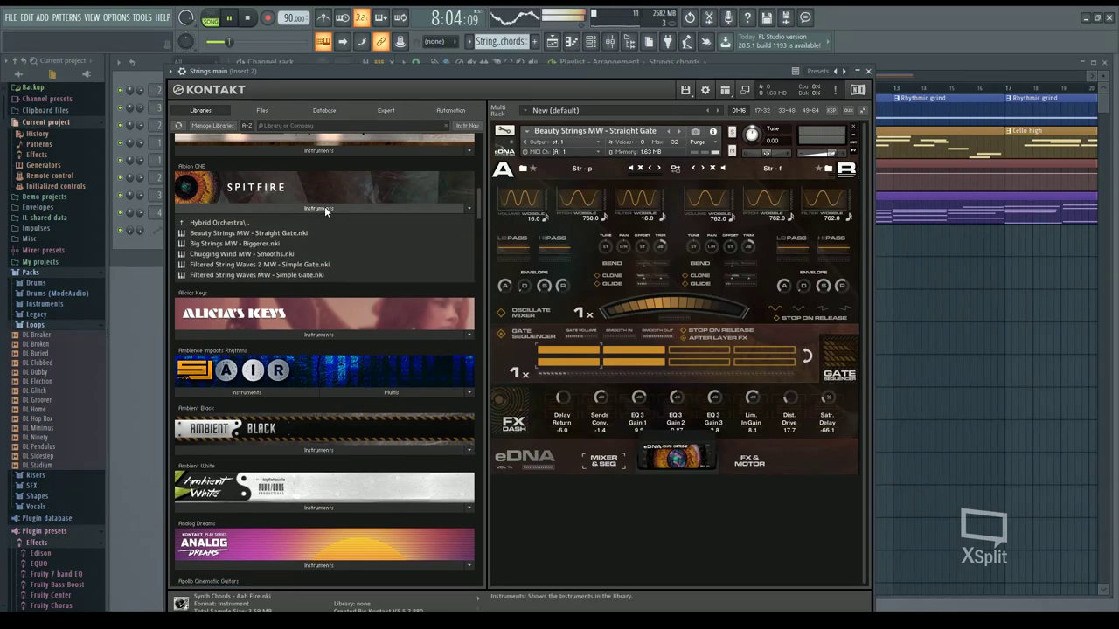
{"action": "double_click", "coordinate": [254, 245]}
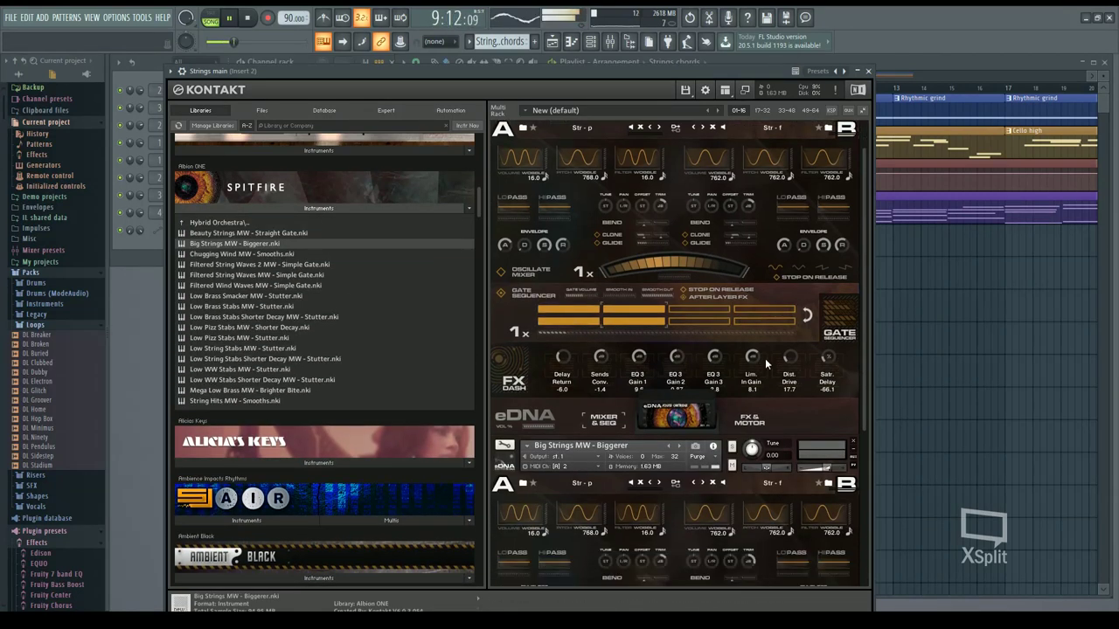
Set the Big Strings MW - Biggerer layer to MIDI channel A 1 and close the Strings main instrument.
{"action": "scroll", "coordinate": [752, 359], "scroll_direction": "down", "scroll_amount": 2}
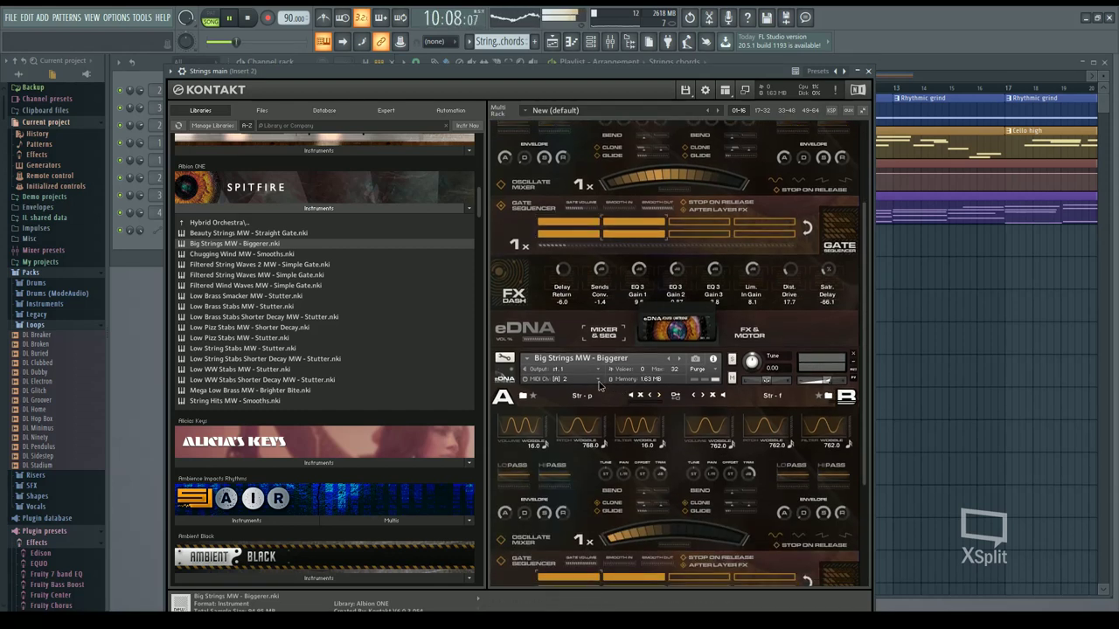
{"action": "mouse_move", "coordinate": [598, 399]}
{"action": "left_click", "coordinate": [655, 399]}
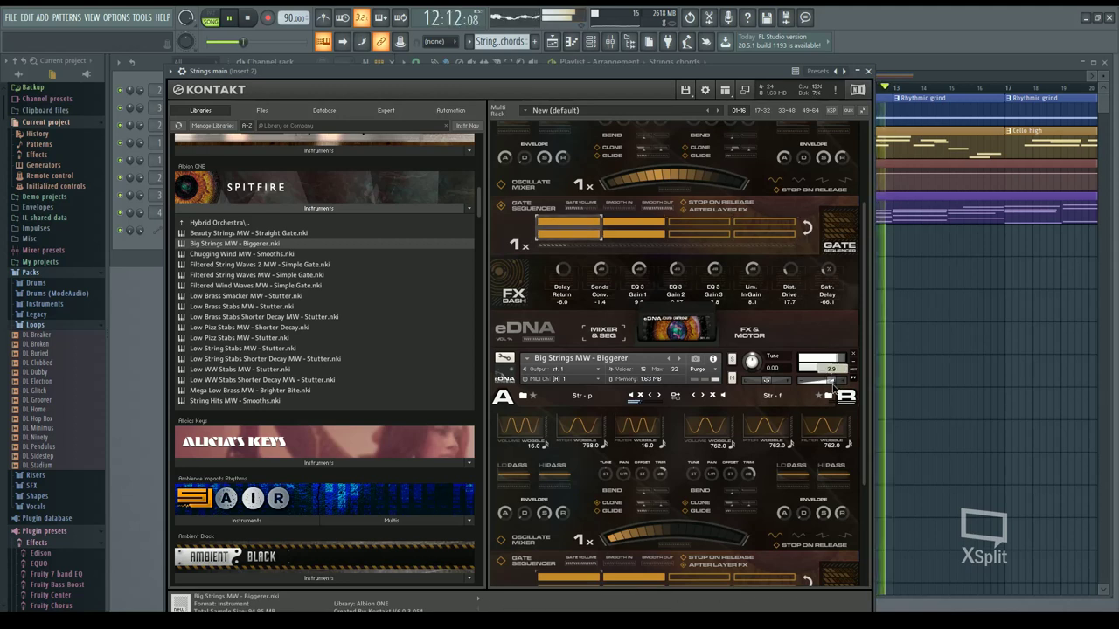
{"action": "scroll", "coordinate": [865, 352], "scroll_direction": "up", "scroll_amount": 1}
{"action": "scroll", "coordinate": [865, 352], "scroll_direction": "up", "scroll_amount": 2}
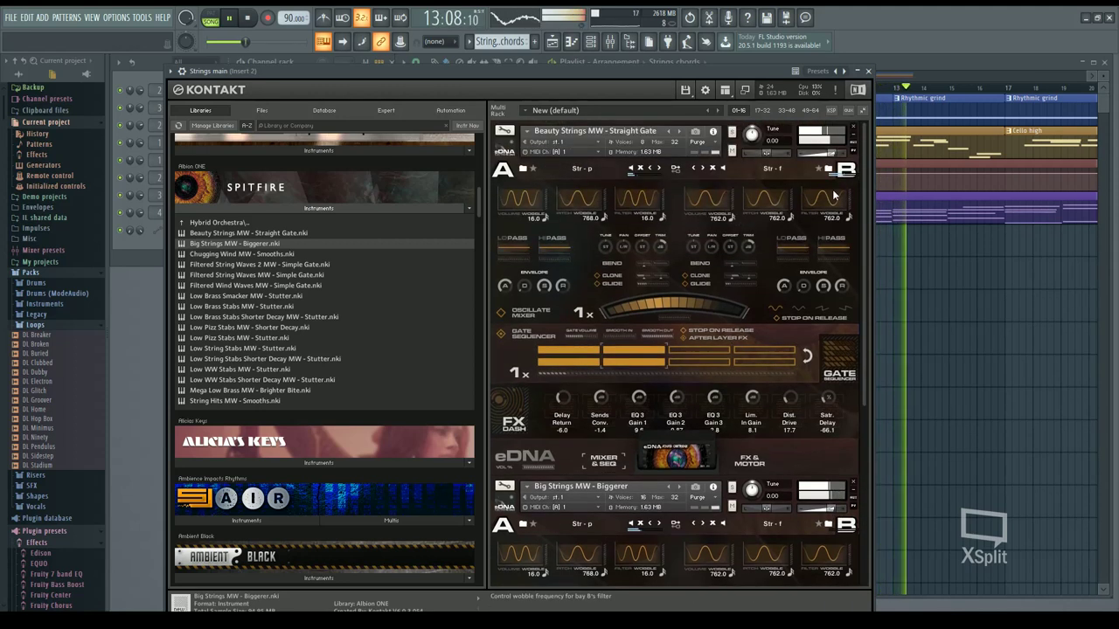
{"action": "left_click", "coordinate": [868, 71]}
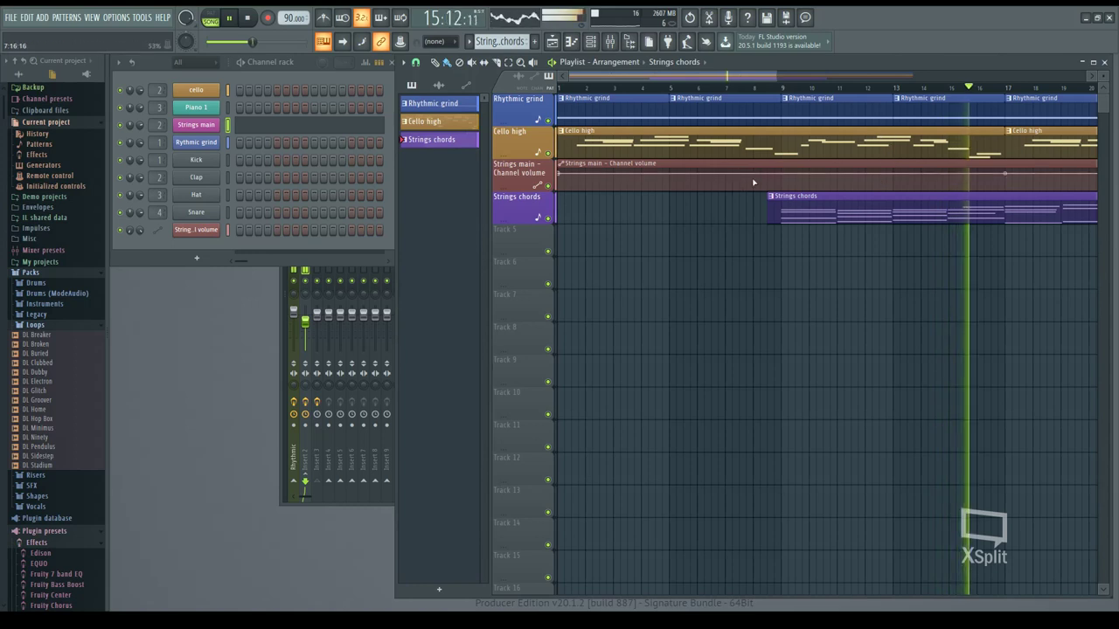
Try out Piano 1 parts over the trimmed arrangement and stop playback.
{"action": "left_click", "coordinate": [227, 106]}
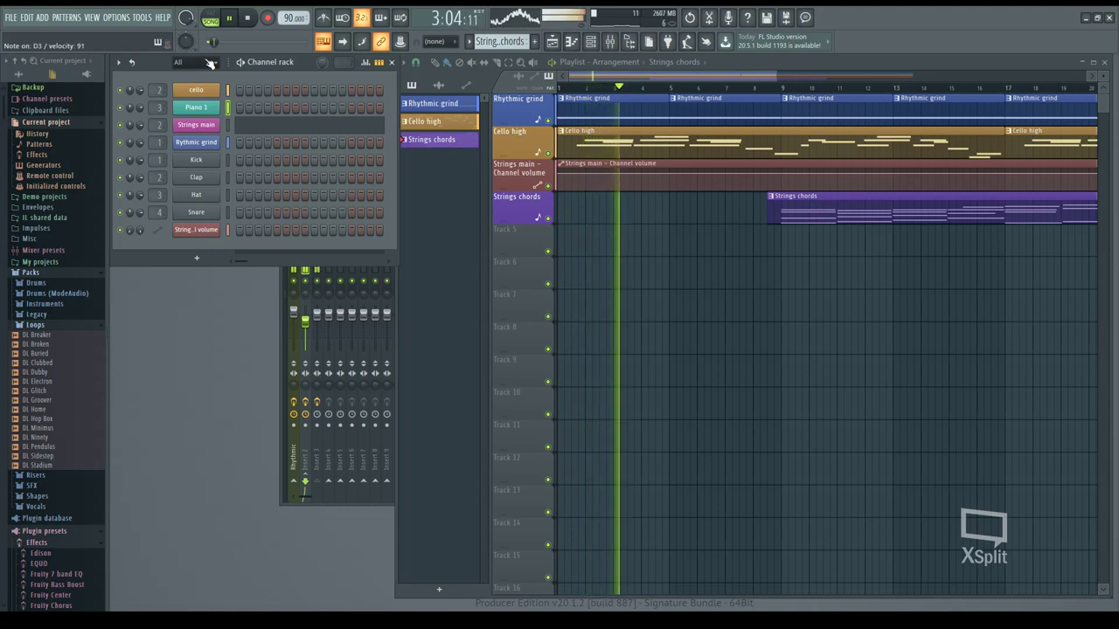
{"action": "key", "text": "space"}
Delete every Rhythmic grind clip from bar 9 onward in the playlist.
{"action": "left_click", "coordinate": [831, 114]}
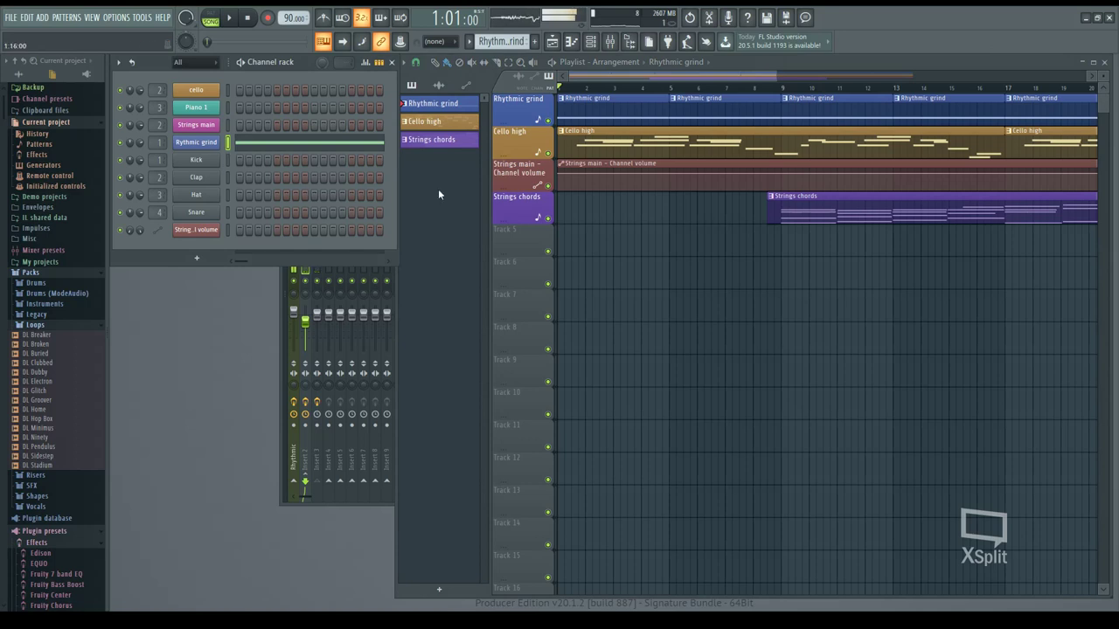
{"action": "right_click", "coordinate": [769, 107]}
{"action": "scroll", "coordinate": [787, 262], "scroll_direction": "right", "scroll_amount": 5}
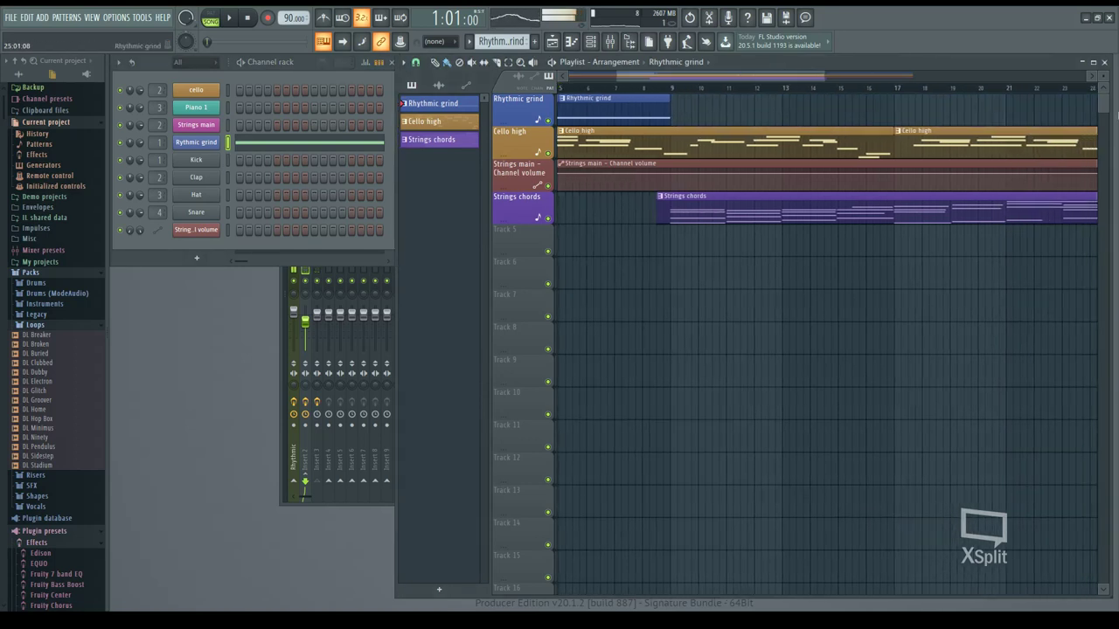
{"action": "scroll", "coordinate": [826, 332], "scroll_direction": "right", "scroll_amount": 3}
{"action": "scroll", "coordinate": [1006, 115], "scroll_direction": "right", "scroll_amount": 5}
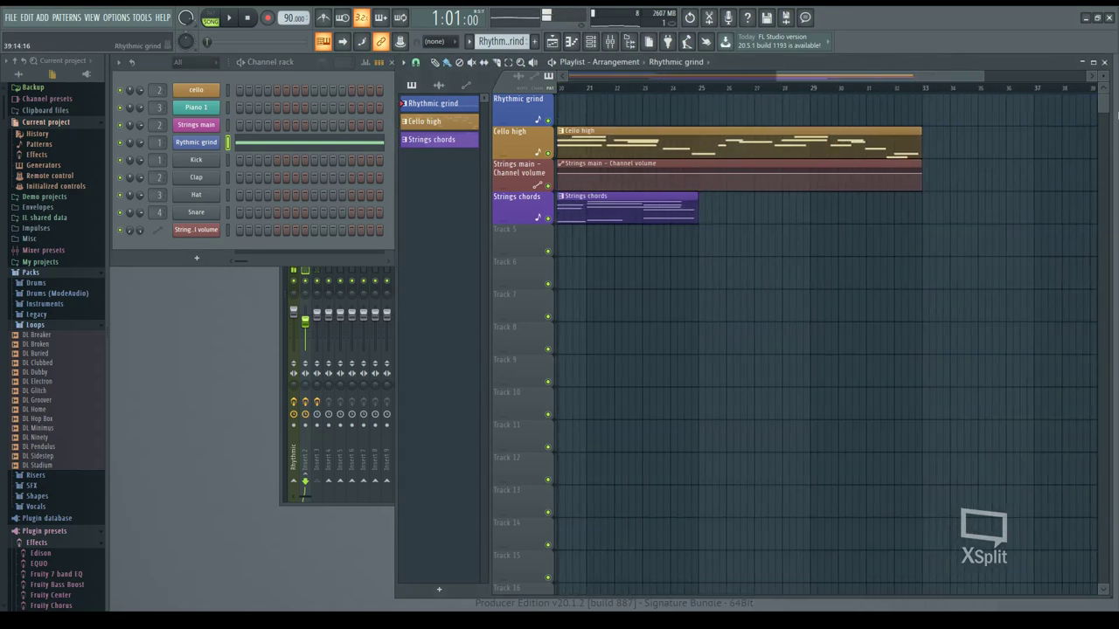
{"action": "left_click_drag", "start_coordinate": [883, 76], "coordinate": [778, 80]}
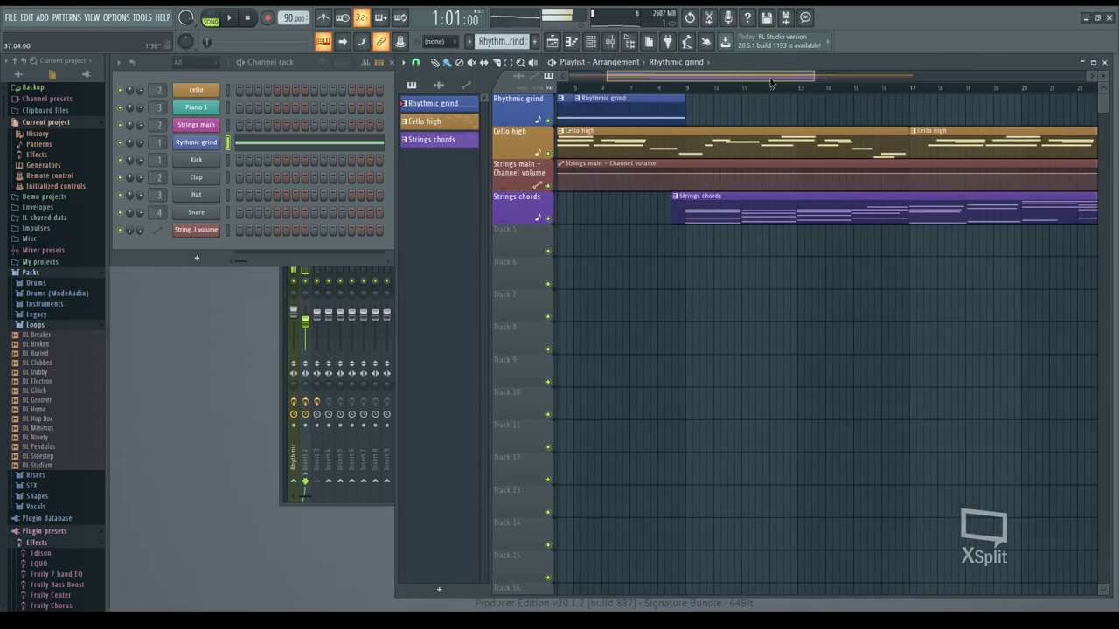
Create a new pattern named Rhythmic Pattern and open the piano roll of the Rythmic grind channel for it.
{"action": "left_click", "coordinate": [431, 139]}
{"action": "key", "text": "F4"}
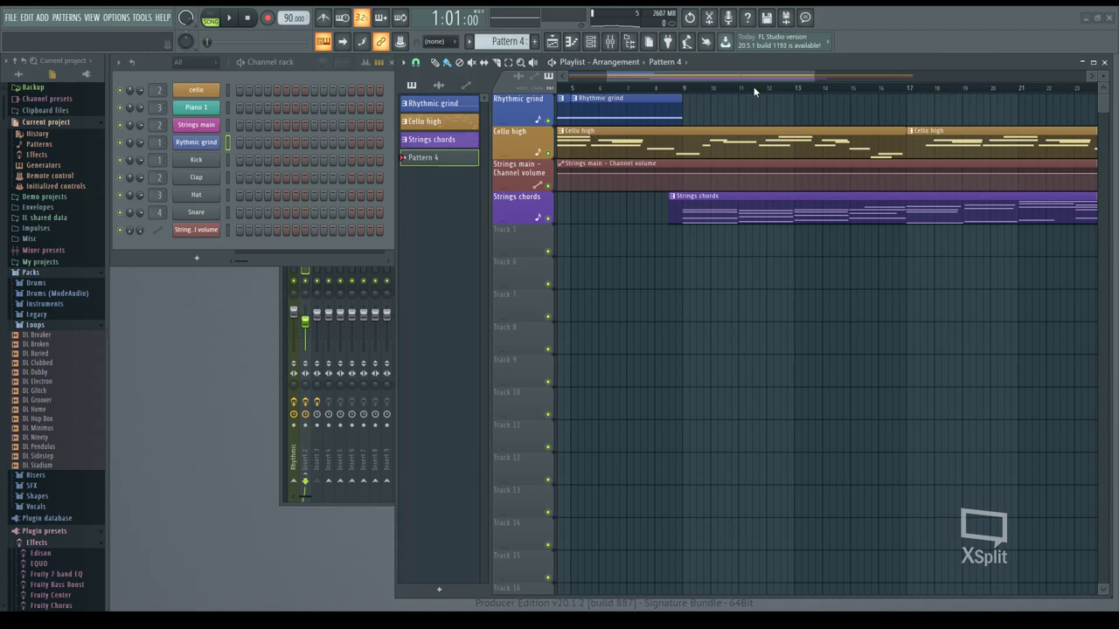
{"action": "left_click", "coordinate": [437, 104]}
{"action": "key", "text": "F7"}
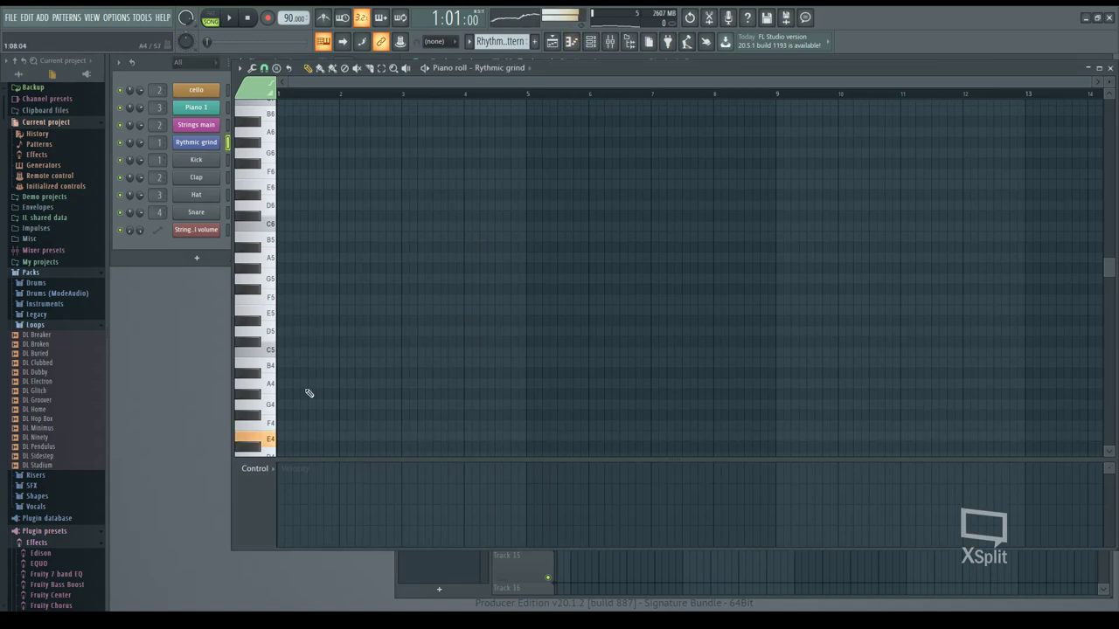
Enter four consecutive notes E4, C4, D4 and E4, each about two bars long, and close the piano roll.
{"action": "scroll", "coordinate": [309, 377], "scroll_direction": "down", "scroll_amount": 4}
{"action": "left_click", "coordinate": [297, 343]}
{"action": "left_click_drag", "start_coordinate": [358, 343], "coordinate": [399, 346]}
{"action": "left_click", "coordinate": [408, 385]}
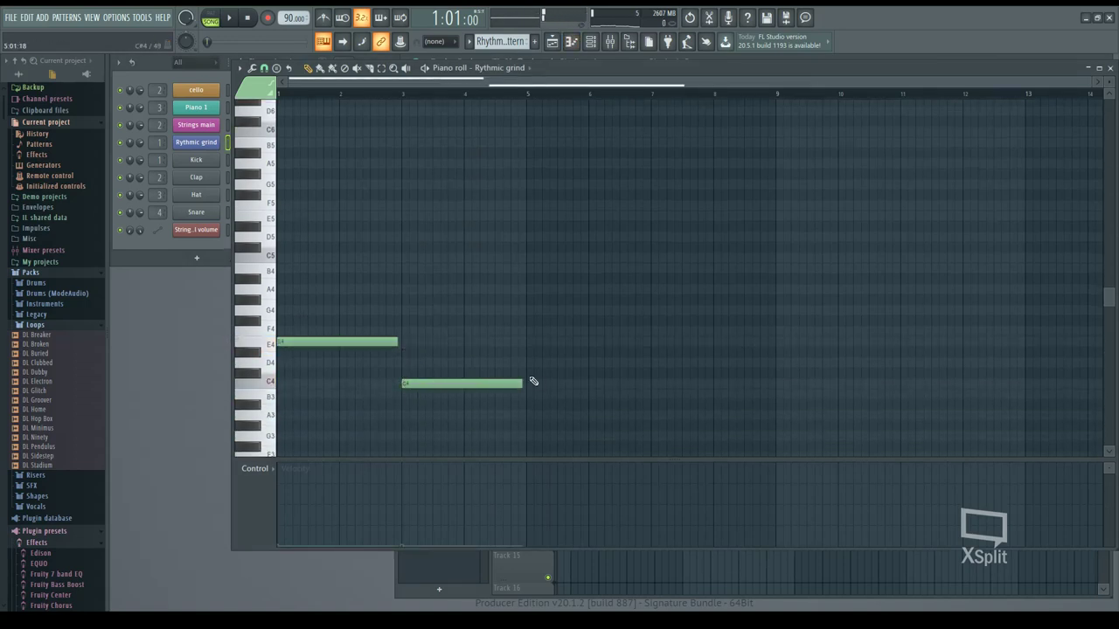
{"action": "left_click", "coordinate": [535, 363]}
{"action": "left_click", "coordinate": [658, 341]}
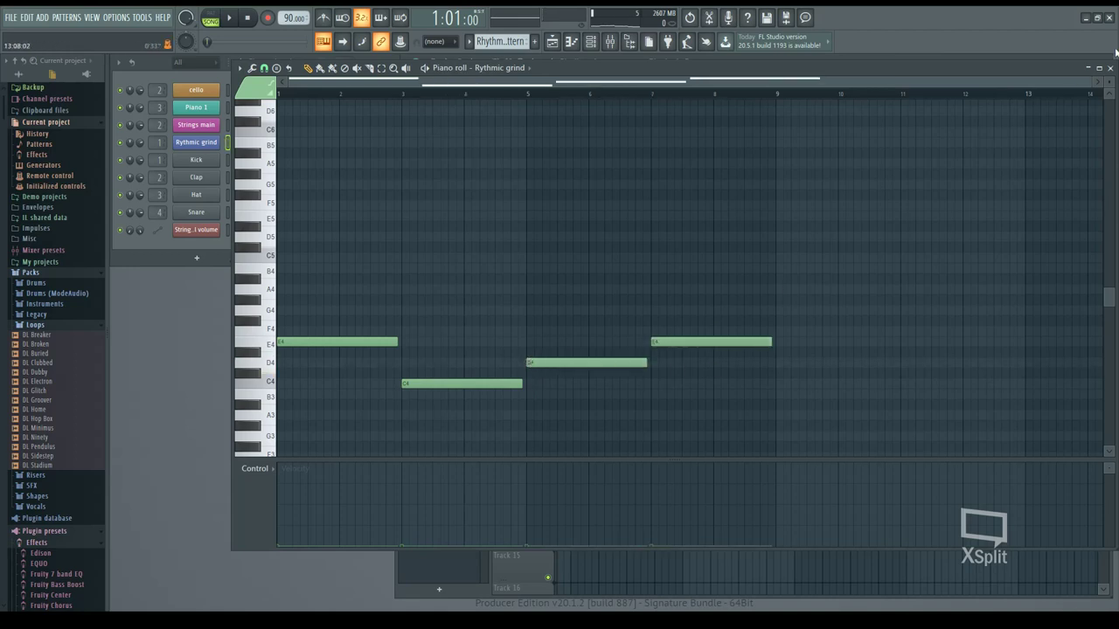
{"action": "left_click", "coordinate": [1109, 70]}
Place the Rhythmic Pattern clip at bar 9 on the Rhythmic grind track and play the transition into it.
{"action": "left_click", "coordinate": [698, 115]}
{"action": "left_click", "coordinate": [677, 87]}
{"action": "key", "text": "space"}
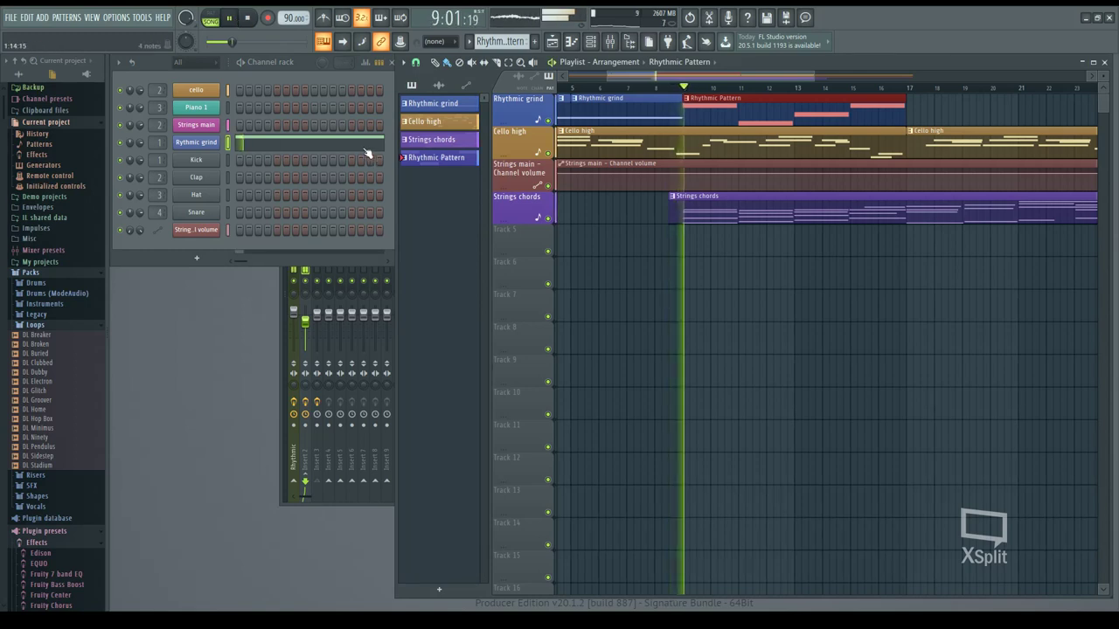
{"action": "left_click", "coordinate": [676, 88]}
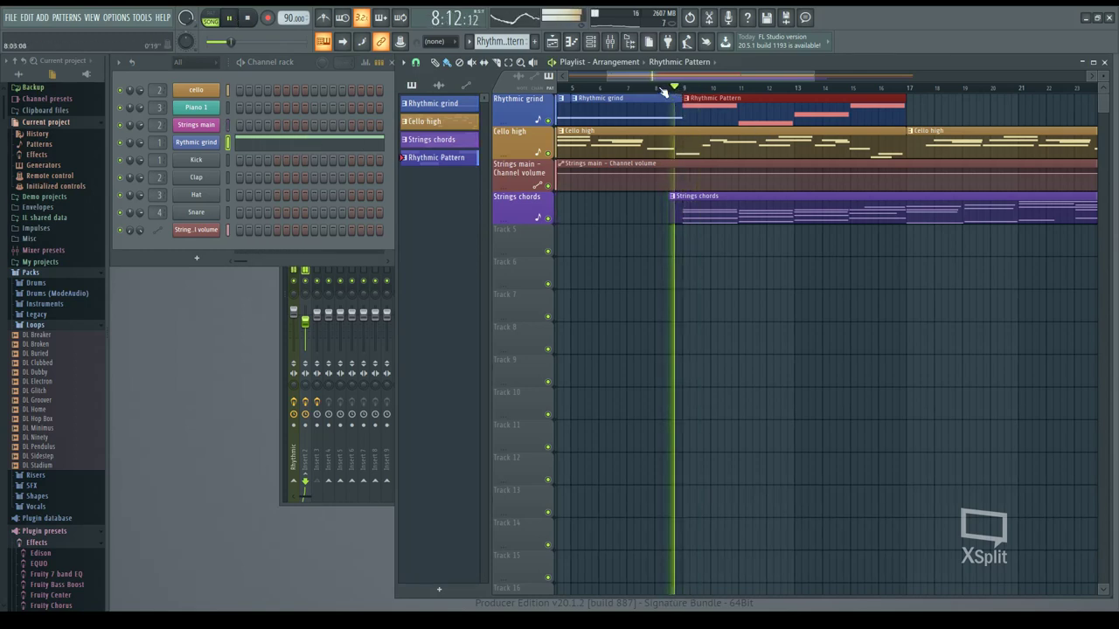
{"action": "left_click", "coordinate": [577, 88]}
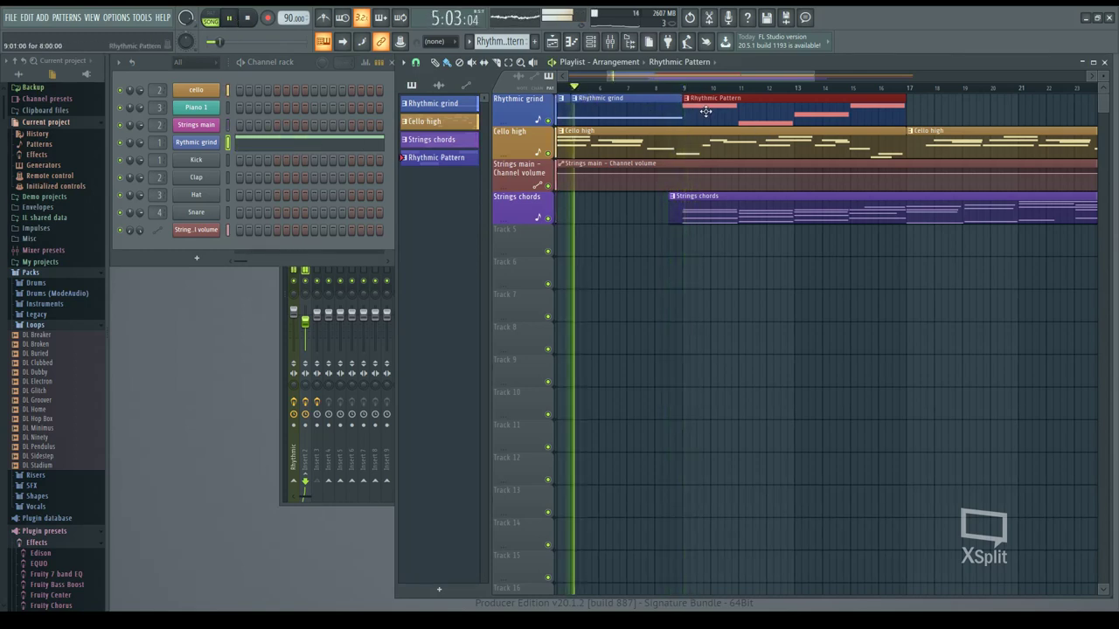
Raise the velocity of the four Rhythmic Pattern notes to about 75% and repeat the clip at bars 17 and 25.
{"action": "left_click", "coordinate": [306, 141]}
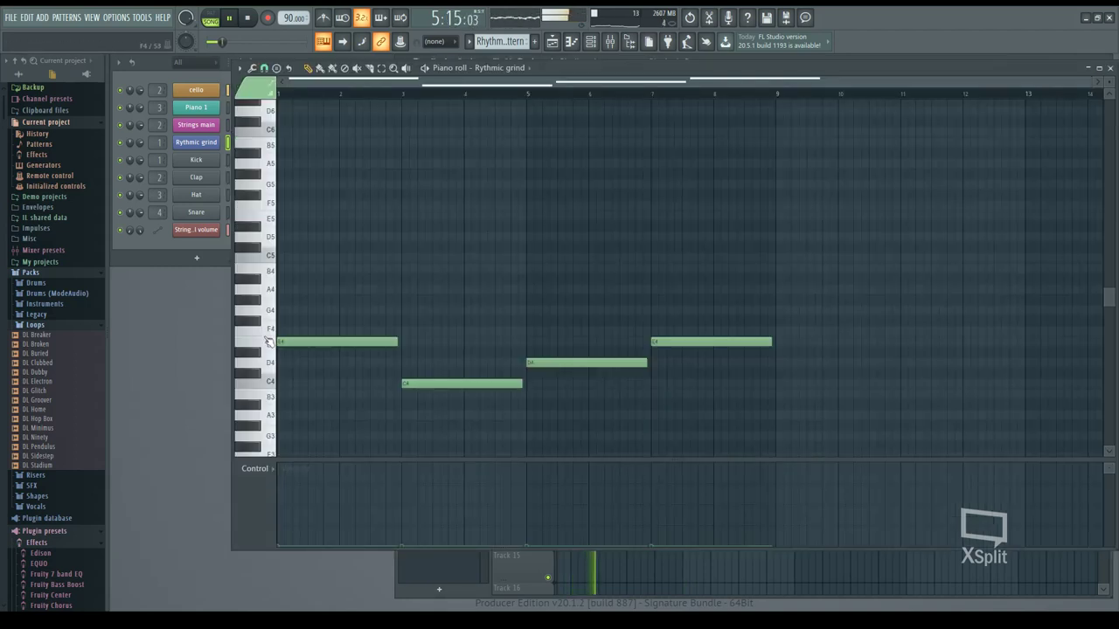
{"action": "left_click_drag", "start_coordinate": [280, 494], "coordinate": [707, 489]}
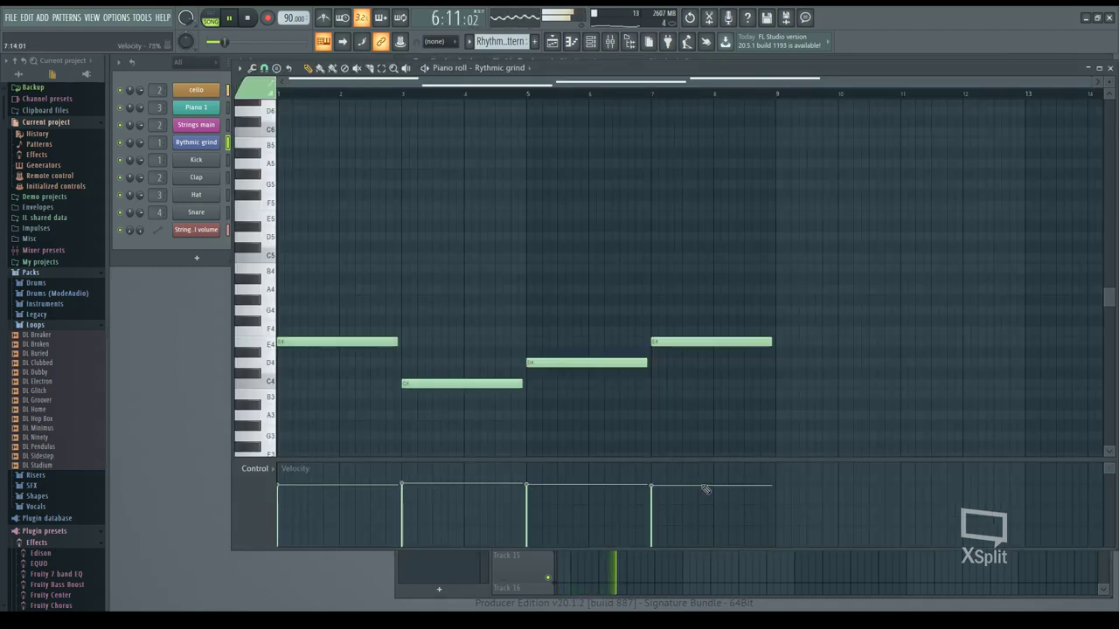
{"action": "left_click", "coordinate": [1110, 68]}
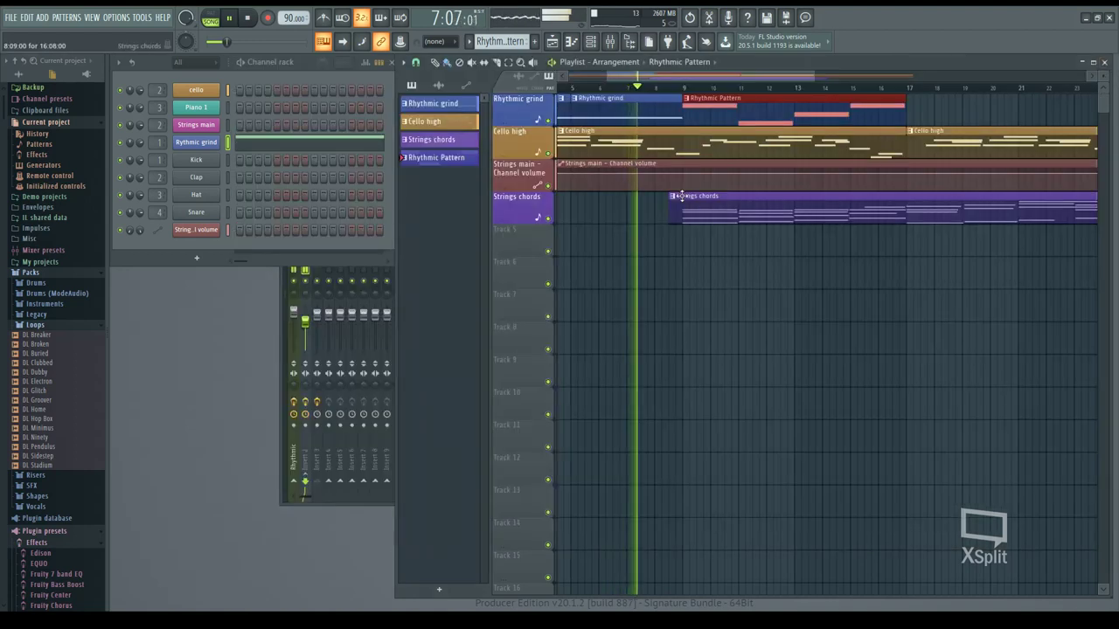
{"action": "left_click_drag", "start_coordinate": [906, 113], "coordinate": [810, 112]}
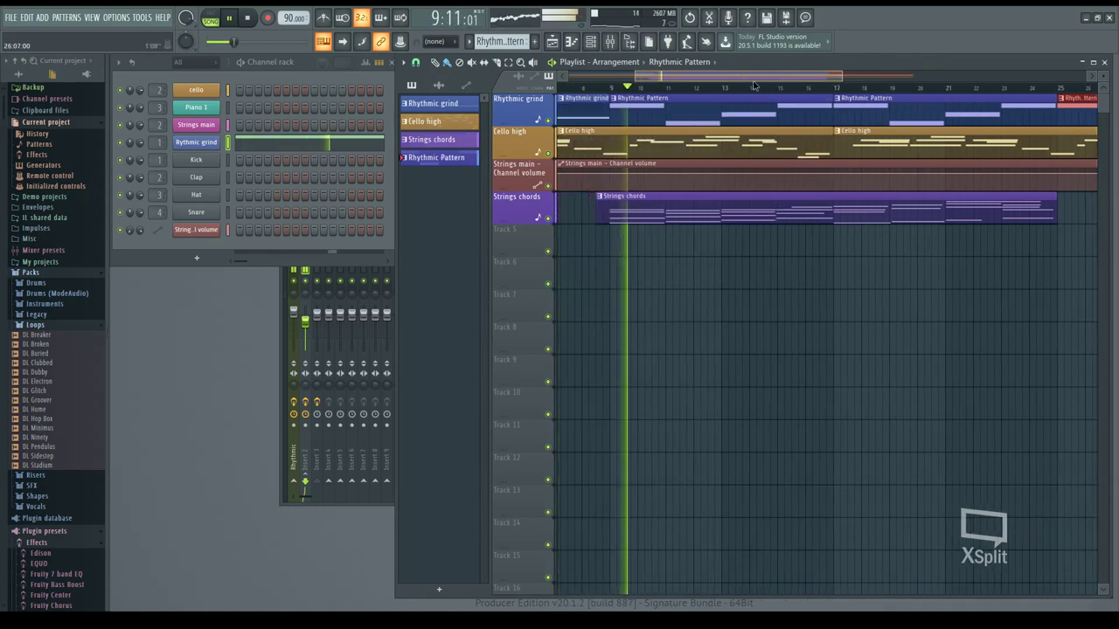
In the Rhythmic grind piano roll, delete the opening E4 note, shift the remaining three notes back to bar 1 and play them.
{"action": "left_click", "coordinate": [282, 141]}
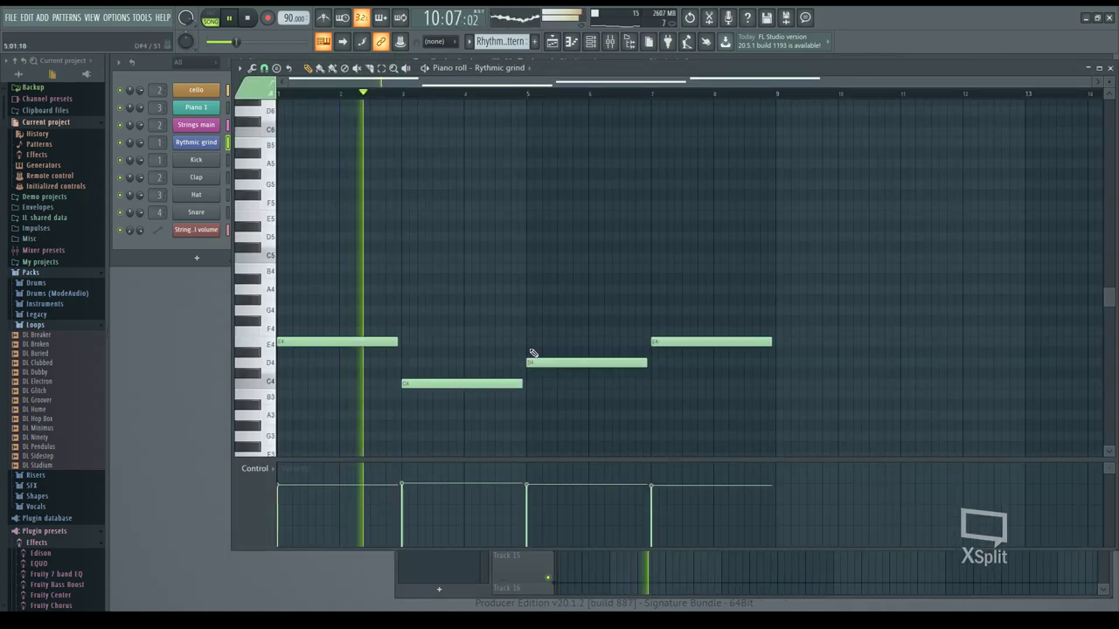
{"action": "key", "text": "space"}
{"action": "right_click", "coordinate": [387, 349]}
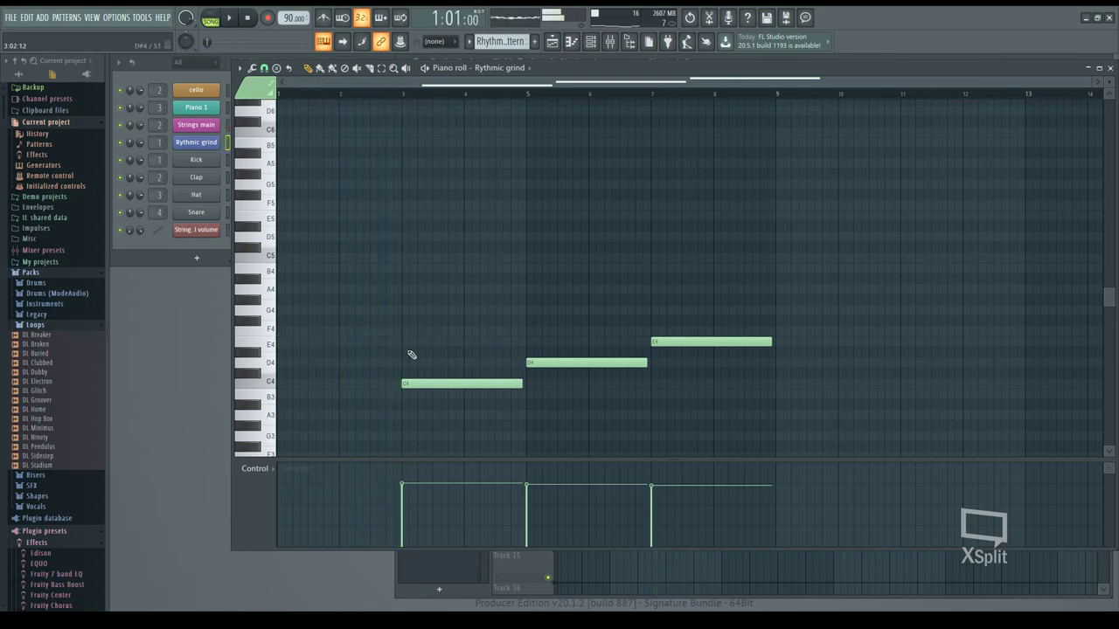
{"action": "key", "text": "ctrl+a"}
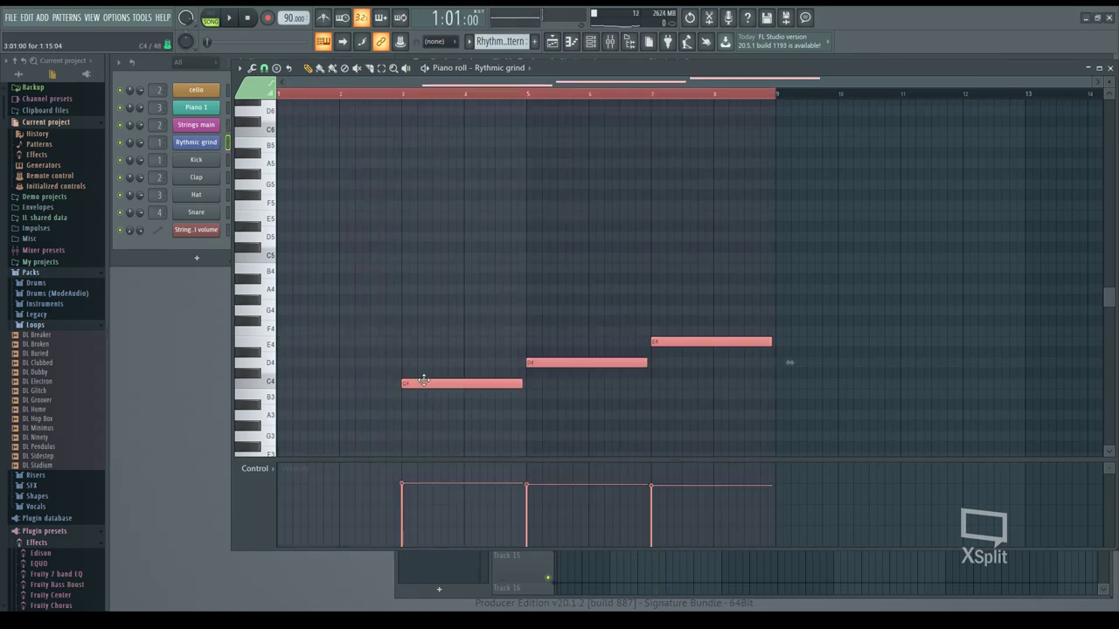
{"action": "left_click_drag", "start_coordinate": [423, 380], "coordinate": [259, 388]}
{"action": "key", "text": "space"}
{"action": "left_click", "coordinate": [282, 96]}
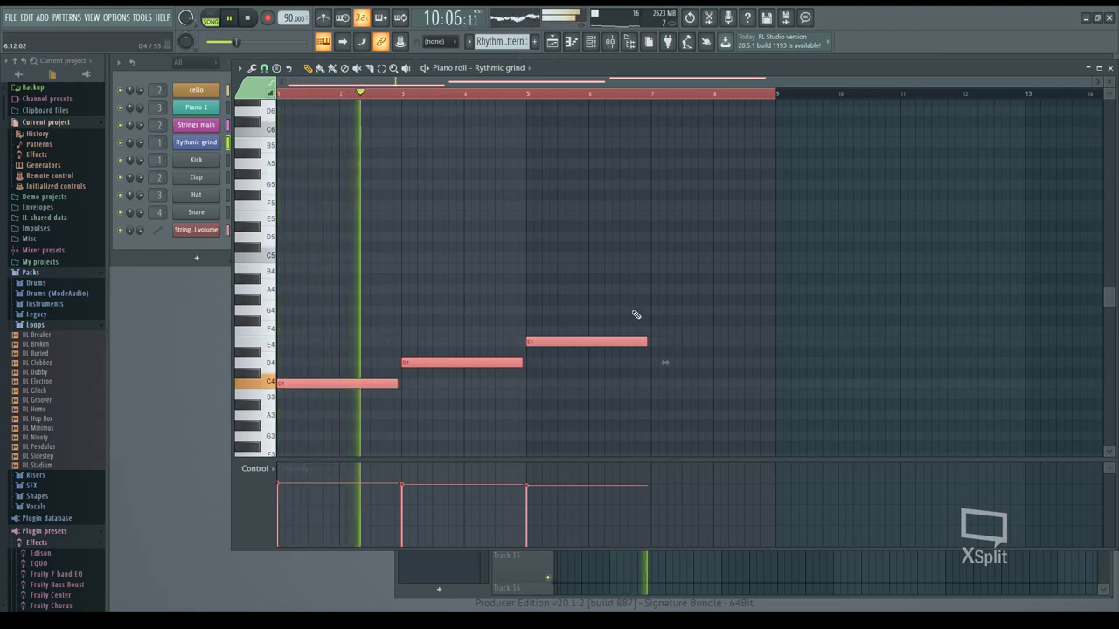
Shorten the three notes to one bar each and add one-bar repeats for paired C4, D4 and E4 notes, plus another E4 pair at bars 7 and 8.
{"action": "key", "text": "space"}
{"action": "left_click_drag", "start_coordinate": [369, 357], "coordinate": [336, 386]}
{"action": "left_click", "coordinate": [352, 385]}
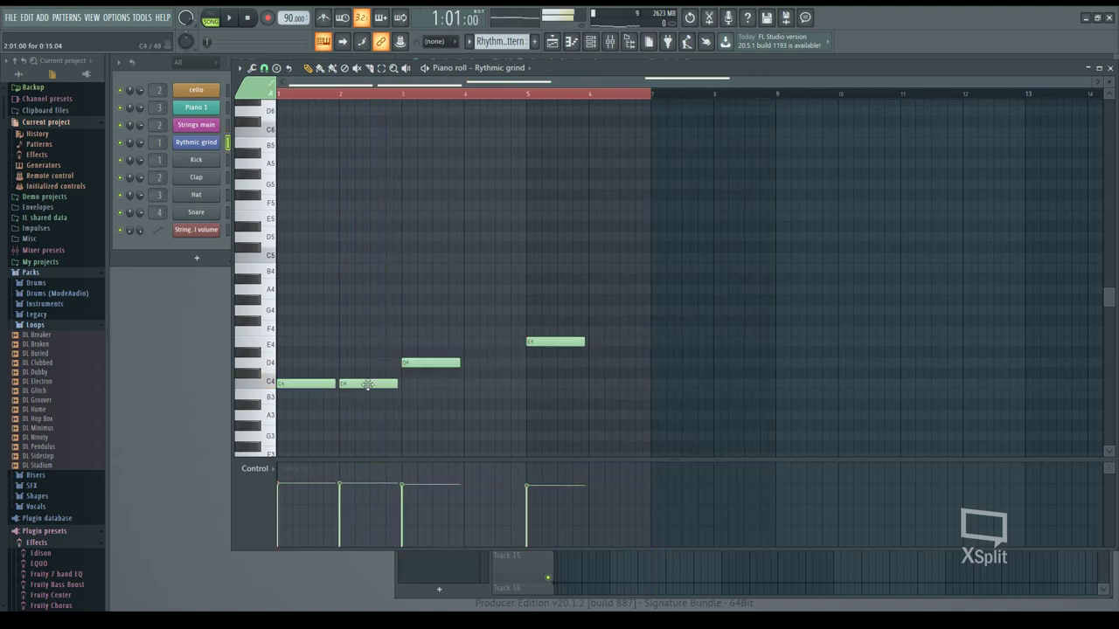
{"action": "left_click", "coordinate": [470, 362]}
{"action": "left_click", "coordinate": [598, 344]}
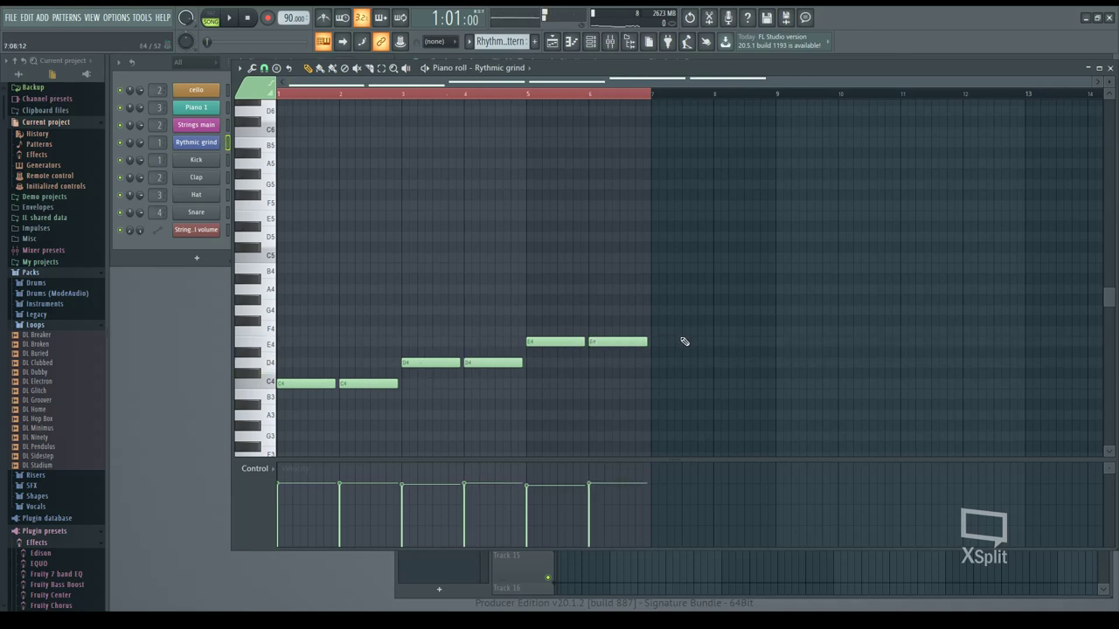
{"action": "left_click", "coordinate": [662, 344]}
{"action": "left_click", "coordinate": [721, 343]}
Close the piano roll and play the arrangement from bar 9 to check the revised Rhythmic Pattern.
{"action": "left_click", "coordinate": [1110, 69]}
{"action": "left_click", "coordinate": [613, 88]}
{"action": "key", "text": "space"}
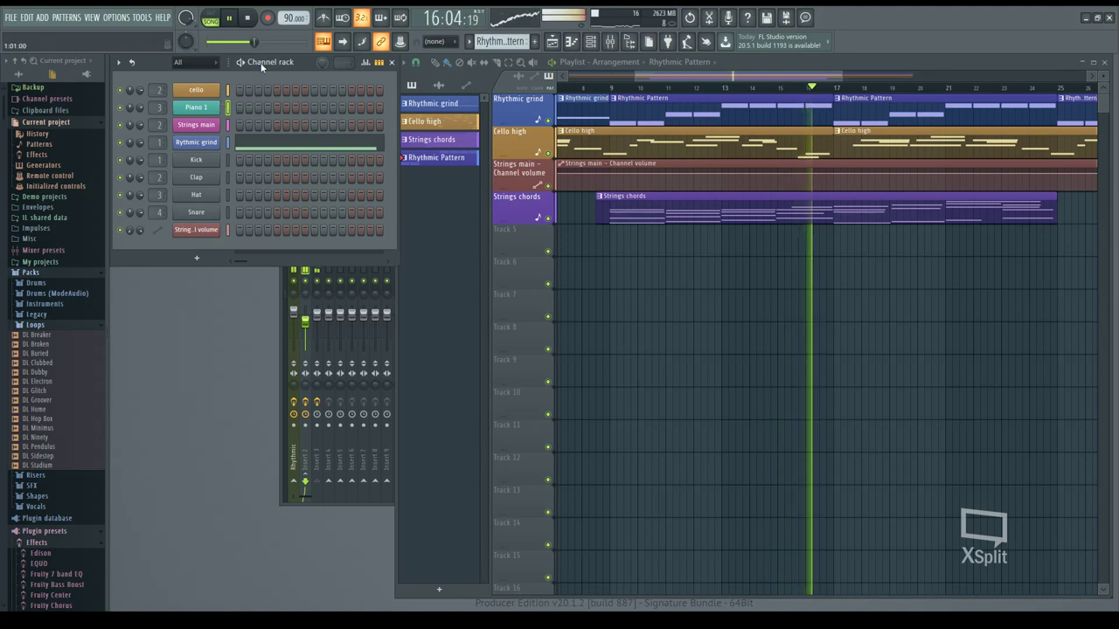
Raise the last two notes of the Rhythmic Pattern, at bars 7 and 8, from E4 to G4 and close the piano roll.
{"action": "key", "text": "F7"}
{"action": "left_click_drag", "start_coordinate": [678, 341], "coordinate": [681, 310]}
{"action": "left_click_drag", "start_coordinate": [729, 341], "coordinate": [729, 312]}
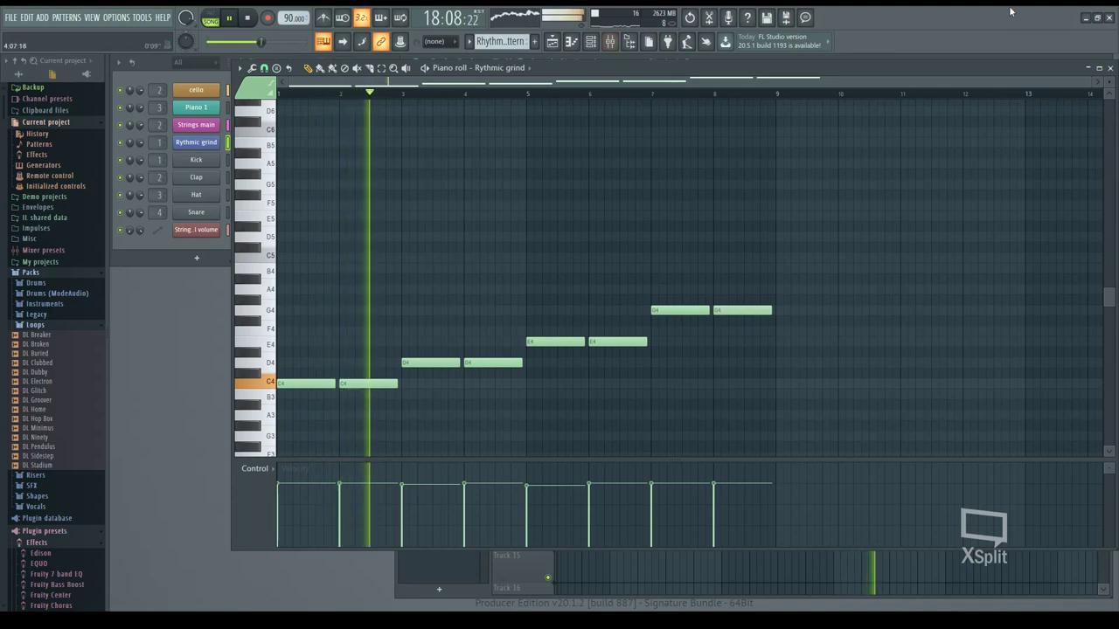
{"action": "key", "text": "F7"}
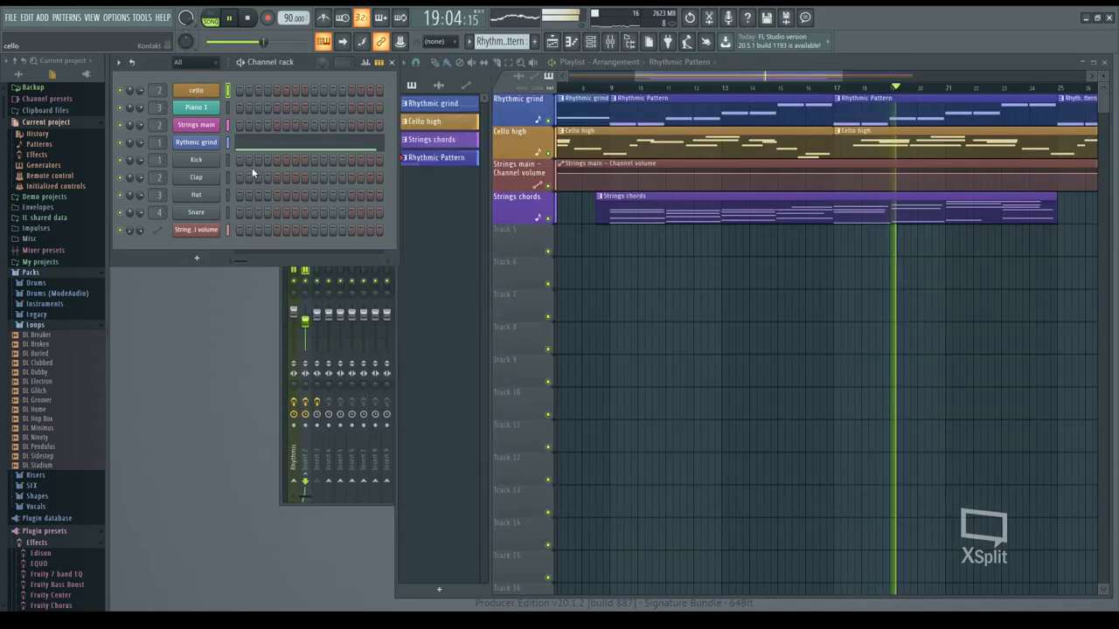
Delete the unused Kick, Clap, Hat and Snare channels from the channel rack.
{"action": "key", "text": "alt+Delete"}
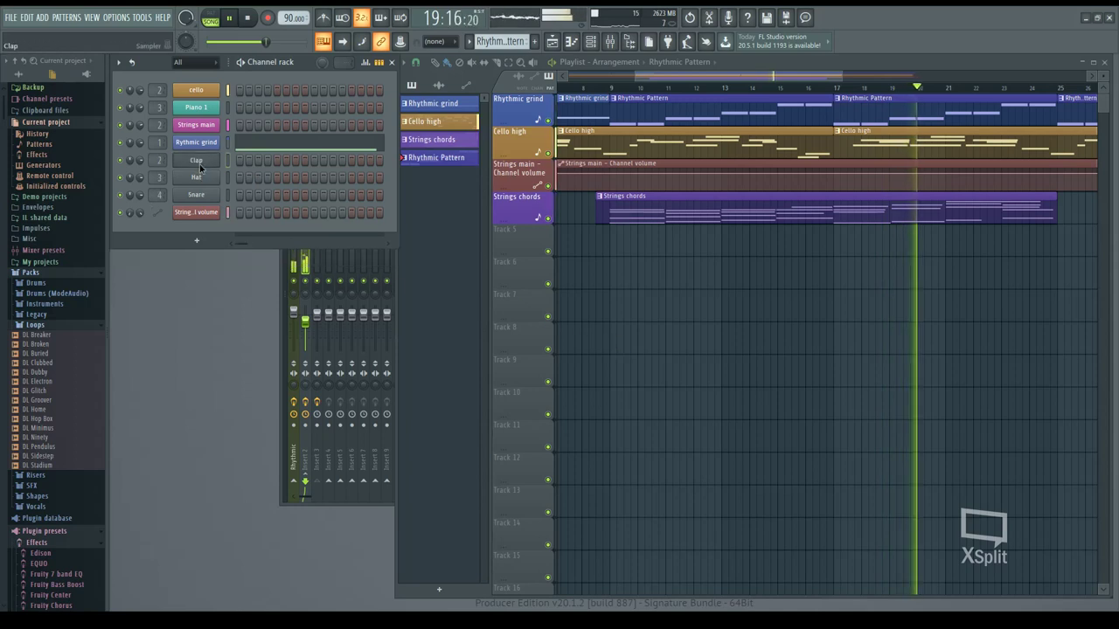
{"action": "key", "text": "alt+Delete"}
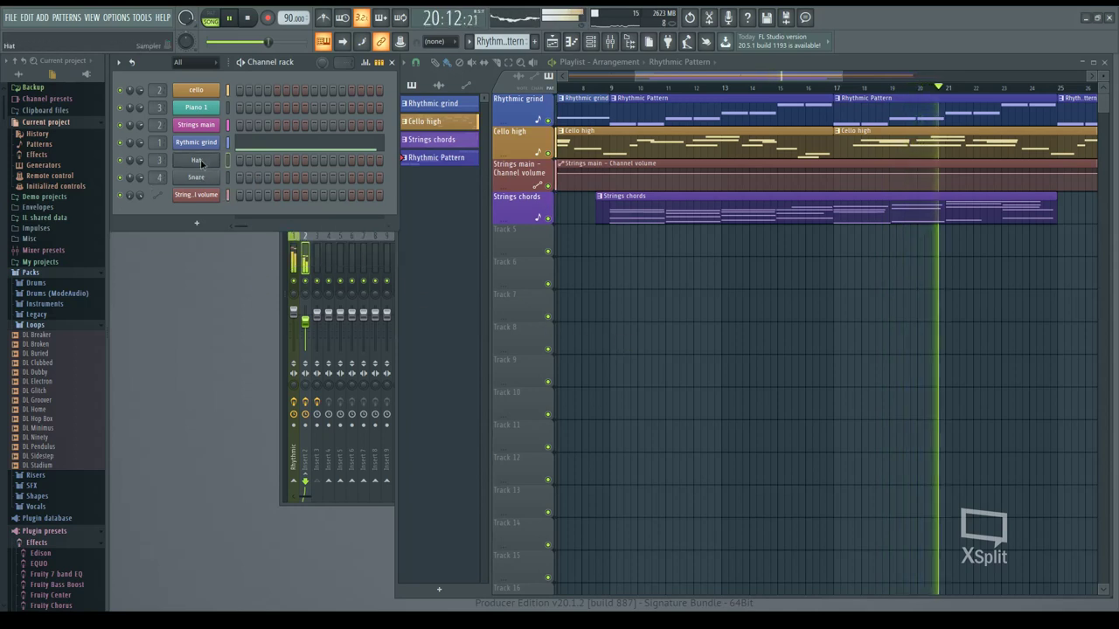
{"action": "key", "text": "alt+Delete"}
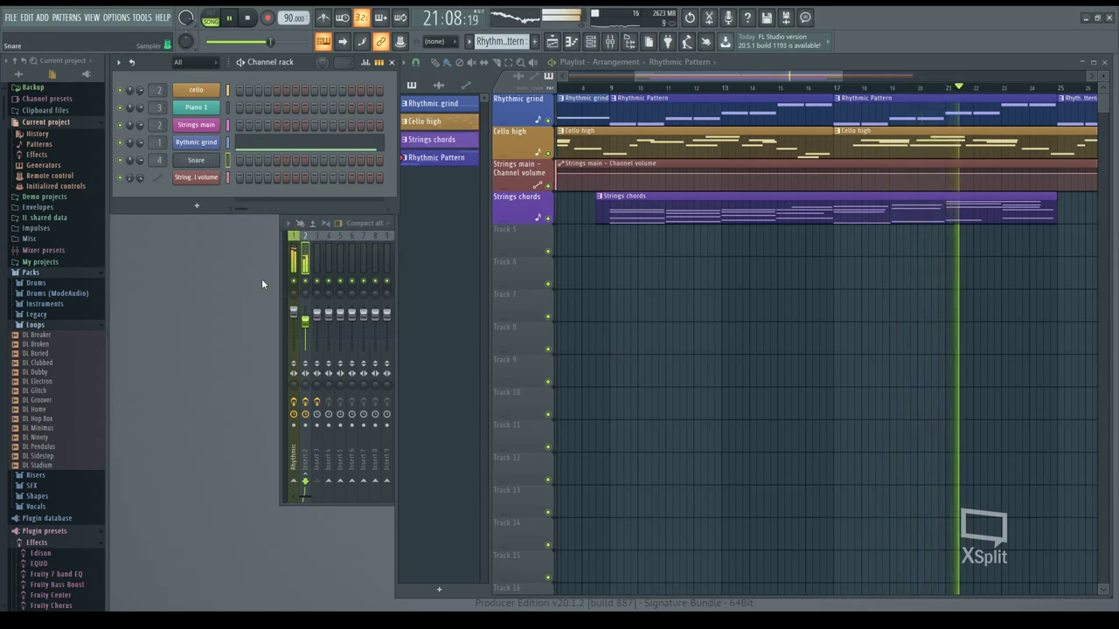
{"action": "key", "text": "alt+Delete"}
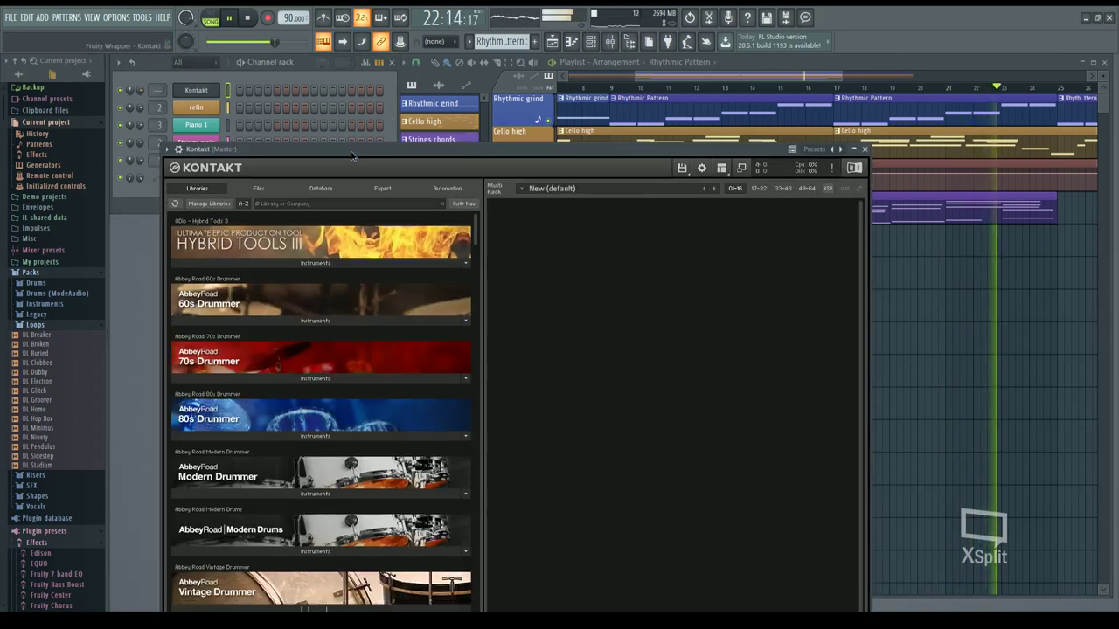
Load Scarbee Jay-Bass - Both into the new Kontakt channel, route it to mixer track 2 and try it against the song.
{"action": "scroll", "coordinate": [477, 270], "scroll_direction": "down", "scroll_amount": 5}
{"action": "scroll", "coordinate": [476, 270], "scroll_direction": "down", "scroll_amount": 15}
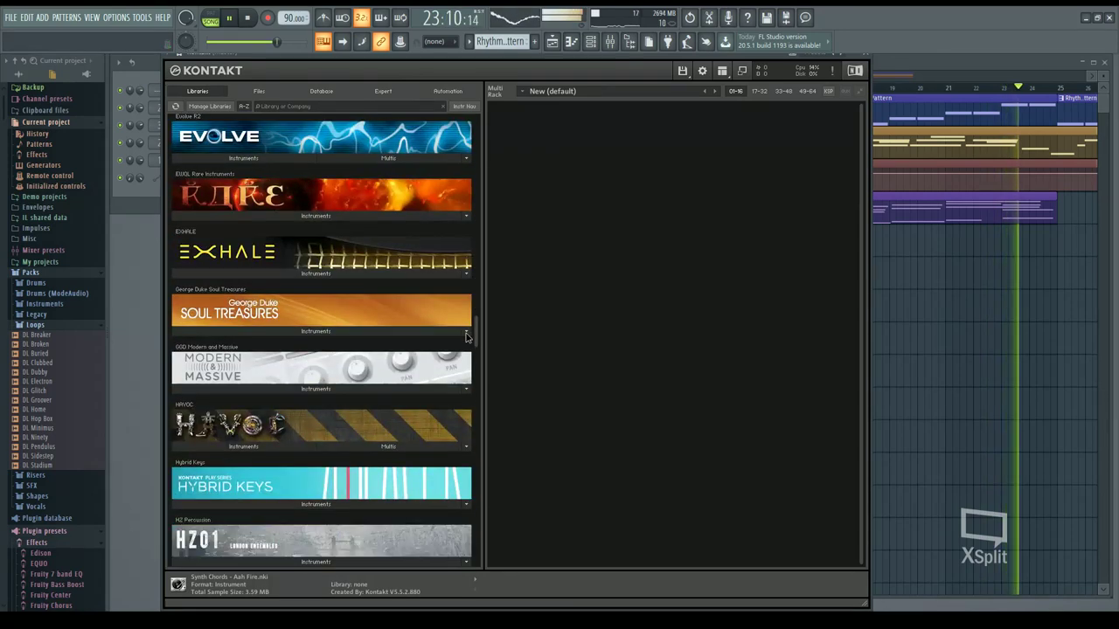
{"action": "left_click_drag", "start_coordinate": [469, 358], "coordinate": [474, 424]}
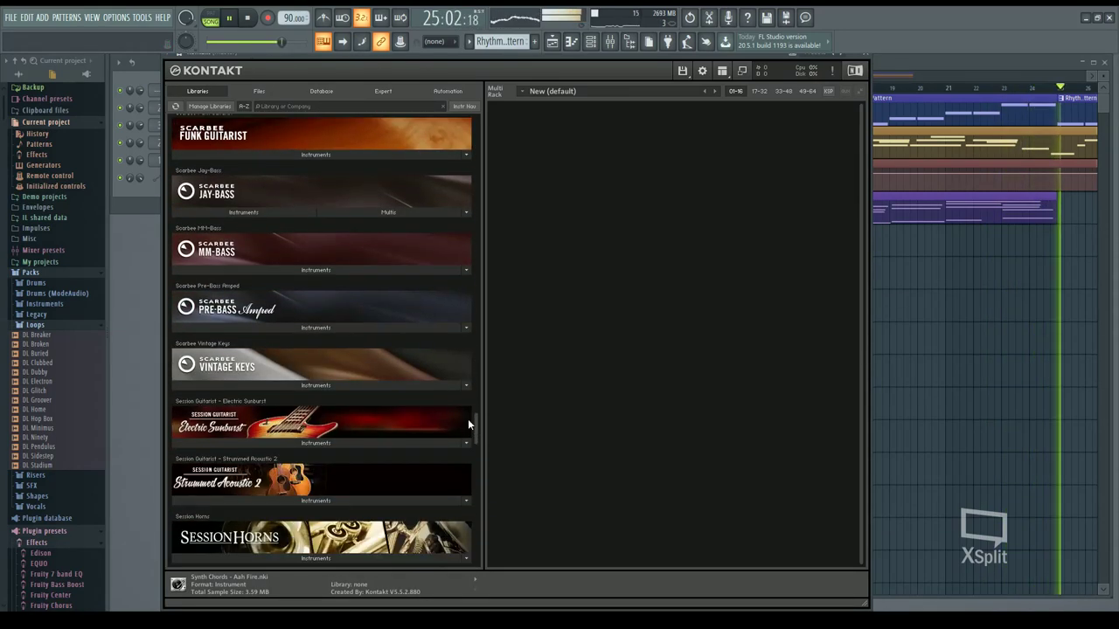
{"action": "left_click", "coordinate": [252, 213]}
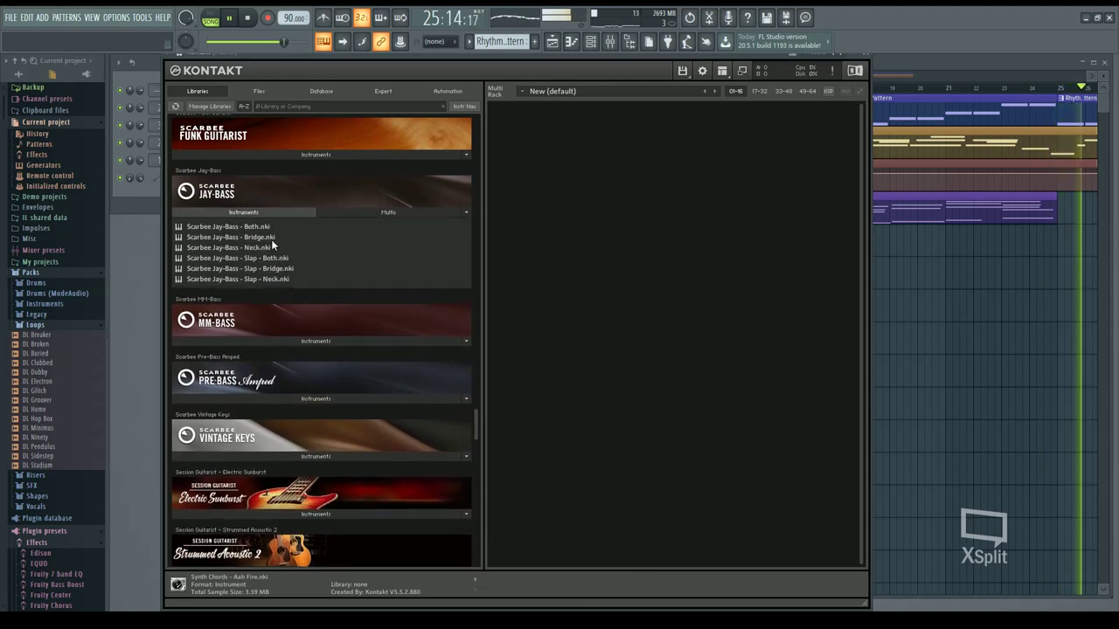
{"action": "double_click", "coordinate": [266, 227]}
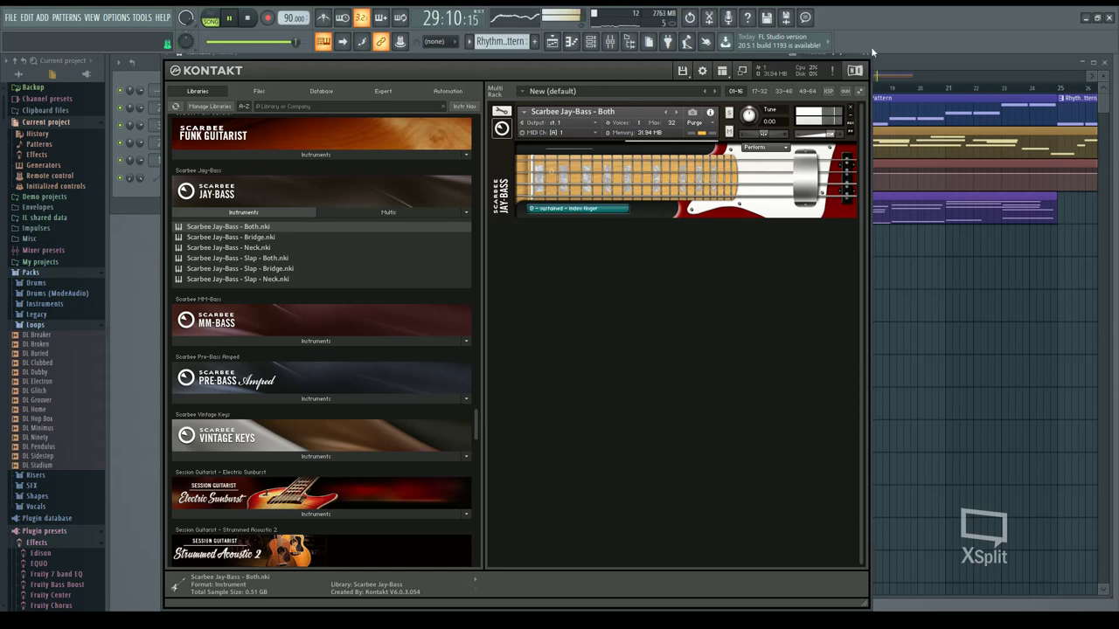
{"action": "left_click", "coordinate": [855, 70]}
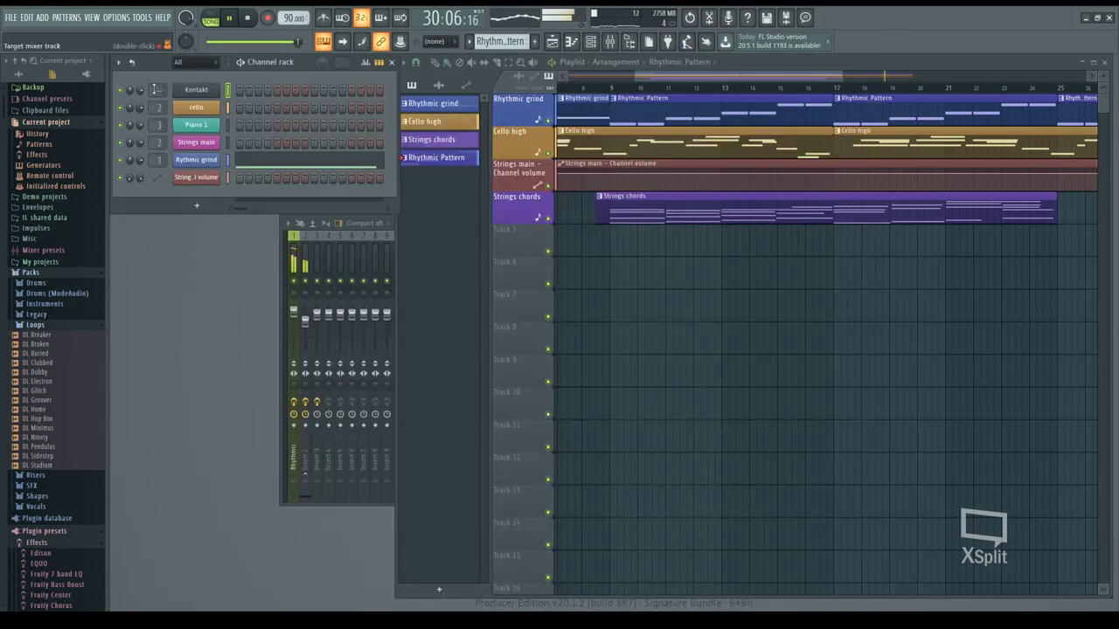
{"action": "scroll", "coordinate": [156, 89], "scroll_direction": "up", "scroll_amount": 2}
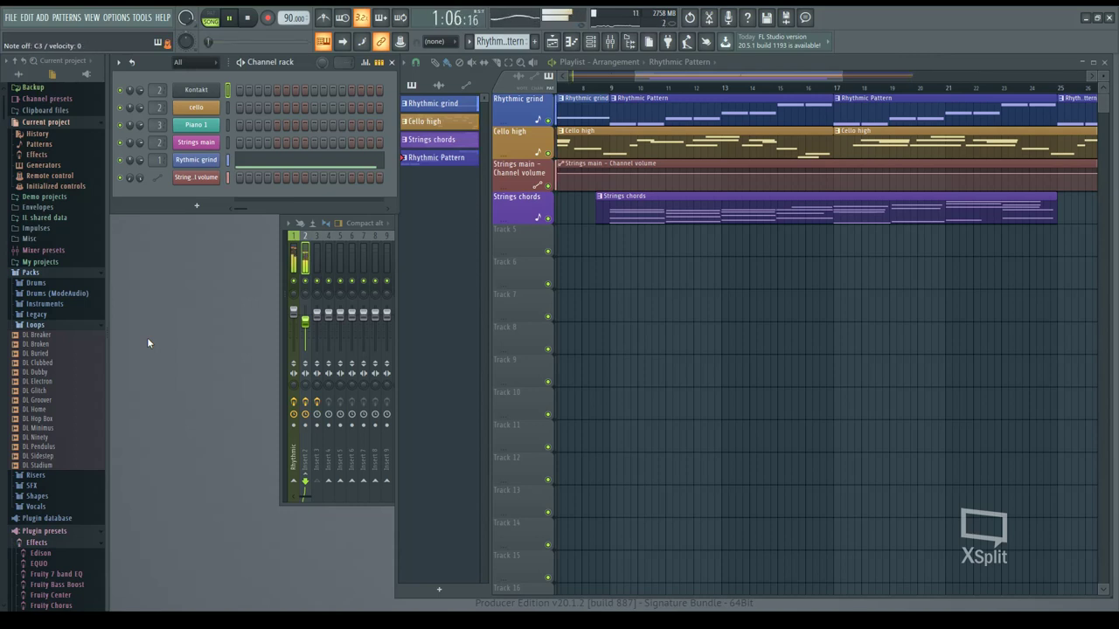
{"action": "key", "text": "space"}
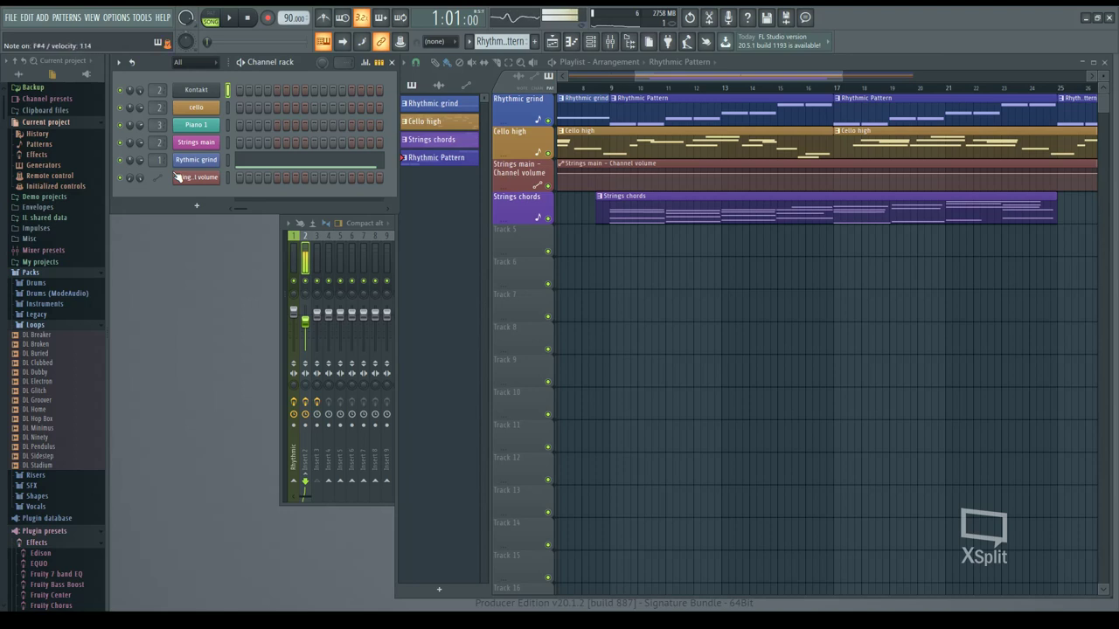
Audition the other Scarbee Jay-Bass presets, including Bridge and Slap - Both, and return to Scarbee Jay-Bass - Both.
{"action": "left_click", "coordinate": [198, 91]}
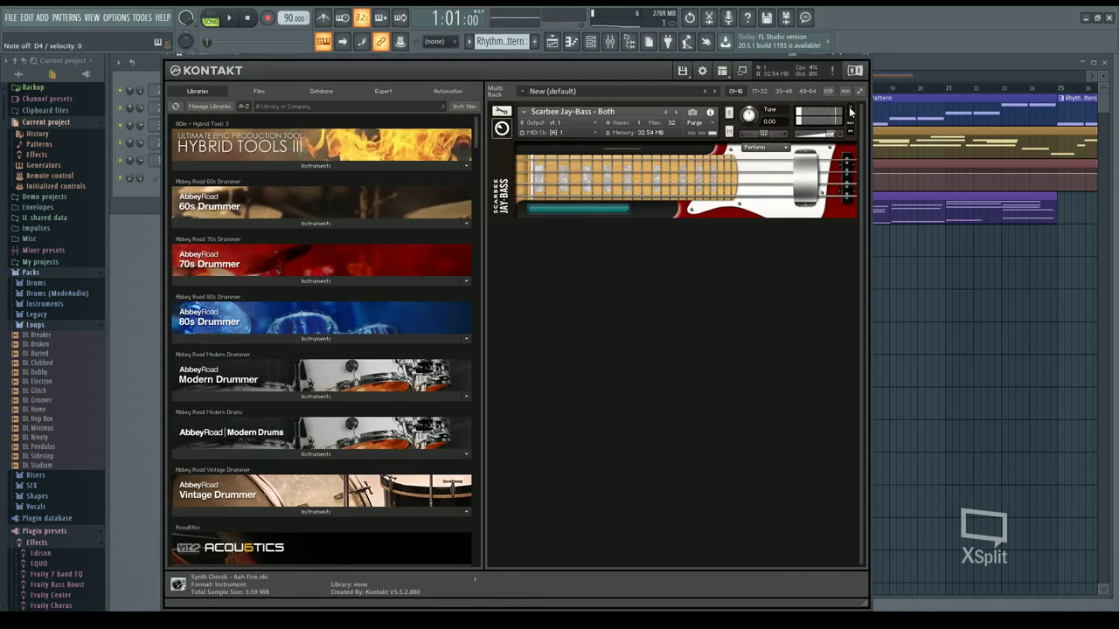
{"action": "left_click", "coordinate": [676, 112]}
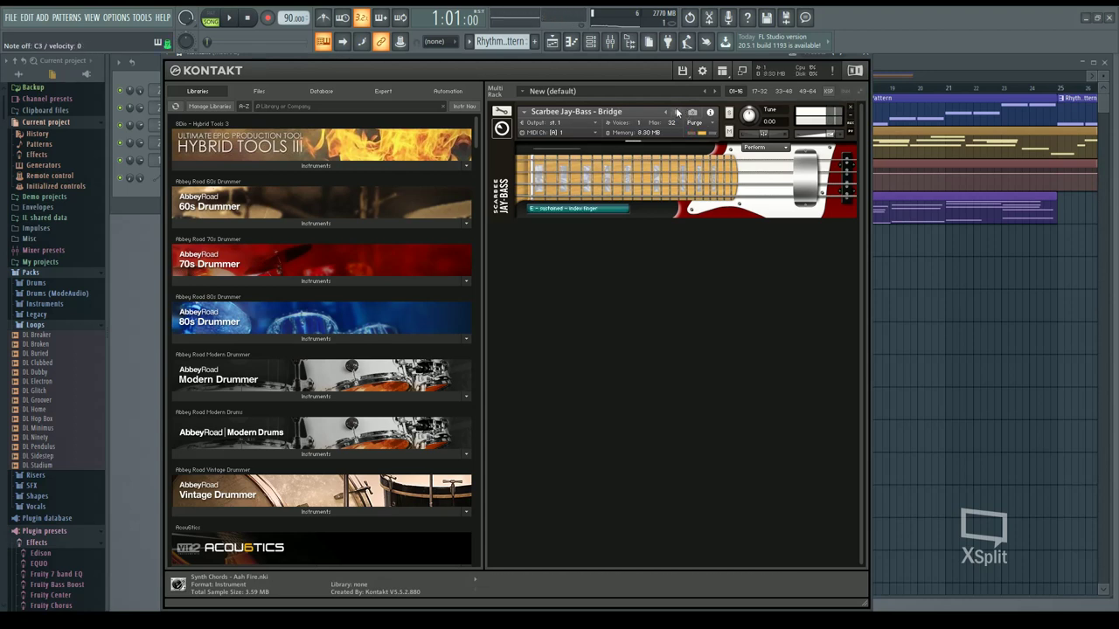
{"action": "left_click", "coordinate": [677, 111]}
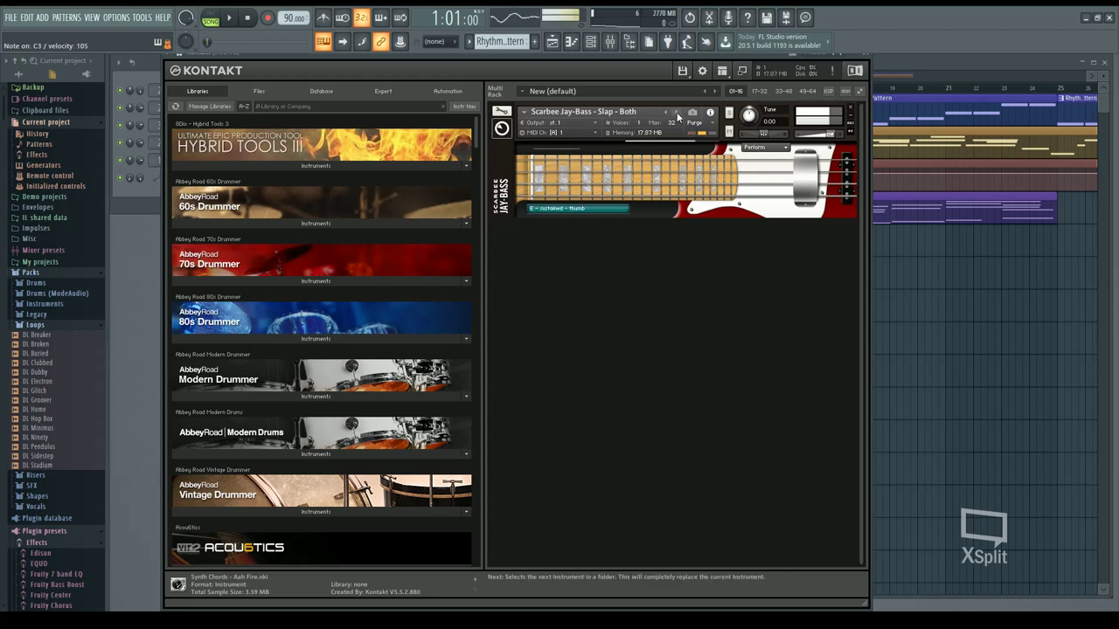
{"action": "left_click", "coordinate": [676, 111]}
{"action": "left_click", "coordinate": [842, 59]}
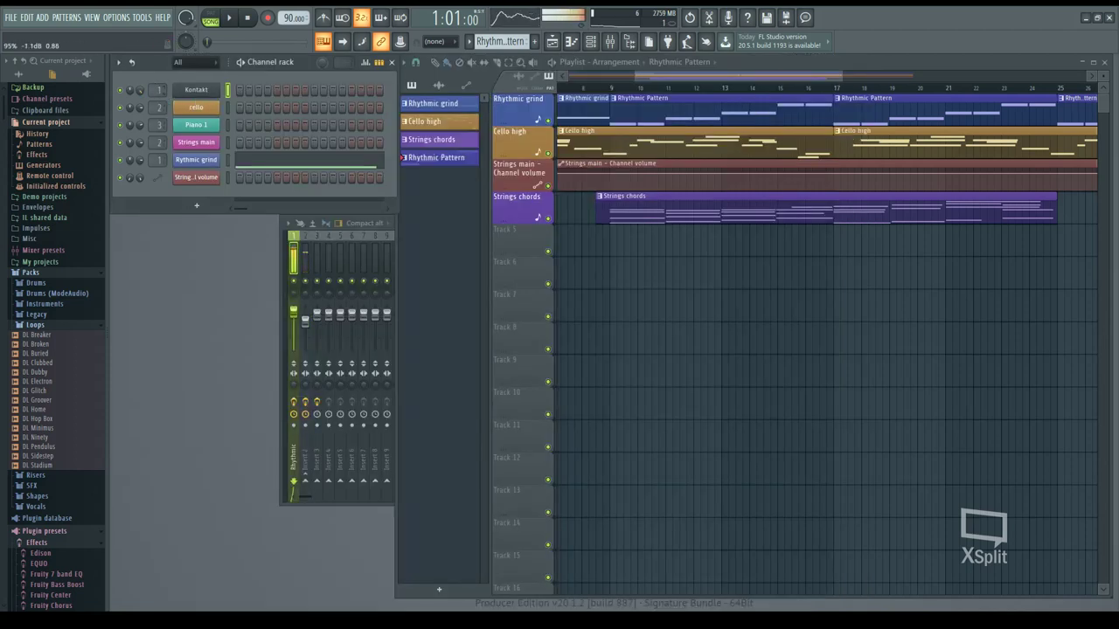
{"action": "left_click", "coordinate": [675, 113]}
{"action": "left_click", "coordinate": [677, 111]}
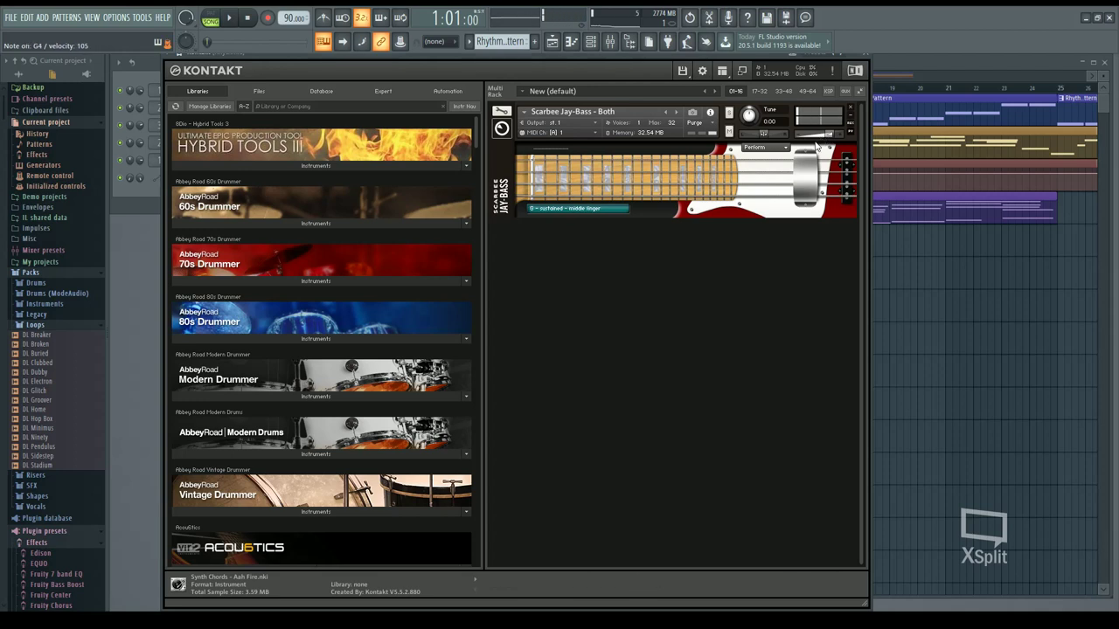
{"action": "left_click", "coordinate": [873, 61]}
Replace the bass in Kontakt with the Session Guitarist Electric Sunburst instrument while the song plays, and close the plugin window.
{"action": "left_click", "coordinate": [234, 18]}
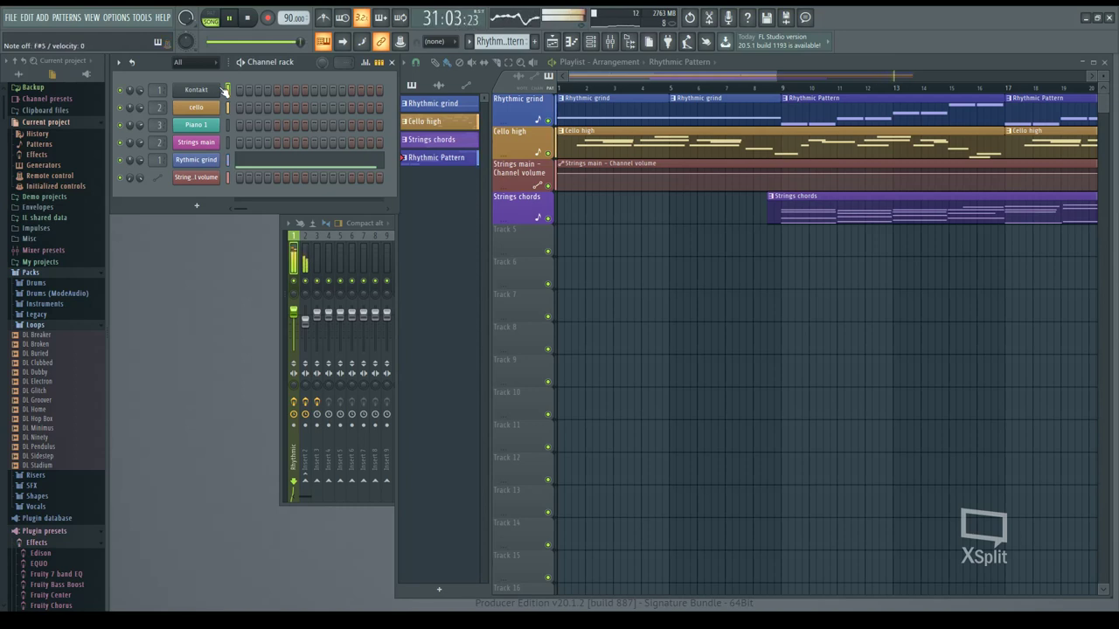
{"action": "left_click", "coordinate": [196, 89]}
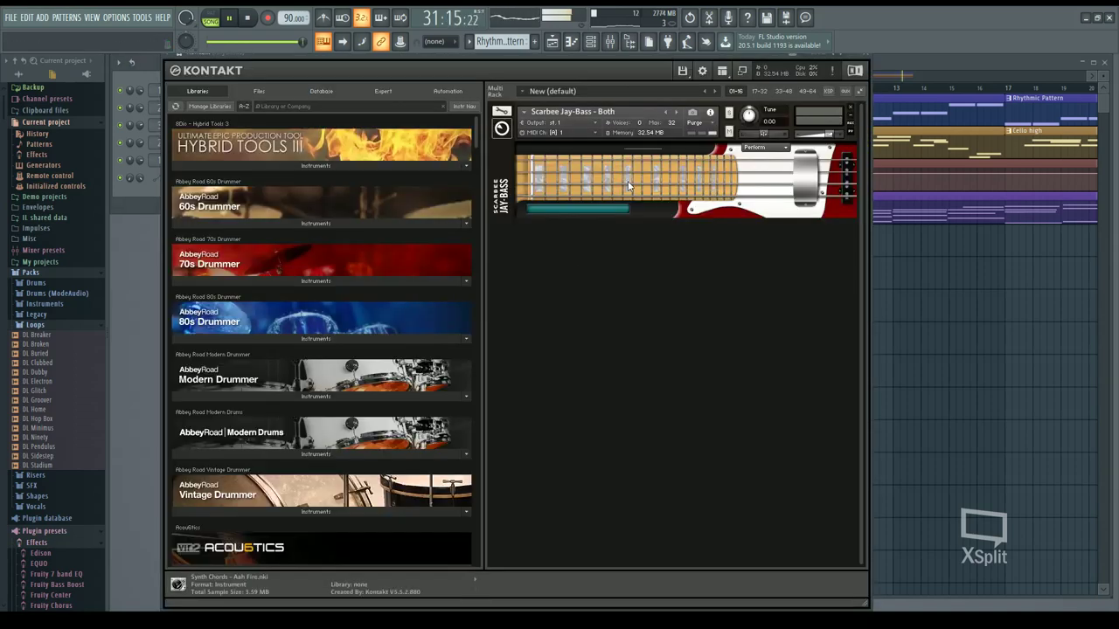
{"action": "left_click_drag", "start_coordinate": [480, 124], "coordinate": [482, 450]}
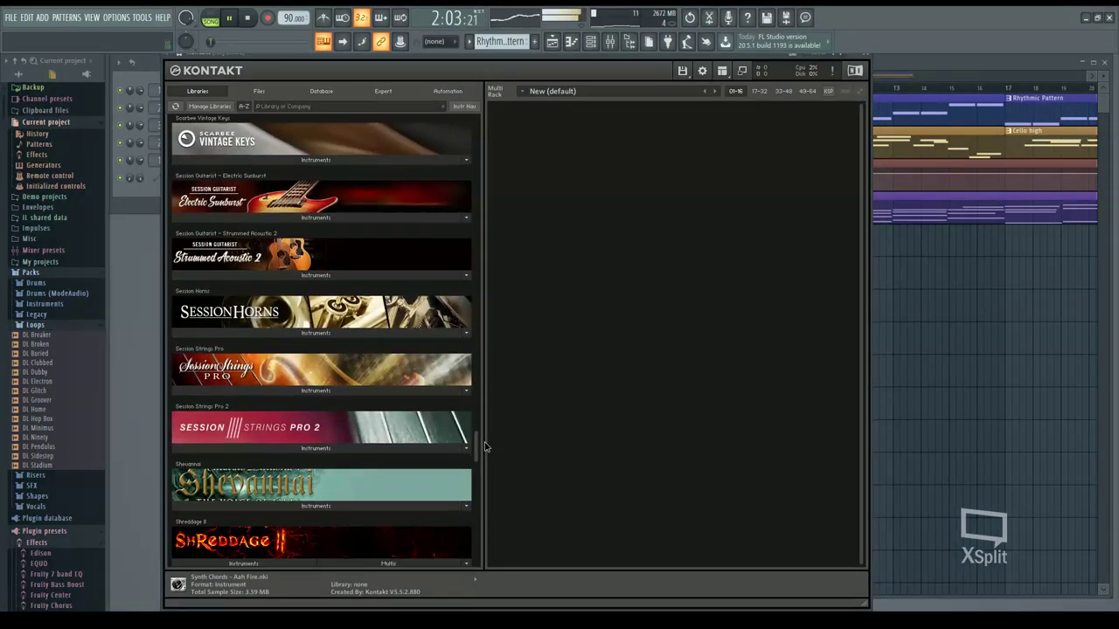
{"action": "left_click", "coordinate": [288, 217]}
{"action": "left_click", "coordinate": [280, 232]}
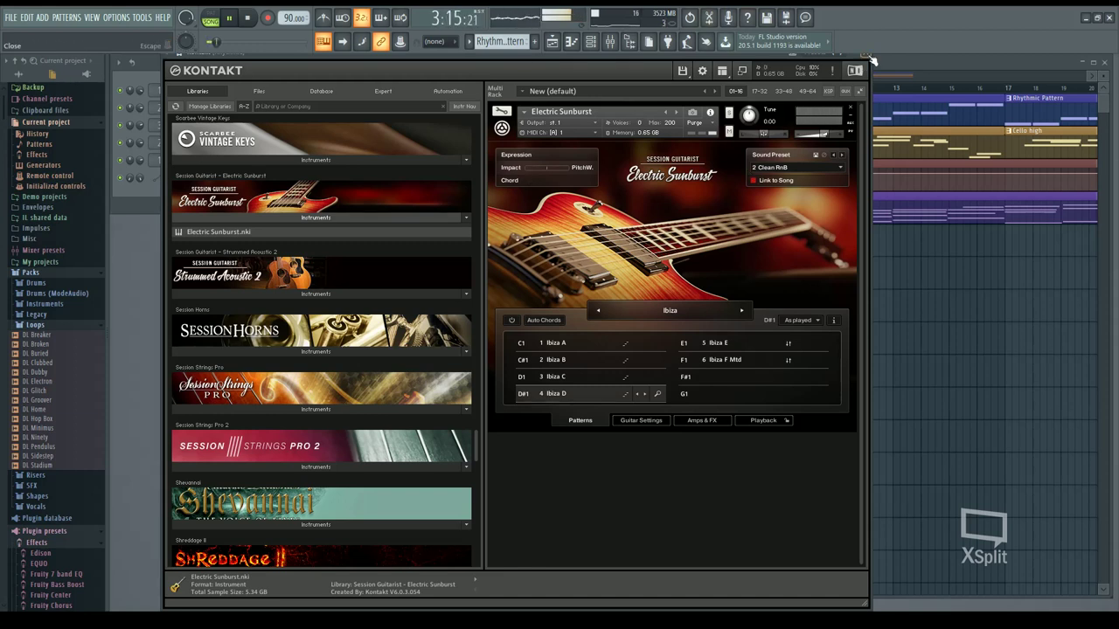
{"action": "left_click", "coordinate": [861, 56]}
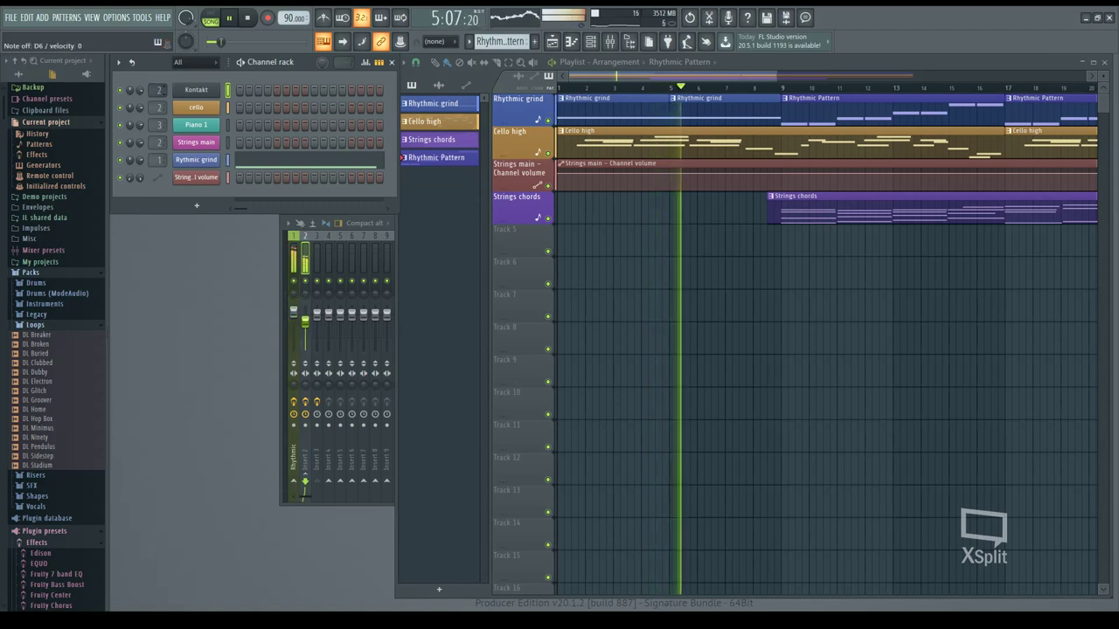
Route the Kontakt channel to mixer track 4 and add the VerbSuite Classics reverb to that track.
{"action": "key", "text": "ctrl+l"}
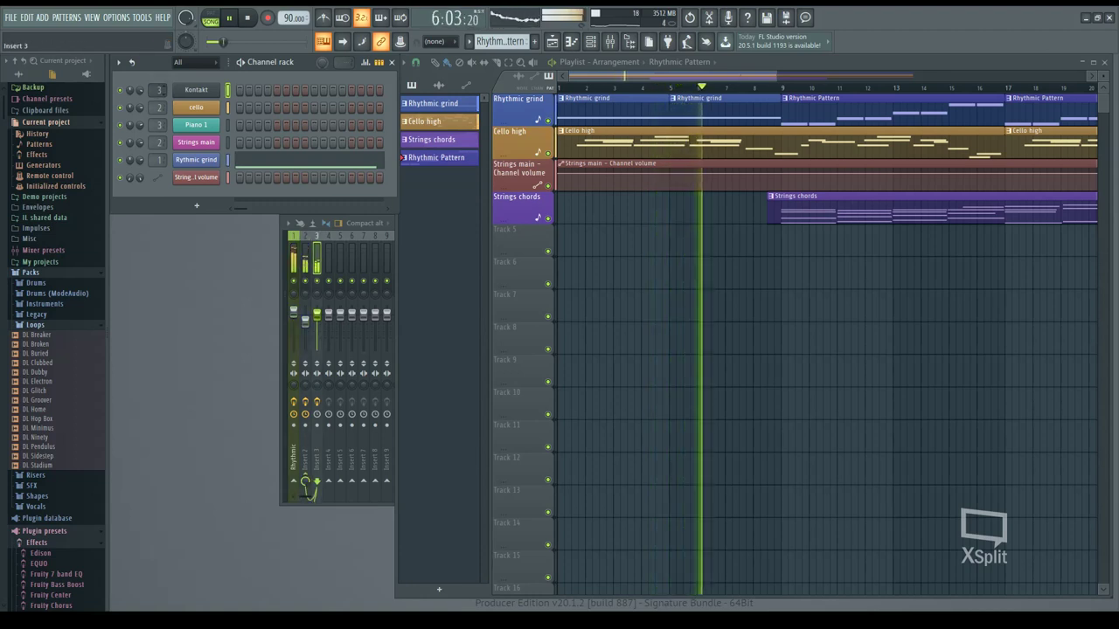
{"action": "key", "text": "ctrl+l"}
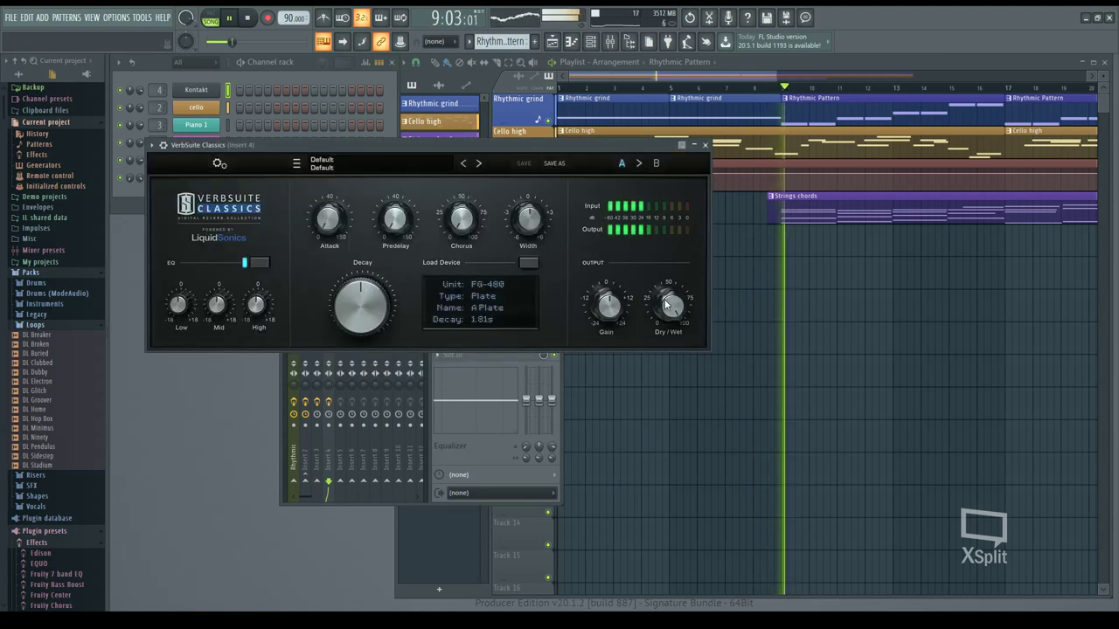
{"action": "mouse_move", "coordinate": [660, 301]}
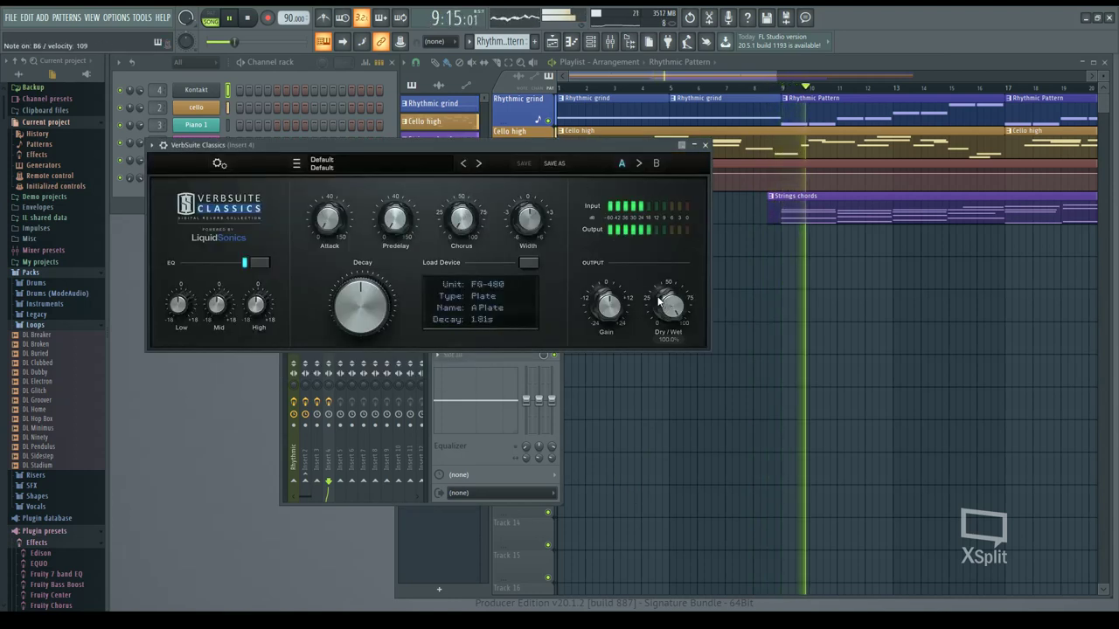
{"action": "left_click", "coordinate": [706, 145]}
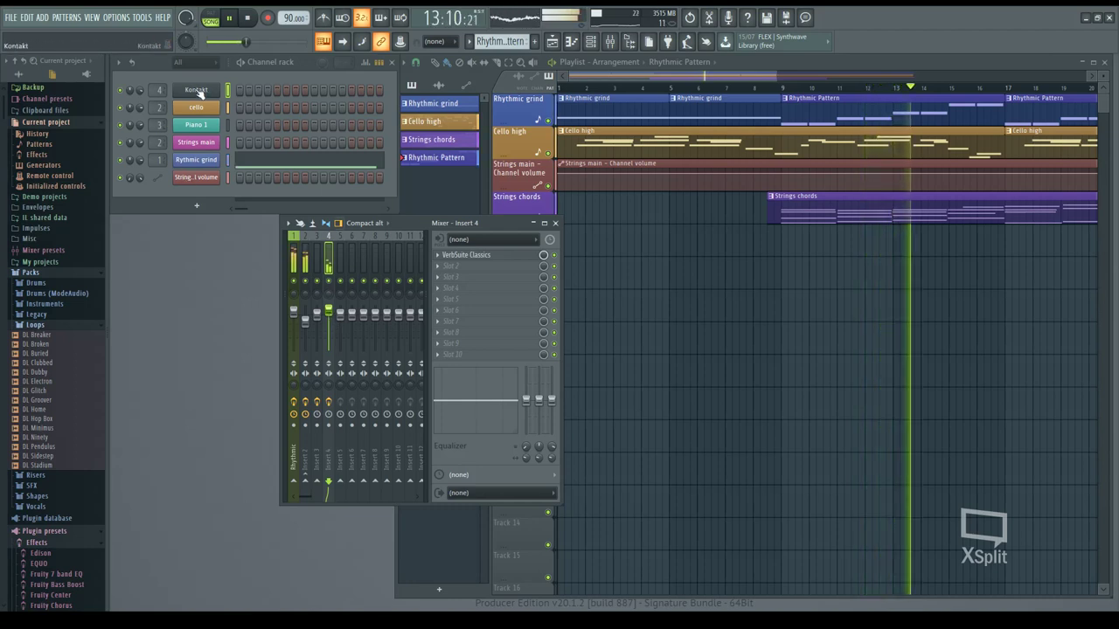
Lower the VerbSuite Classics Dry/Wet mix on mixer track 4 to 32.6% while the song plays.
{"action": "left_click", "coordinate": [463, 254]}
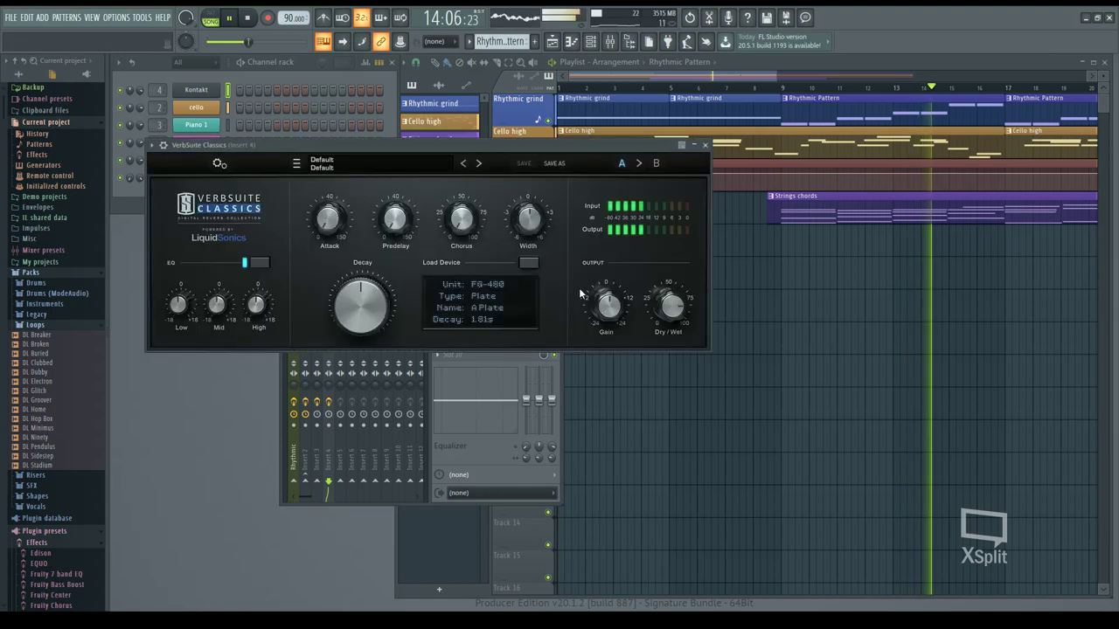
{"action": "left_click_drag", "start_coordinate": [675, 316], "coordinate": [682, 328]}
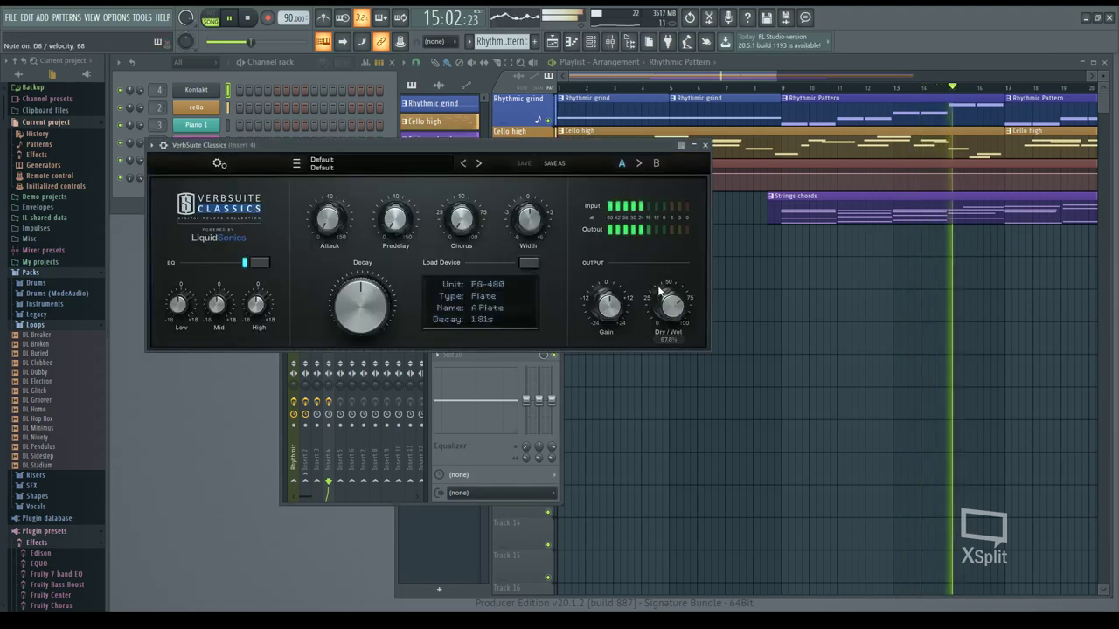
{"action": "left_click", "coordinate": [705, 145]}
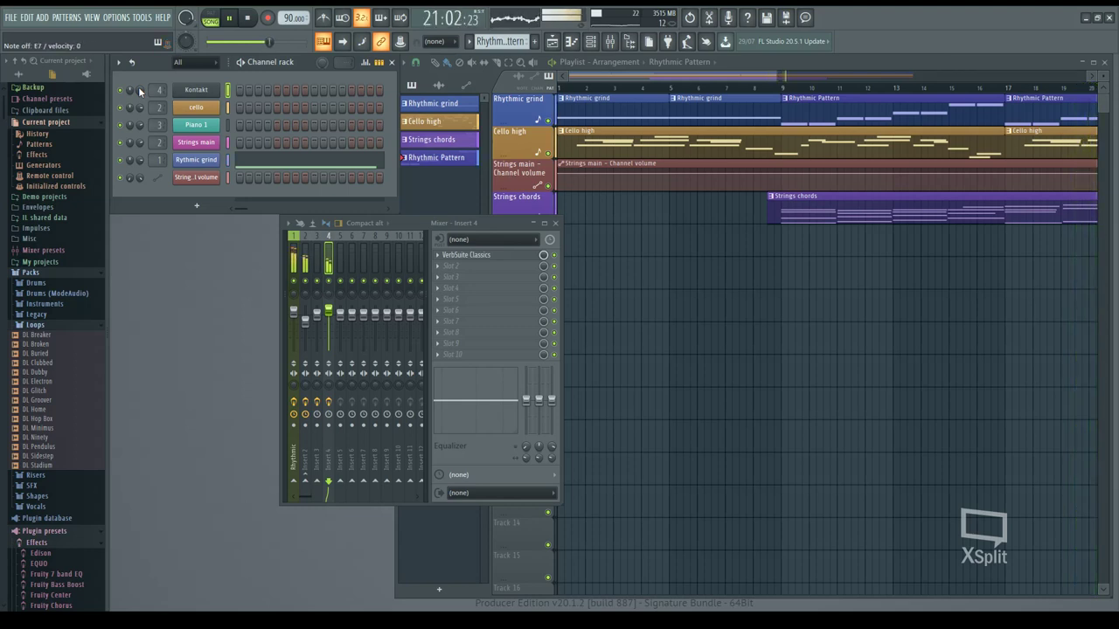
{"action": "left_click", "coordinate": [451, 256]}
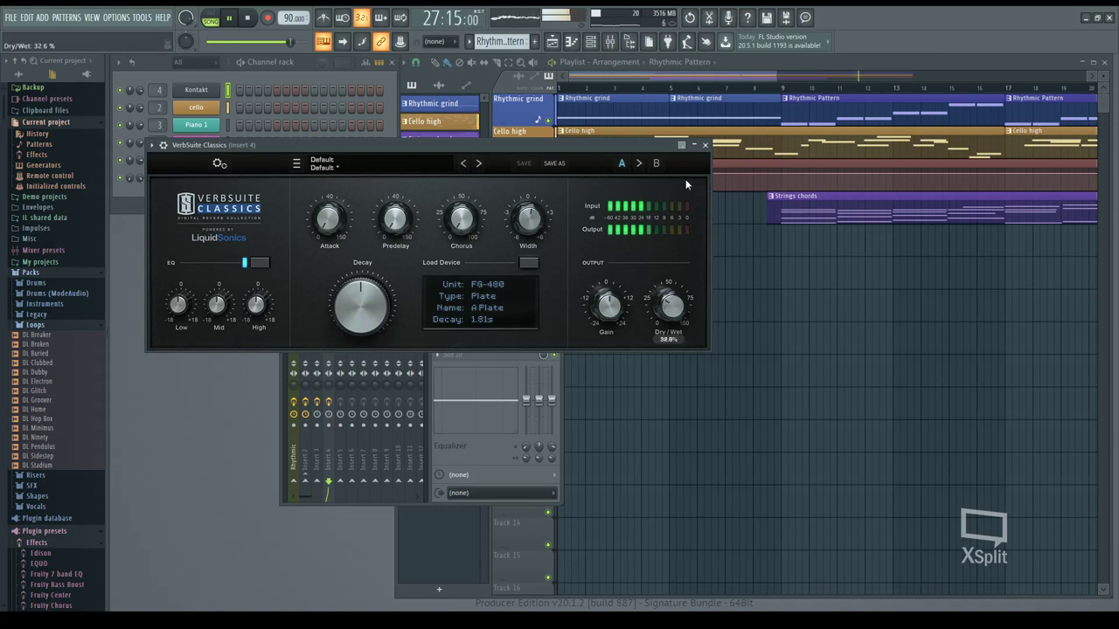
{"action": "left_click", "coordinate": [705, 145]}
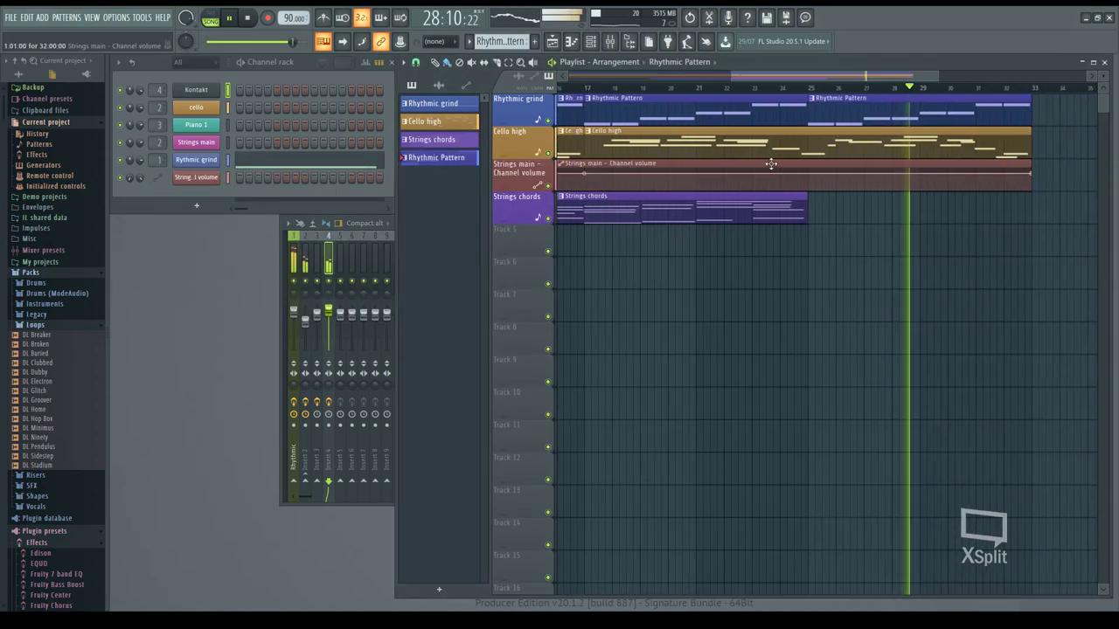
Add another Strings chords clip at bar 25, trimming its empty start and ending it at bar 33.
{"action": "left_click", "coordinate": [795, 218]}
{"action": "left_click", "coordinate": [812, 216]}
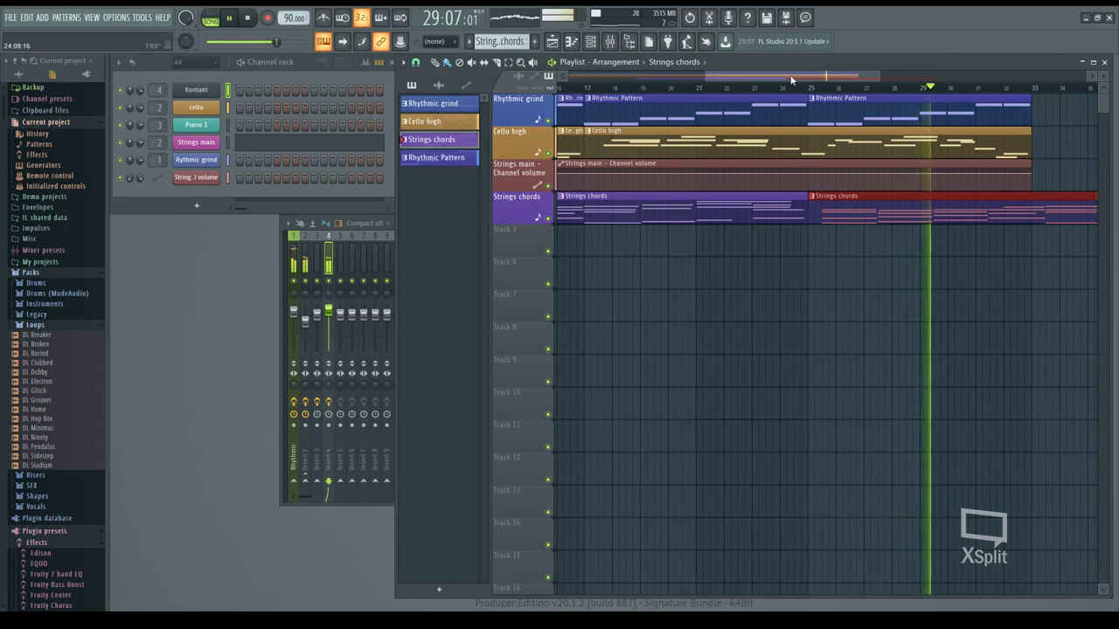
{"action": "left_click_drag", "start_coordinate": [809, 215], "coordinate": [815, 215]}
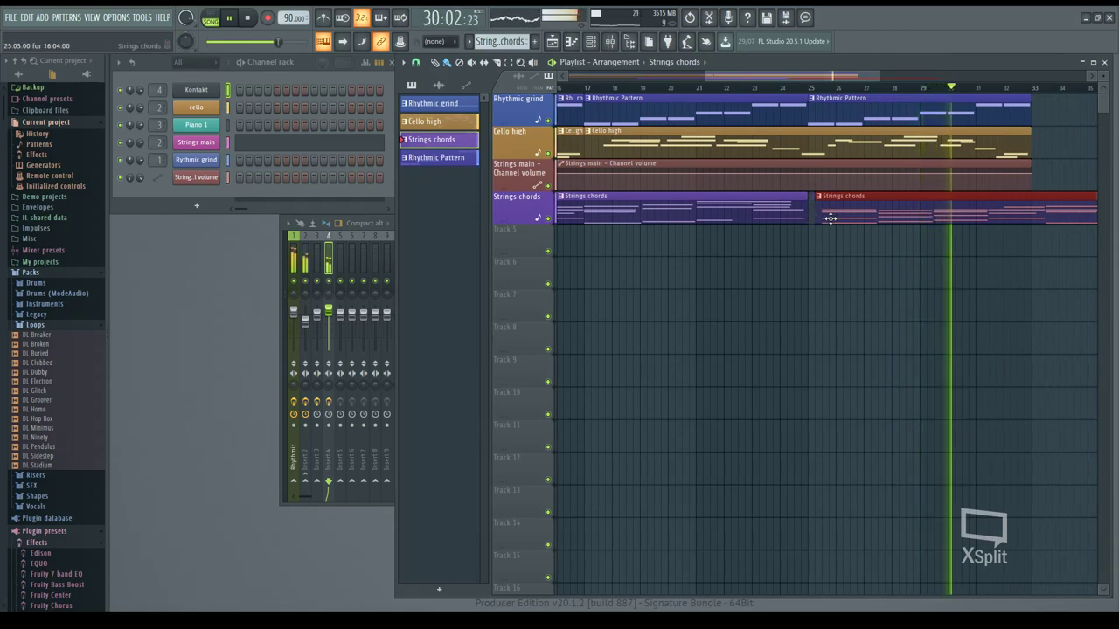
{"action": "left_click_drag", "start_coordinate": [809, 79], "coordinate": [925, 81]}
{"action": "left_click_drag", "start_coordinate": [937, 208], "coordinate": [714, 208]}
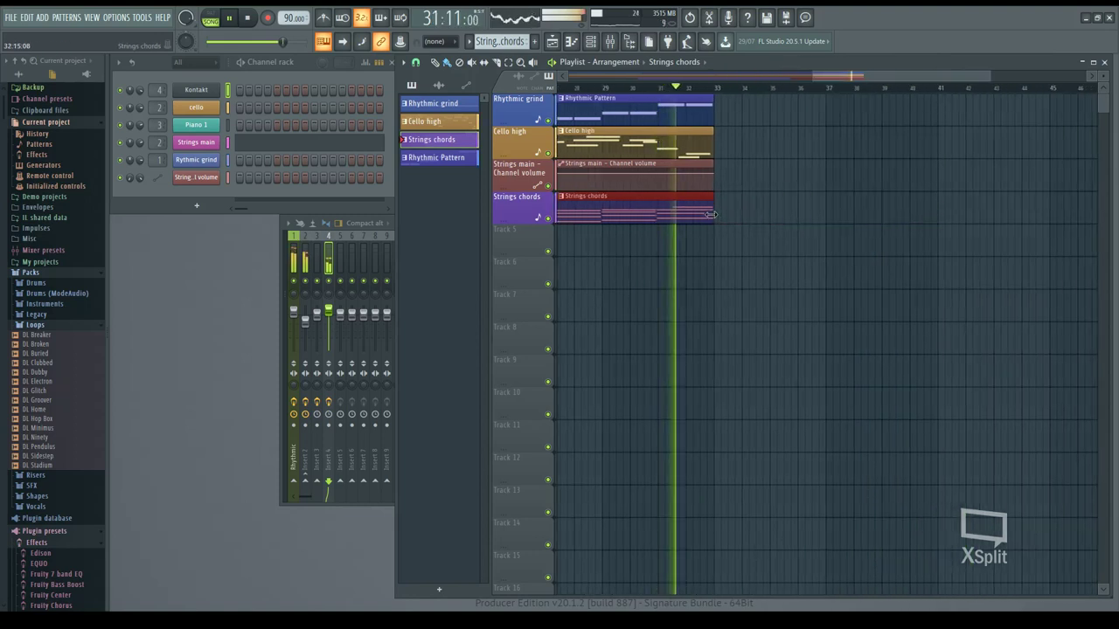
{"action": "left_click_drag", "start_coordinate": [881, 76], "coordinate": [673, 77]}
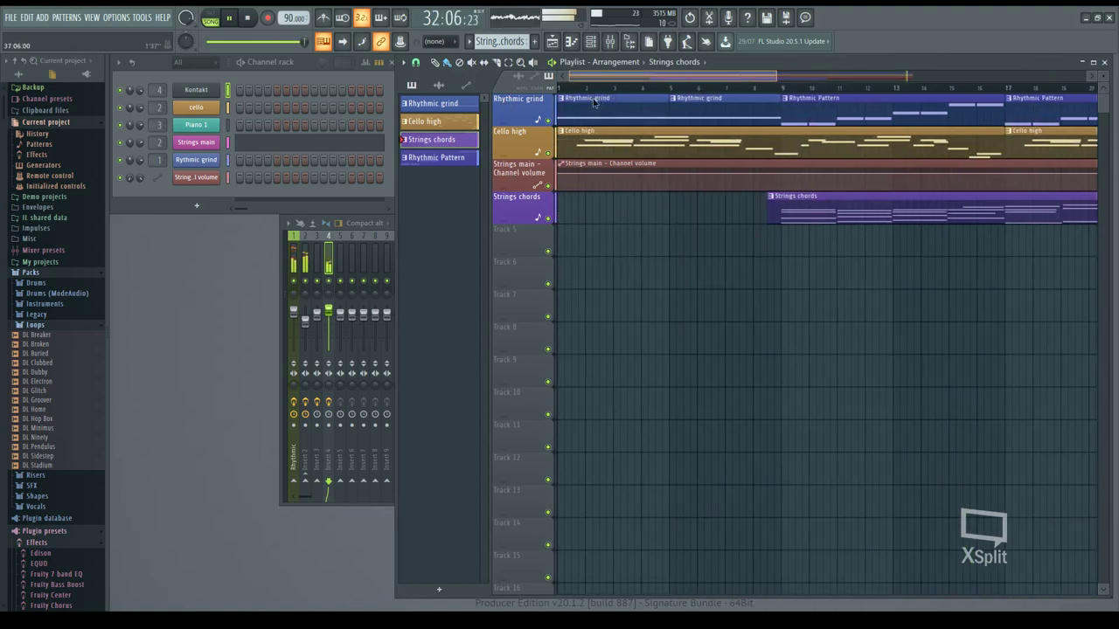
Stop playback, create a red pattern named guitar and copy the string chord notes into its Kontakt channel.
{"action": "scroll", "coordinate": [581, 102], "scroll_direction": "right", "scroll_amount": 4}
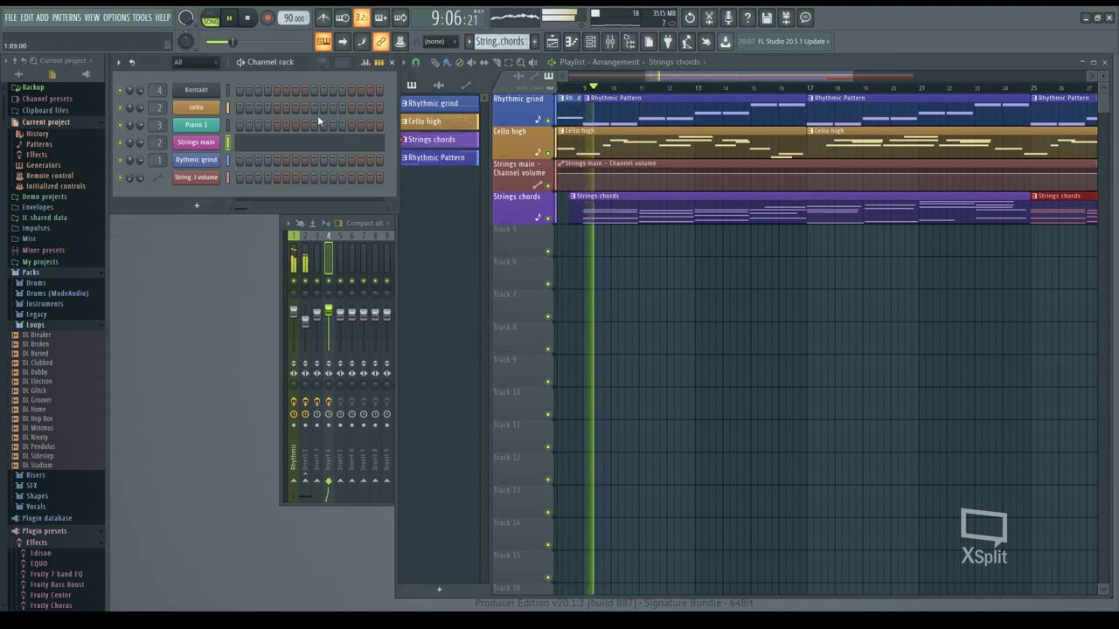
{"action": "key", "text": "space"}
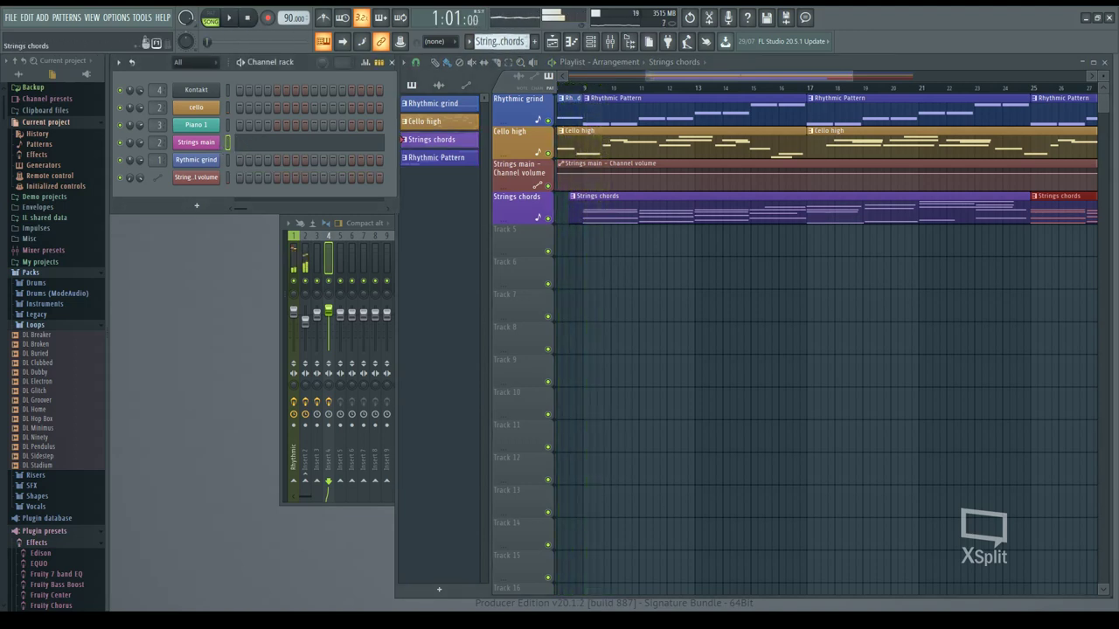
{"action": "left_click", "coordinate": [433, 158]}
{"action": "key", "text": "F4"}
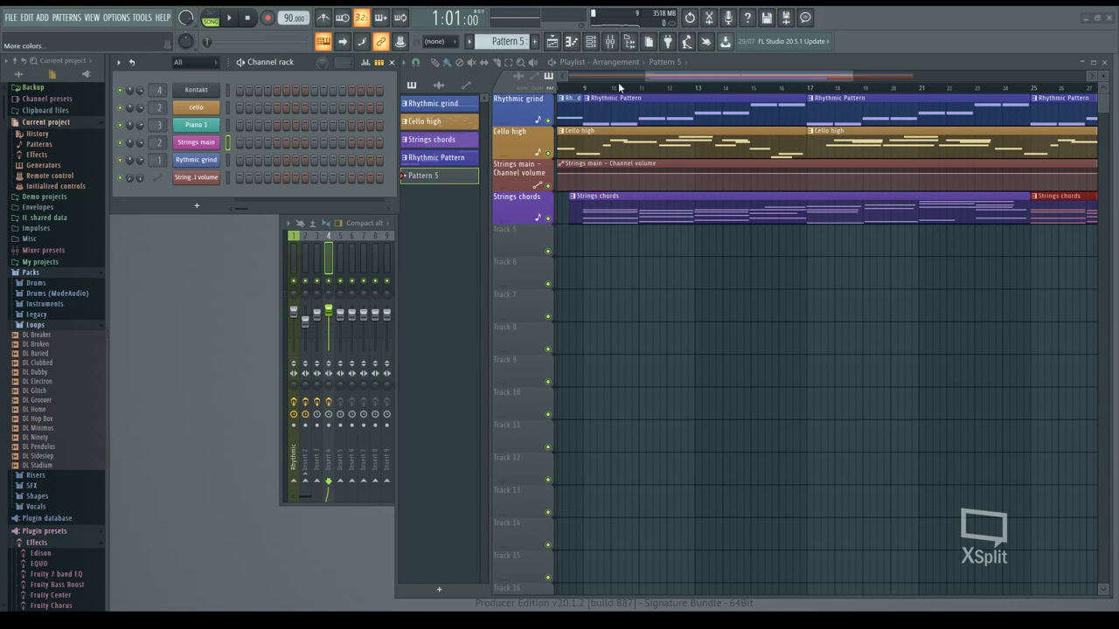
{"action": "left_click", "coordinate": [228, 92]}
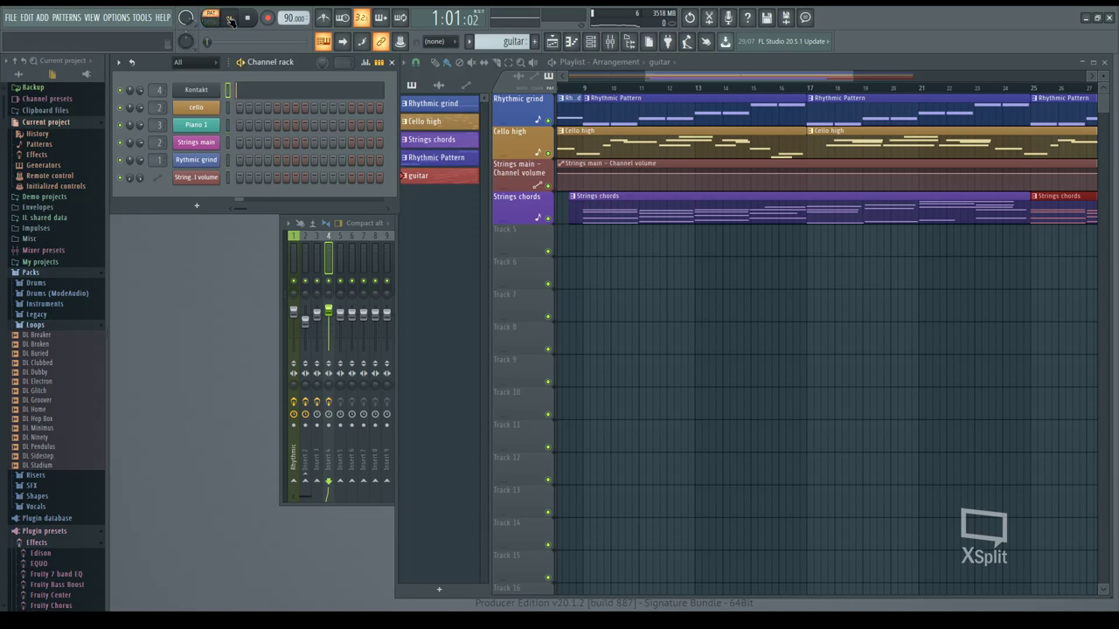
{"action": "left_click", "coordinate": [252, 91]}
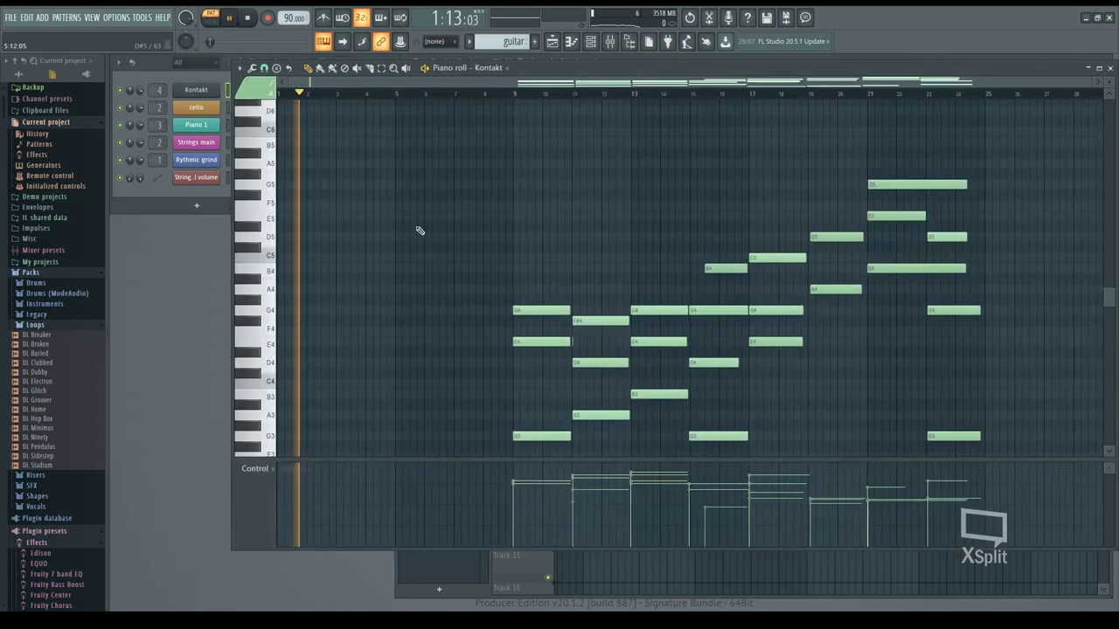
Move all the copied guitar notes to start at bar 1 and raise them one octave.
{"action": "scroll", "coordinate": [434, 253], "scroll_direction": "down", "scroll_amount": 2}
{"action": "key", "text": "ctrl+a"}
{"action": "key", "text": "space"}
{"action": "left_click_drag", "start_coordinate": [515, 386], "coordinate": [273, 254]}
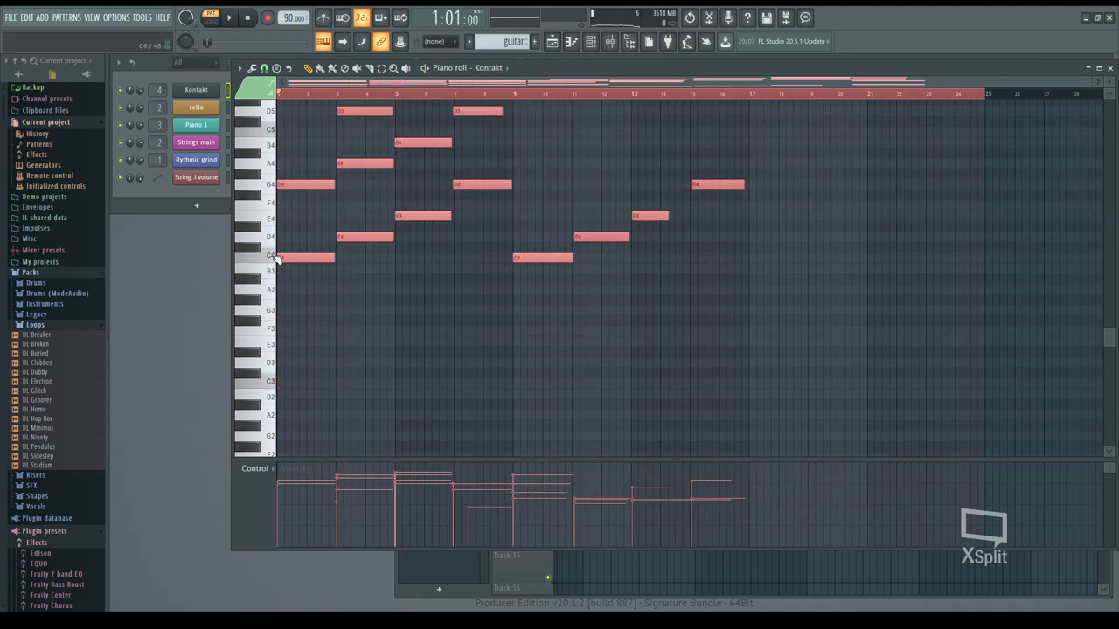
Raise the guitar notes one more octave, close the piano roll and rename the Kontakt channel guitar in green.
{"action": "scroll", "coordinate": [350, 337], "scroll_direction": "up", "scroll_amount": 3}
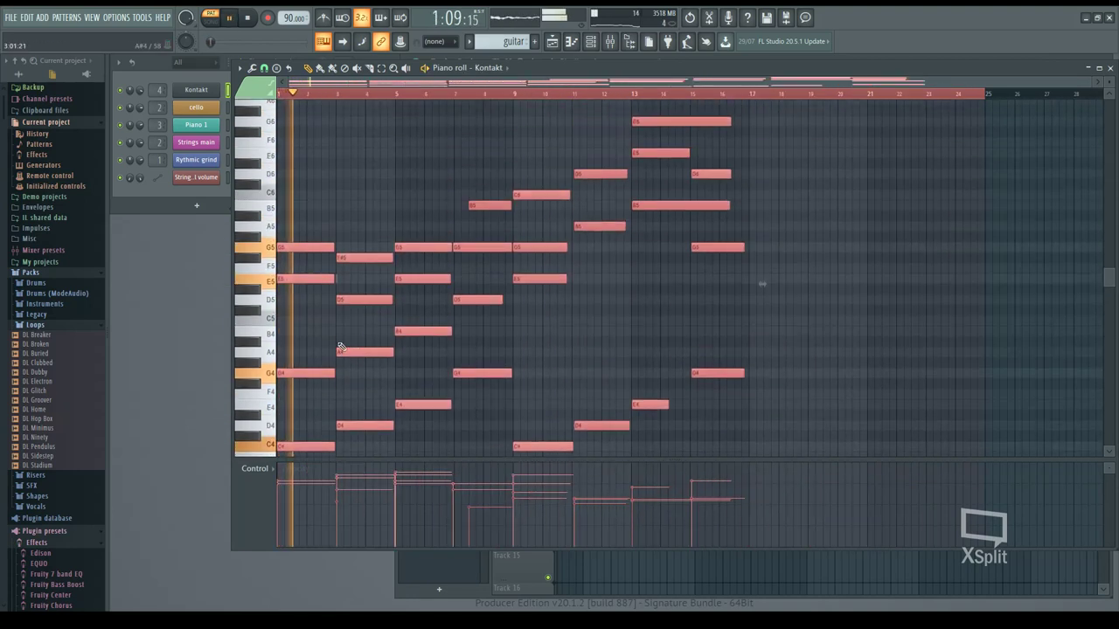
{"action": "left_click_drag", "start_coordinate": [292, 352], "coordinate": [292, 226]}
{"action": "scroll", "coordinate": [393, 307], "scroll_direction": "up", "scroll_amount": 2}
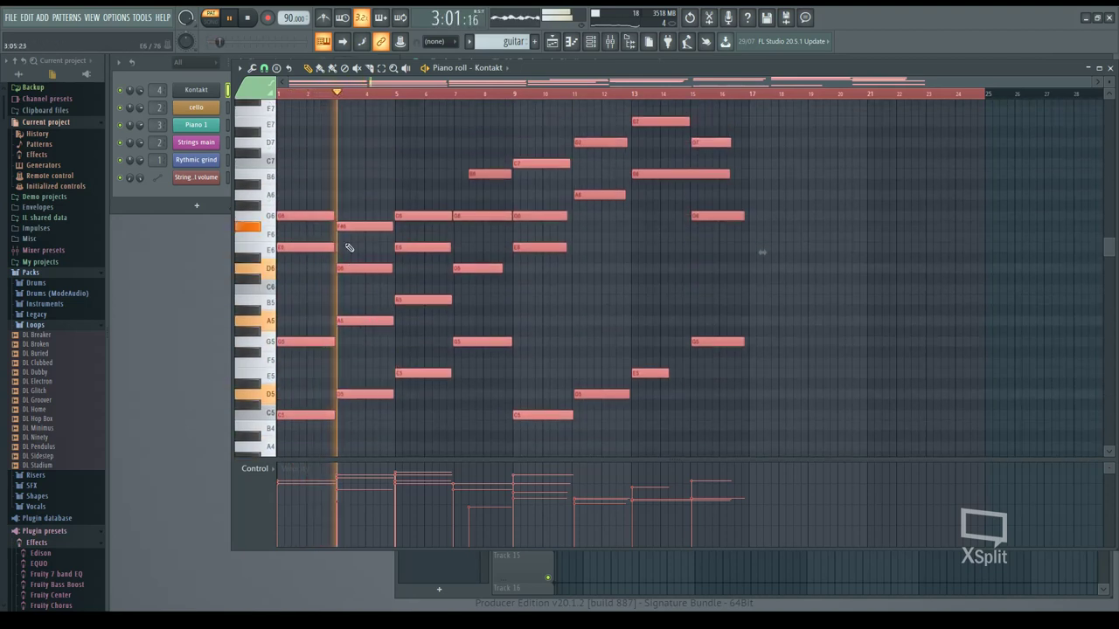
{"action": "key", "text": "ctrl+d"}
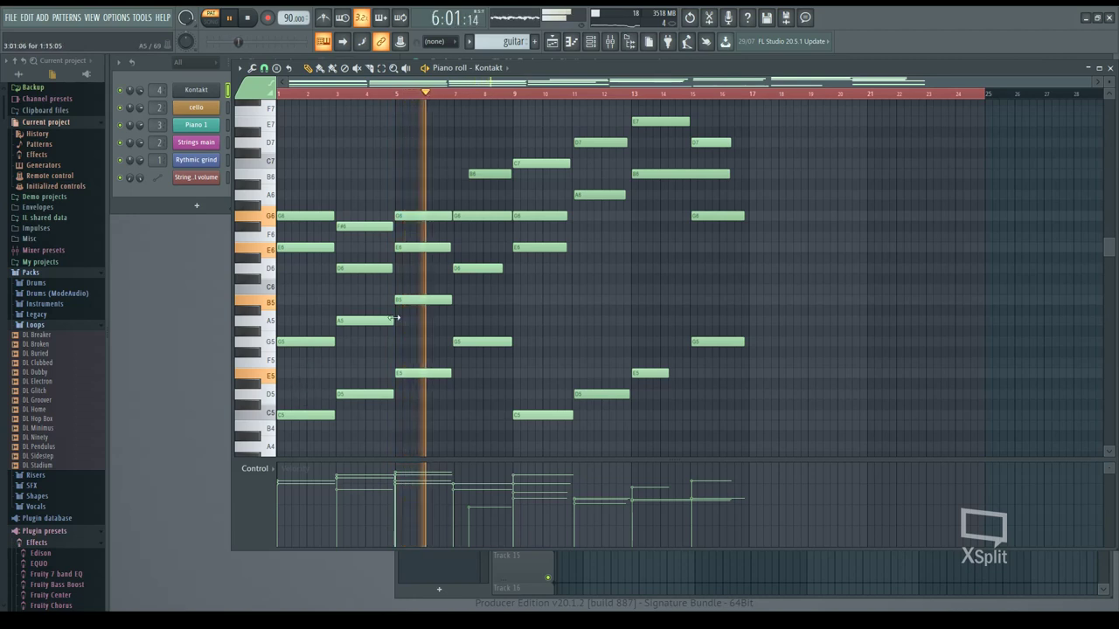
{"action": "left_click", "coordinate": [1108, 69]}
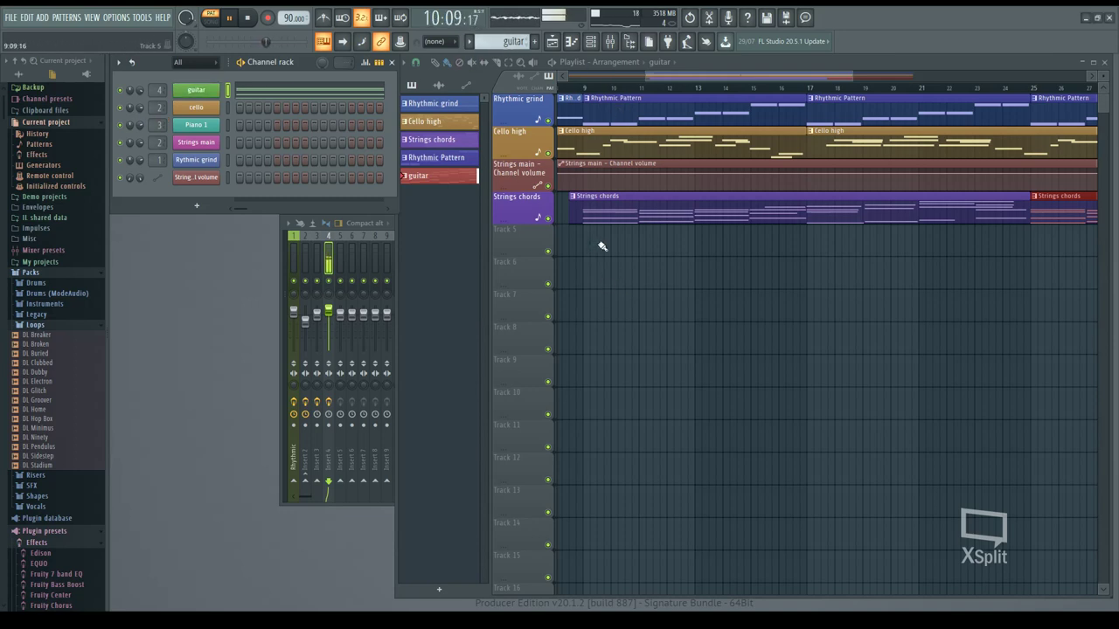
Place the guitar pattern on Track 5 at bar 25 and another Strings chords clip at bar 33.
{"action": "left_click", "coordinate": [1034, 234]}
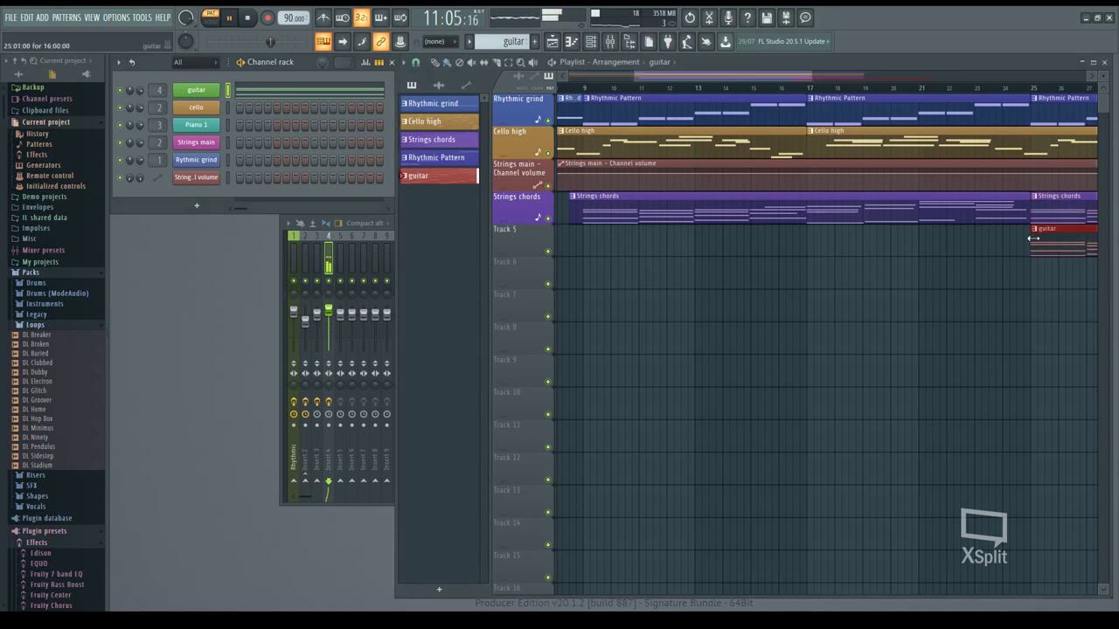
{"action": "left_click_drag", "start_coordinate": [681, 69], "coordinate": [759, 194]}
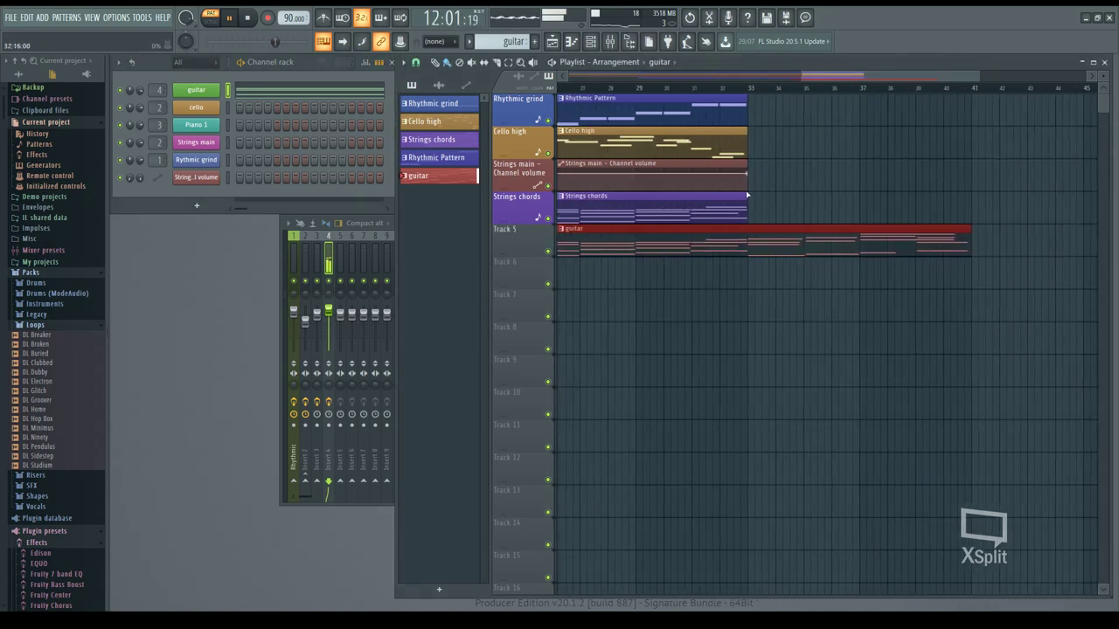
{"action": "left_click", "coordinate": [739, 205]}
{"action": "left_click", "coordinate": [750, 208]}
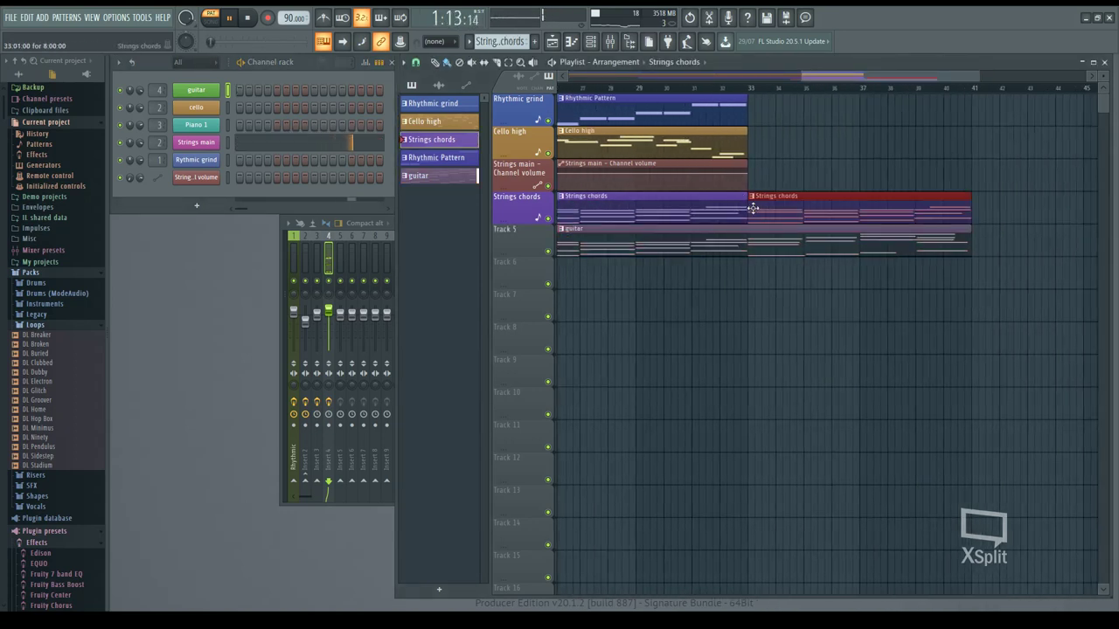
Delete the Strings main channel volume clip and add Cello high and Rhythmic Pattern clips at bar 33.
{"action": "left_click", "coordinate": [737, 184]}
{"action": "right_click", "coordinate": [745, 172]}
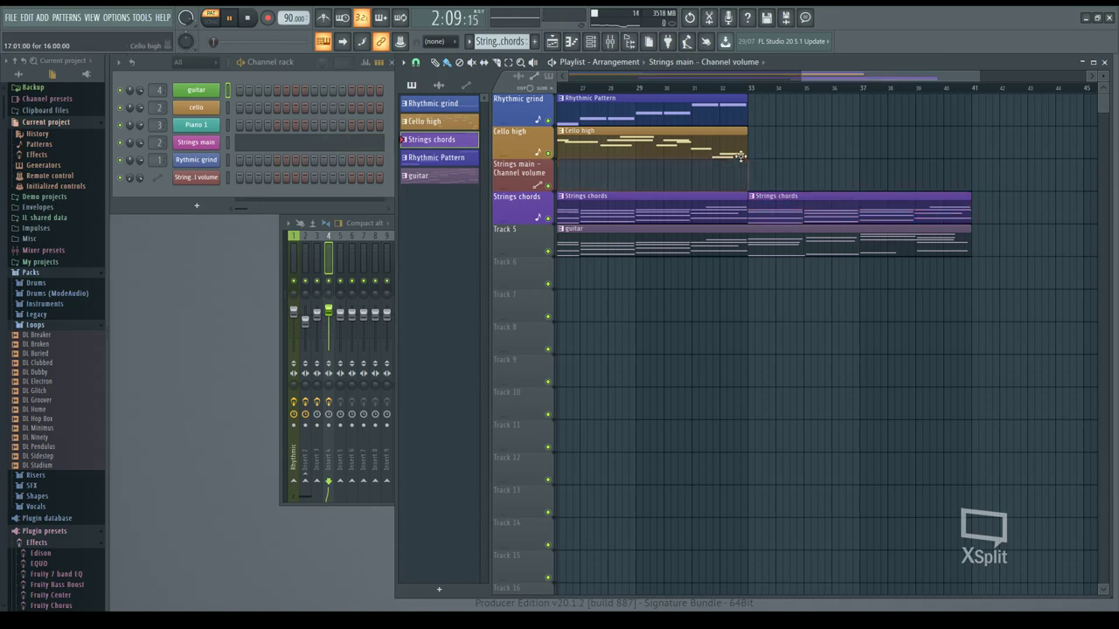
{"action": "left_click", "coordinate": [743, 147]}
{"action": "left_click", "coordinate": [753, 147]}
{"action": "left_click", "coordinate": [743, 114]}
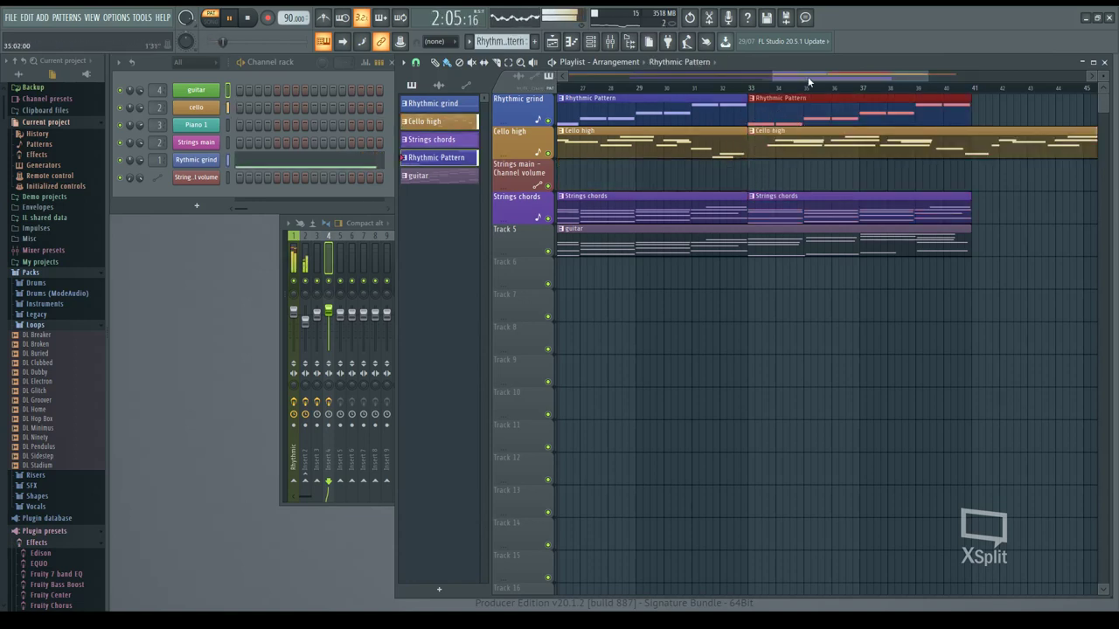
{"action": "left_click_drag", "start_coordinate": [809, 75], "coordinate": [736, 73]}
{"action": "left_click", "coordinate": [739, 87]}
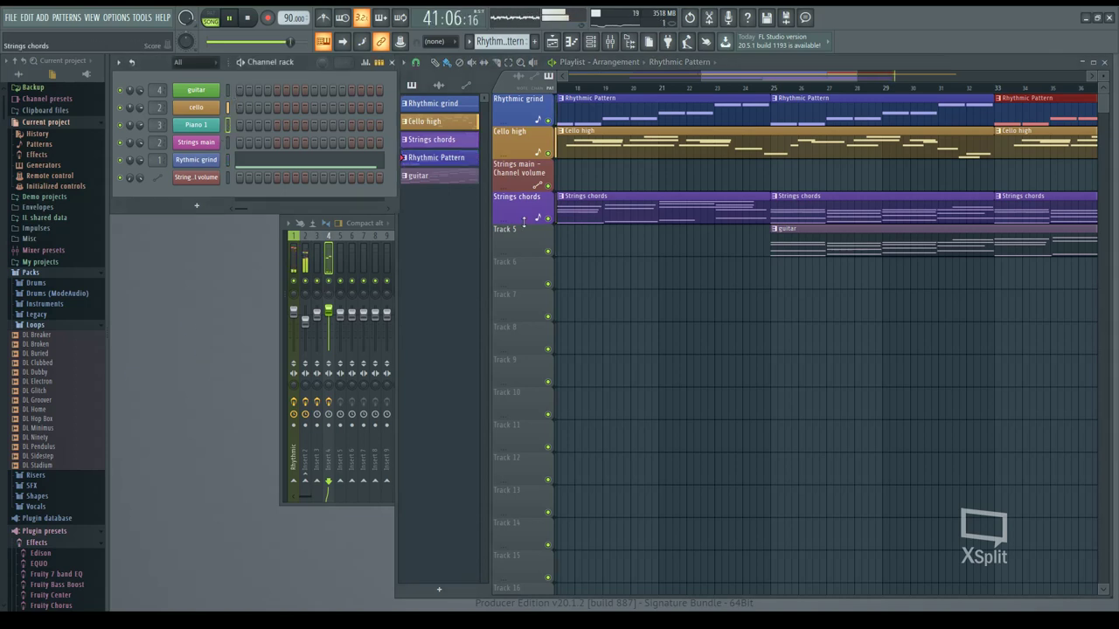
Extend the arrangement with a Rhythmic Pattern clip and a Strings chords clip at bar 41.
{"action": "left_click_drag", "start_coordinate": [804, 79], "coordinate": [918, 87]}
{"action": "left_click", "coordinate": [773, 106]}
{"action": "left_click", "coordinate": [773, 208]}
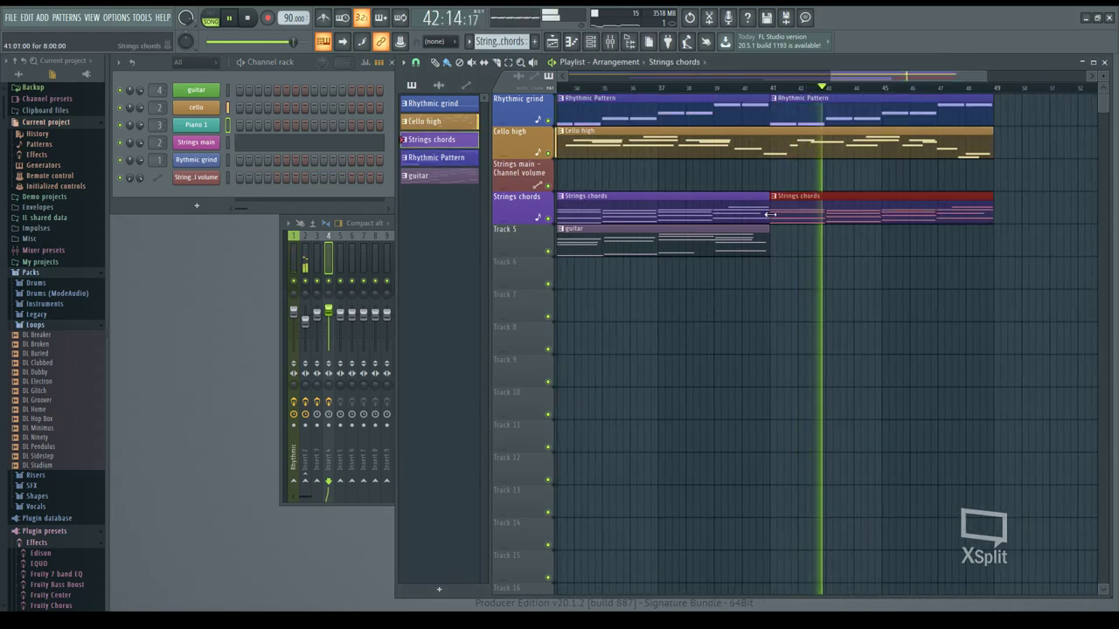
Add a second guitar clip on Track 5 at bar 41 and shorten it to end at bar 49.
{"action": "left_click", "coordinate": [752, 242]}
{"action": "left_click", "coordinate": [777, 246]}
{"action": "left_click_drag", "start_coordinate": [841, 72], "coordinate": [884, 73]}
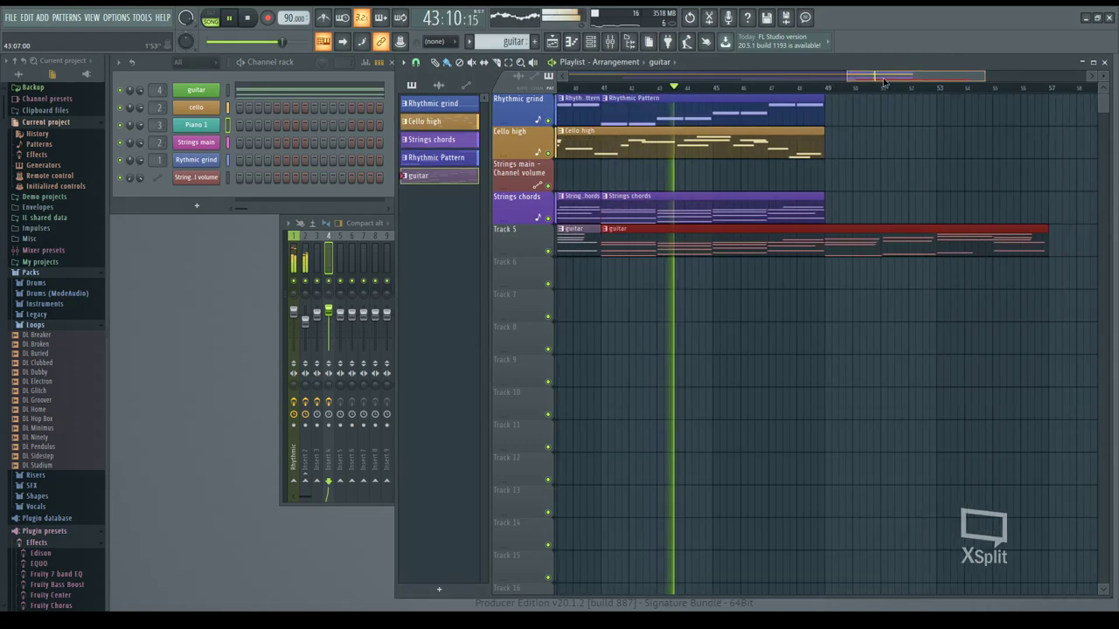
{"action": "left_click_drag", "start_coordinate": [971, 254], "coordinate": [815, 253]}
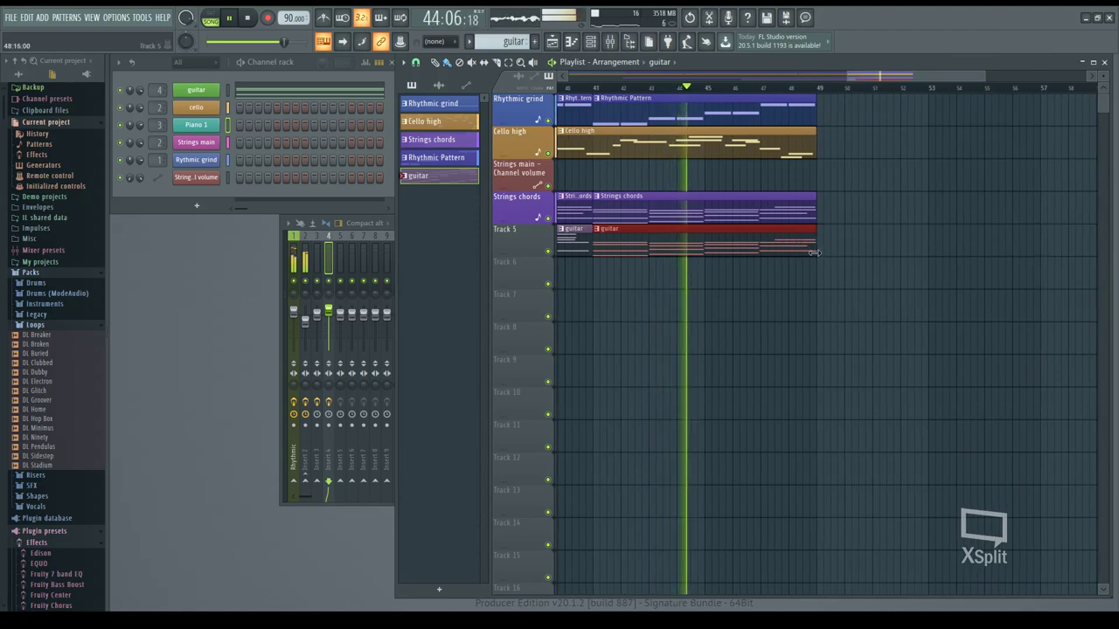
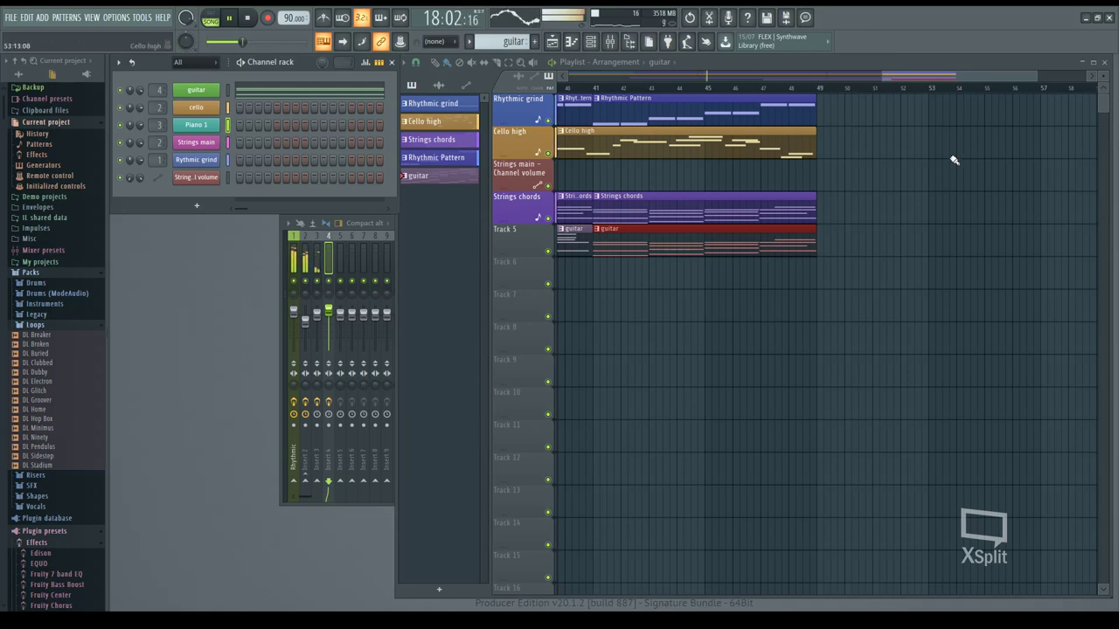
Stop playback and move the song position to bar 33.
{"action": "left_click_drag", "start_coordinate": [919, 77], "coordinate": [787, 80]}
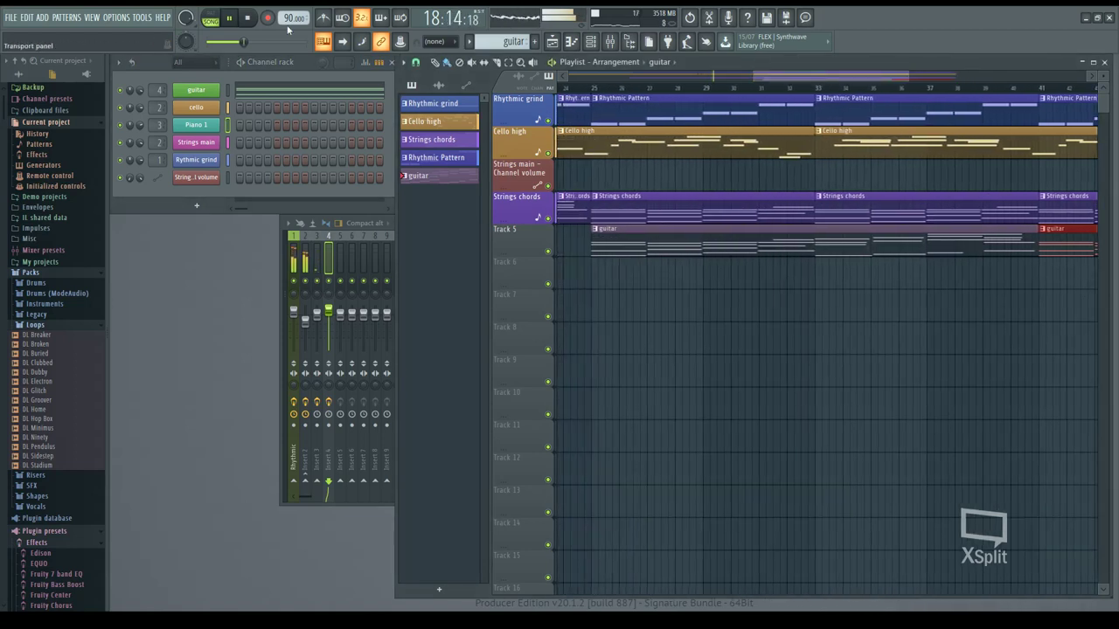
{"action": "key", "text": "space"}
{"action": "left_click", "coordinate": [816, 88]}
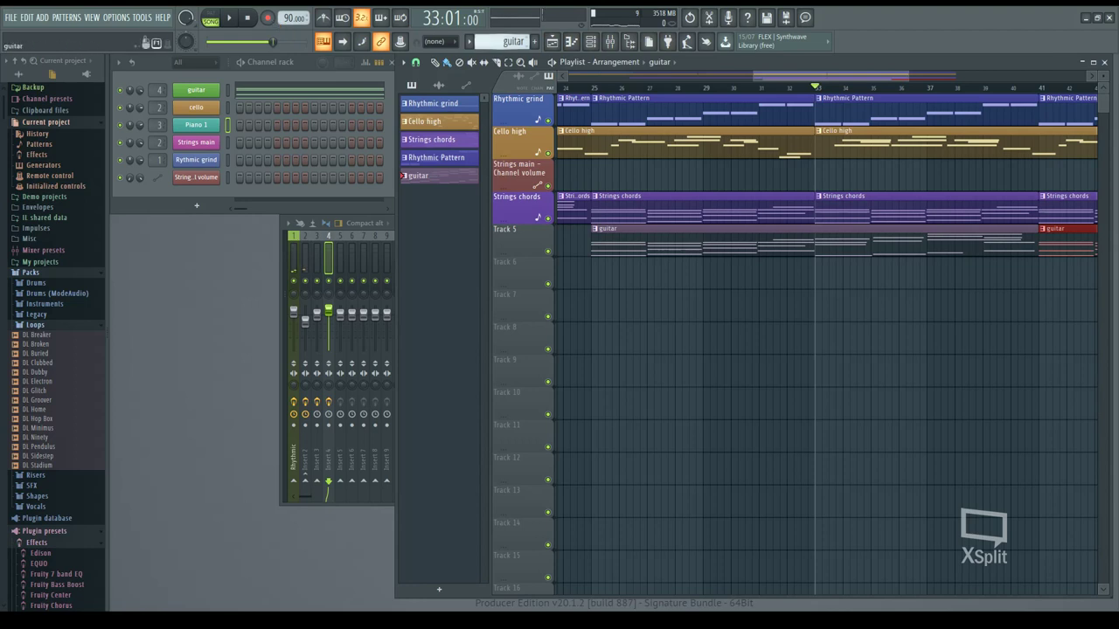
Record a piano performance from bar 33 with the metronome on into a new pattern named Piano 1.
{"action": "key", "text": "F4"}
{"action": "left_click", "coordinate": [322, 17]}
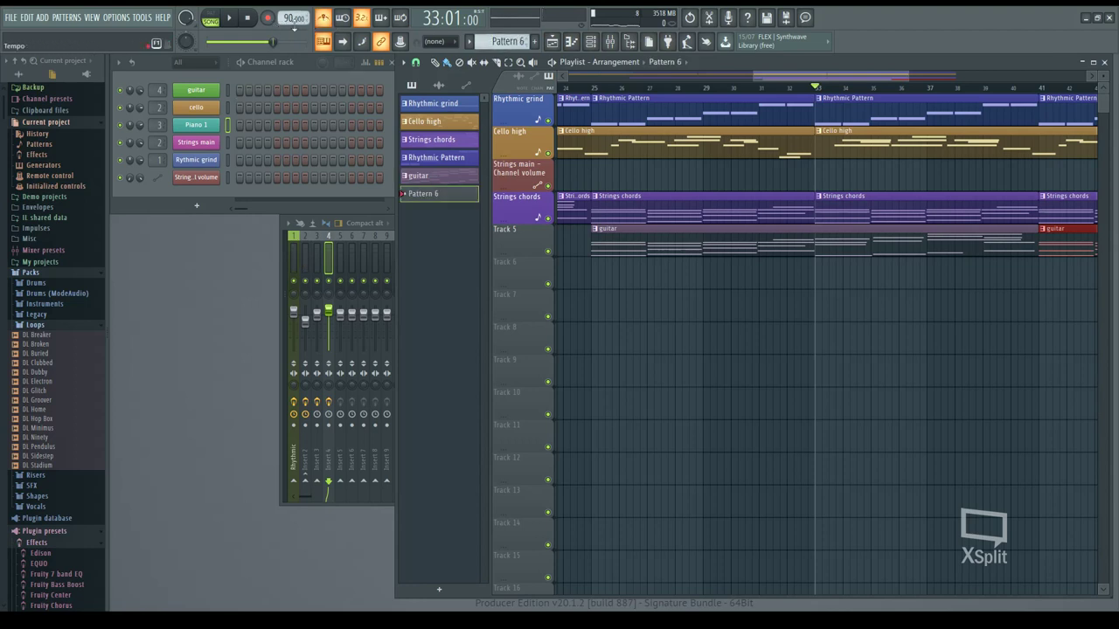
{"action": "left_click", "coordinate": [234, 18]}
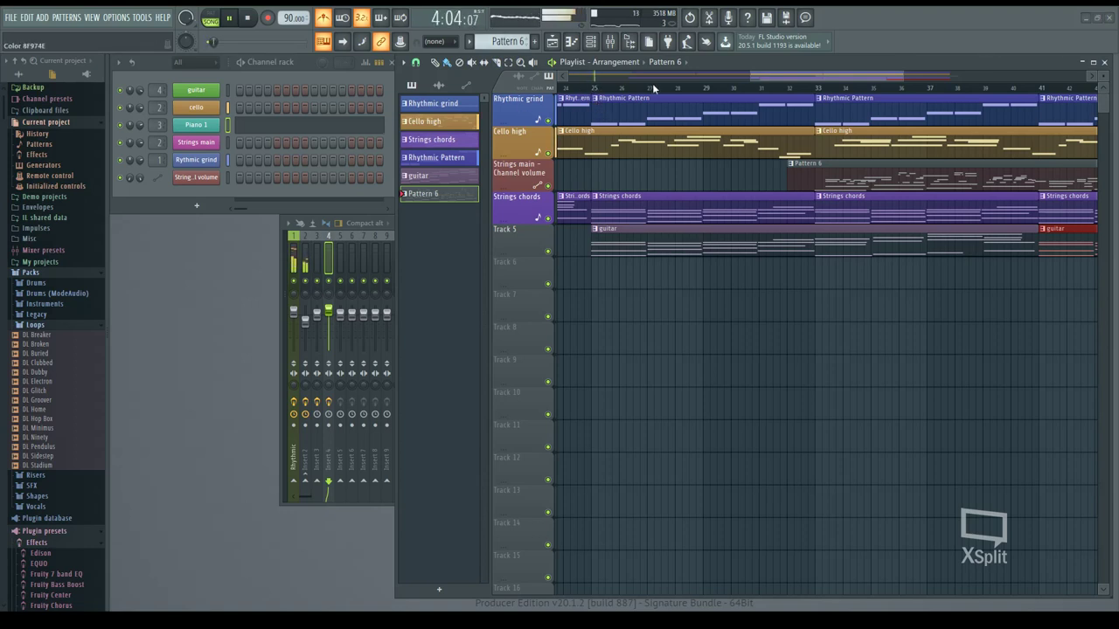
{"action": "left_click", "coordinate": [247, 18]}
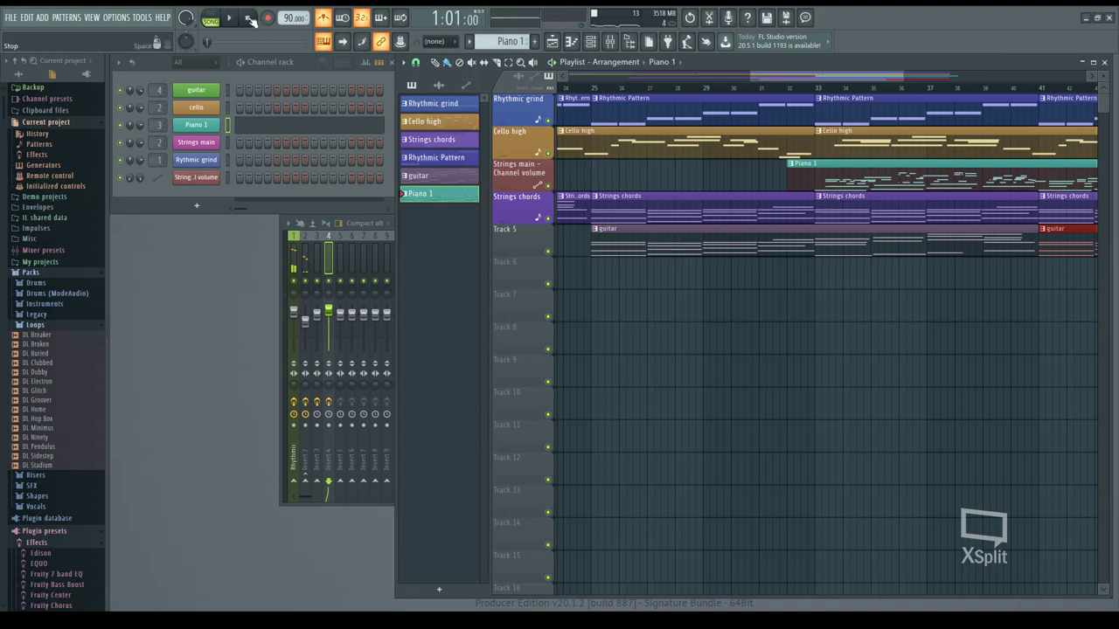
Try the intro without the Rhythmic grind clip at bar 1, and undo the deletion.
{"action": "key", "text": "space"}
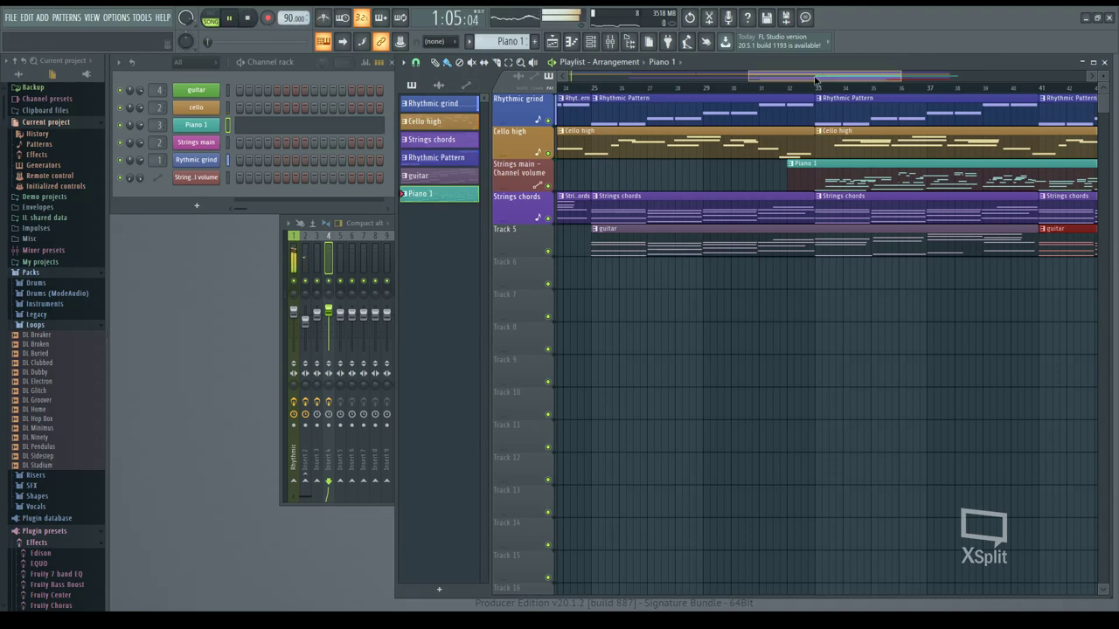
{"action": "right_click", "coordinate": [616, 107]}
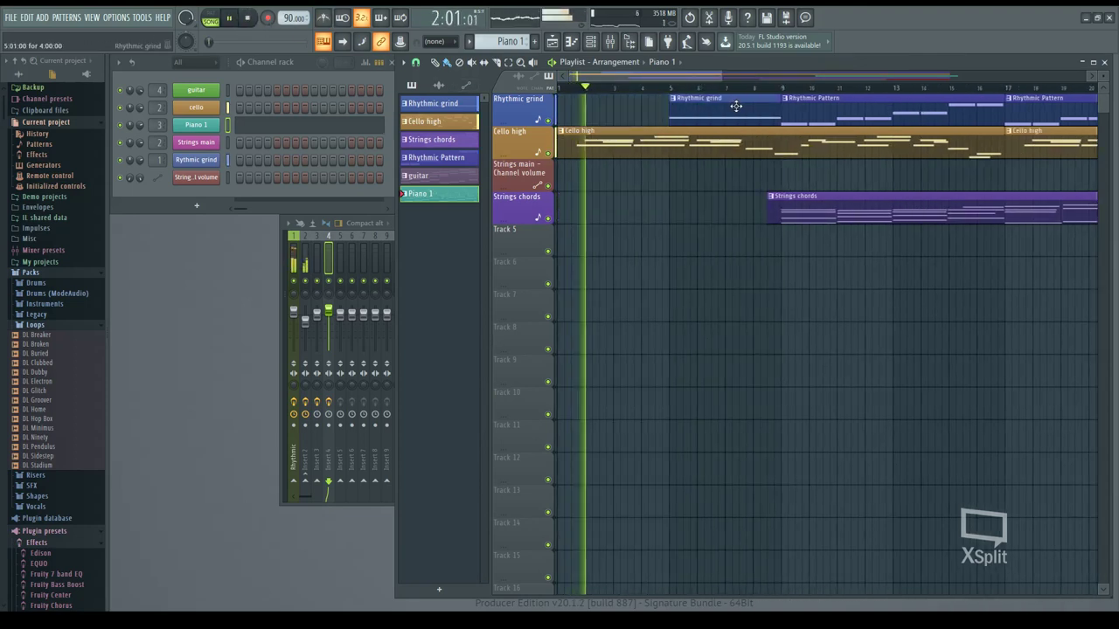
{"action": "key", "text": "space"}
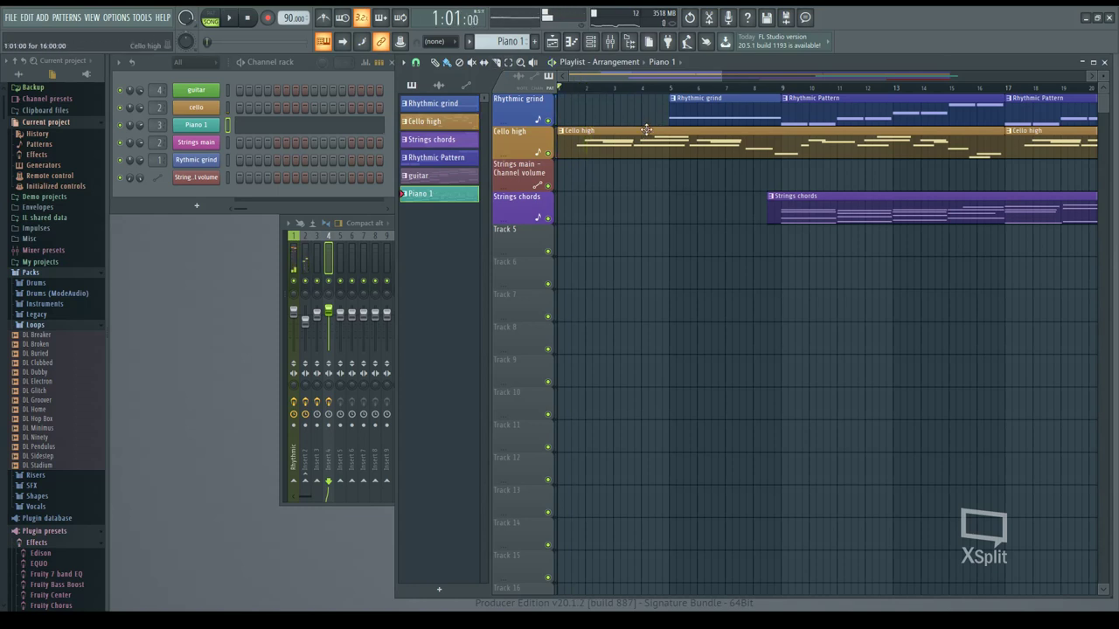
{"action": "key", "text": "ctrl+z"}
{"action": "key", "text": "space"}
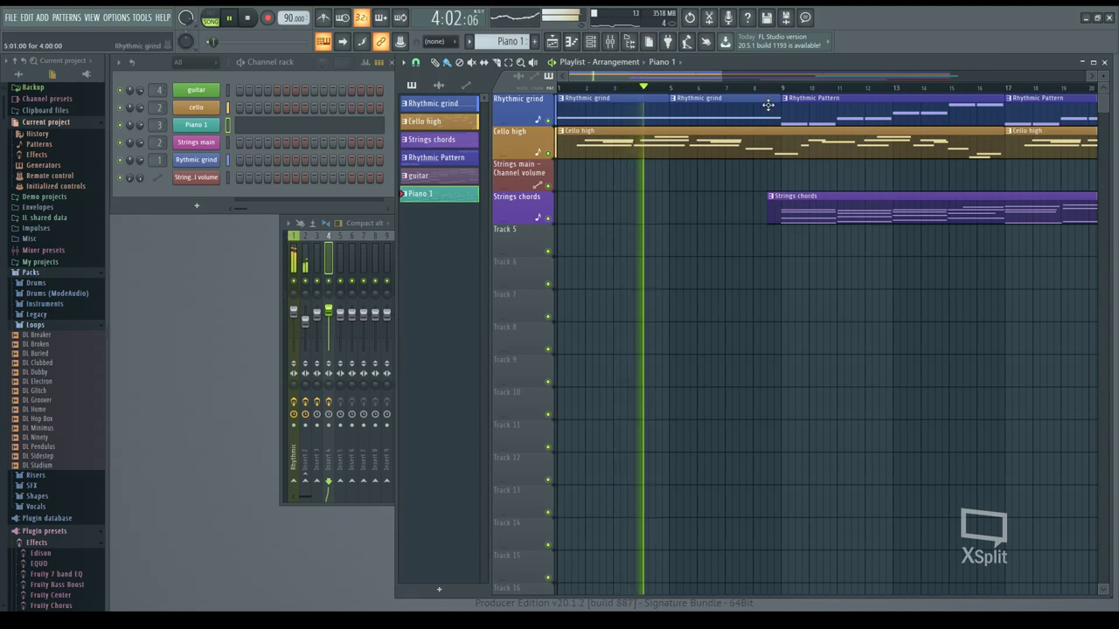
Shift the first E5 note in the Cello high pattern slightly later in time.
{"action": "double_click", "coordinate": [622, 144]}
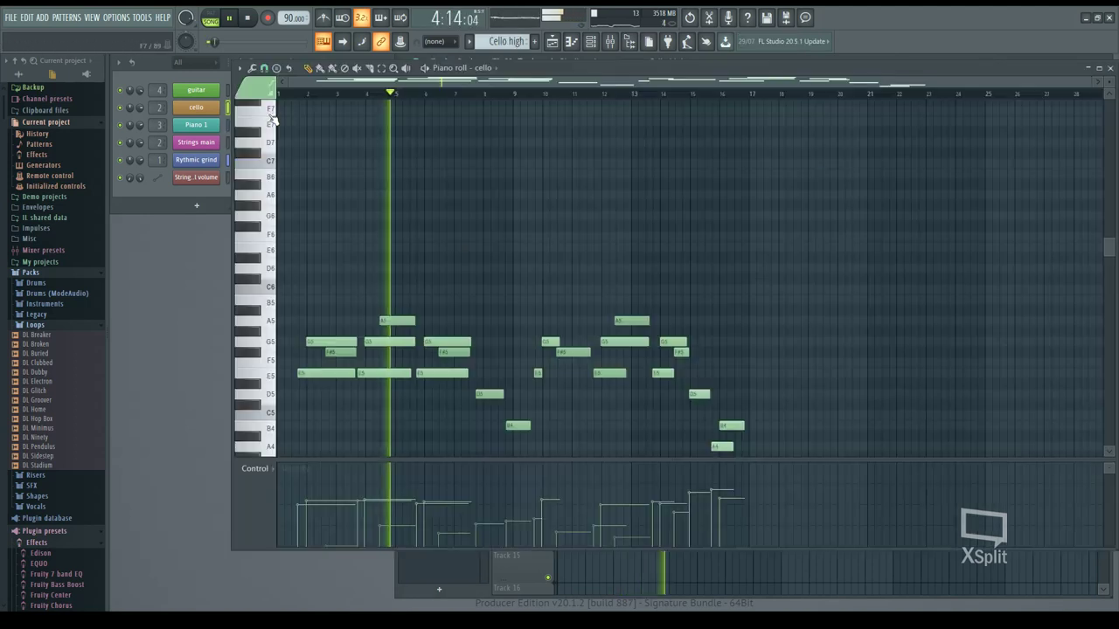
{"action": "scroll", "coordinate": [316, 345], "scroll_direction": "down", "scroll_amount": 1}
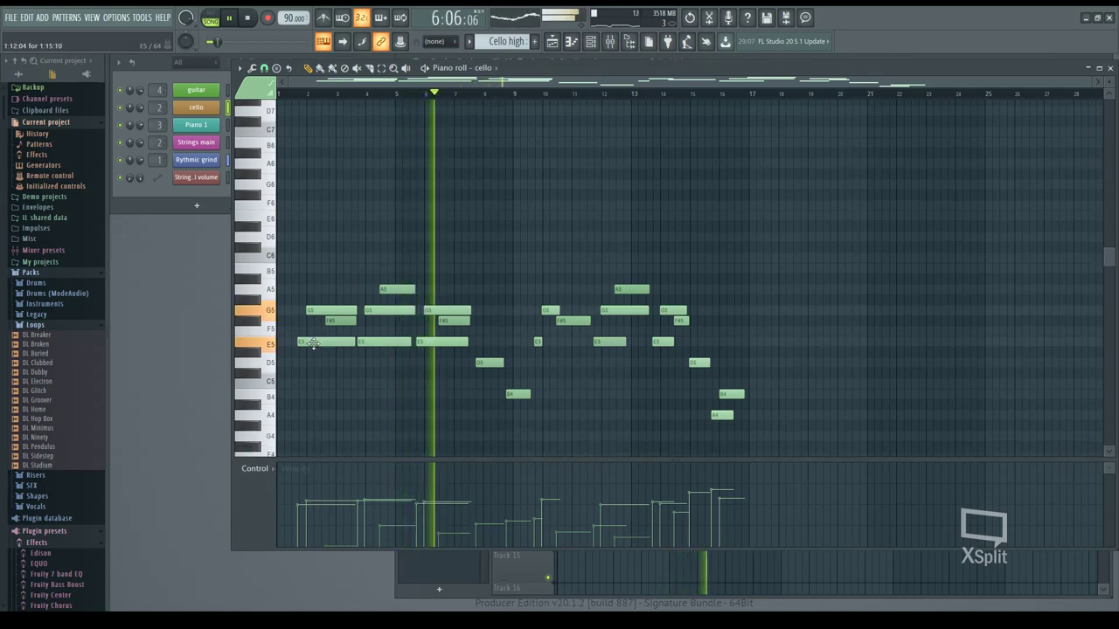
{"action": "scroll", "coordinate": [314, 343], "scroll_direction": "up", "scroll_amount": 4, "text": "ctrl"}
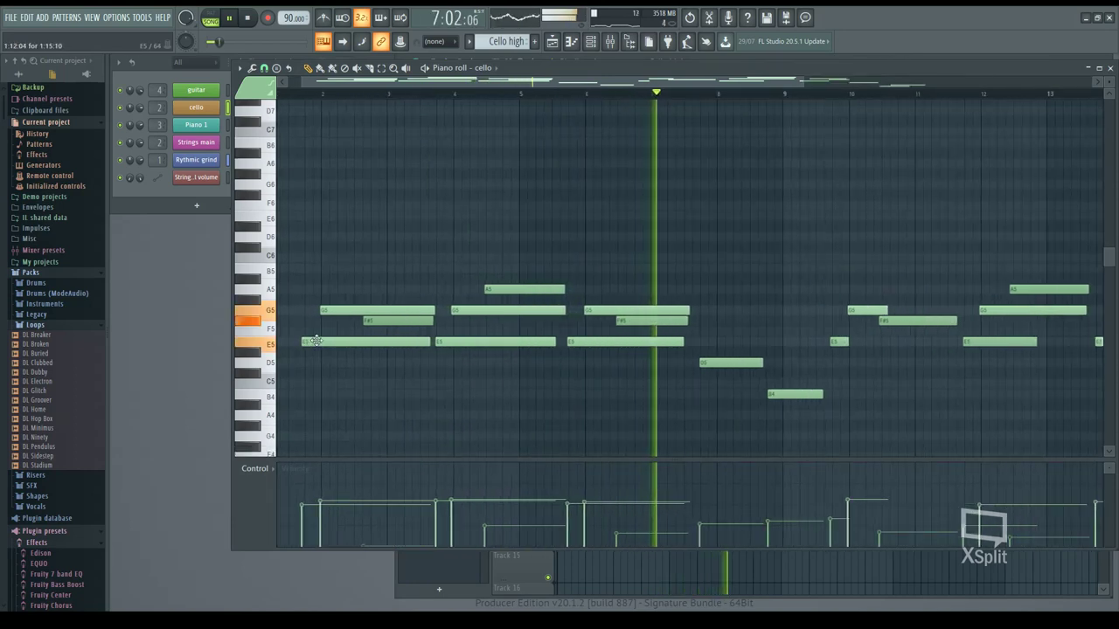
{"action": "left_click_drag", "start_coordinate": [323, 343], "coordinate": [328, 343]}
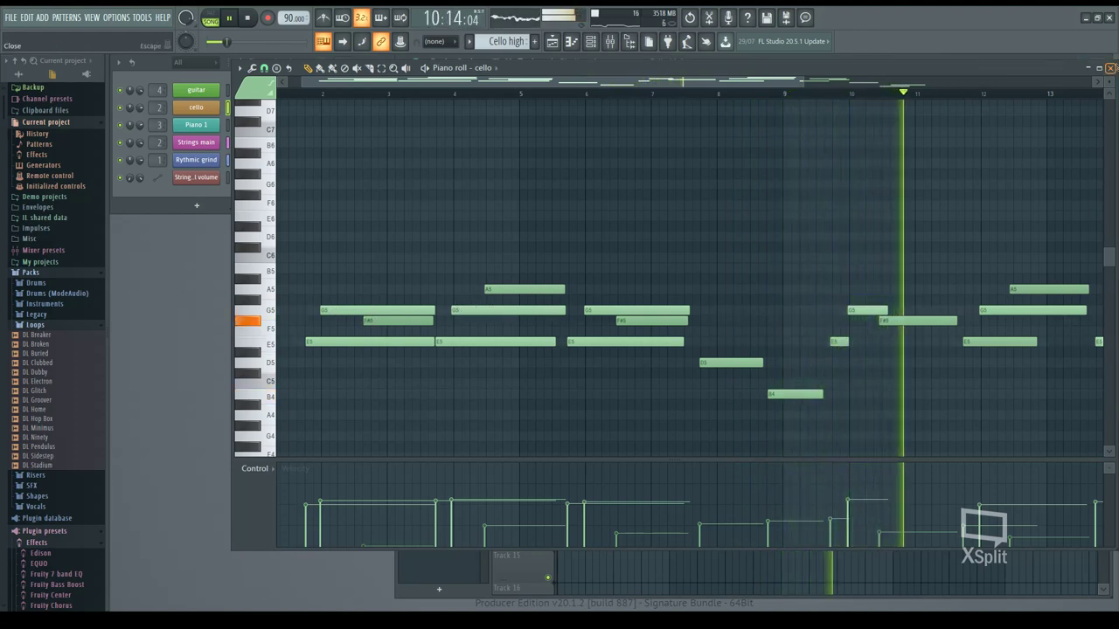
{"action": "left_click", "coordinate": [1110, 68]}
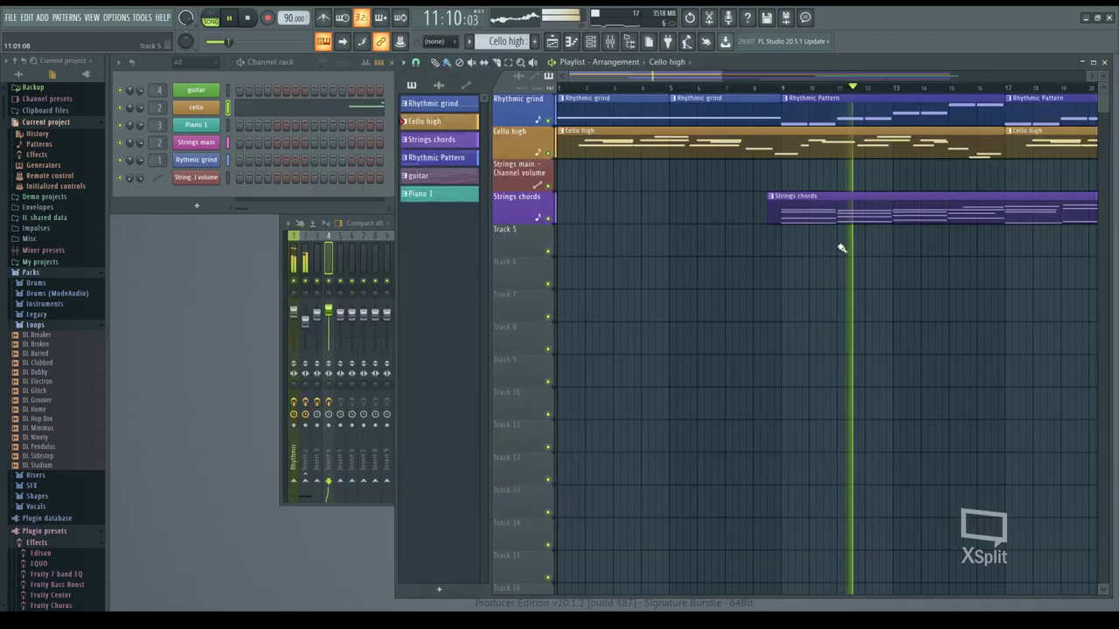
Trim the Piano 1 clip so it ends at bar 49 with the other clips.
{"action": "scroll", "coordinate": [841, 240], "scroll_direction": "down", "scroll_amount": 5}
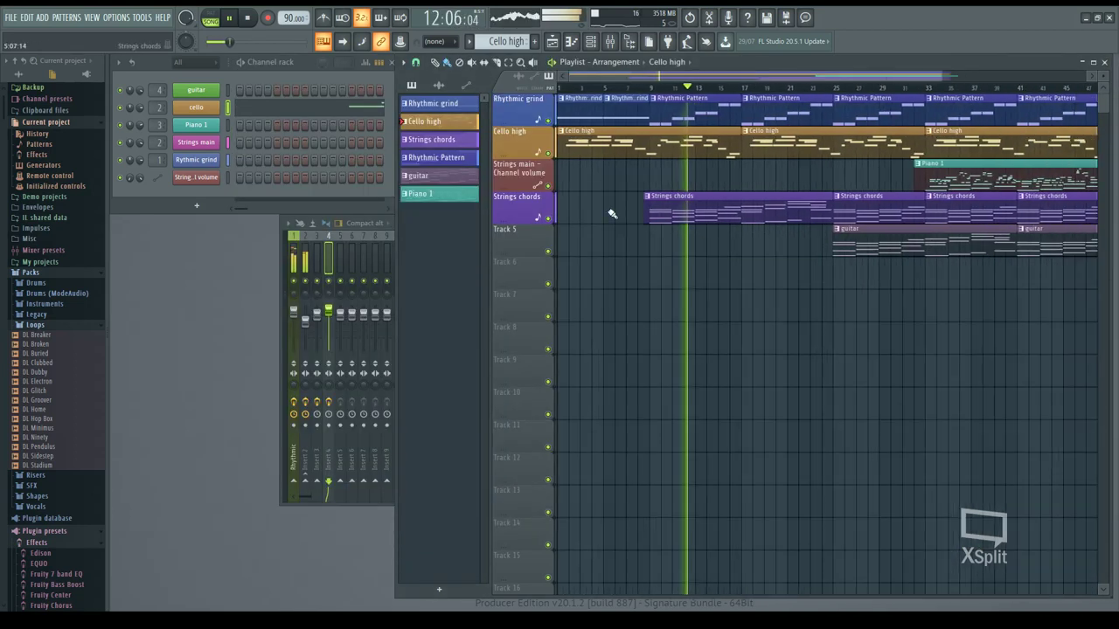
{"action": "left_click_drag", "start_coordinate": [752, 77], "coordinate": [900, 79]}
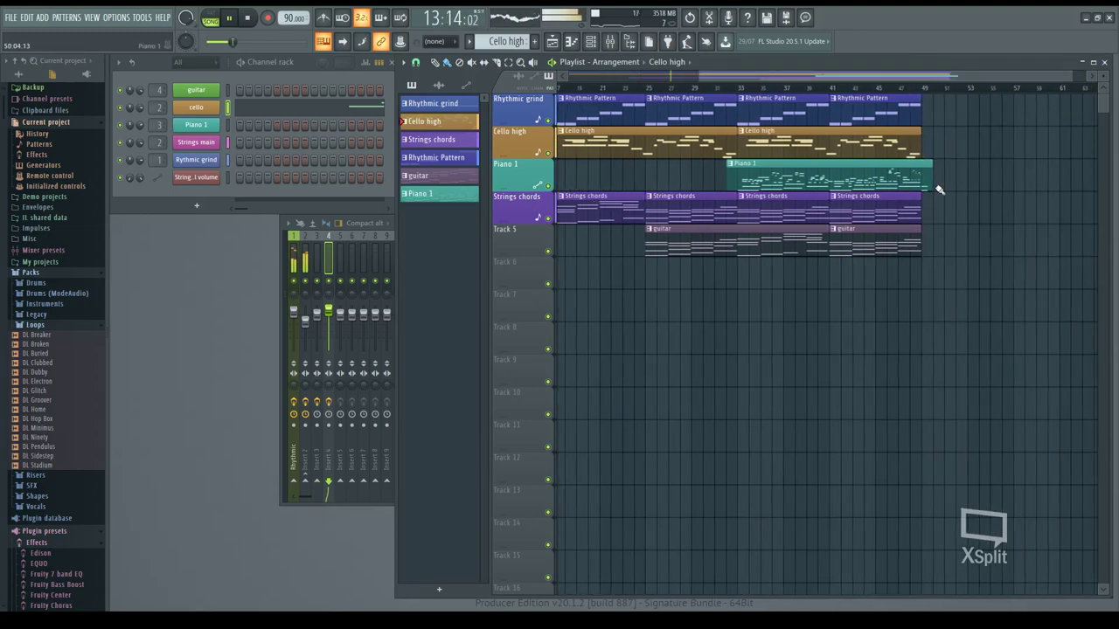
{"action": "scroll", "coordinate": [956, 191], "scroll_direction": "up", "scroll_amount": 3}
{"action": "scroll", "coordinate": [955, 197], "scroll_direction": "down", "scroll_amount": 4}
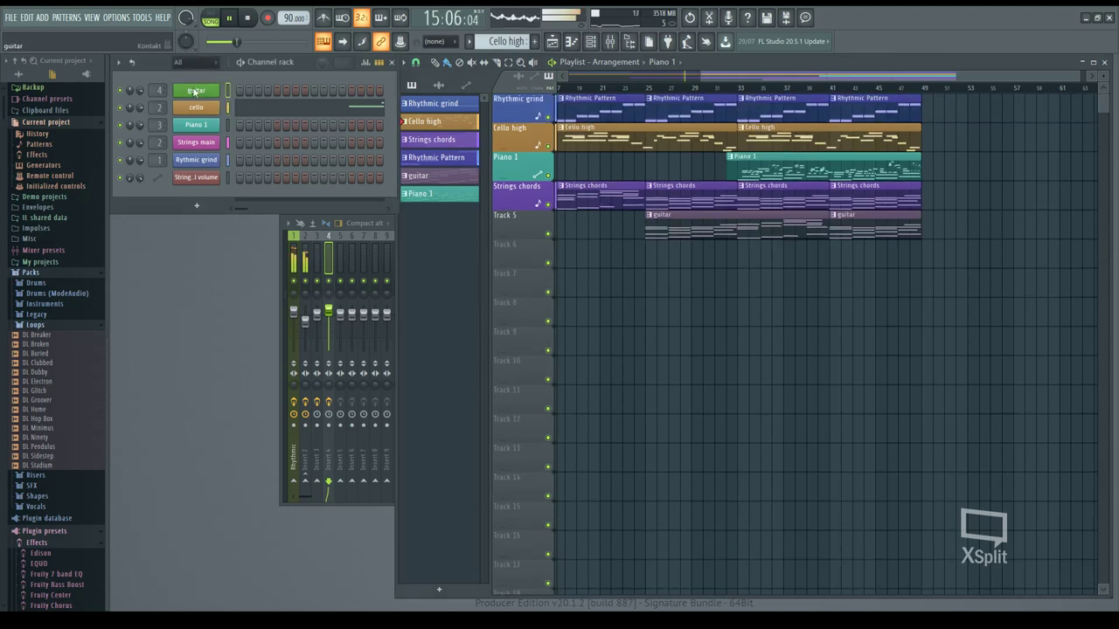
Add a Kontakt channel, search its libraries for "voi" and load Peruvian Quechua Phrases 1 TM from Ethno World 6 Voices.
{"action": "left_click", "coordinate": [360, 107]}
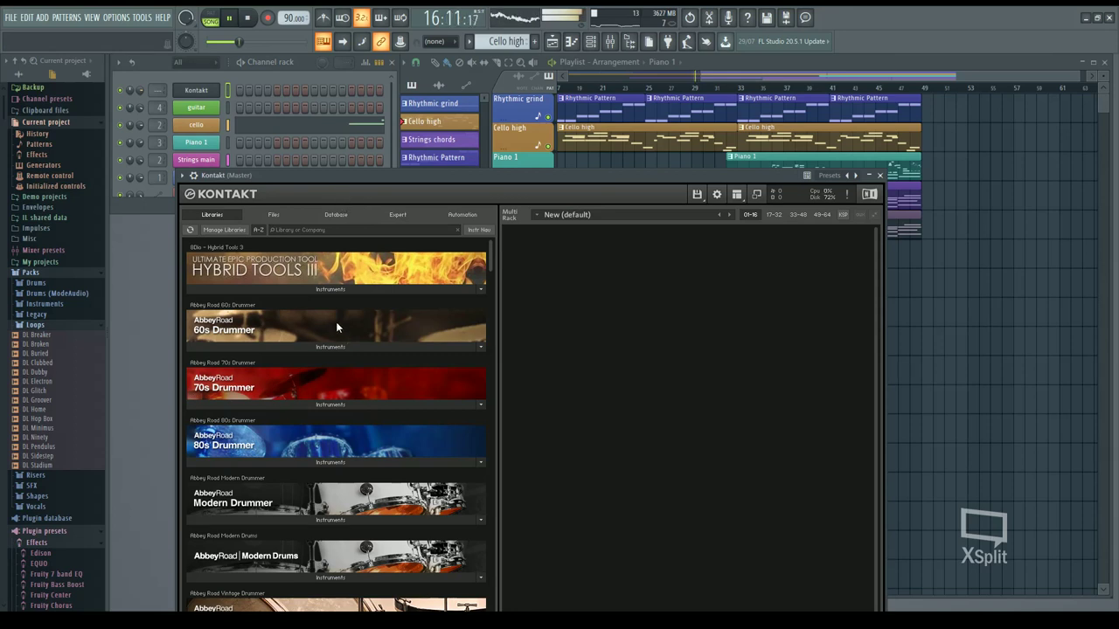
{"action": "left_click", "coordinate": [297, 229]}
{"action": "type", "text": "voi"}
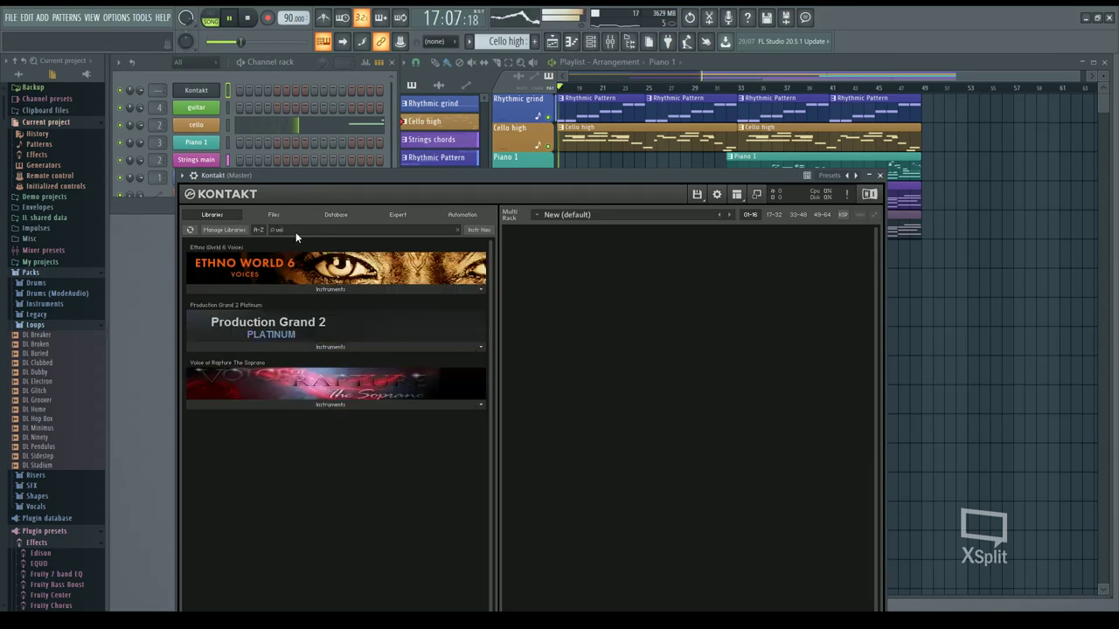
{"action": "left_click", "coordinate": [328, 292]}
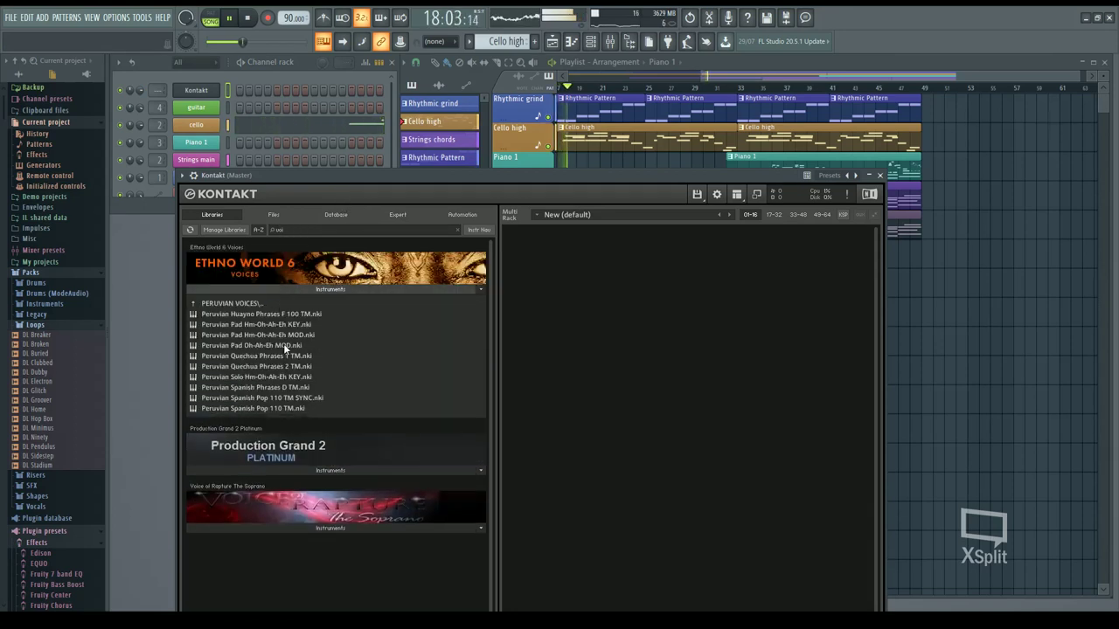
{"action": "left_click", "coordinate": [289, 356]}
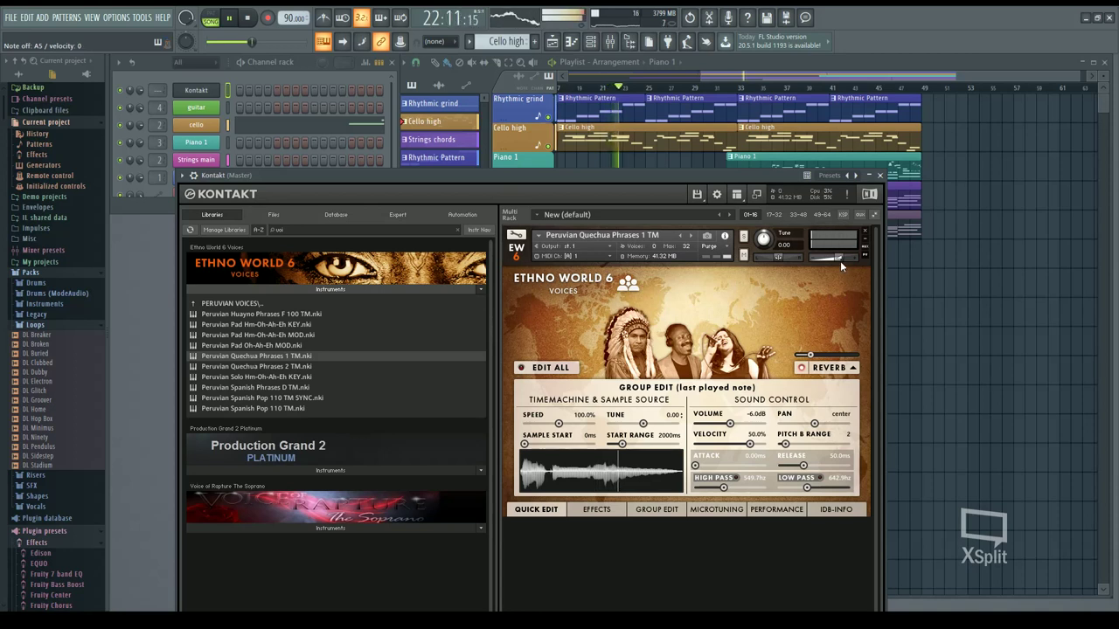
Route the new Kontakt voices channel to mixer track 4 and adjust the instrument's output volume.
{"action": "left_click_drag", "start_coordinate": [841, 262], "coordinate": [843, 259]}
{"action": "left_click", "coordinate": [159, 90]}
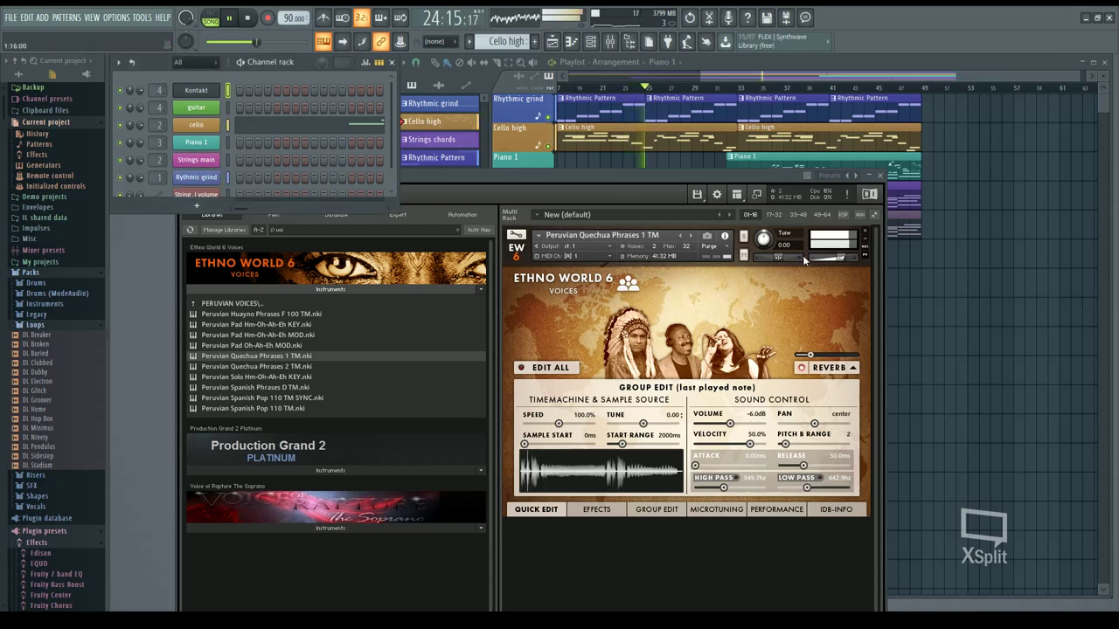
{"action": "left_click", "coordinate": [838, 260]}
{"action": "left_click_drag", "start_coordinate": [839, 262], "coordinate": [831, 263]}
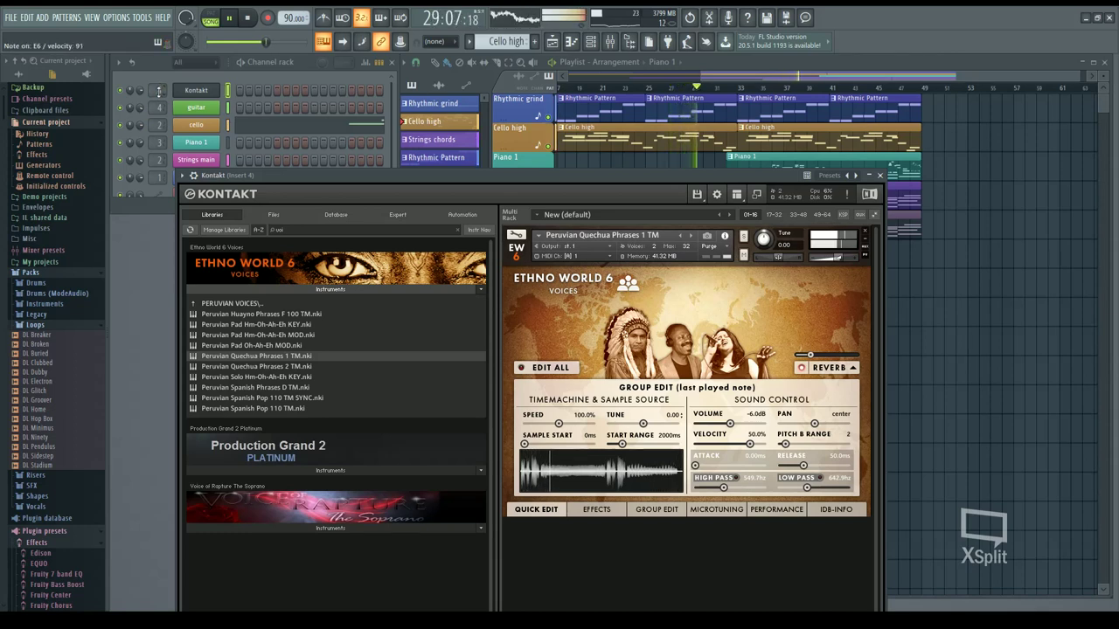
Reroute the Kontakt voices channel to mixer track 3 and slightly raise the instrument's reverb amount.
{"action": "left_click", "coordinate": [158, 91]}
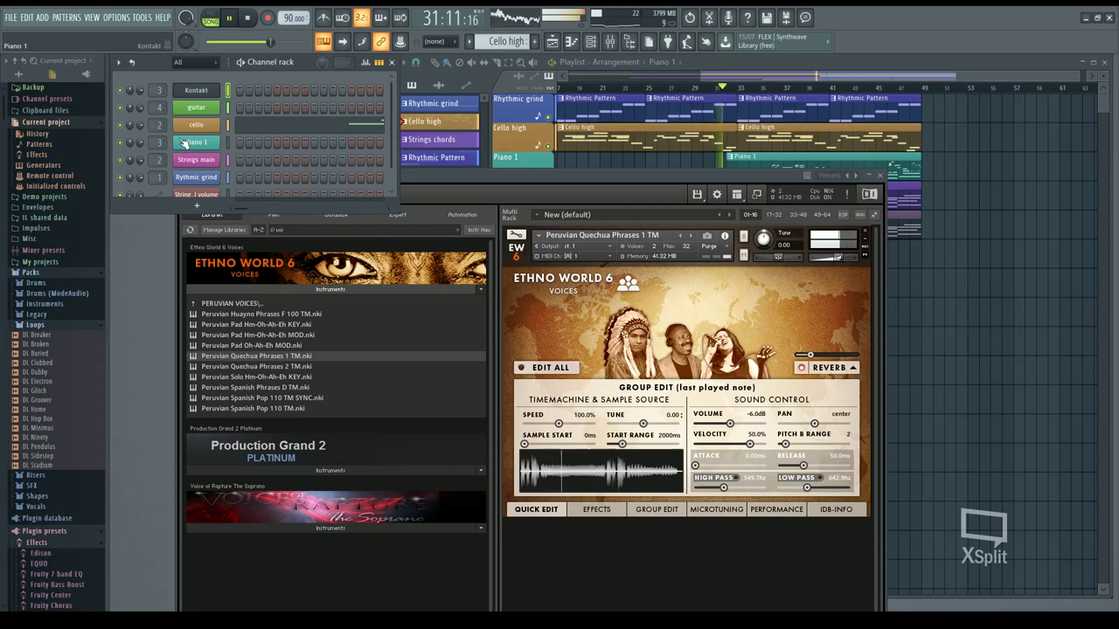
{"action": "left_click", "coordinate": [817, 357]}
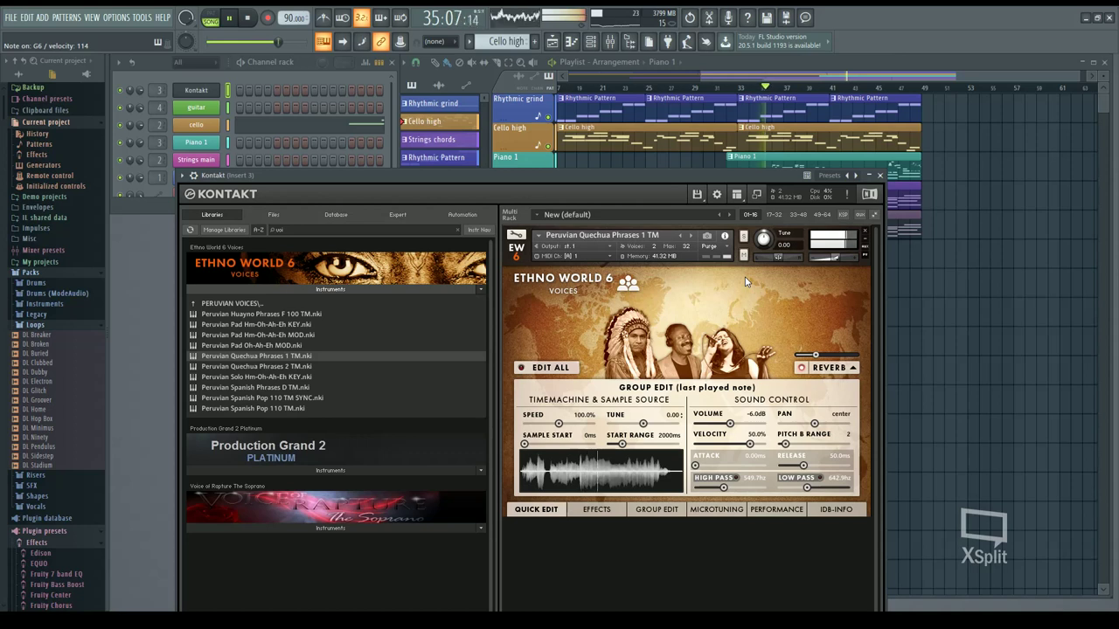
{"action": "left_click", "coordinate": [880, 176]}
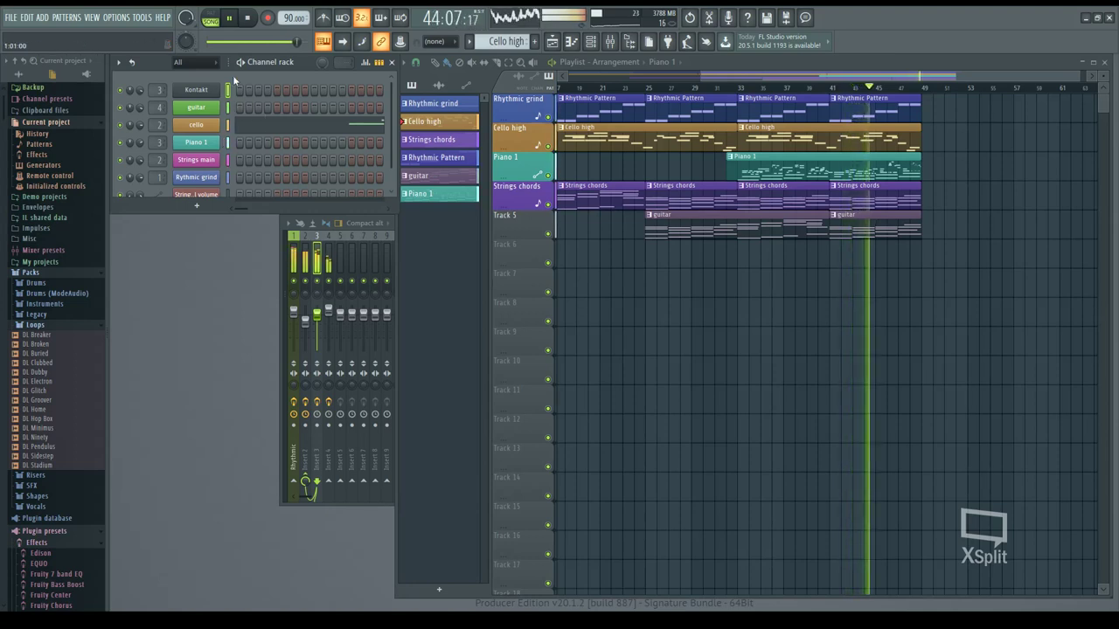
Lower the Piano 1 channel volume and adjust the Rythmic grind channel volume.
{"action": "left_click_drag", "start_coordinate": [139, 143], "coordinate": [140, 154]}
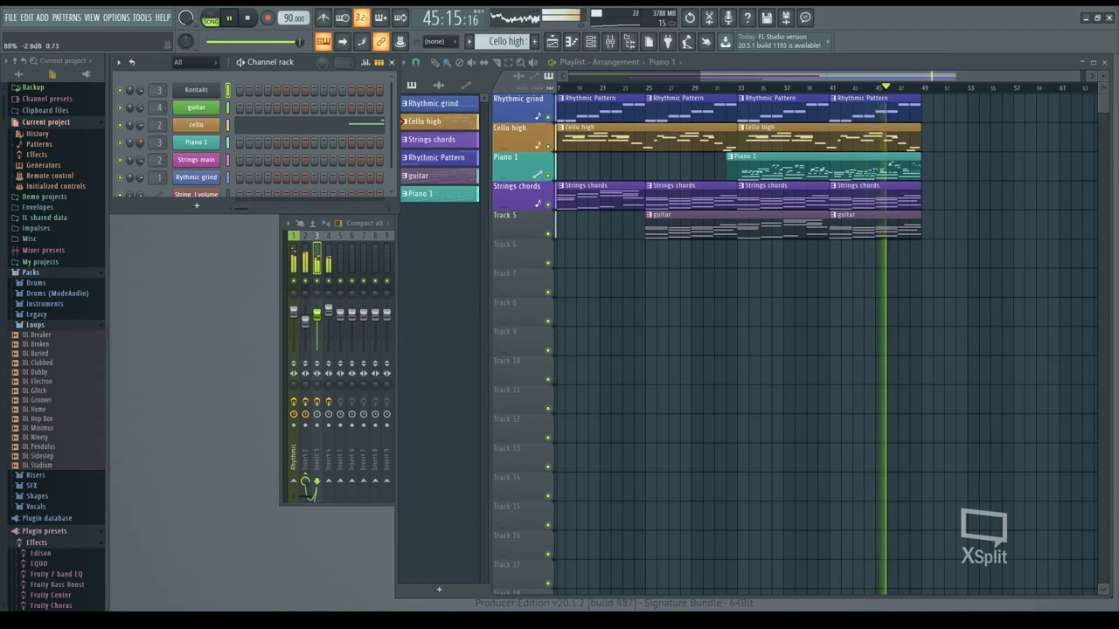
{"action": "left_click_drag", "start_coordinate": [140, 178], "coordinate": [141, 171]}
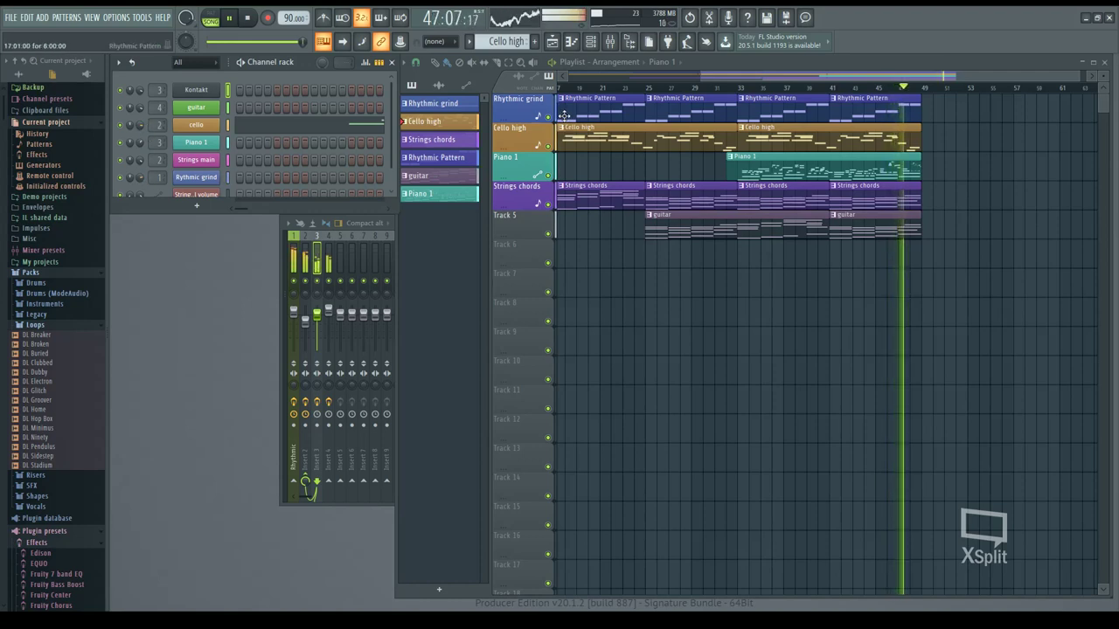
Clone the cello channel and set the copy's Emotional Cello articulation to Delicate.
{"action": "left_click", "coordinate": [208, 129]}
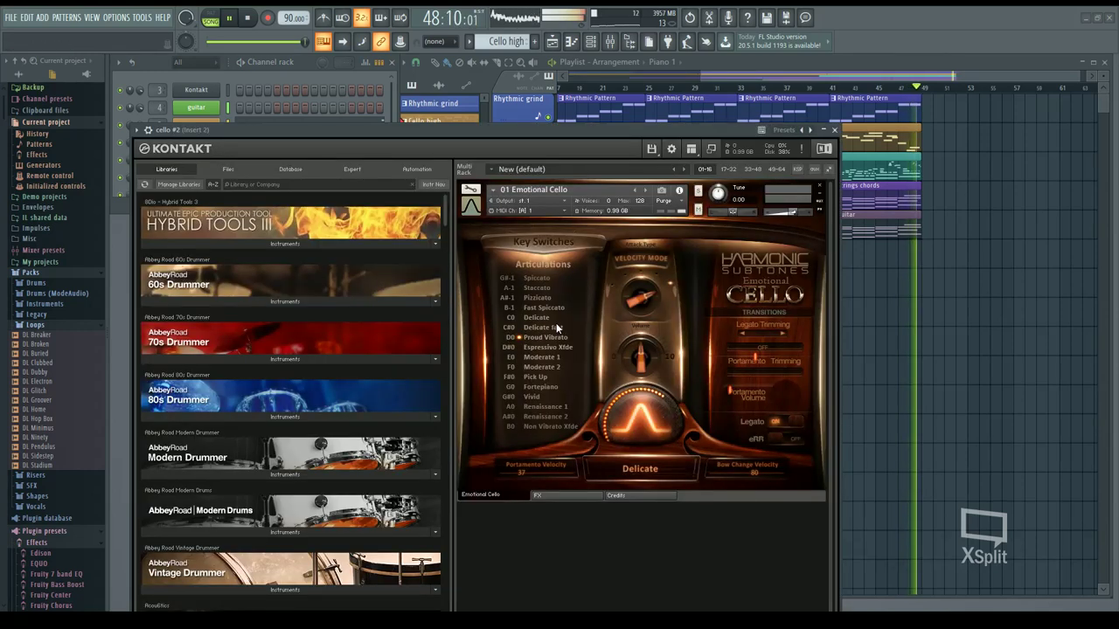
{"action": "left_click", "coordinate": [559, 316]}
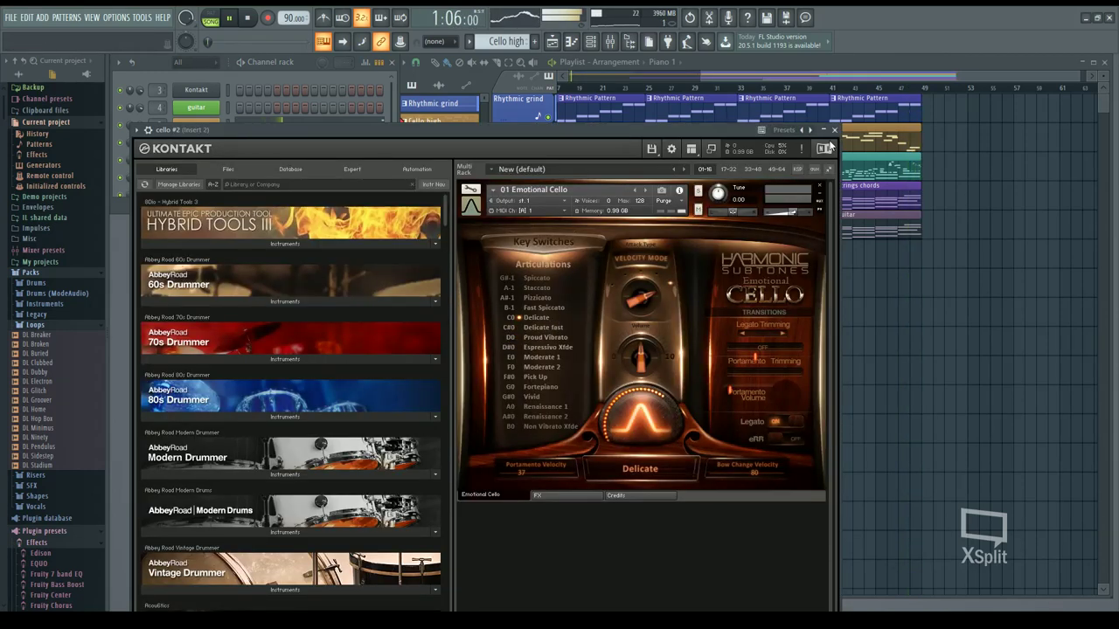
{"action": "left_click", "coordinate": [834, 129]}
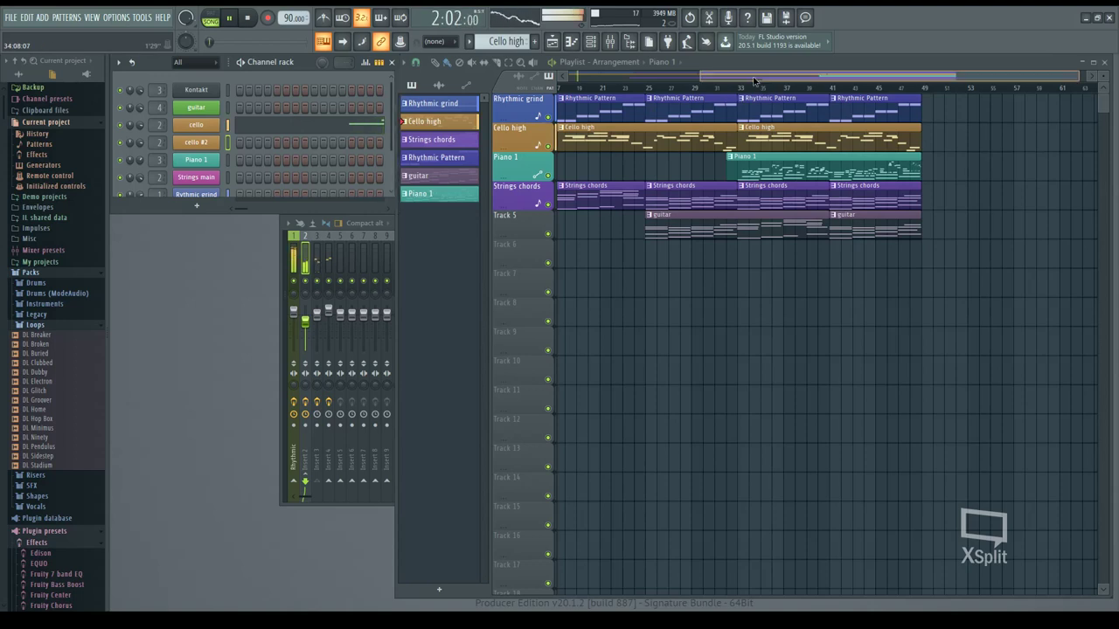
Create a new empty pattern and place it on Track 6 at bar 1.
{"action": "left_click", "coordinate": [437, 157]}
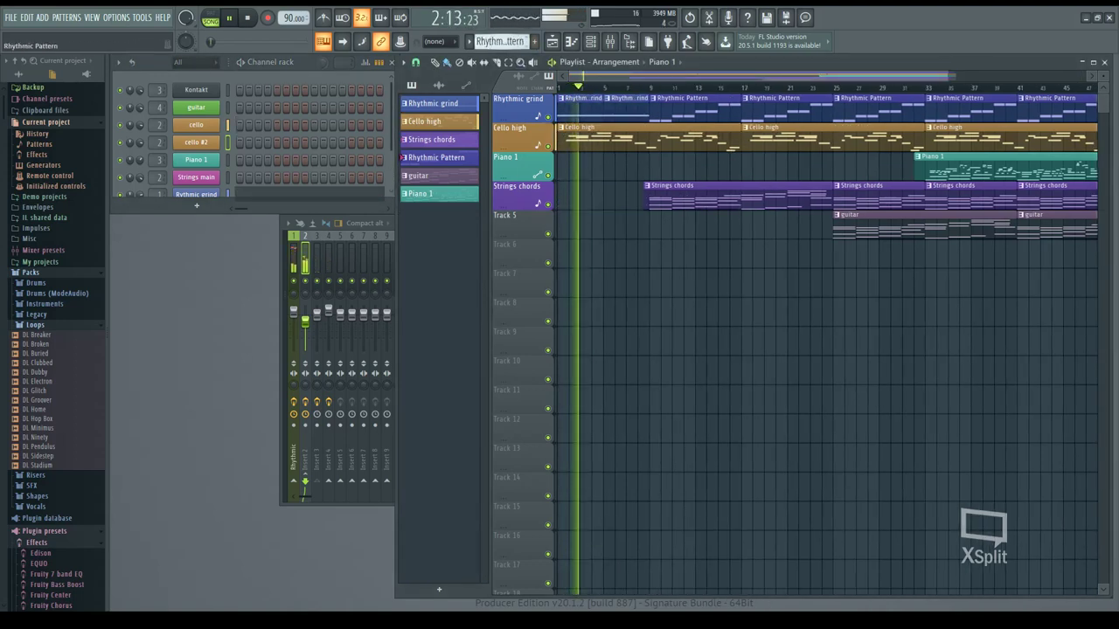
{"action": "key", "text": "F4"}
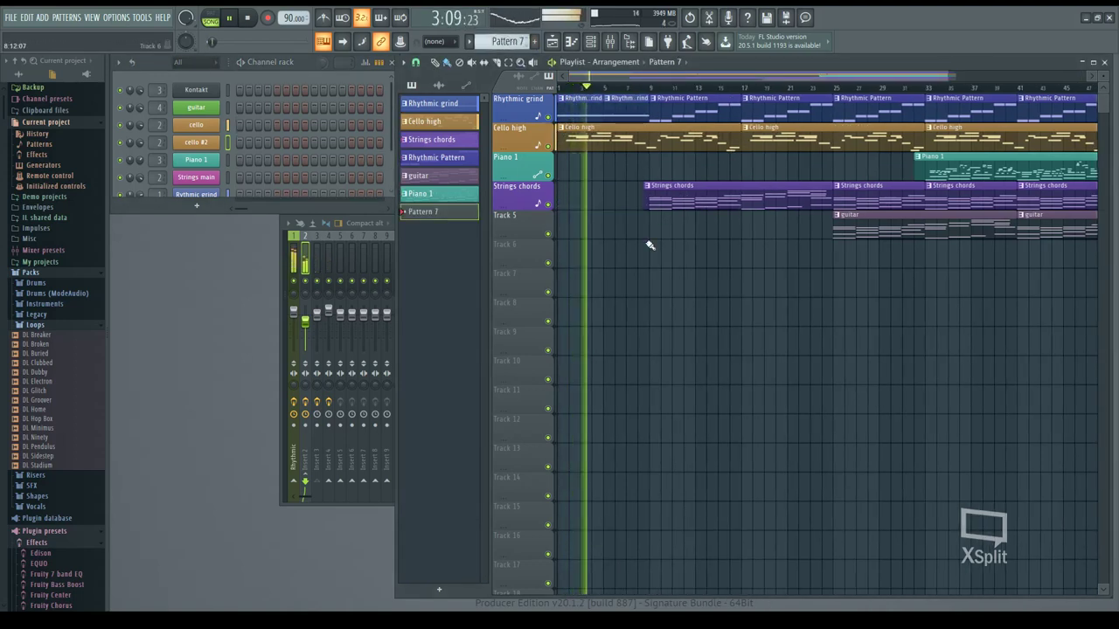
{"action": "left_click", "coordinate": [560, 248]}
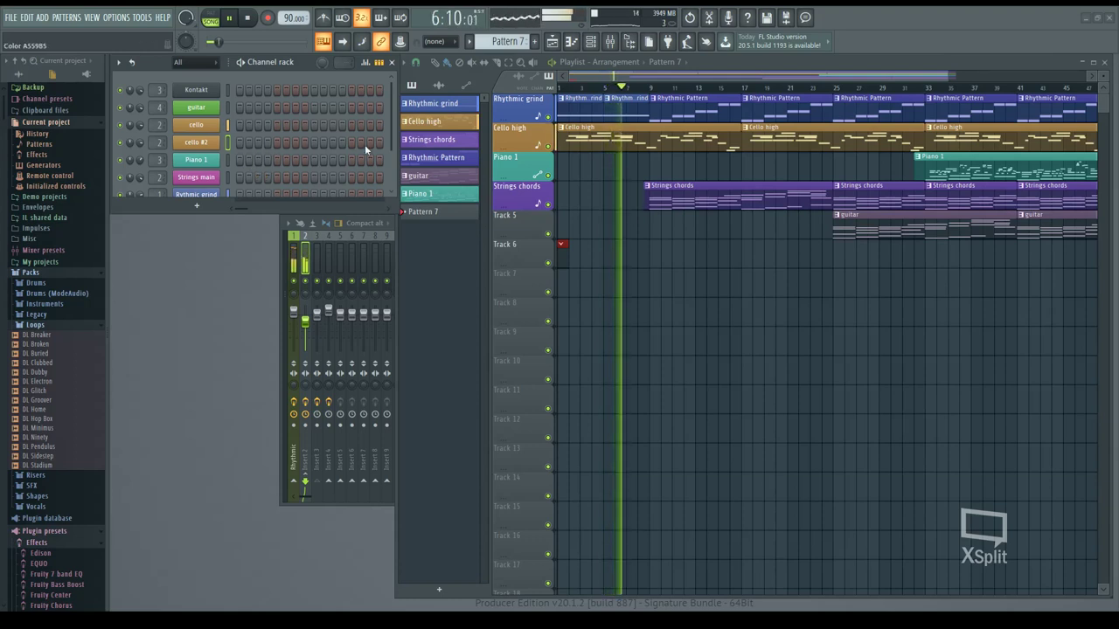
Name the cloned cello channel cello low and add a long E3 note at bar 1 in its piano roll.
{"action": "left_click", "coordinate": [236, 145]}
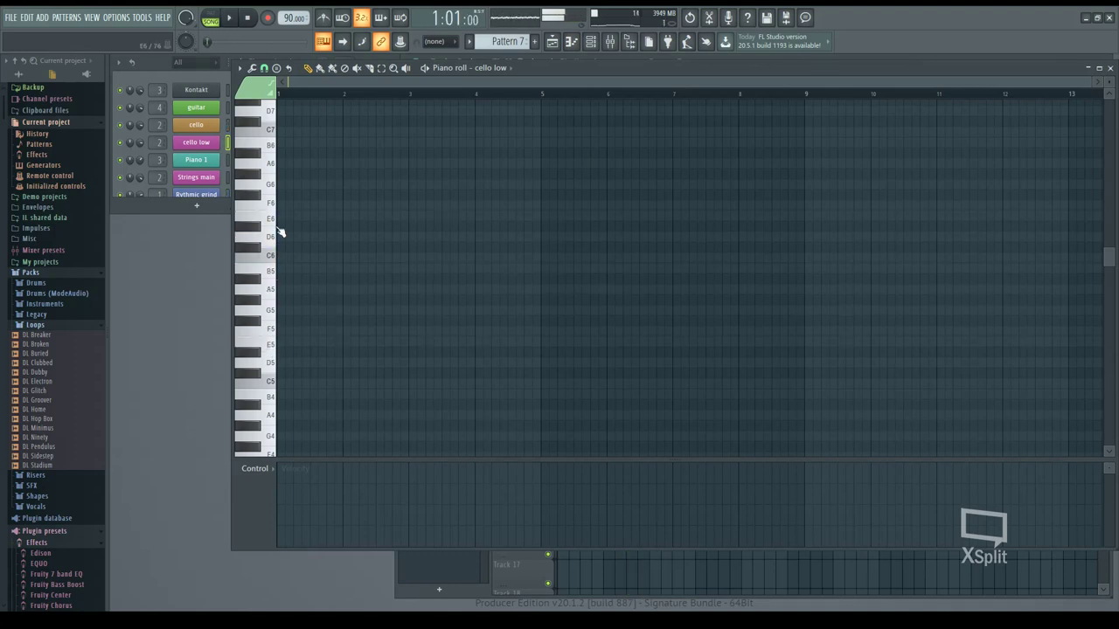
{"action": "scroll", "coordinate": [273, 280], "scroll_direction": "down", "scroll_amount": 5}
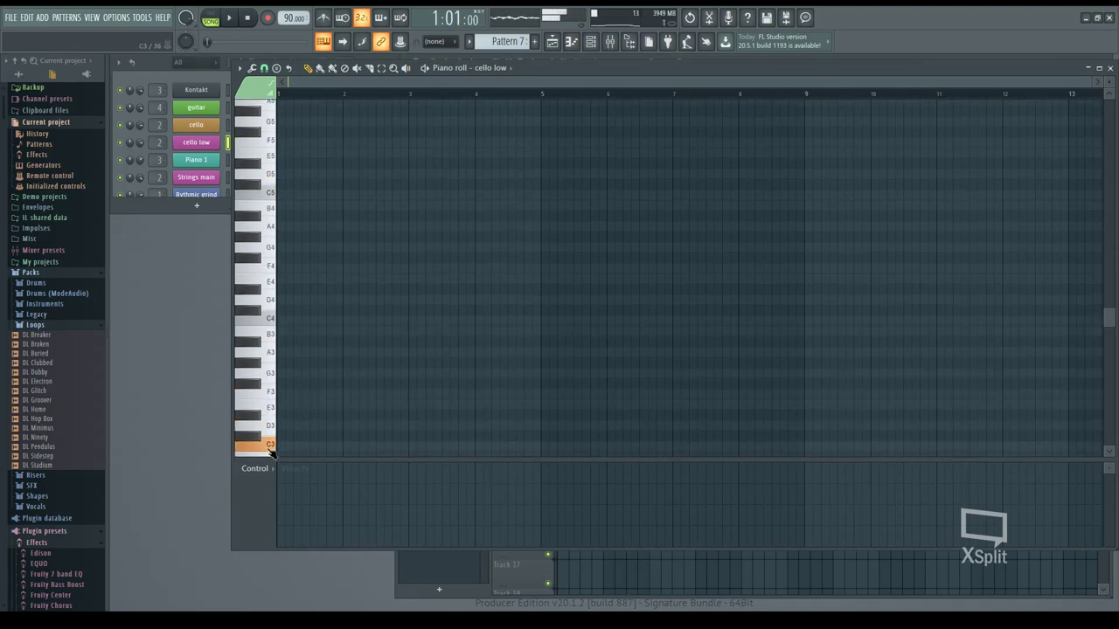
{"action": "scroll", "coordinate": [271, 446], "scroll_direction": "down", "scroll_amount": 4}
{"action": "left_click", "coordinate": [265, 316]}
{"action": "key", "text": "space"}
{"action": "left_click", "coordinate": [270, 282]}
{"action": "key", "text": "space"}
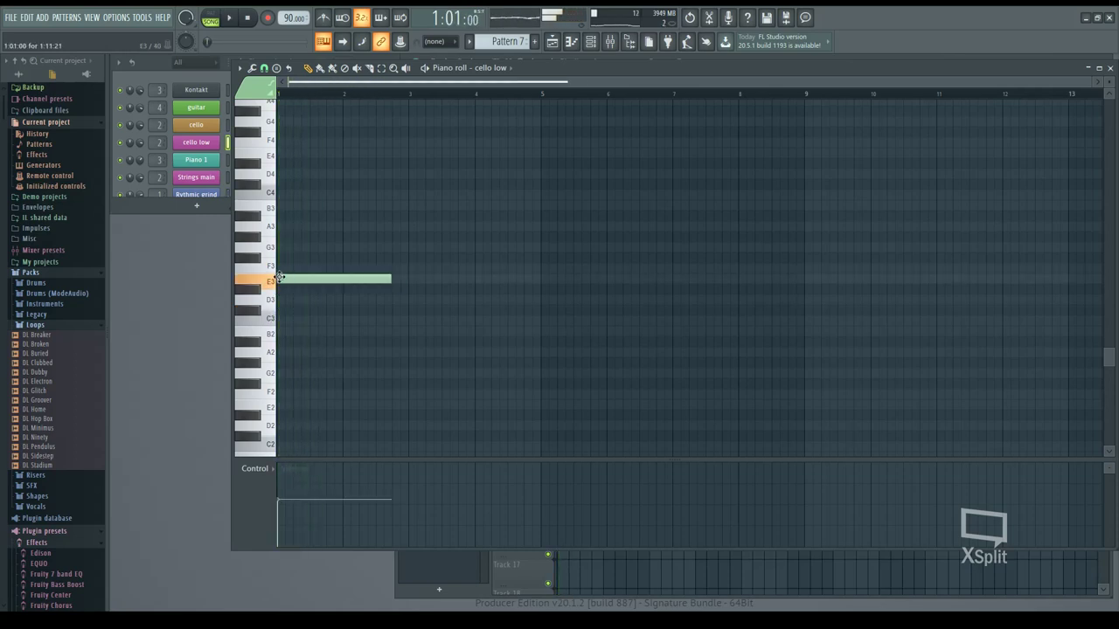
Shorten the cello low E3 note at bar 1 to one bar and add matching E3 notes at bars 3, 5 and 7.
{"action": "key", "text": "space"}
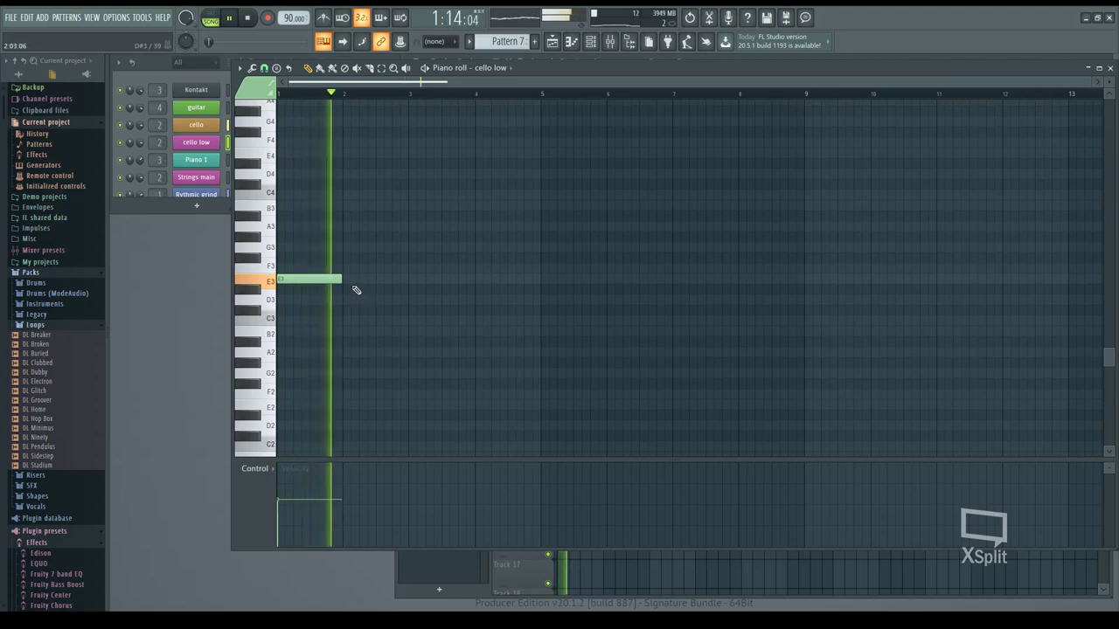
{"action": "left_click", "coordinate": [413, 280]}
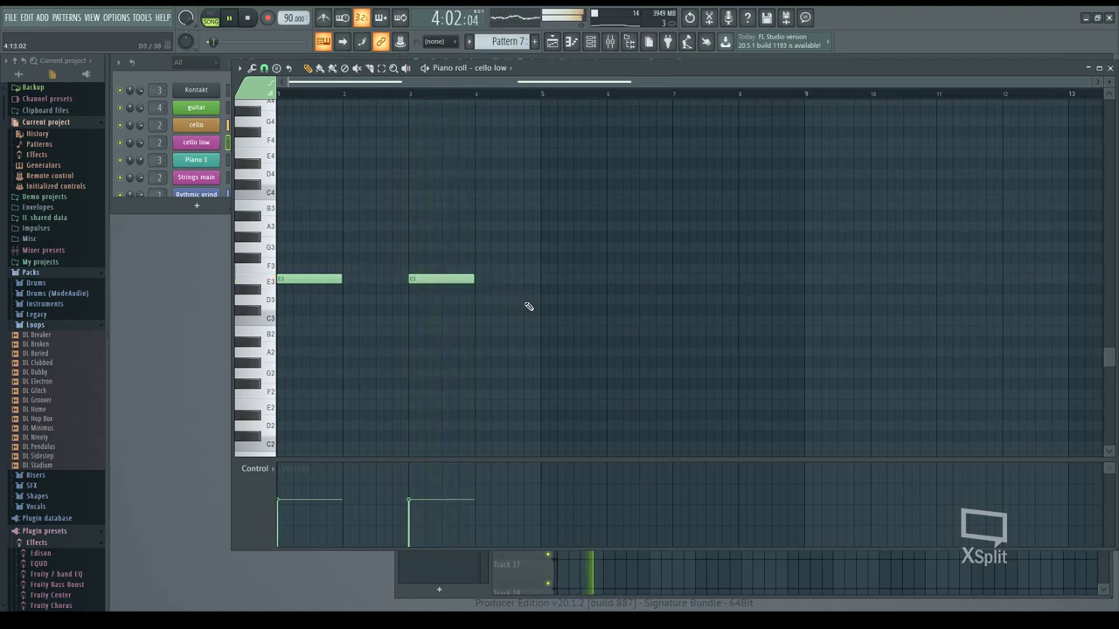
{"action": "left_click", "coordinate": [550, 282]}
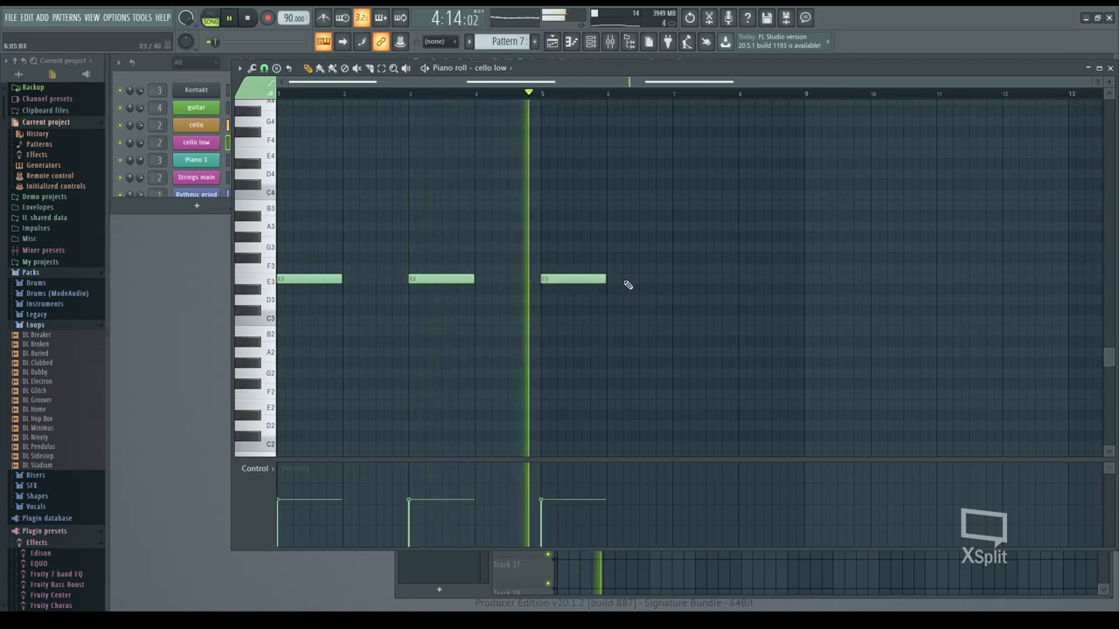
{"action": "left_click", "coordinate": [674, 279]}
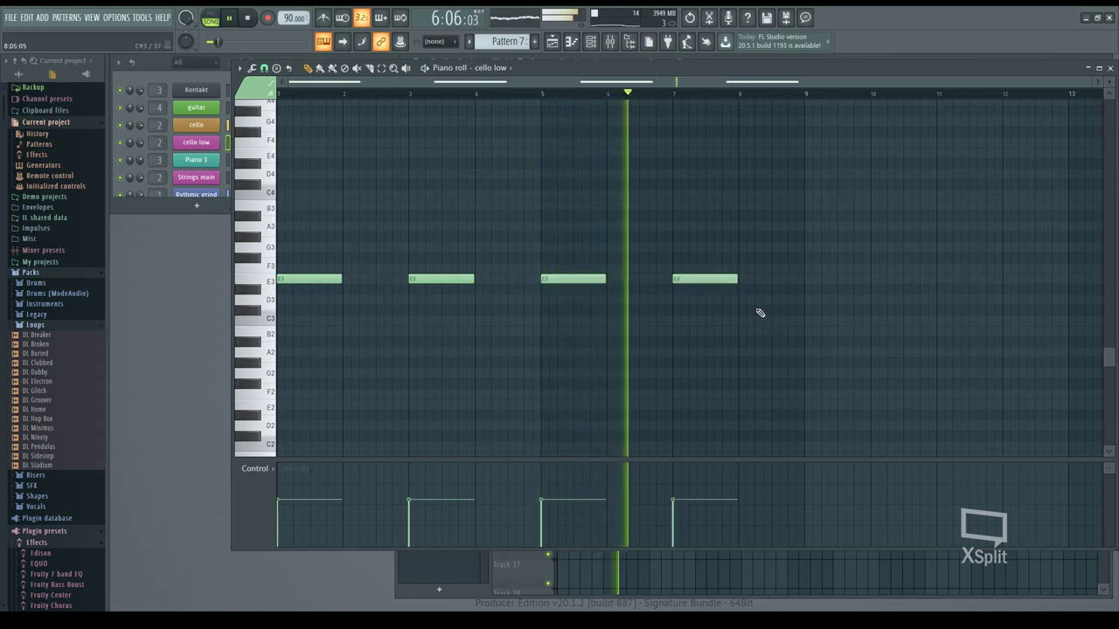
{"action": "left_click", "coordinate": [809, 321]}
{"action": "left_click_drag", "start_coordinate": [866, 321], "coordinate": [936, 320]}
{"action": "left_click_drag", "start_coordinate": [754, 95], "coordinate": [930, 110]}
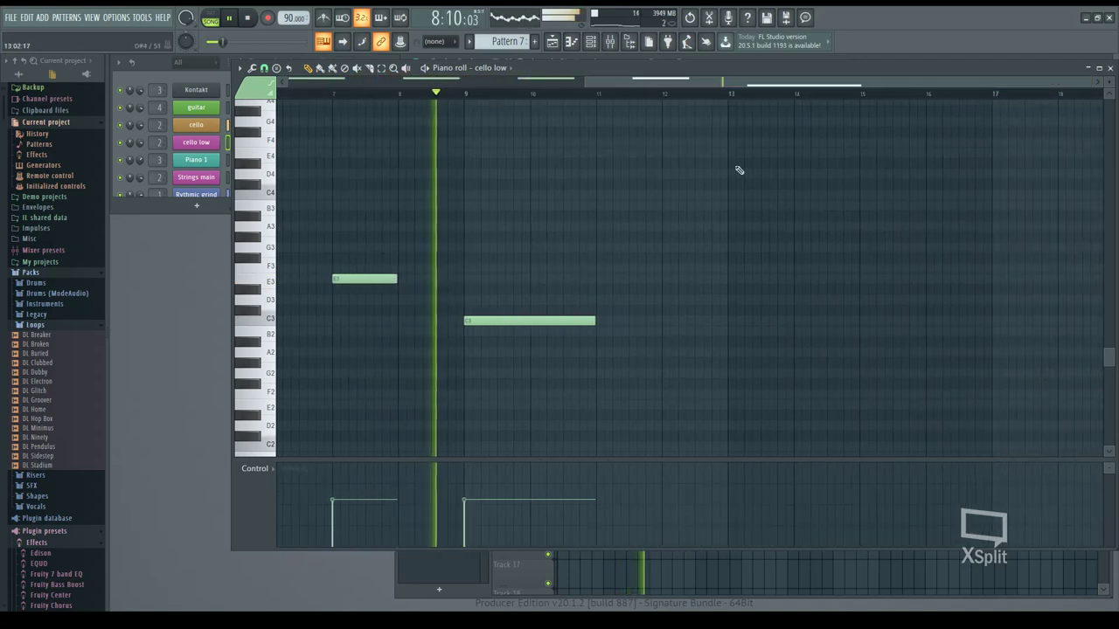
{"action": "right_click", "coordinate": [537, 320]}
In the Strings chords pattern, add two-bar cello low notes C3, D3, E3 and G3 at bars 1, 3, 5 and 7.
{"action": "key", "text": "space"}
{"action": "left_click", "coordinate": [1110, 69]}
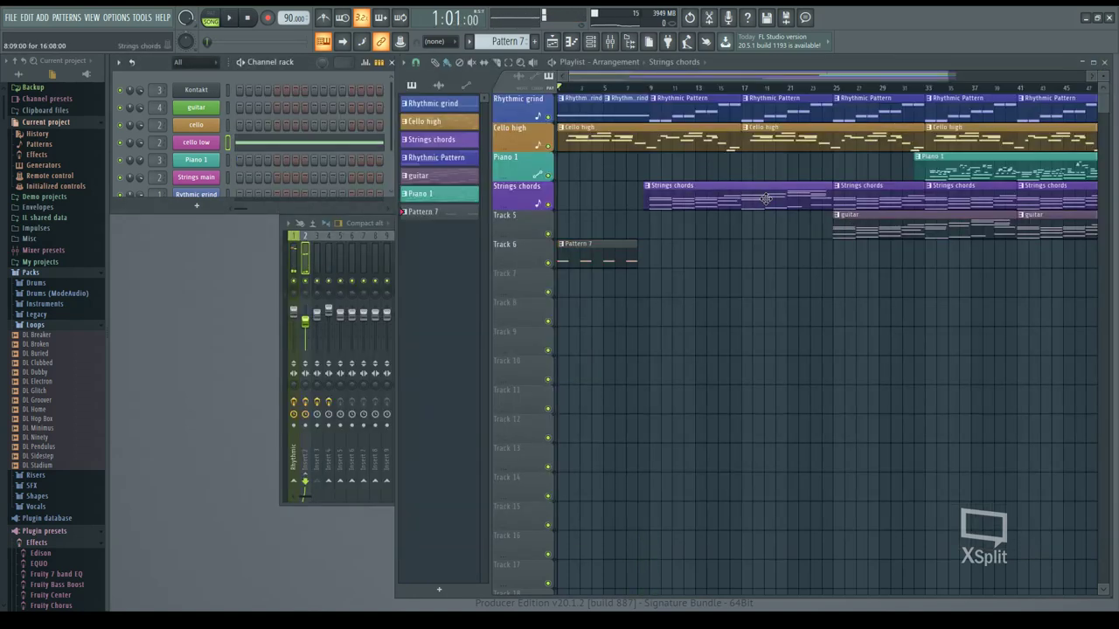
{"action": "left_click", "coordinate": [218, 145]}
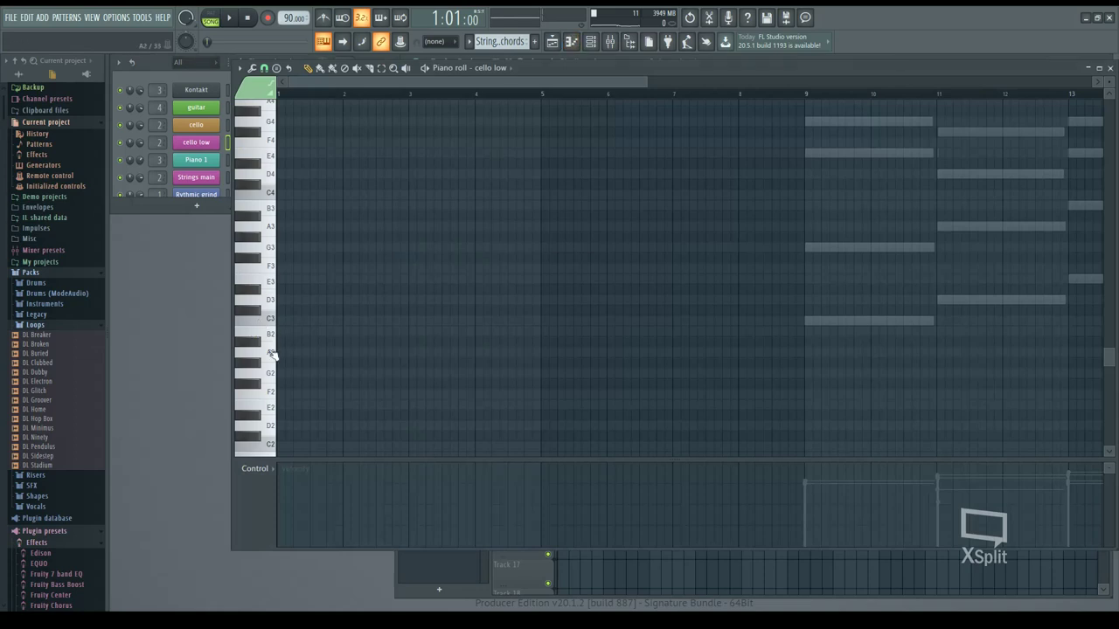
{"action": "left_click", "coordinate": [282, 319]}
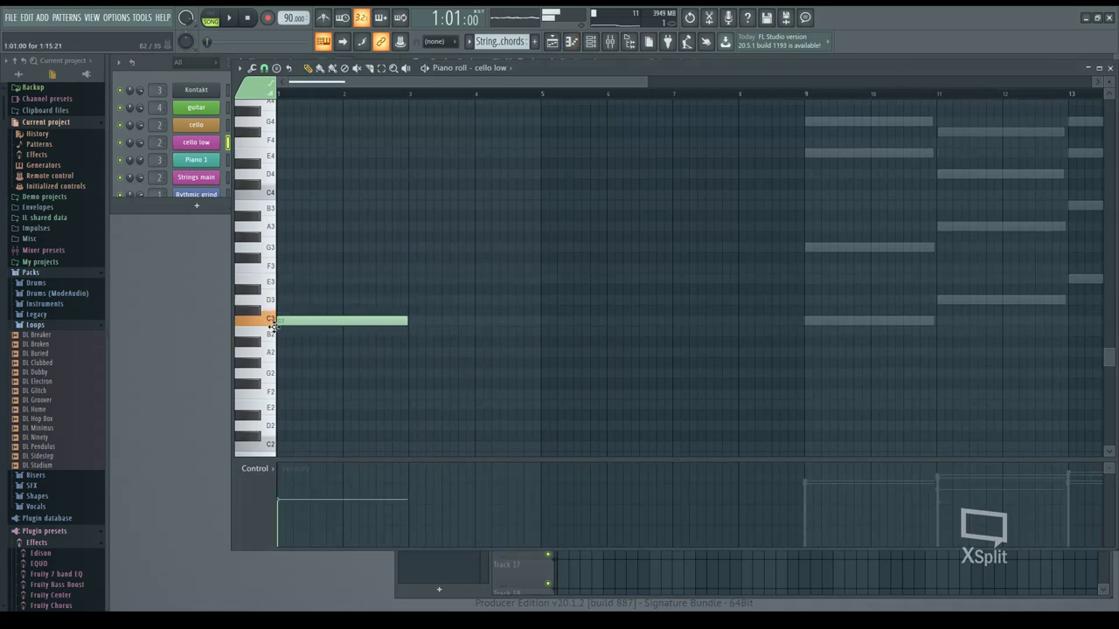
{"action": "left_click", "coordinate": [417, 301]}
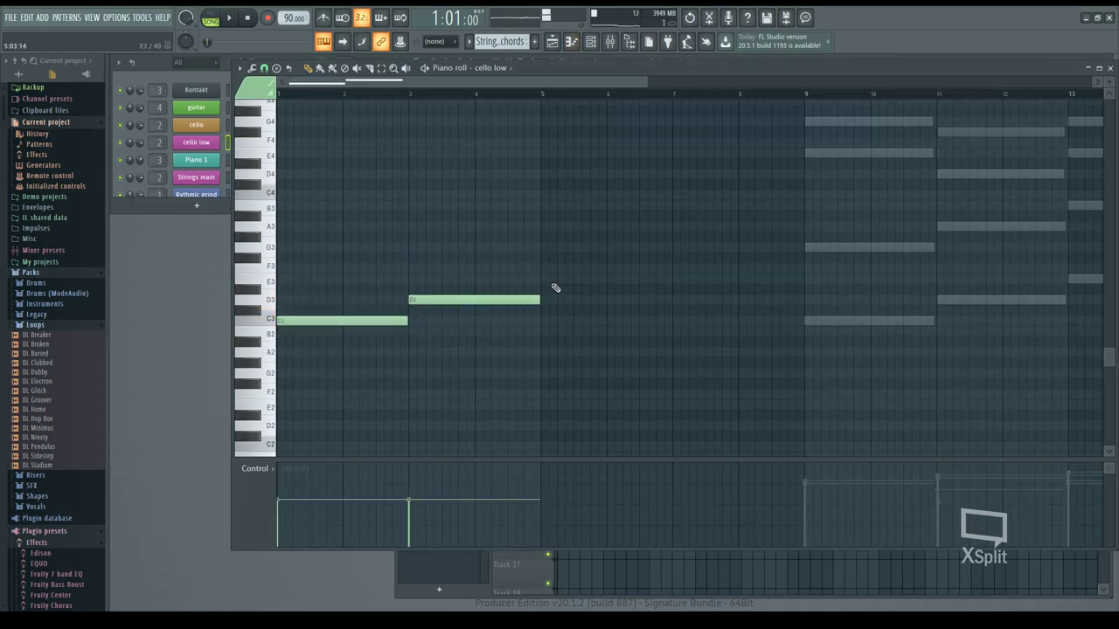
{"action": "left_click", "coordinate": [546, 278]}
{"action": "left_click", "coordinate": [675, 246]}
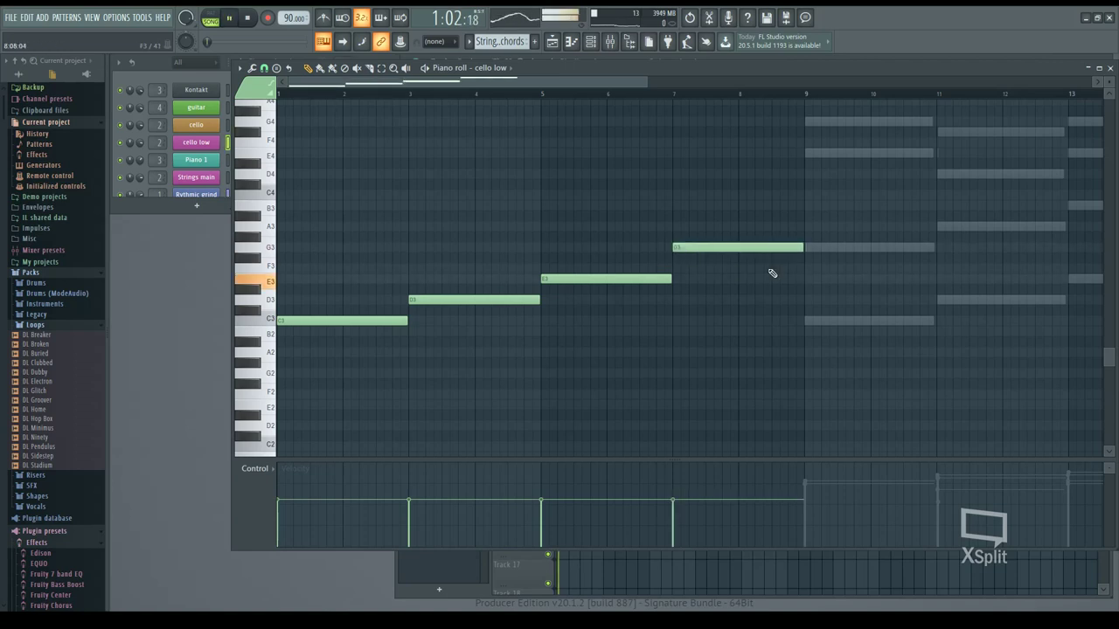
Shift all four cello low notes to start at bar 9, and add two-bar C3, D3, E3 and G3 notes at bars 17, 19, 21 and 23.
{"action": "scroll", "coordinate": [741, 306], "scroll_direction": "down", "scroll_amount": 4}
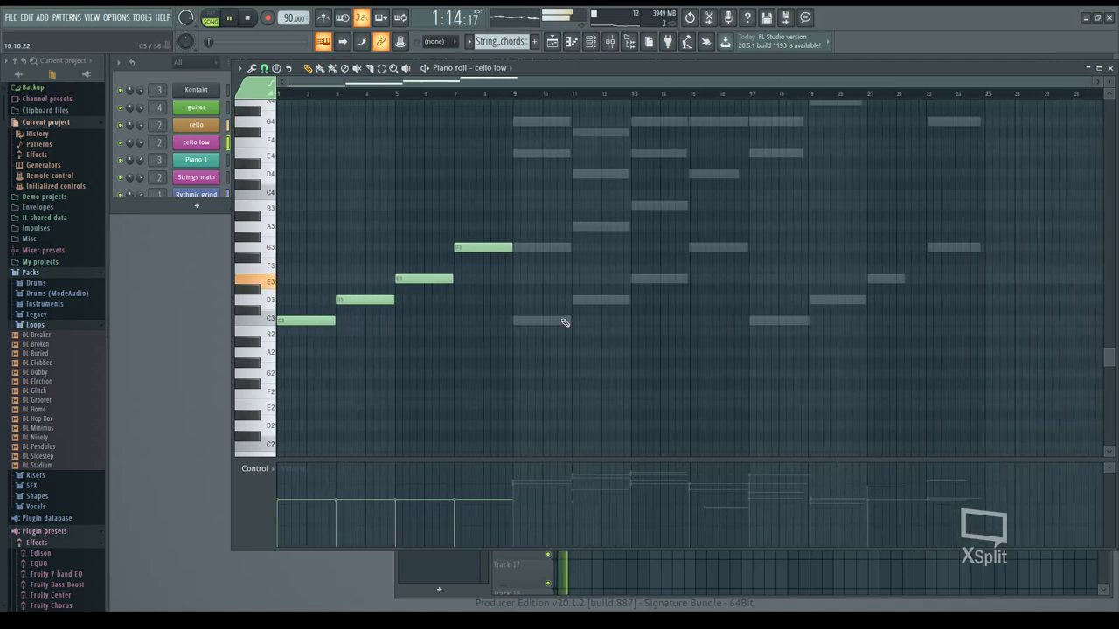
{"action": "key", "text": "ctrl+a"}
{"action": "left_click_drag", "start_coordinate": [294, 321], "coordinate": [520, 319]}
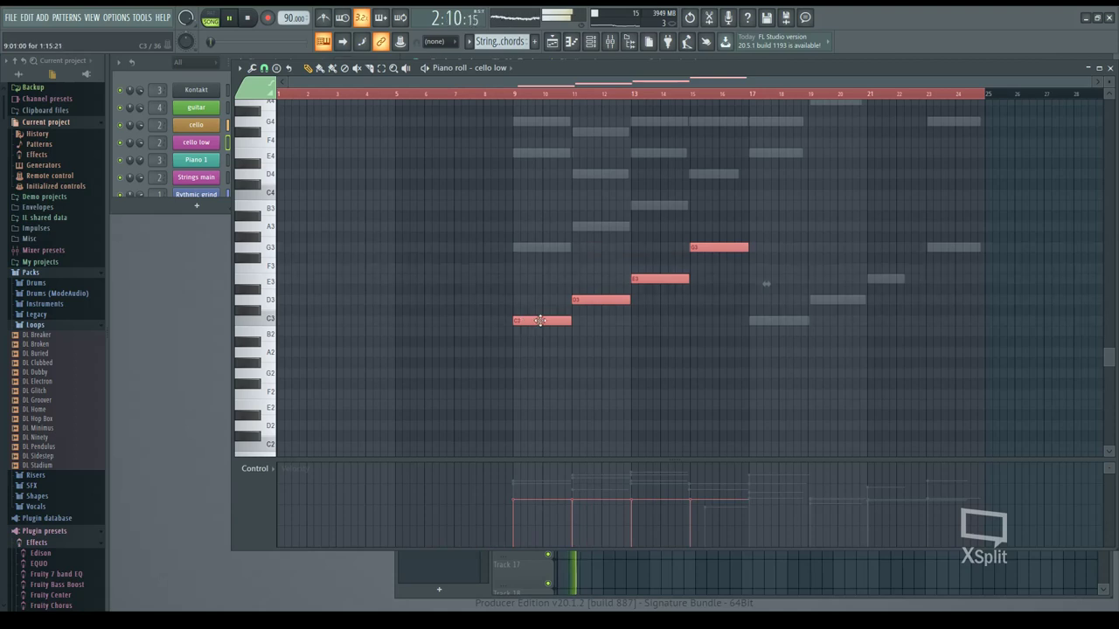
{"action": "left_click", "coordinate": [757, 323]}
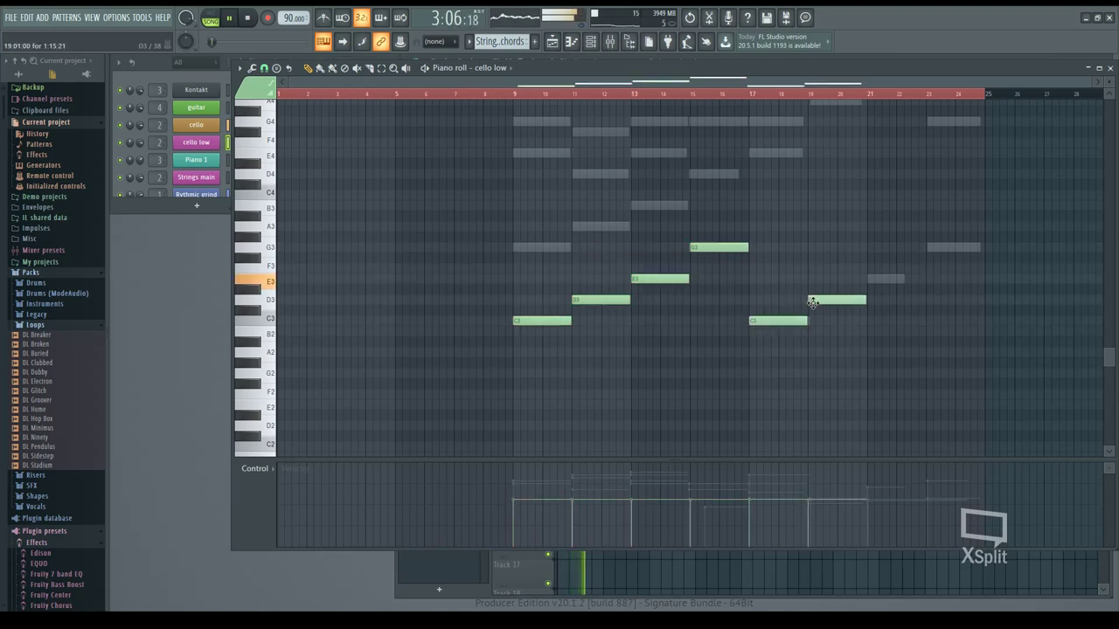
{"action": "left_click", "coordinate": [870, 280]}
{"action": "left_click", "coordinate": [929, 247]}
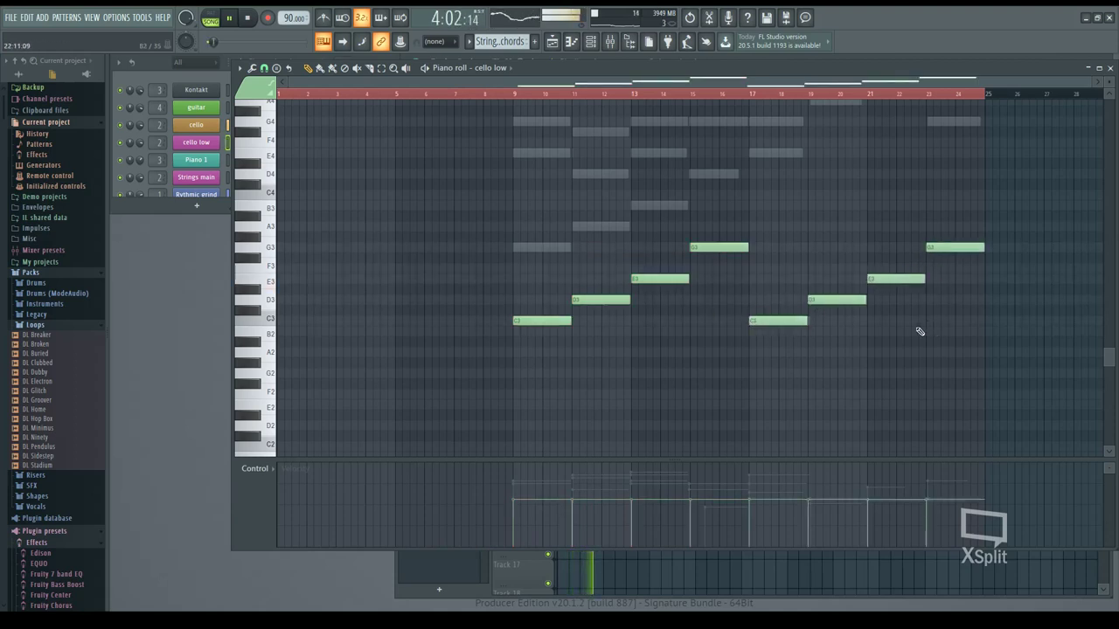
{"action": "scroll", "coordinate": [912, 337], "scroll_direction": "up", "scroll_amount": 6}
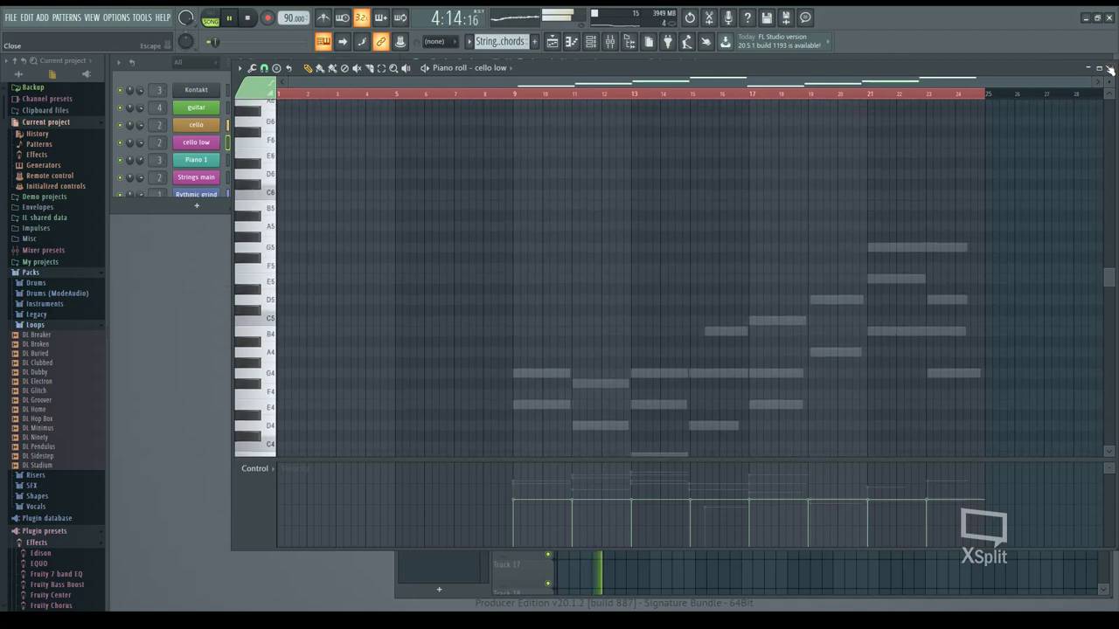
{"action": "left_click", "coordinate": [1109, 67]}
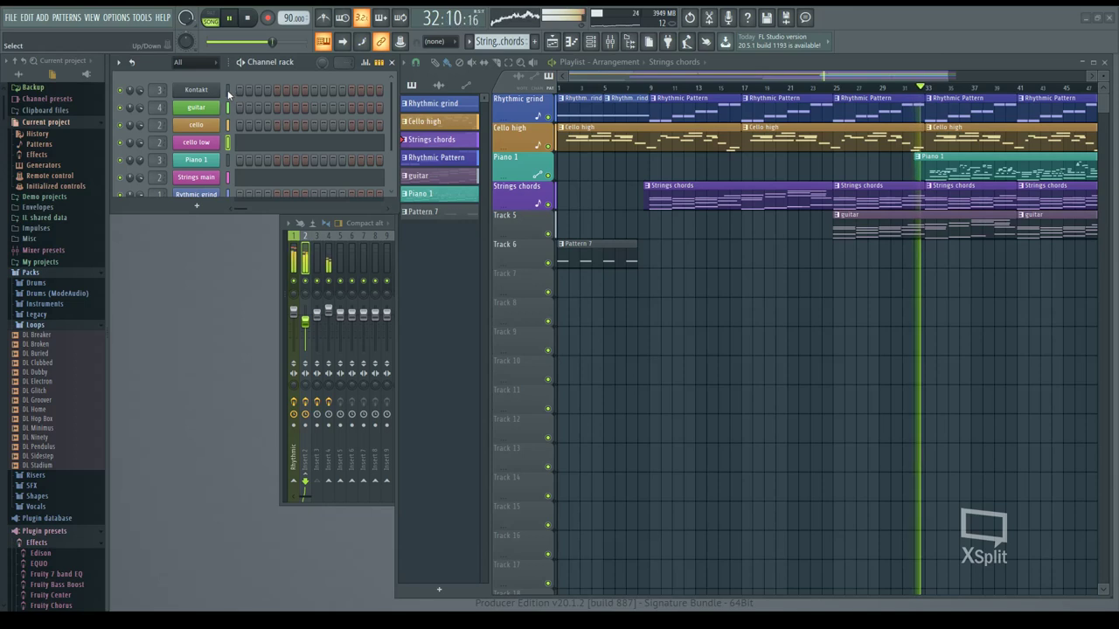
Audition the Rhythmic grind pattern on its own, and return to song mode.
{"action": "key", "text": "space"}
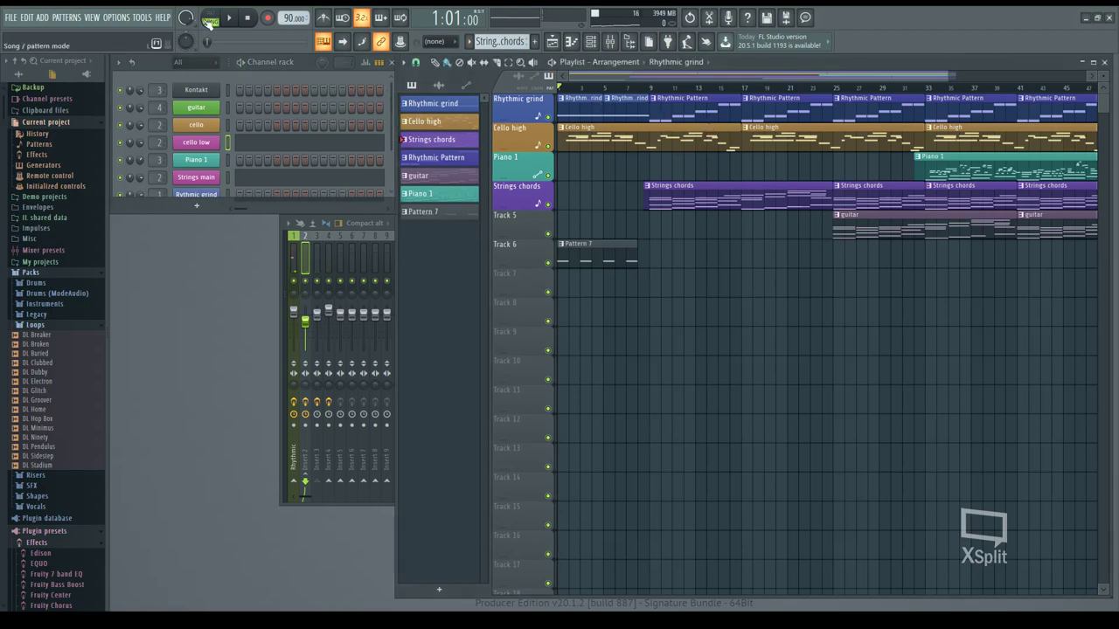
{"action": "left_click", "coordinate": [576, 110]}
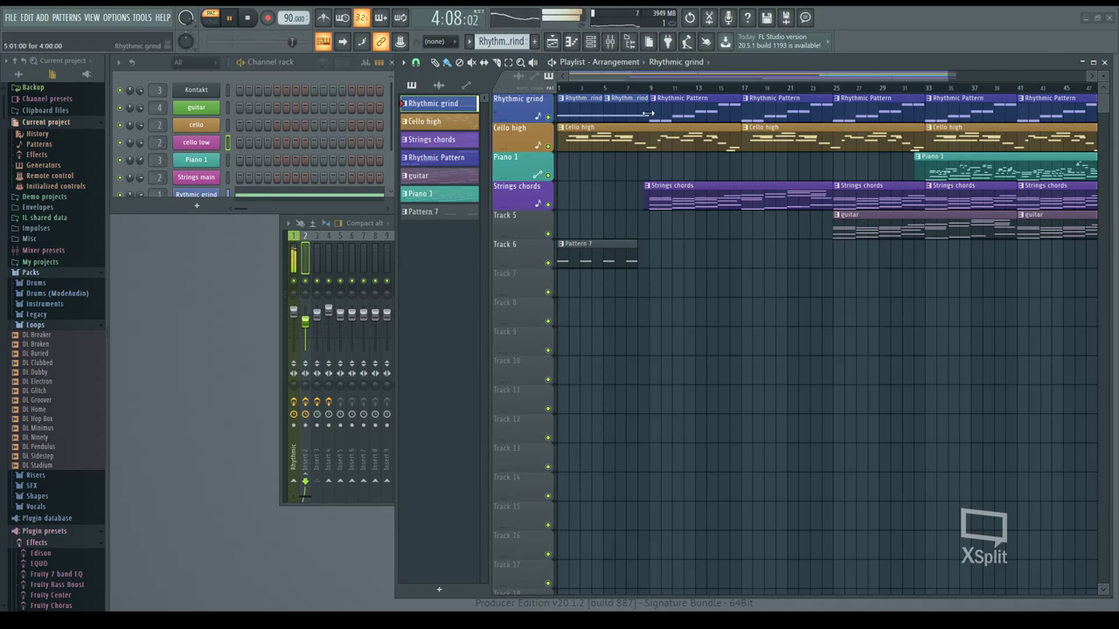
{"action": "key", "text": "l"}
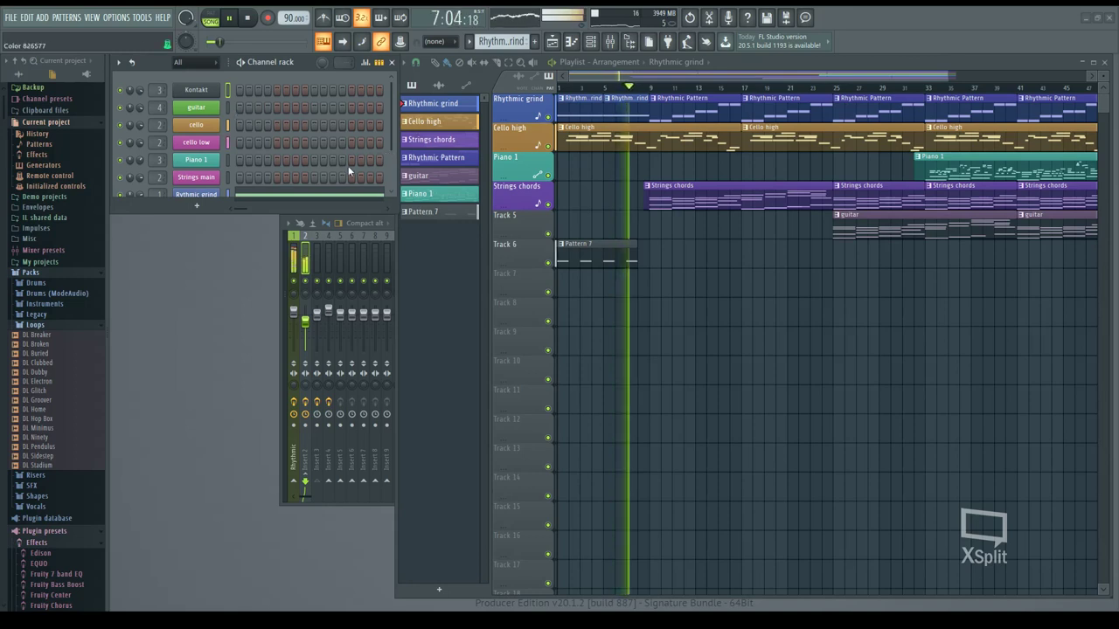
Rename the Kontakt channel as Peruvian Voices and recolour it muted purple.
{"action": "scroll", "coordinate": [503, 41], "scroll_direction": "down", "scroll_amount": 4}
{"action": "scroll", "coordinate": [494, 42], "scroll_direction": "down", "scroll_amount": 2}
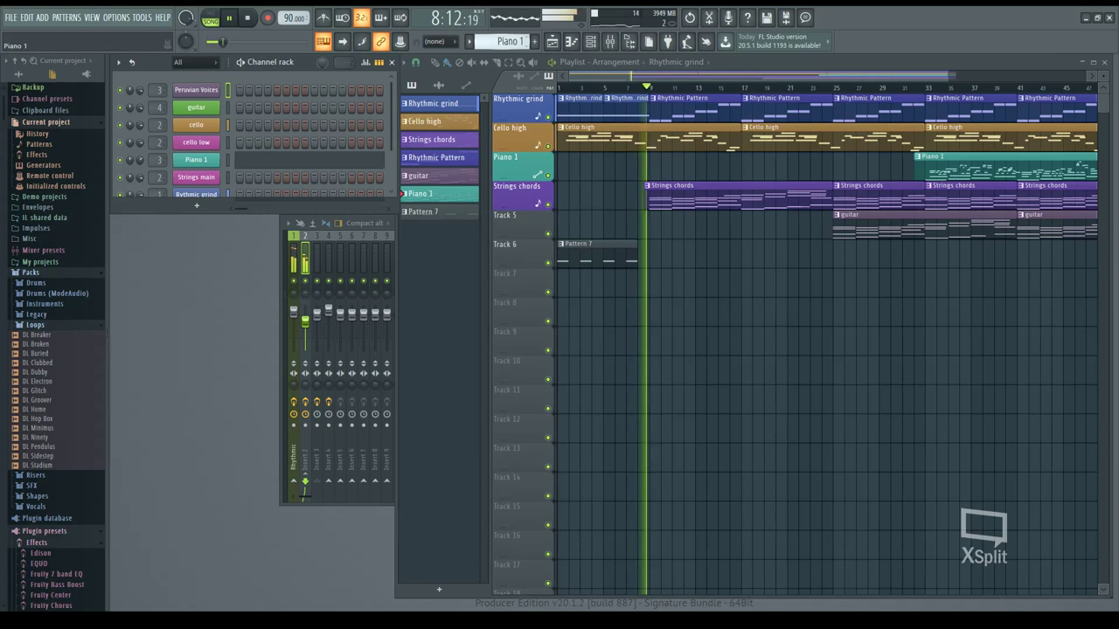
{"action": "scroll", "coordinate": [494, 42], "scroll_direction": "down", "scroll_amount": 1}
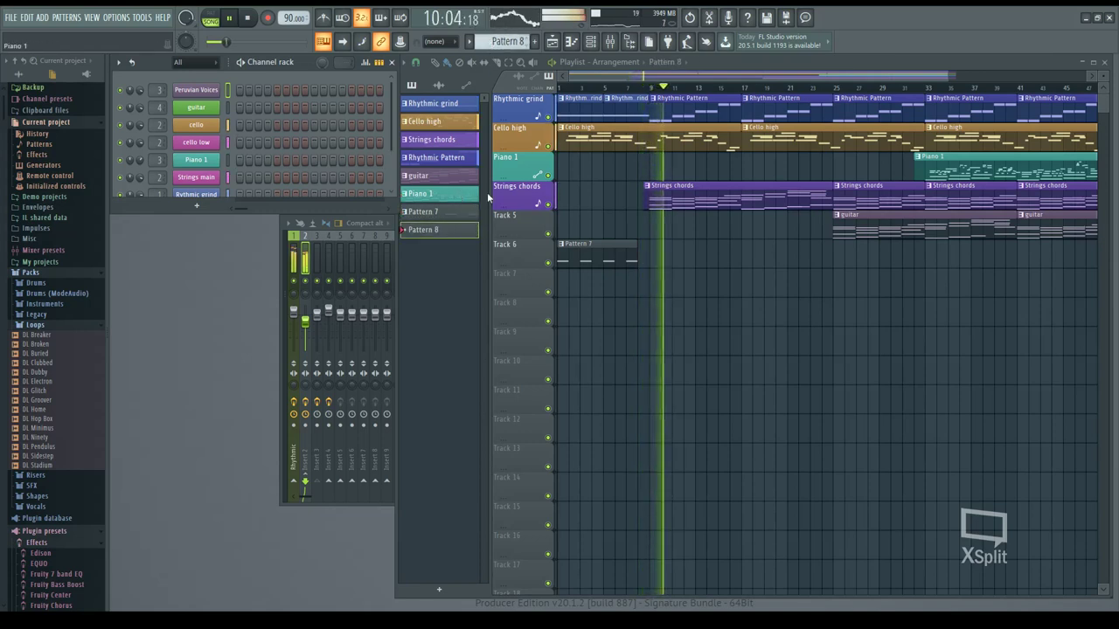
Rename Pattern 7 as Cello low with a brown colour, and name Track 6 and Track 5 after their clips, Cello low and guitar.
{"action": "scroll", "coordinate": [499, 43], "scroll_direction": "up", "scroll_amount": 1}
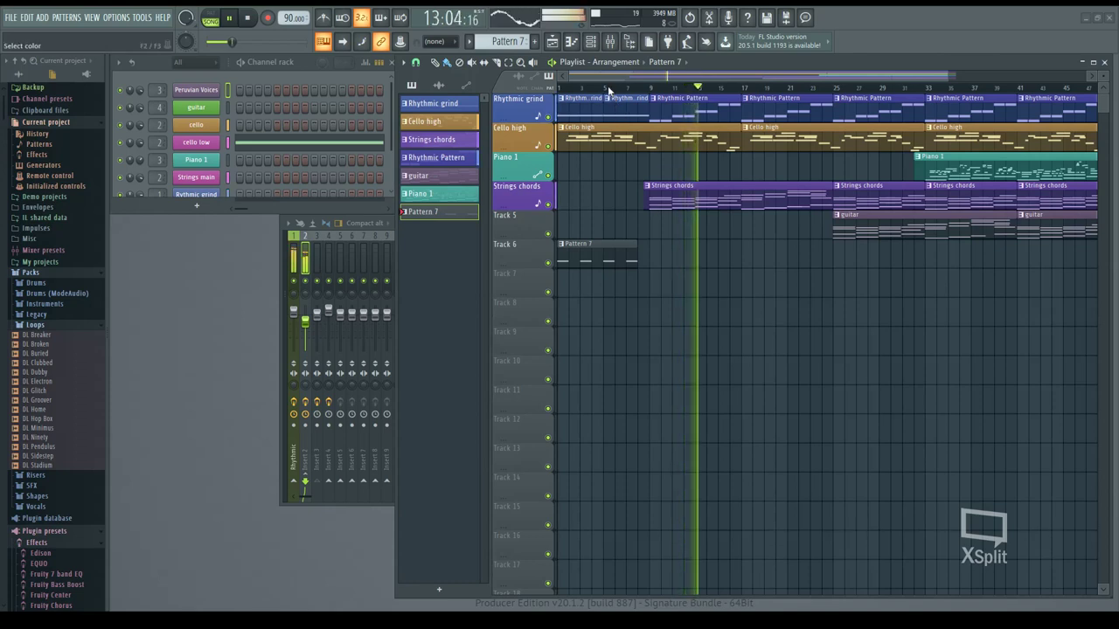
{"action": "left_click", "coordinate": [591, 248]}
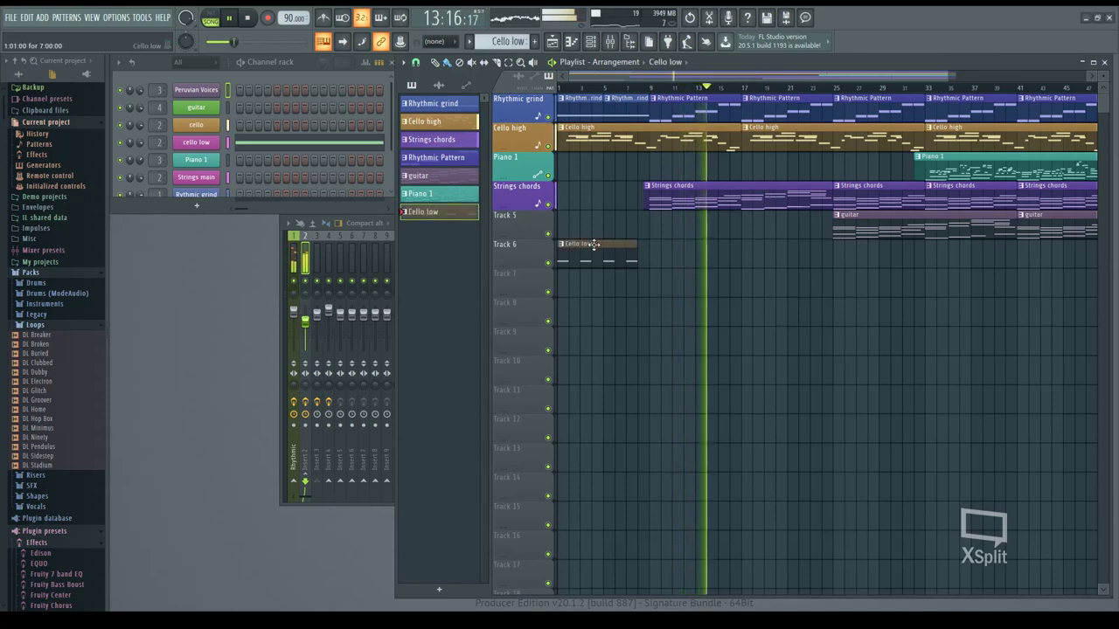
{"action": "left_click", "coordinate": [542, 258]}
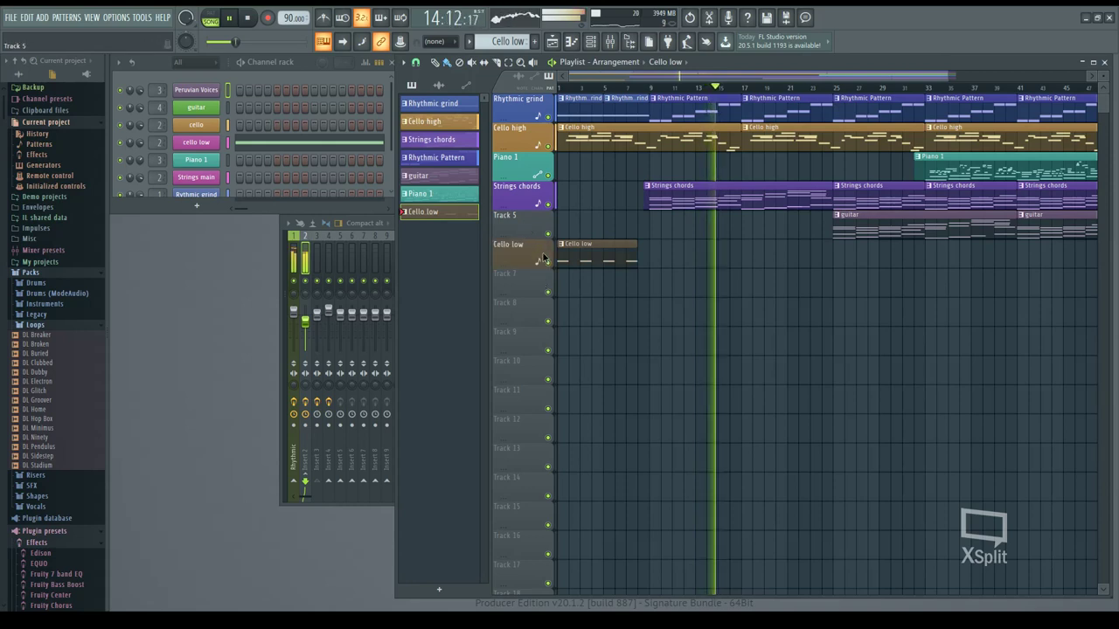
{"action": "left_click", "coordinate": [543, 229]}
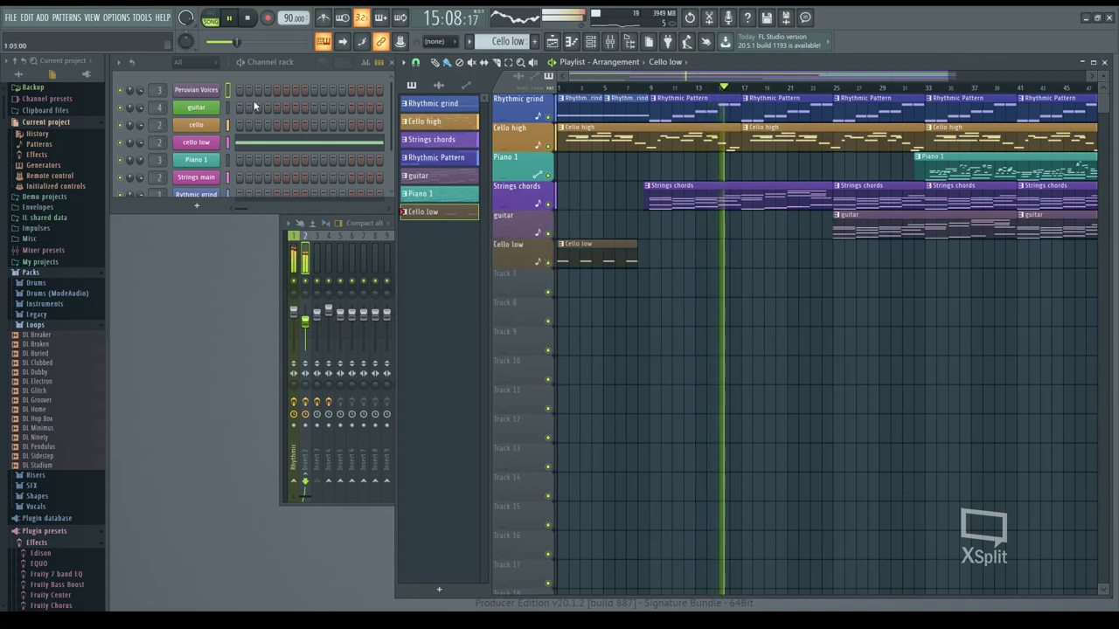
Create a new empty pattern and adjust the reverb level of the Peruvian Quechua Phrases 1 TM instrument in Kontakt.
{"action": "key", "text": "F4"}
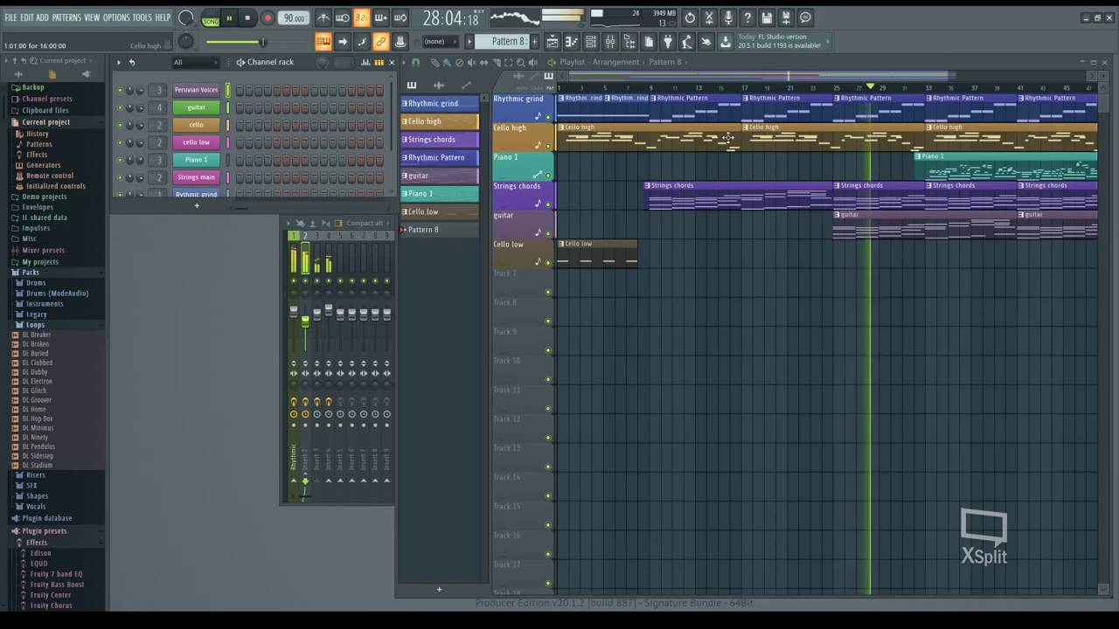
{"action": "left_click", "coordinate": [194, 90]}
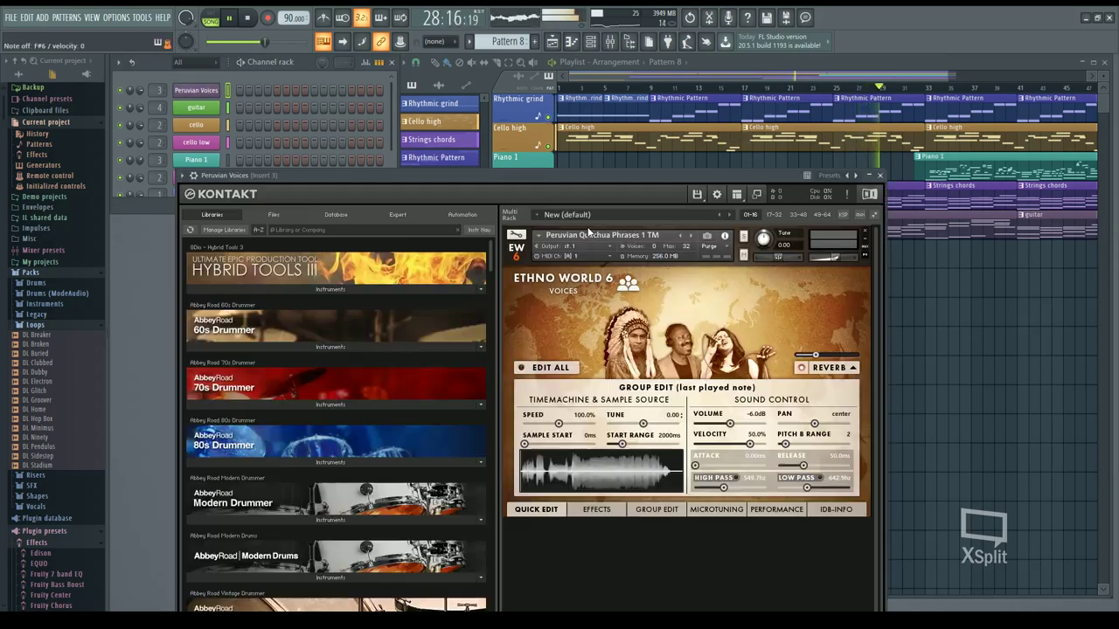
{"action": "left_click_drag", "start_coordinate": [819, 359], "coordinate": [816, 359]}
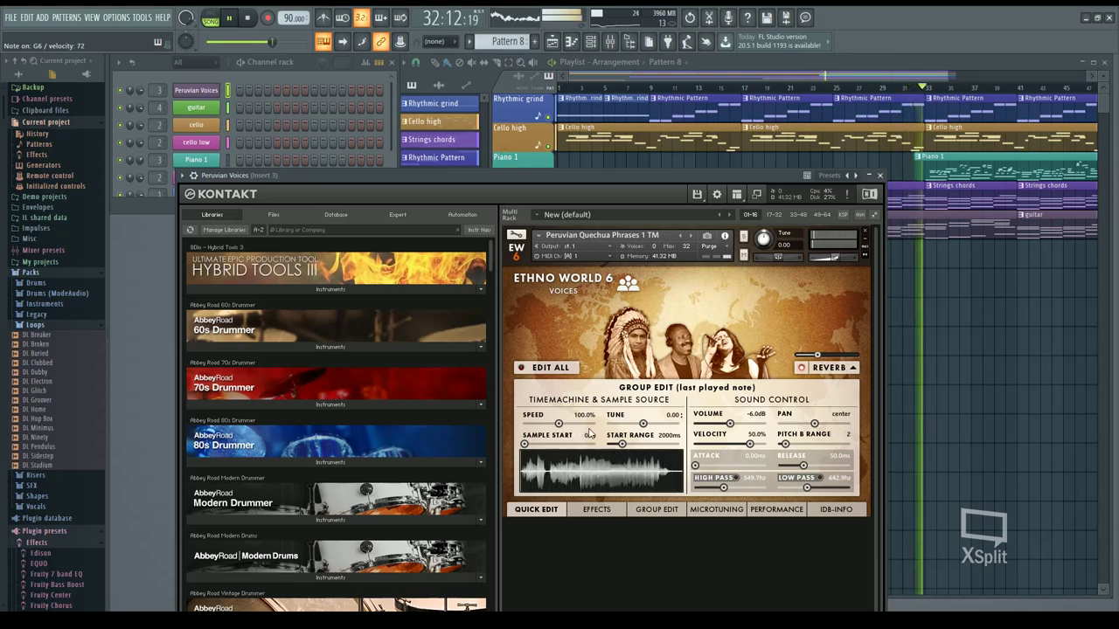
{"action": "left_click_drag", "start_coordinate": [696, 466], "coordinate": [706, 470]}
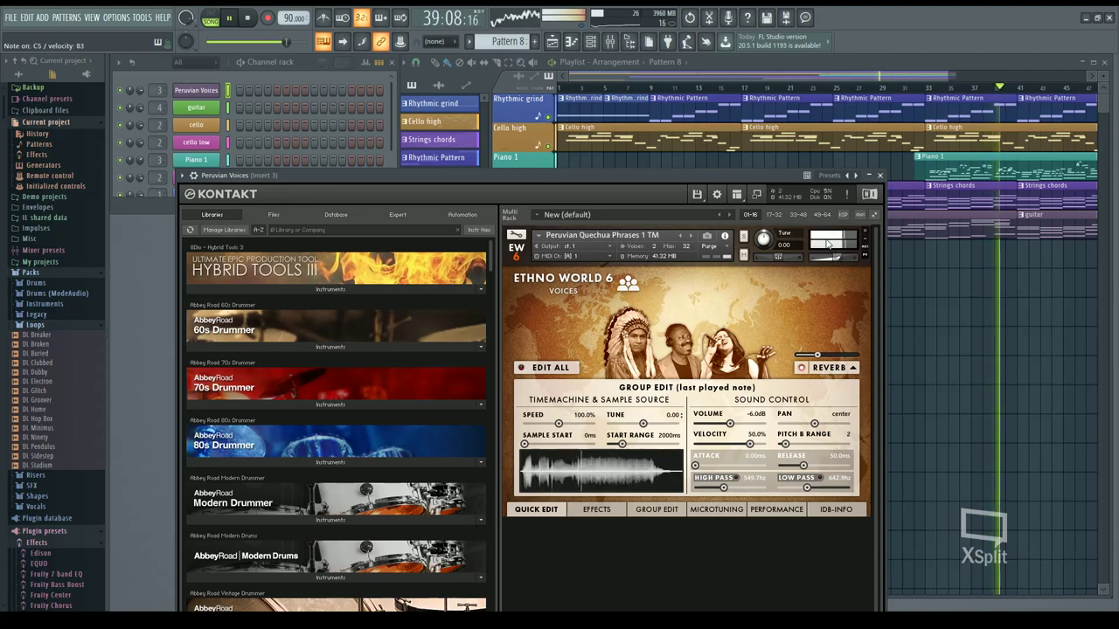
{"action": "left_click", "coordinate": [880, 175]}
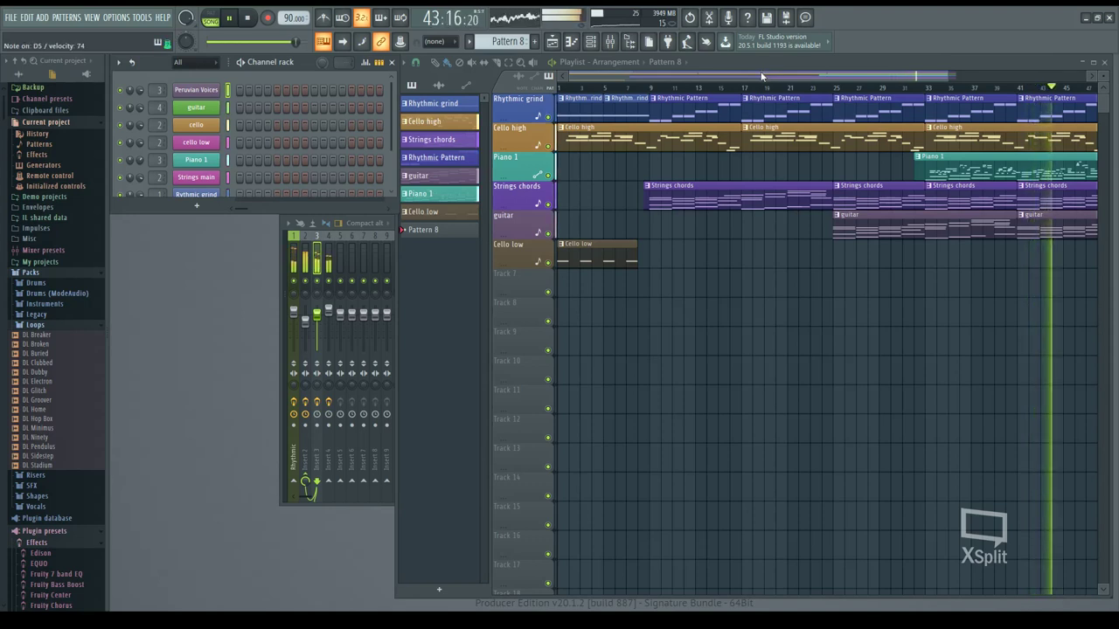
Save the project and set the Peruvian Voices instrument's reverb level to -3.0 dB.
{"action": "key", "text": "ctrl+s"}
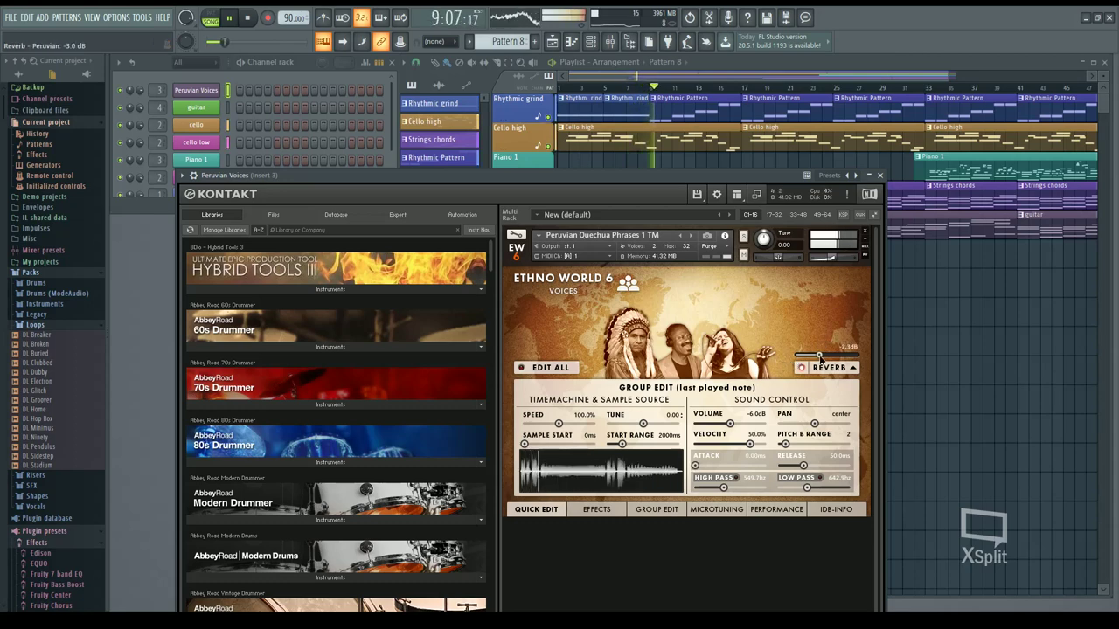
{"action": "left_click", "coordinate": [880, 178]}
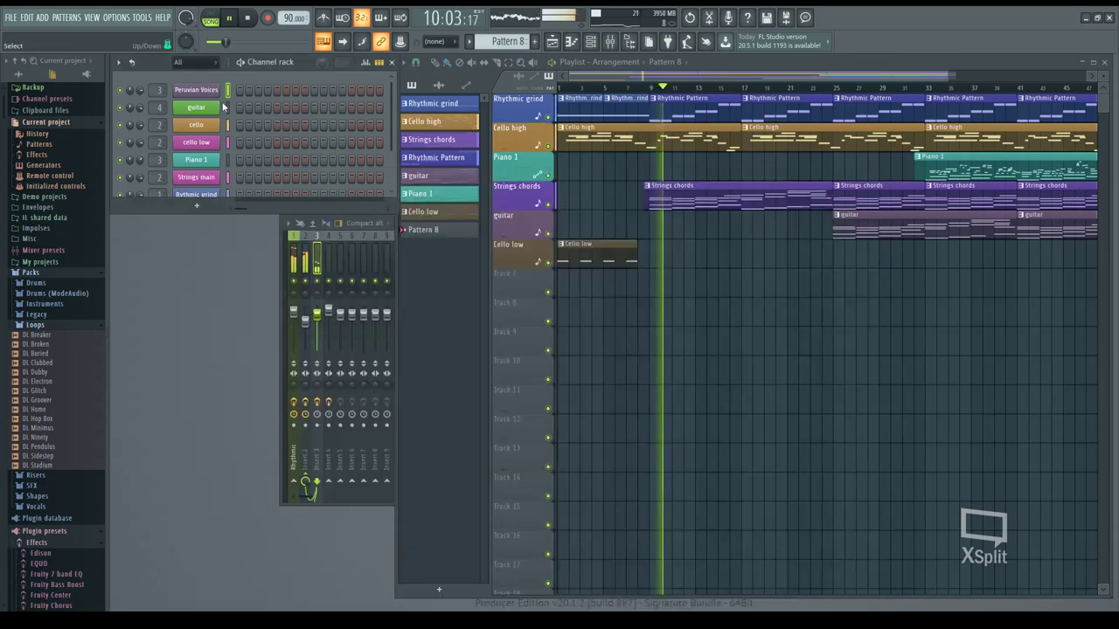
Route the Peruvian Voices channel to mixer insert 6 and name that insert Peruvian voices.
{"action": "left_click", "coordinate": [353, 254]}
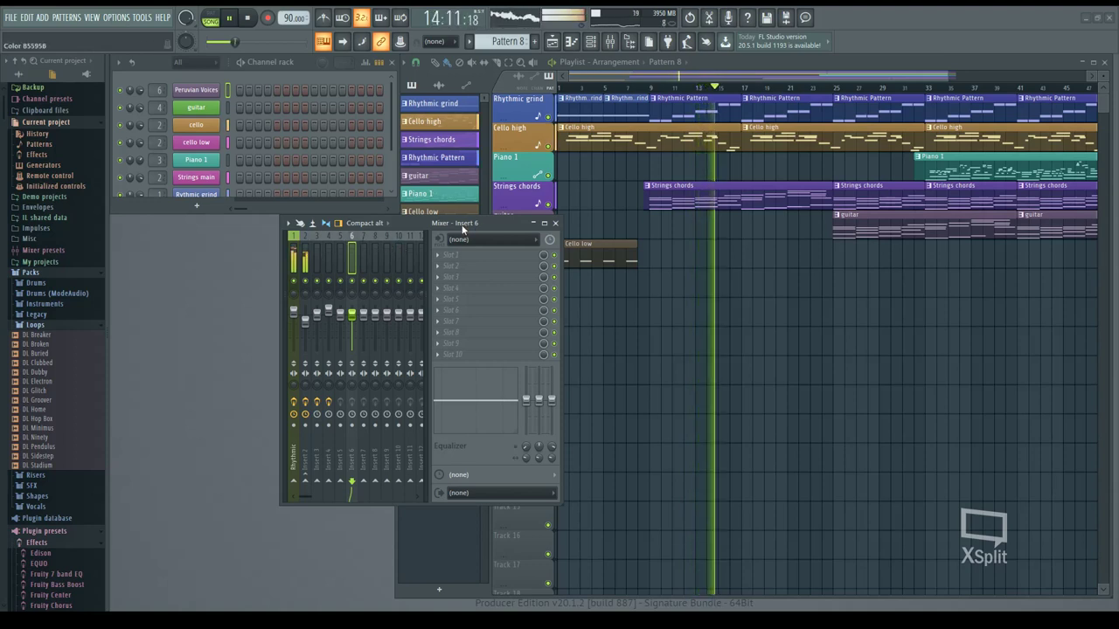
{"action": "key", "text": "ctrl+l"}
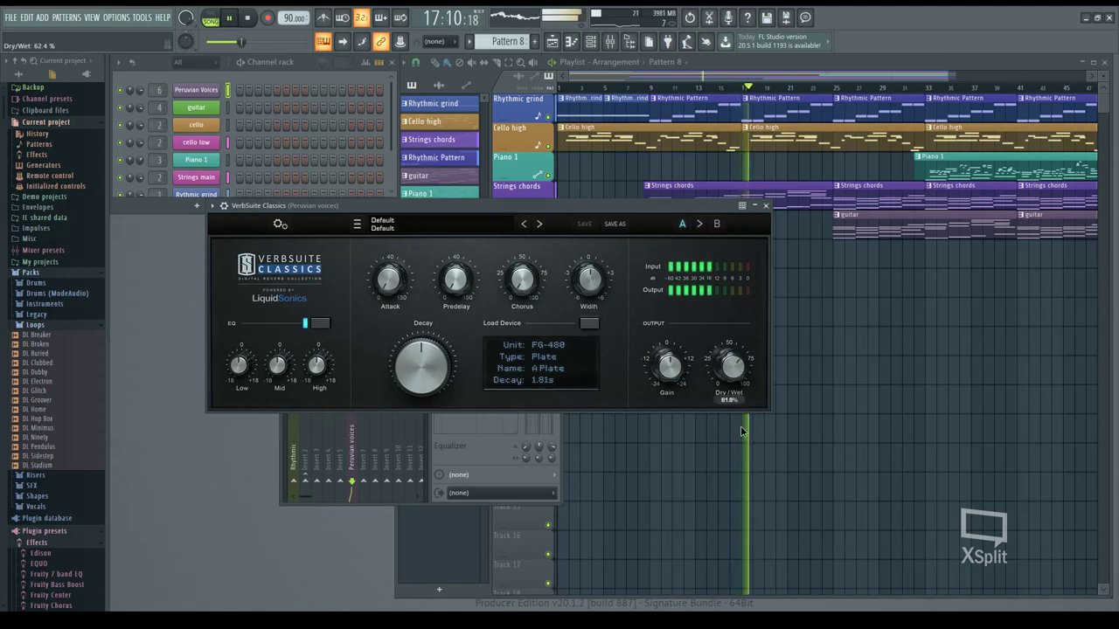
Load VerbSuite Classics on the Peruvian voices insert, raise its output gain to 11.8 dB and reduce the dry/wet mix below 30%.
{"action": "left_click_drag", "start_coordinate": [735, 364], "coordinate": [742, 417]}
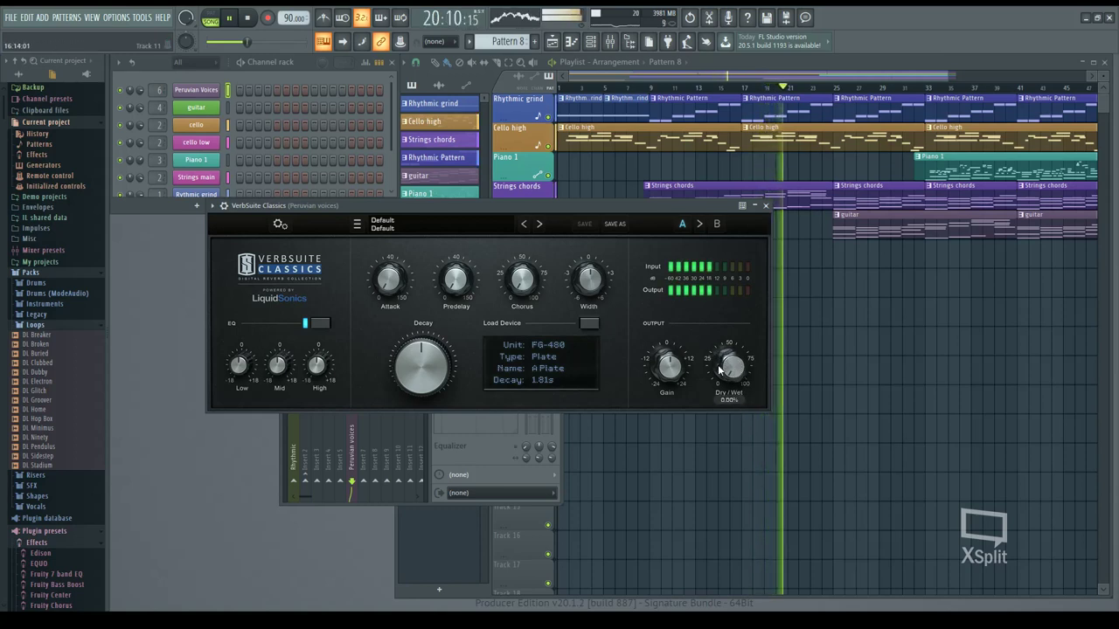
{"action": "left_click_drag", "start_coordinate": [679, 368], "coordinate": [679, 332]}
{"action": "left_click_drag", "start_coordinate": [727, 366], "coordinate": [722, 311]}
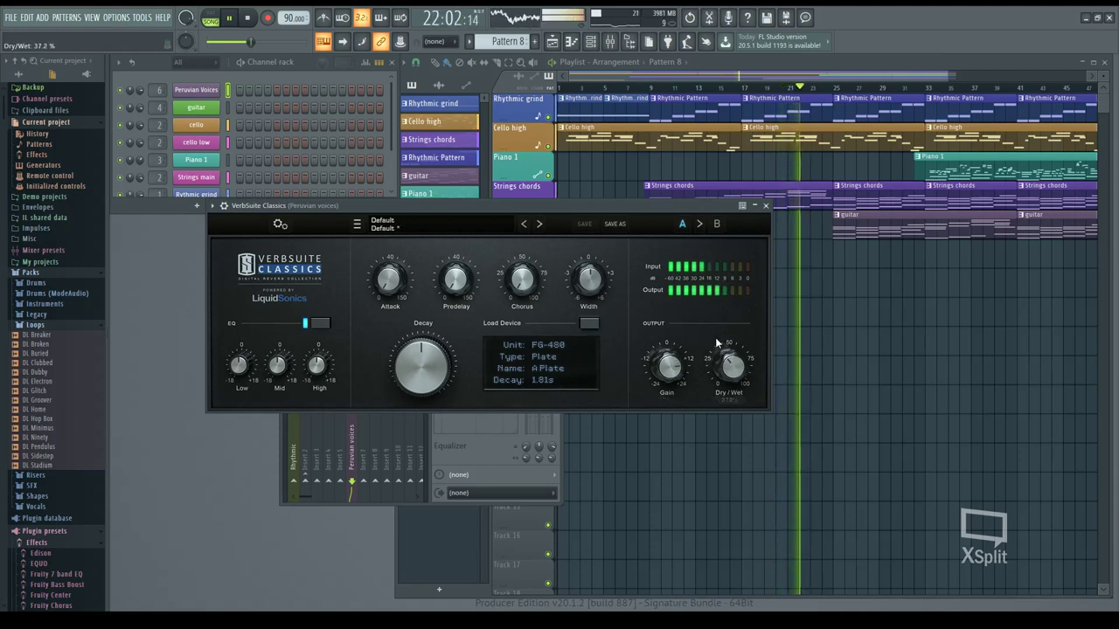
{"action": "left_click_drag", "start_coordinate": [731, 354], "coordinate": [713, 370]}
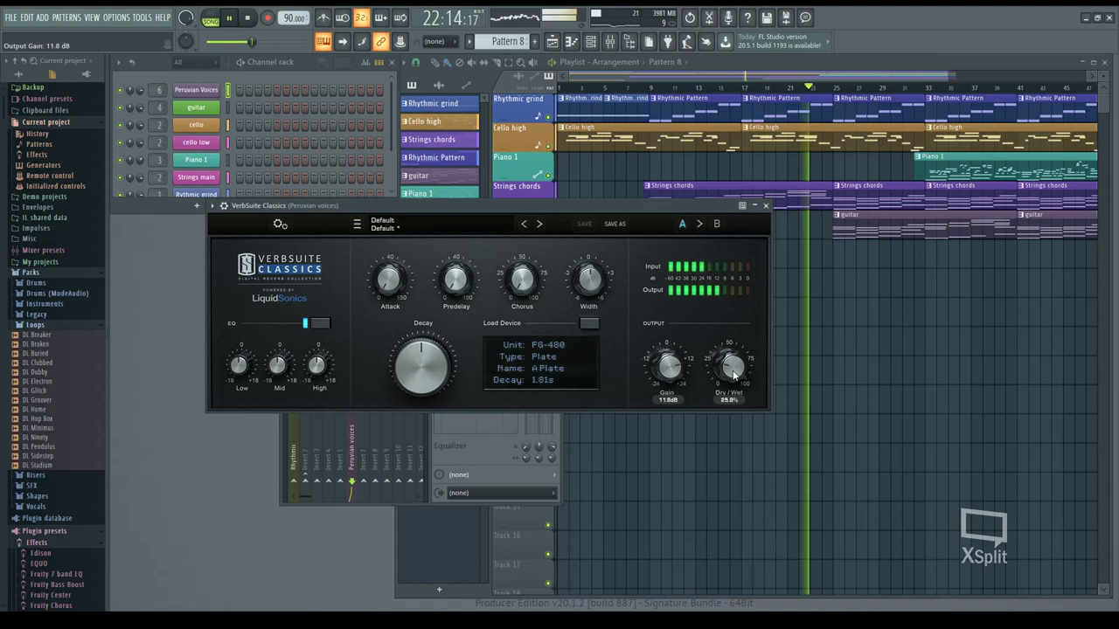
{"action": "left_click", "coordinate": [766, 205]}
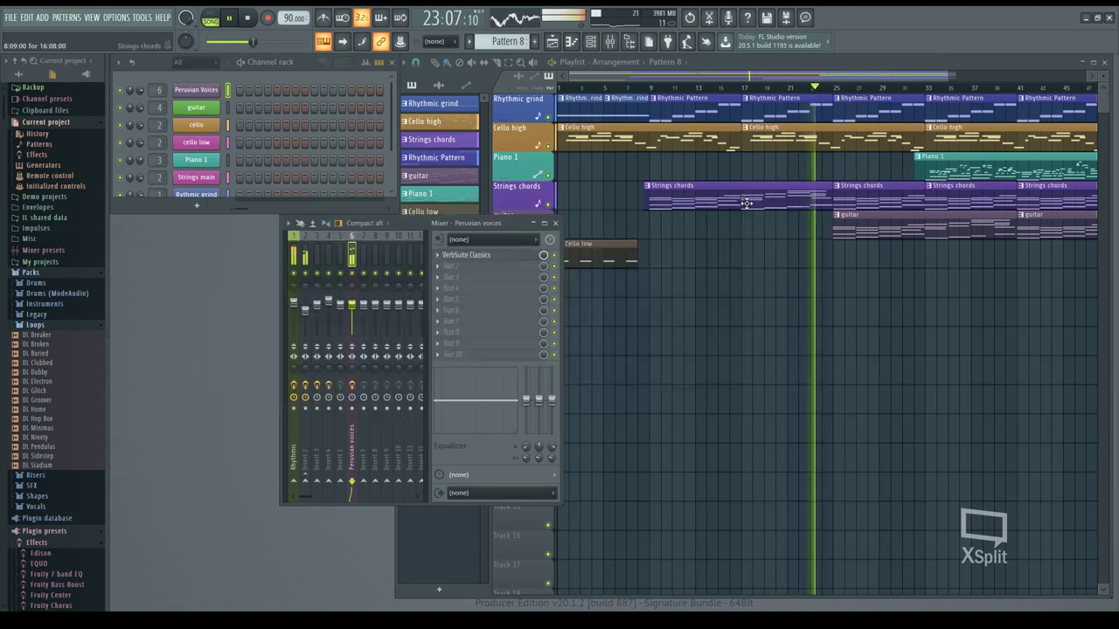
Add Fruity Stereo Enhancer after the reverb on the Peruvian voices insert, with stereo separation at 88% separated and the effect order set to Post.
{"action": "left_click", "coordinate": [436, 269]}
{"action": "left_click", "coordinate": [683, 447]}
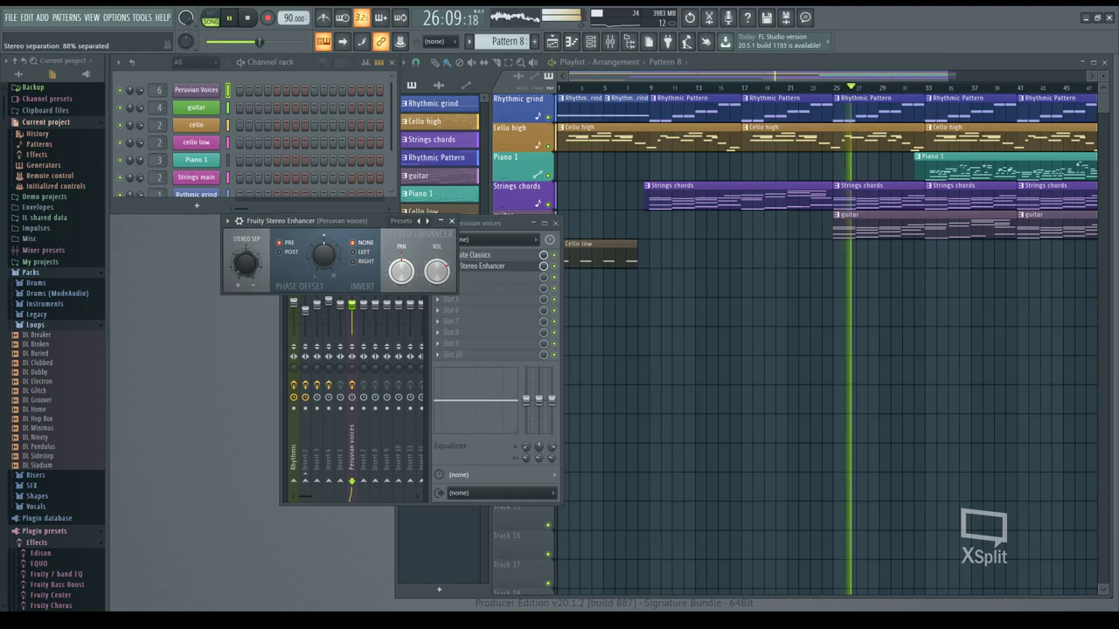
{"action": "left_click", "coordinate": [452, 221]}
{"action": "left_click", "coordinate": [481, 266]}
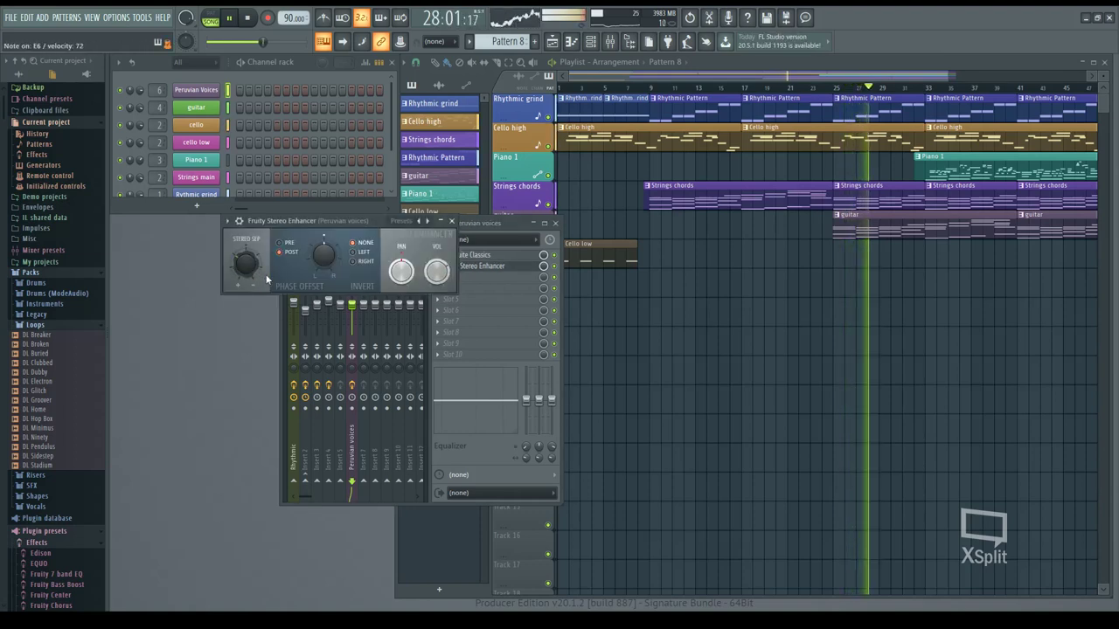
{"action": "left_click", "coordinate": [446, 222]}
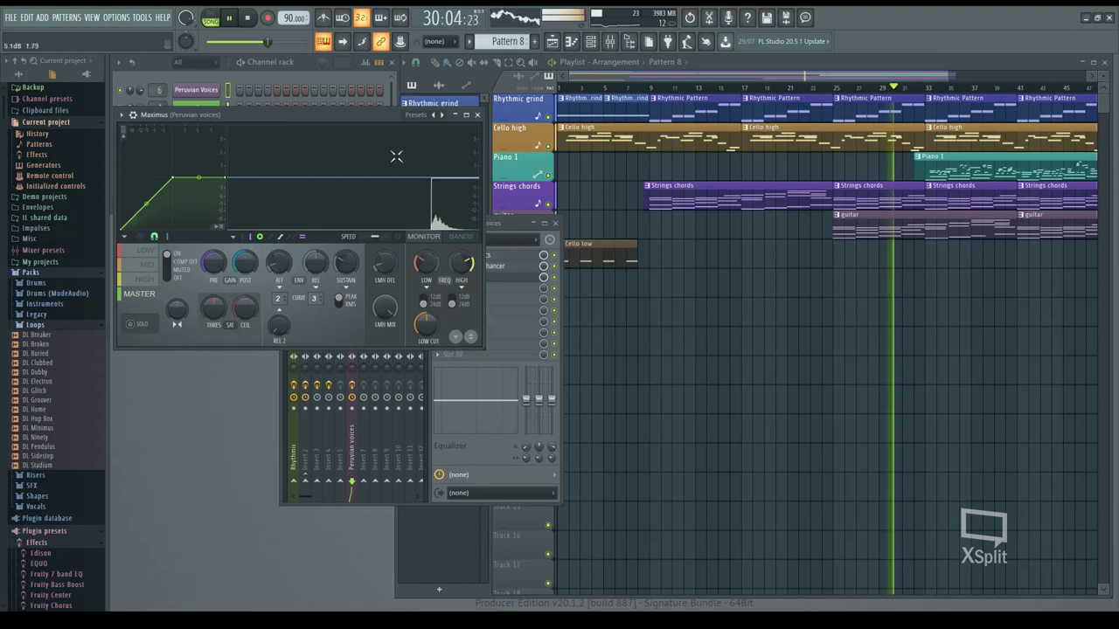
Load Maximus after the stereo enhancer on the Peruvian voices insert and select its low band for adjustment.
{"action": "left_click", "coordinate": [140, 265]}
{"action": "left_click", "coordinate": [145, 251]}
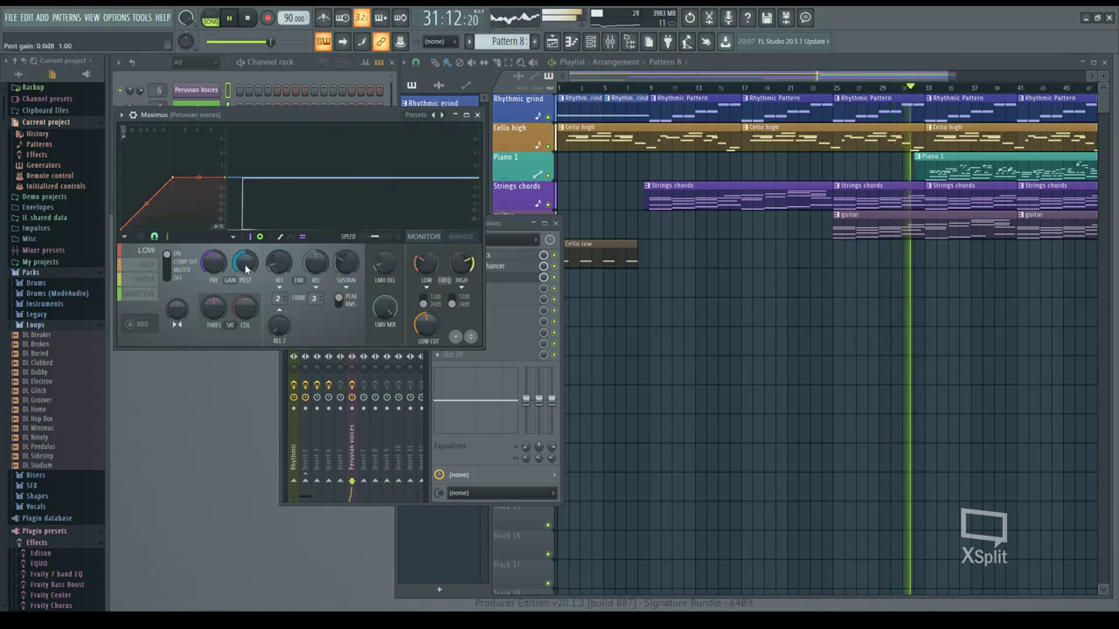
Adjust the post gain of the mid, high and master bands in the Peruvian voices Maximus, and close the plugin and mixer.
{"action": "left_click", "coordinate": [146, 265]}
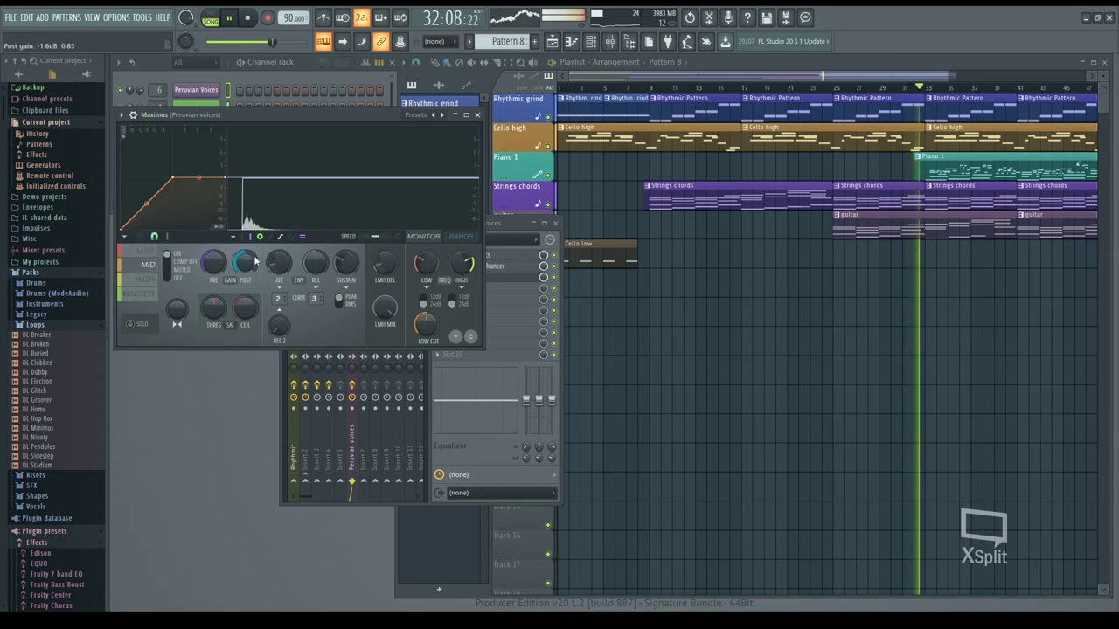
{"action": "left_click", "coordinate": [145, 278]}
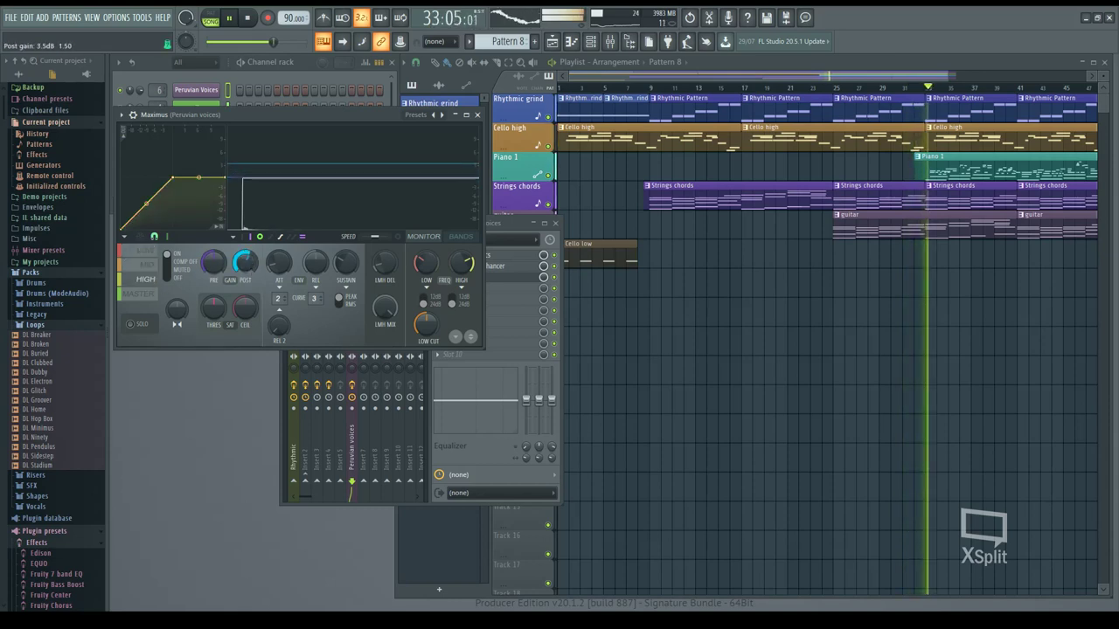
{"action": "left_click", "coordinate": [149, 292]}
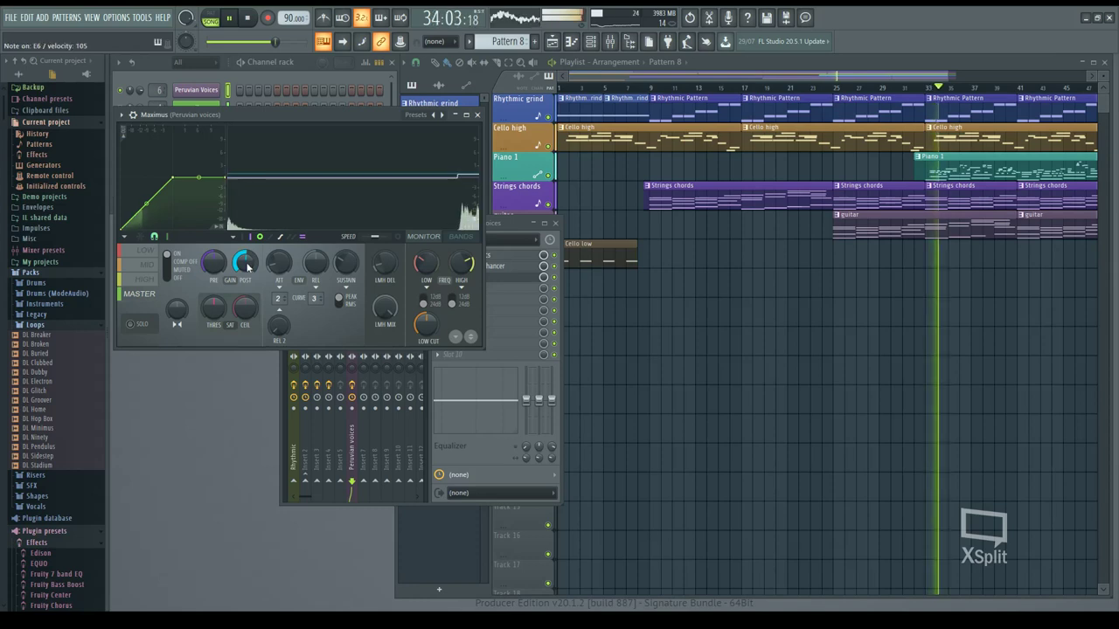
{"action": "left_click", "coordinate": [477, 114]}
{"action": "left_click", "coordinate": [556, 224]}
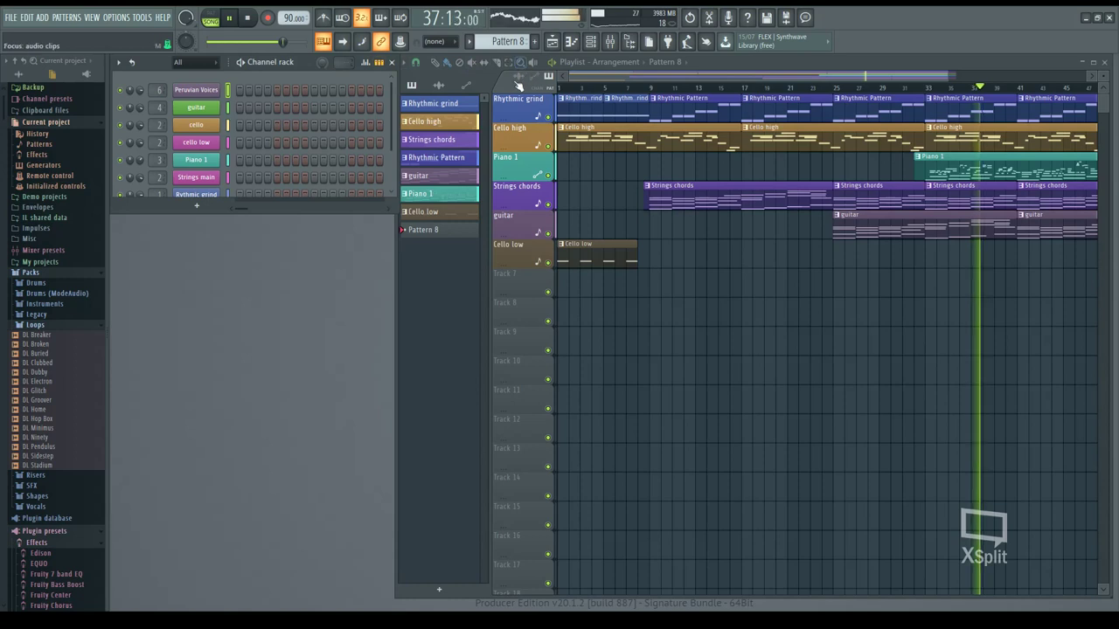
Raise the velocity of all Strings main notes in the Strings chords pattern.
{"action": "scroll", "coordinate": [712, 196], "scroll_direction": "right", "scroll_amount": 4}
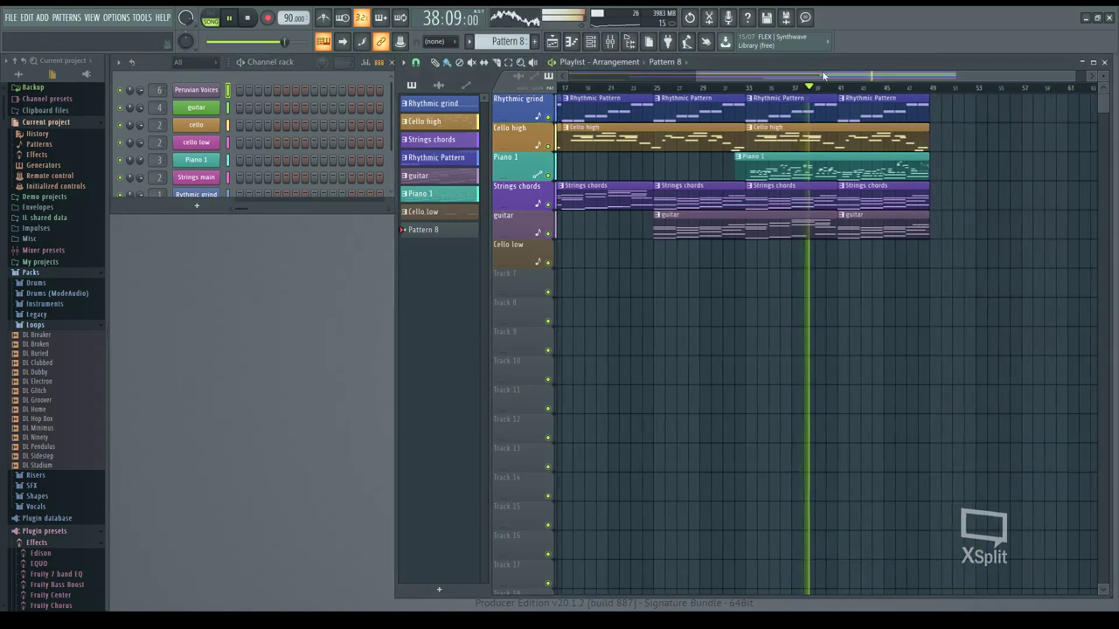
{"action": "left_click", "coordinate": [713, 197]}
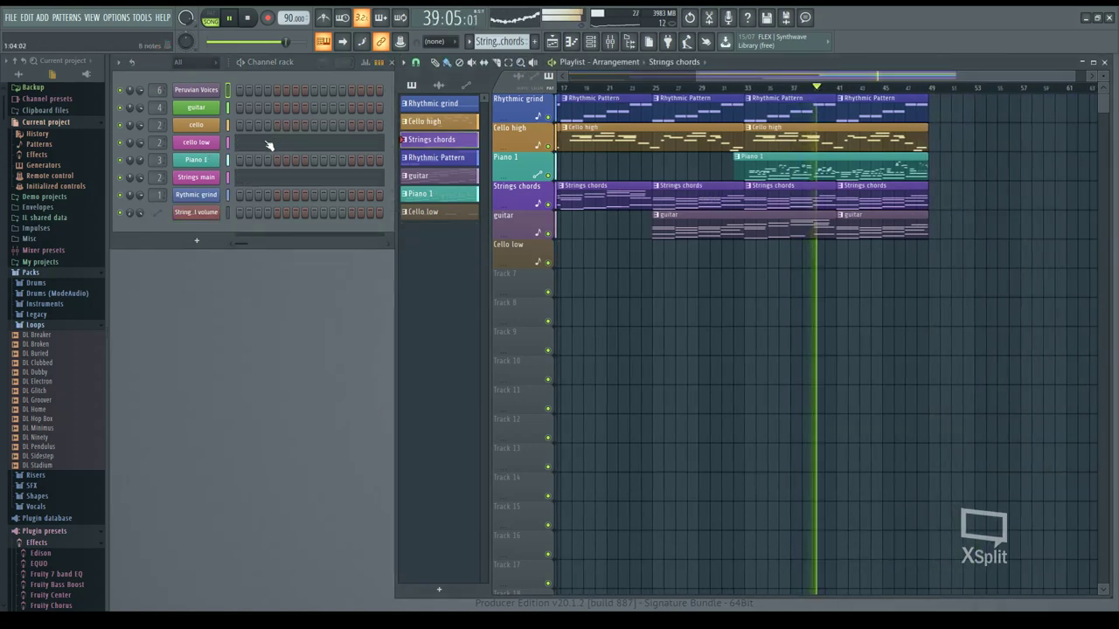
{"action": "key", "text": "F9"}
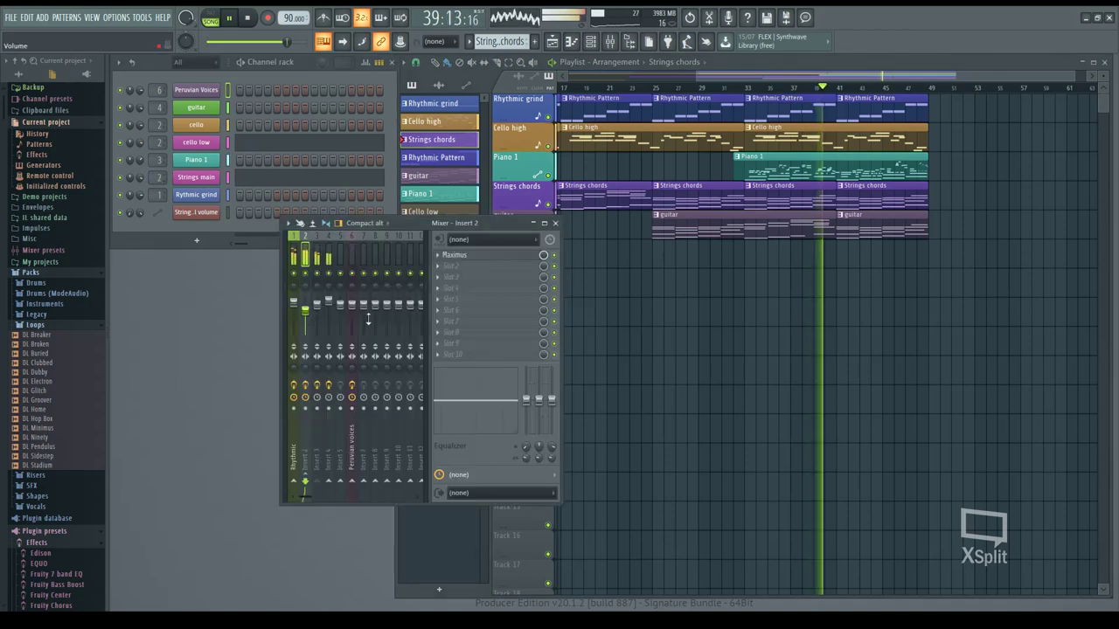
{"action": "left_click", "coordinate": [558, 224]}
{"action": "left_click", "coordinate": [252, 179]}
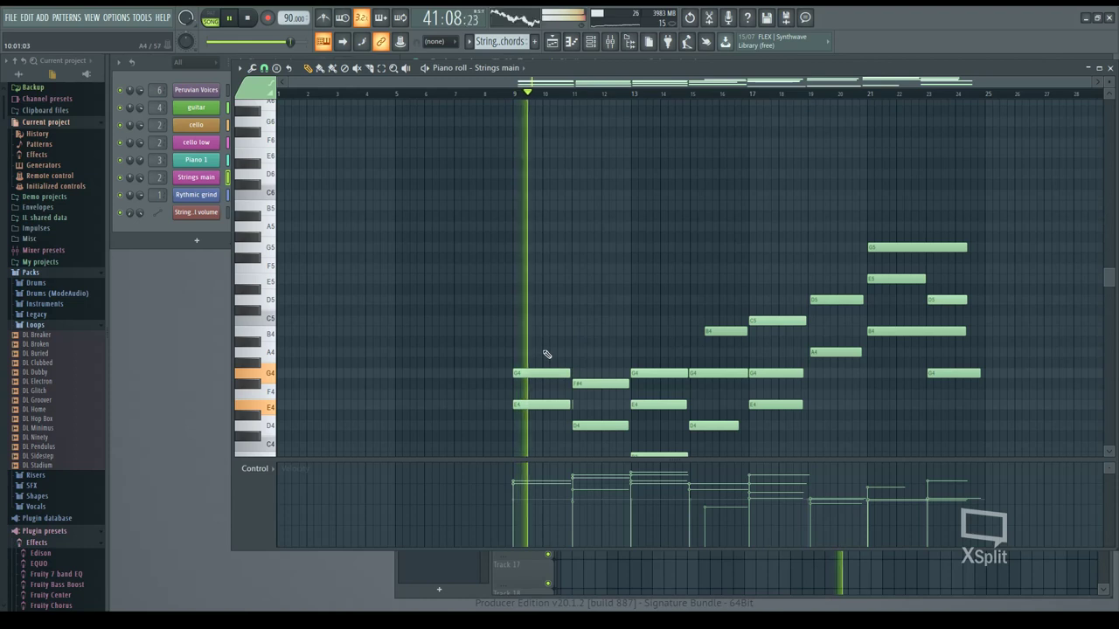
{"action": "key", "text": "ctrl+a"}
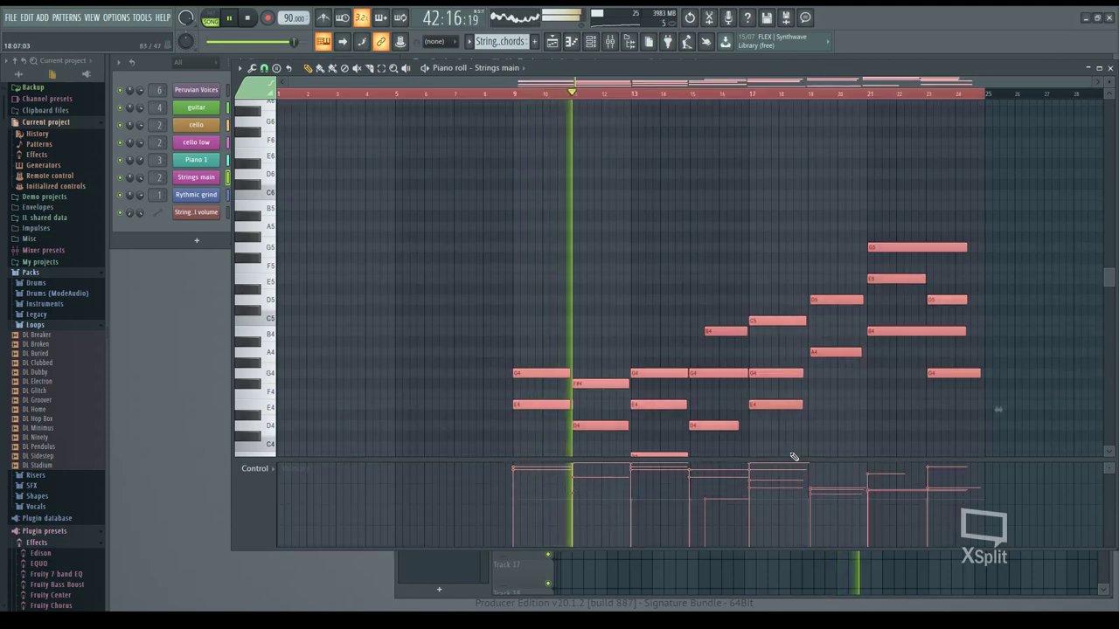
{"action": "key", "text": "F7"}
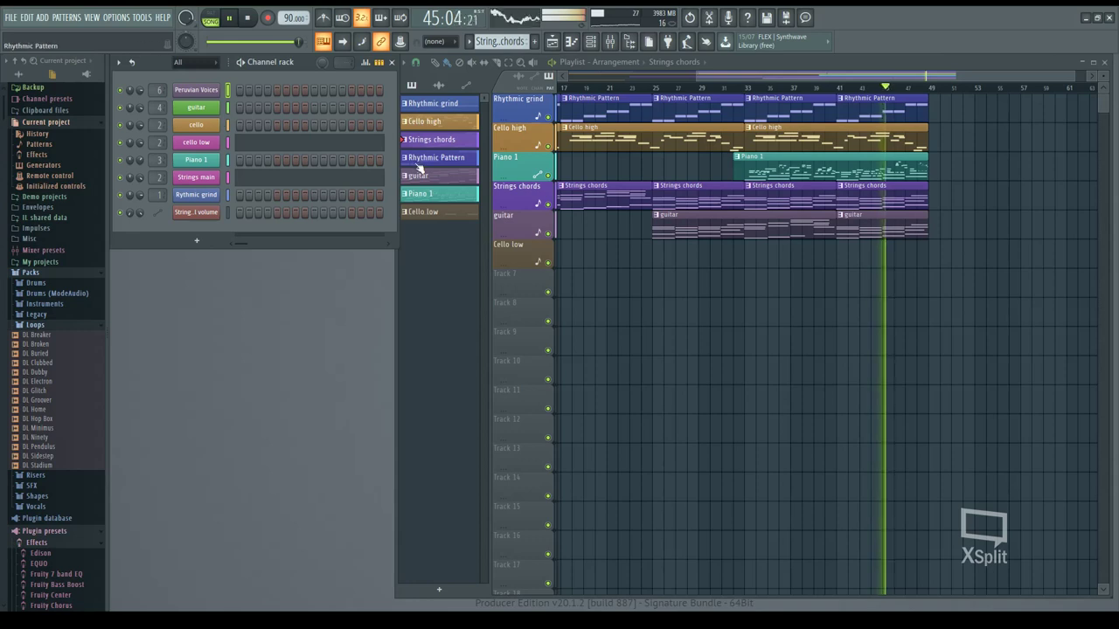
Extend the arrangement from bar 49 with two consecutive Rhythmic Pattern clips, one Cello high clip and one Piano 1 clip.
{"action": "scroll", "coordinate": [826, 75], "scroll_direction": "right", "scroll_amount": 5}
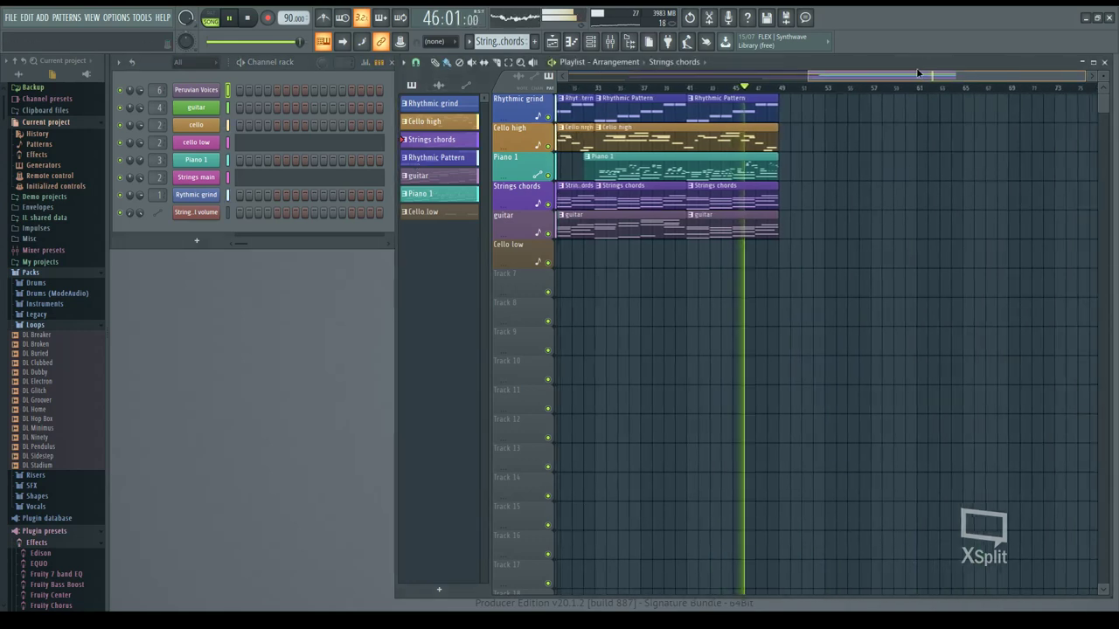
{"action": "left_click", "coordinate": [623, 110]}
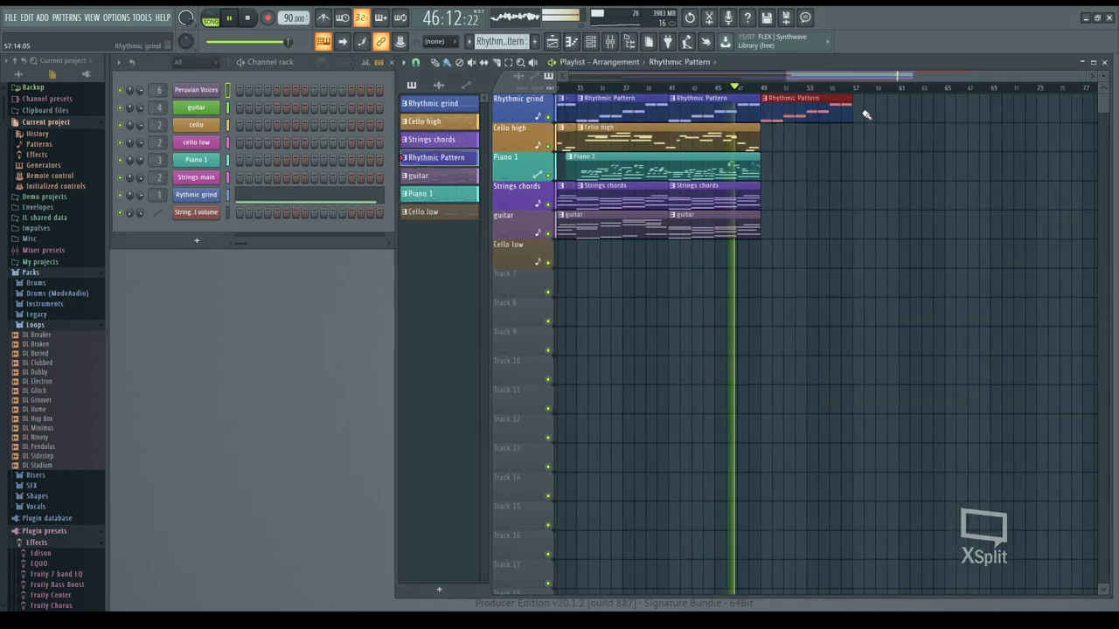
{"action": "left_click_drag", "start_coordinate": [773, 114], "coordinate": [861, 113]}
{"action": "left_click", "coordinate": [751, 135]}
{"action": "left_click", "coordinate": [764, 135]}
{"action": "left_click", "coordinate": [753, 165]}
{"action": "left_click", "coordinate": [762, 164]}
Place Strings chords clips and guitar clips on their tracks at bars 49 and 57.
{"action": "left_click", "coordinate": [744, 194]}
{"action": "left_click", "coordinate": [763, 194]}
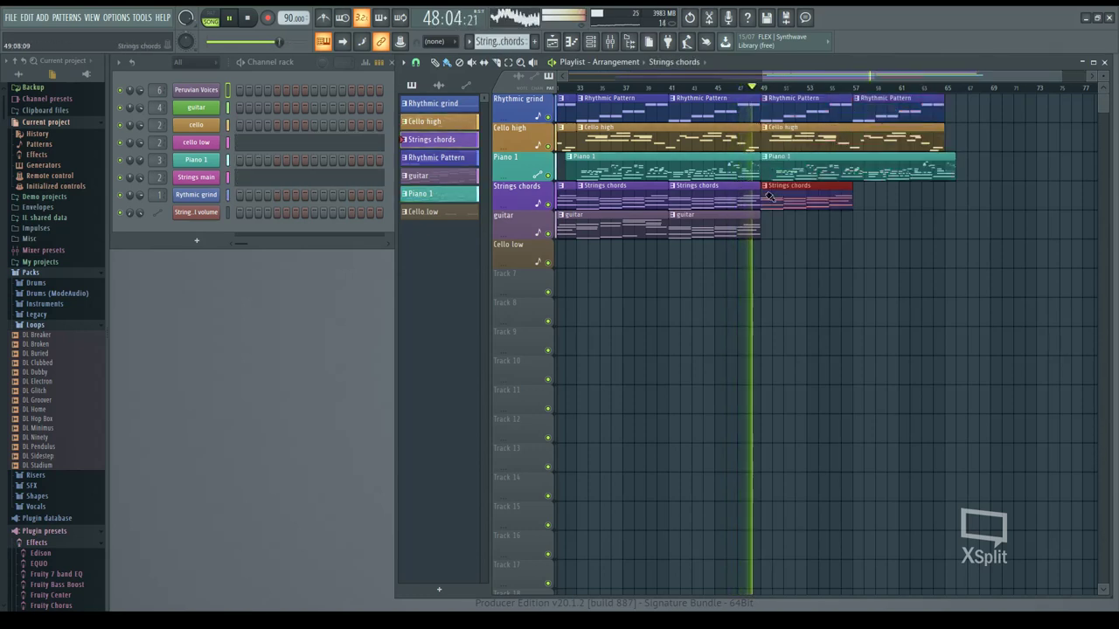
{"action": "left_click", "coordinate": [857, 194]}
{"action": "left_click", "coordinate": [745, 226]}
{"action": "left_click", "coordinate": [764, 226]}
{"action": "left_click", "coordinate": [871, 226]}
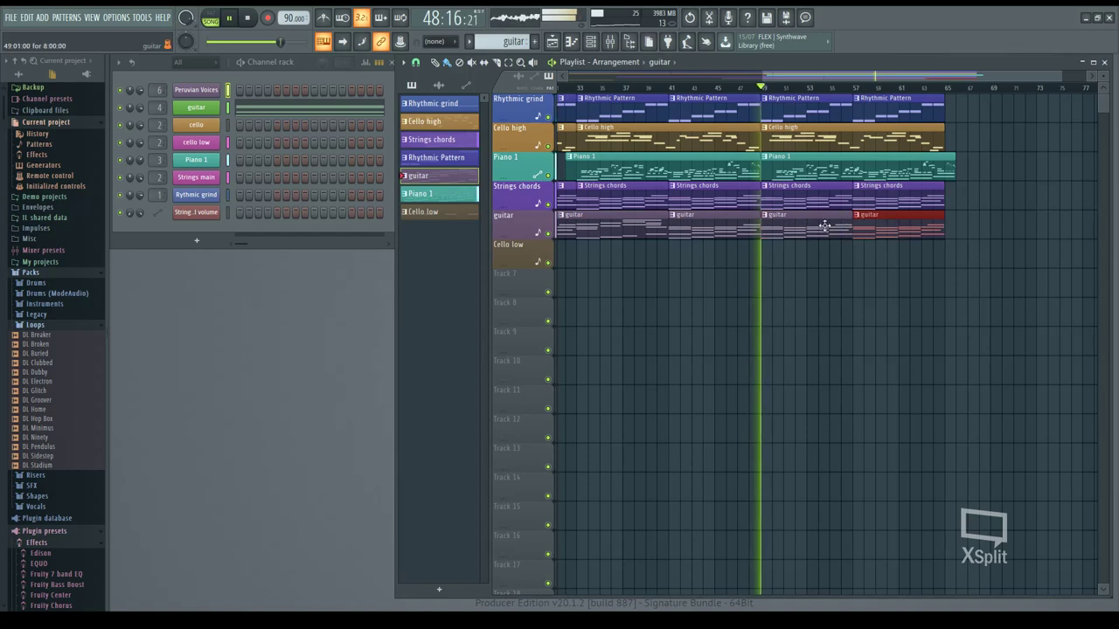
Delete the Cello high clips at bars 49 and 33, and play the song from bar 33 before stopping.
{"action": "scroll", "coordinate": [512, 42], "scroll_direction": "down", "scroll_amount": 3}
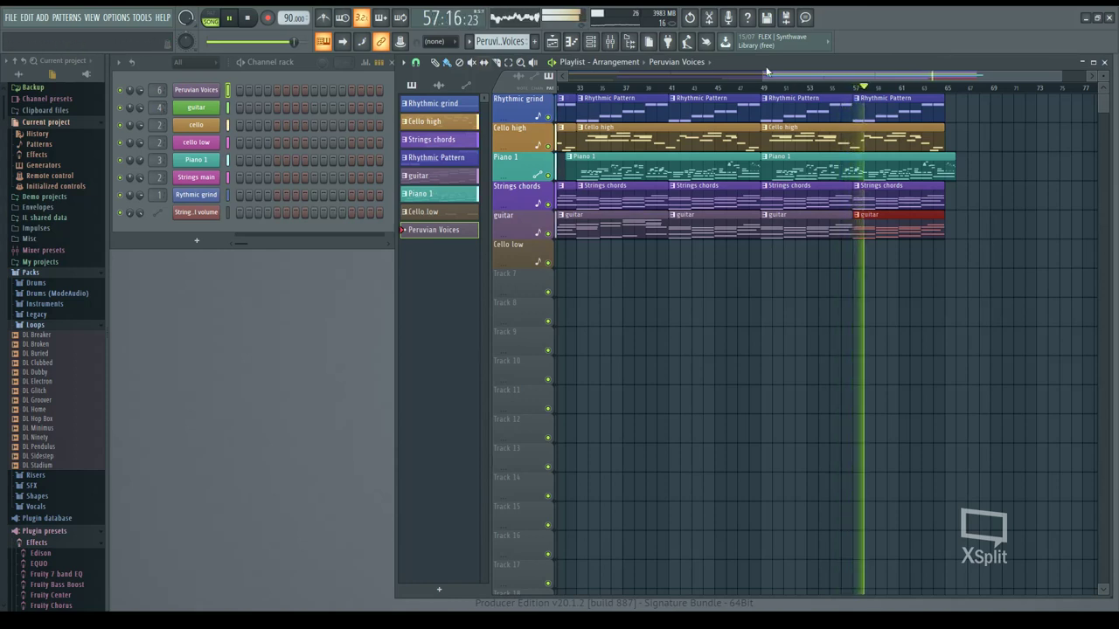
{"action": "scroll", "coordinate": [823, 76], "scroll_direction": "left", "scroll_amount": 2}
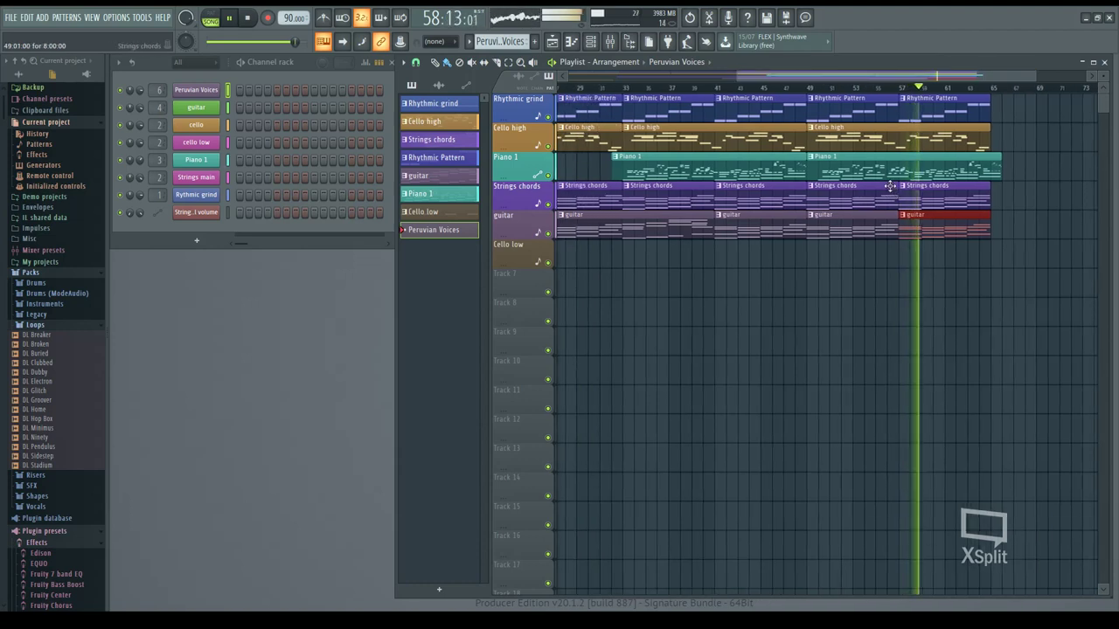
{"action": "right_click", "coordinate": [865, 151]}
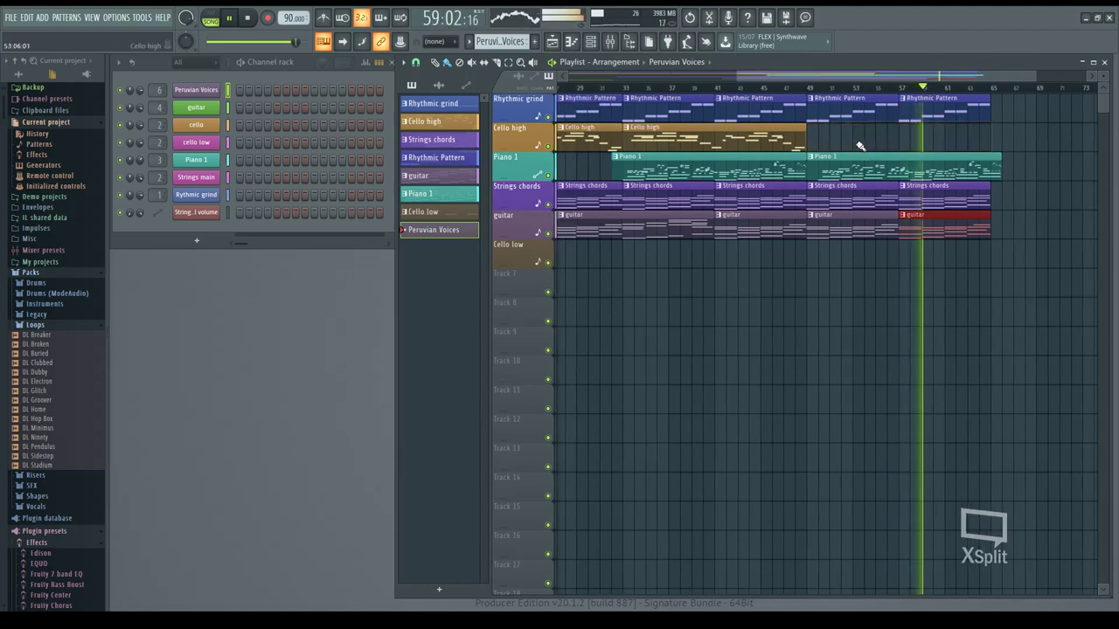
{"action": "left_click", "coordinate": [811, 88]}
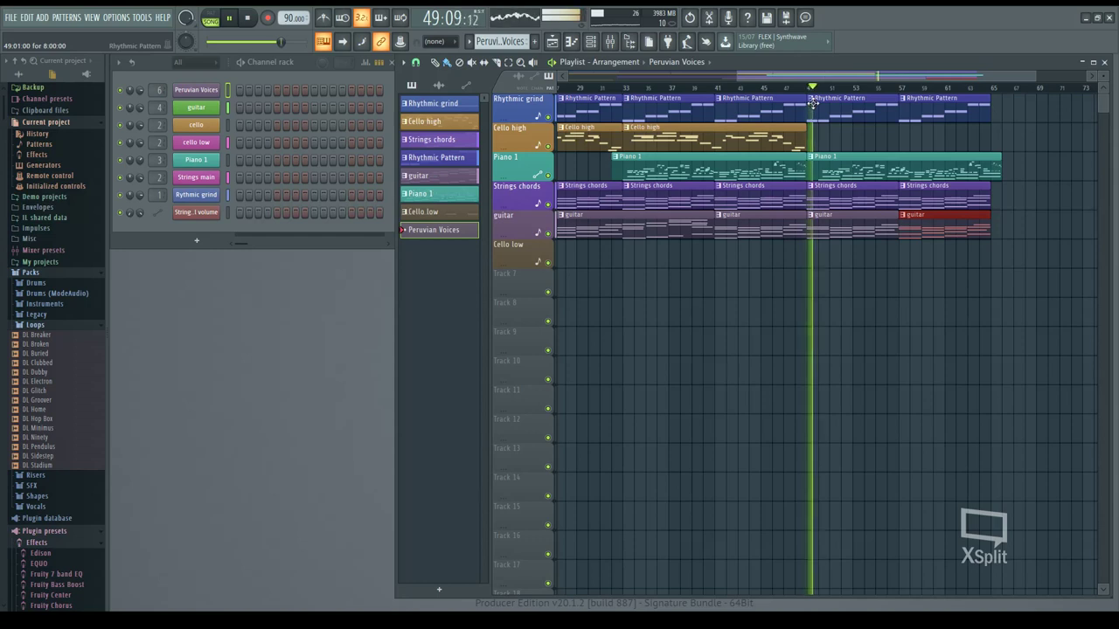
{"action": "scroll", "coordinate": [760, 83], "scroll_direction": "left", "scroll_amount": 10}
{"action": "scroll", "coordinate": [761, 83], "scroll_direction": "right", "scroll_amount": 5}
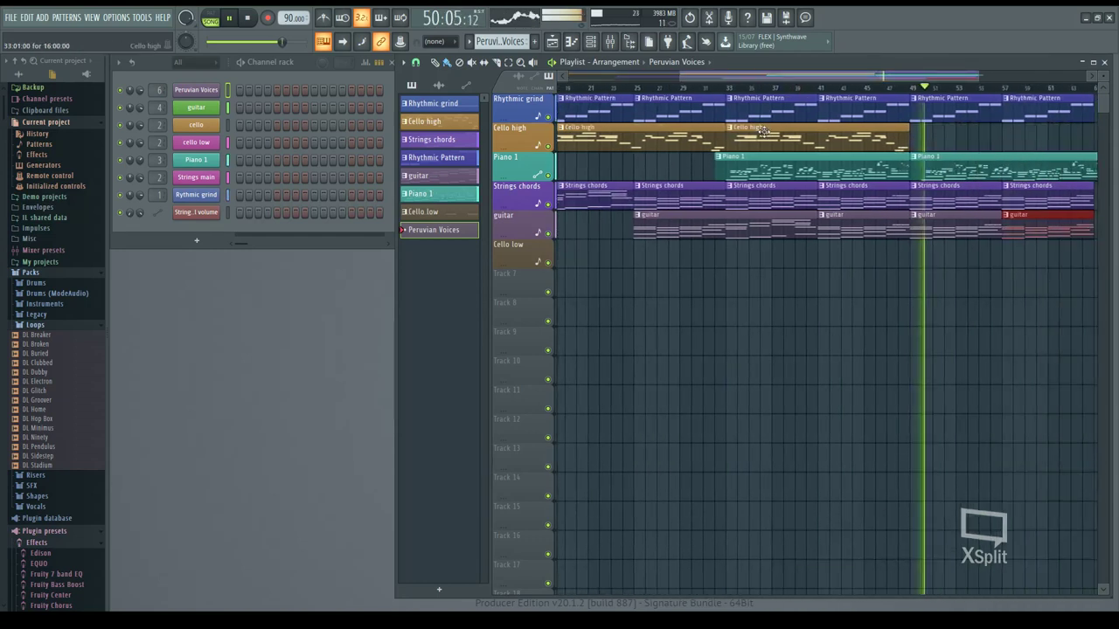
{"action": "right_click", "coordinate": [775, 137]}
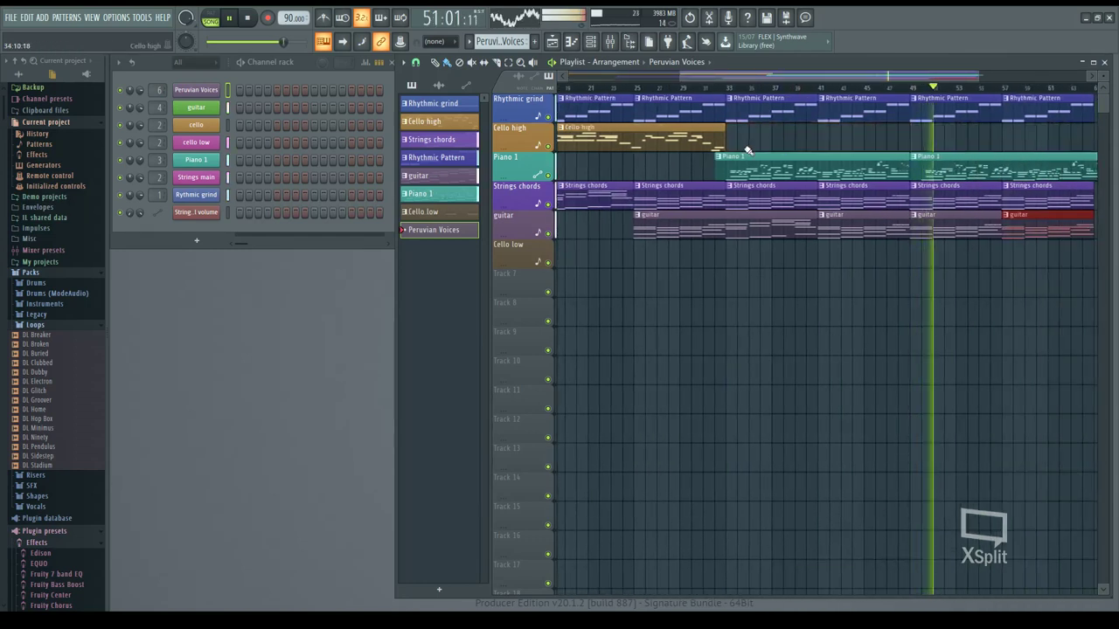
{"action": "left_click", "coordinate": [728, 89]}
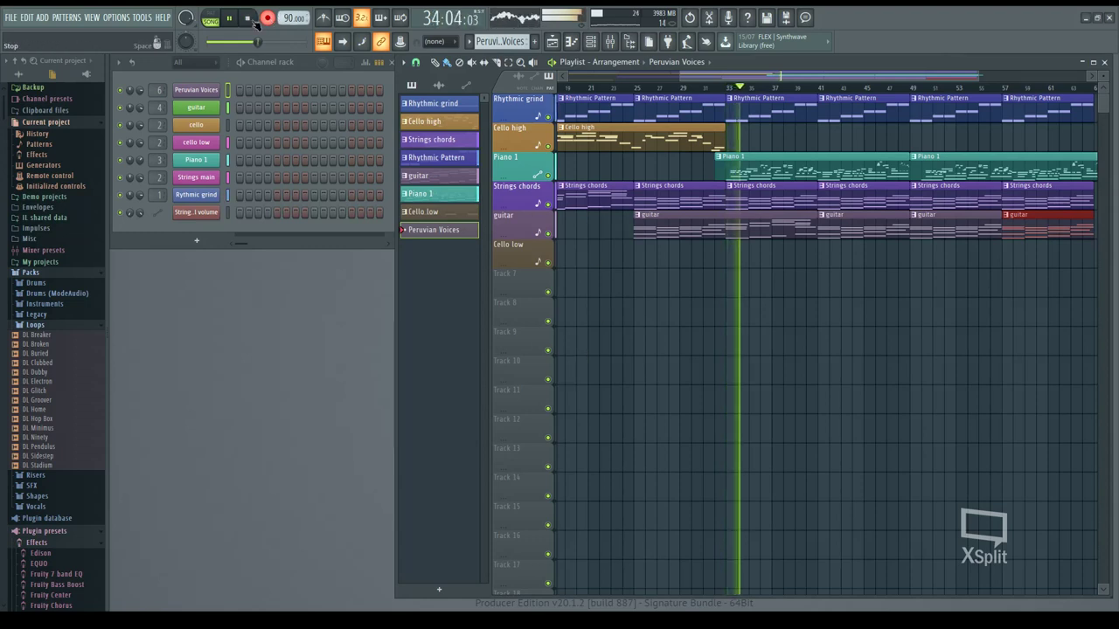
{"action": "key", "text": "space"}
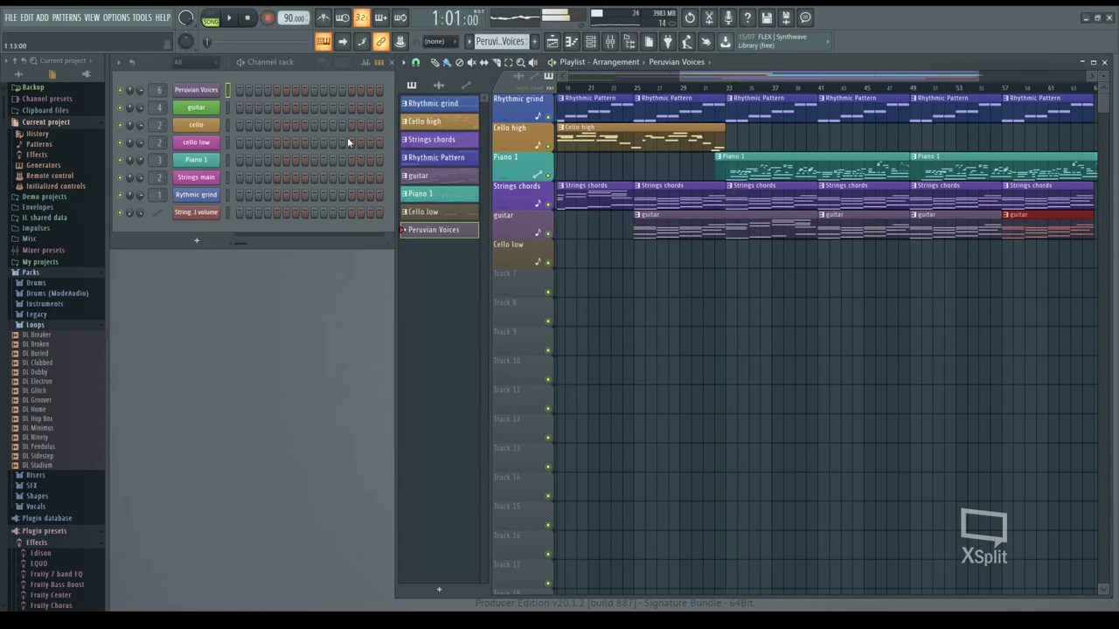
Clone the Cello high pattern as Cello high #2 and clear the cello notes from the copy.
{"action": "left_click", "coordinate": [583, 137]}
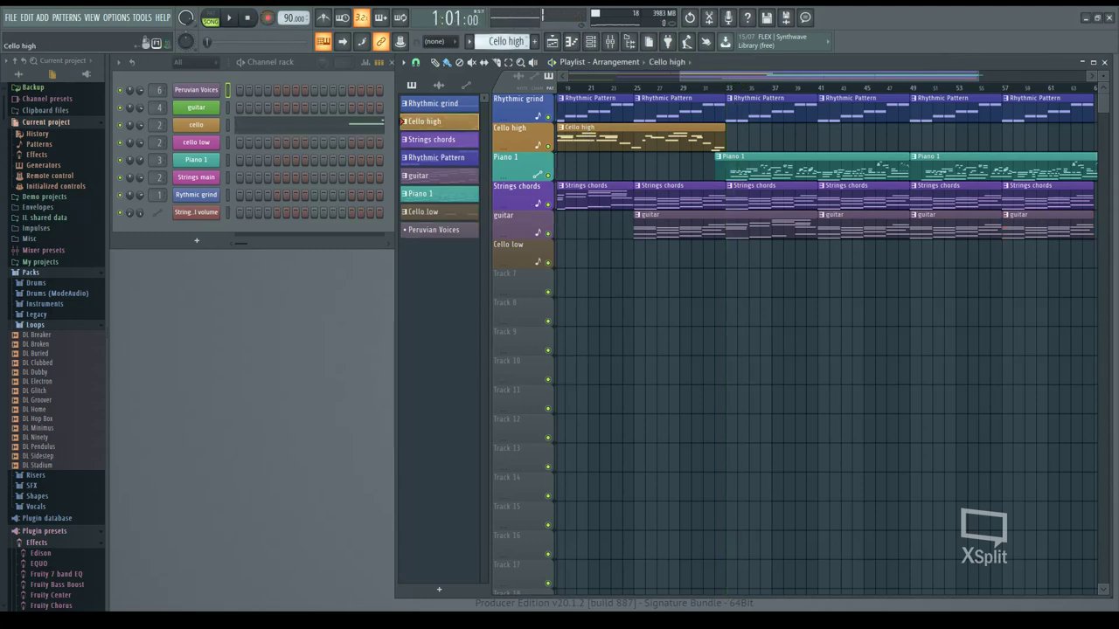
{"action": "key", "text": "ctrl+shift+Insert"}
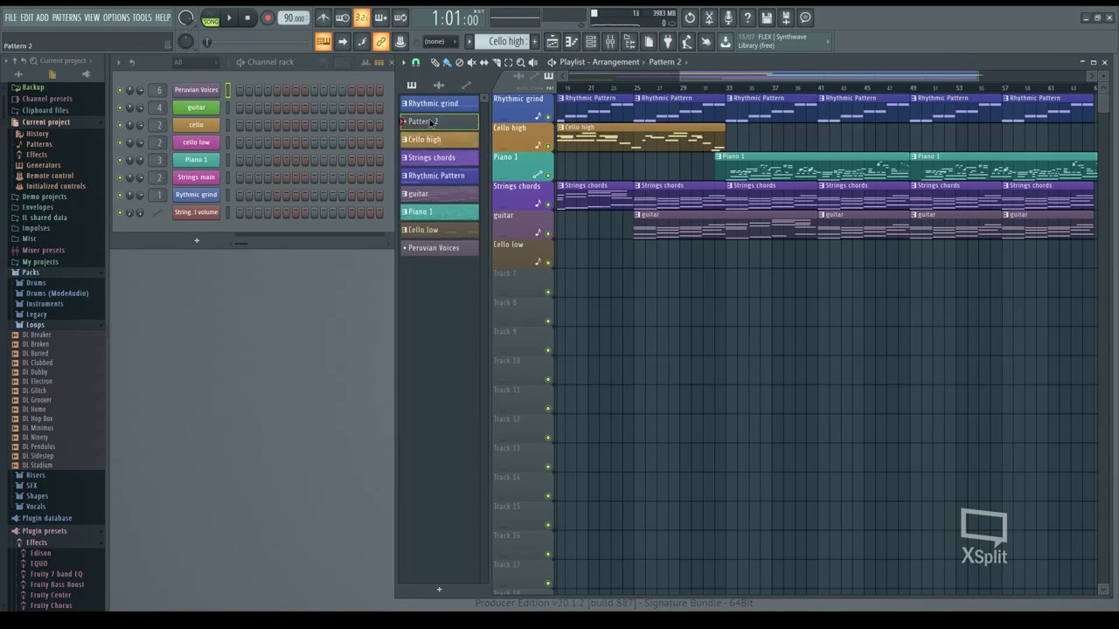
{"action": "key", "text": "ctrl+z"}
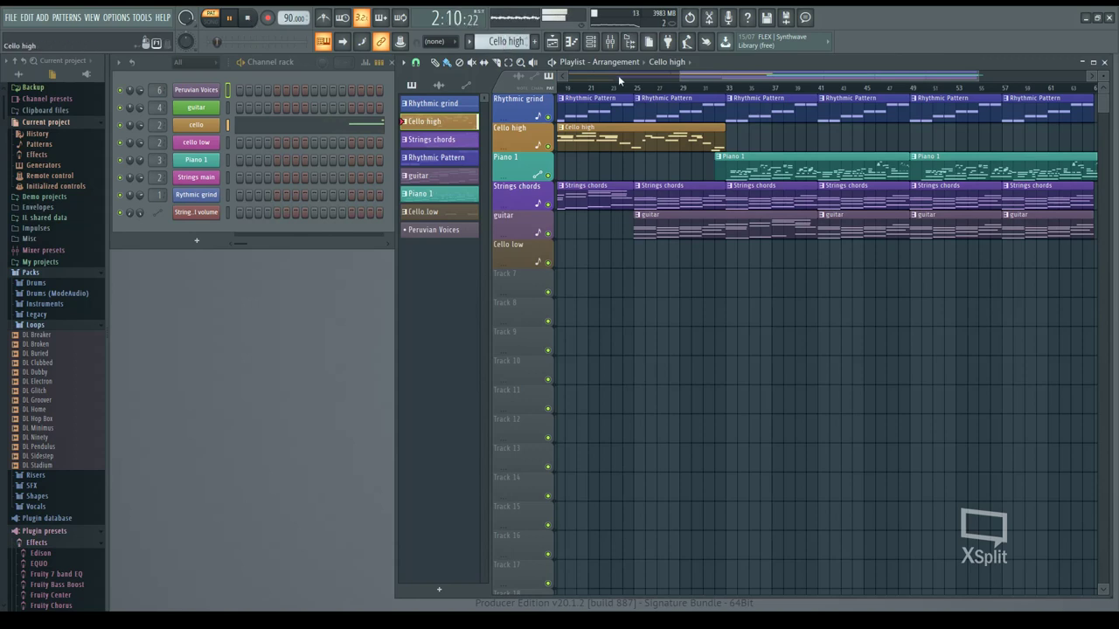
{"action": "key", "text": "ctrl+shift+c"}
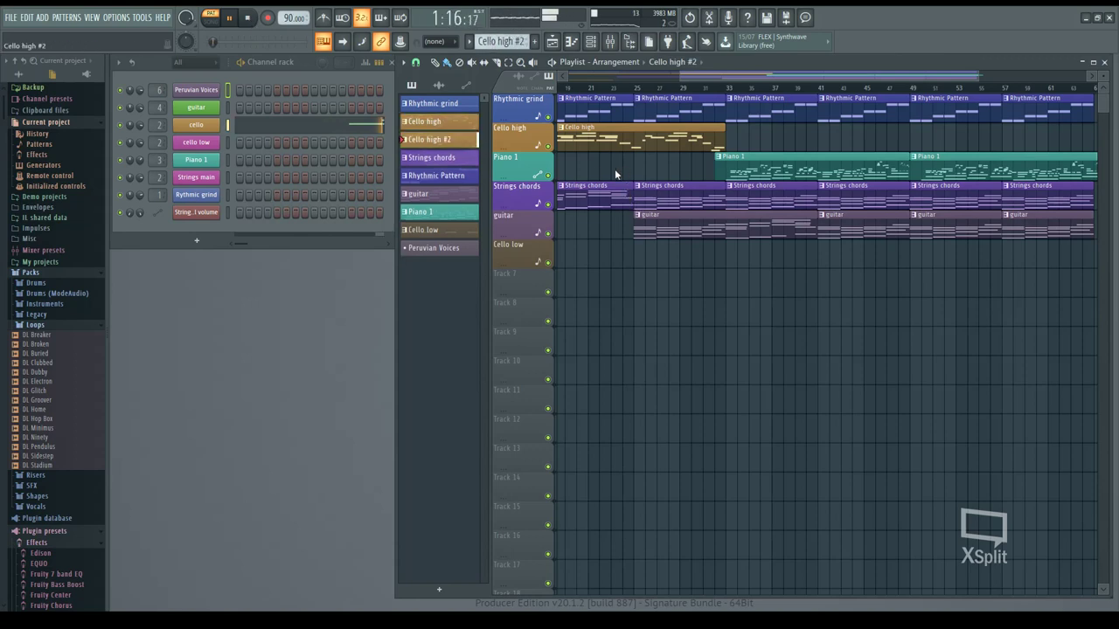
{"action": "left_click", "coordinate": [212, 127]}
{"action": "key", "text": "ctrl+x"}
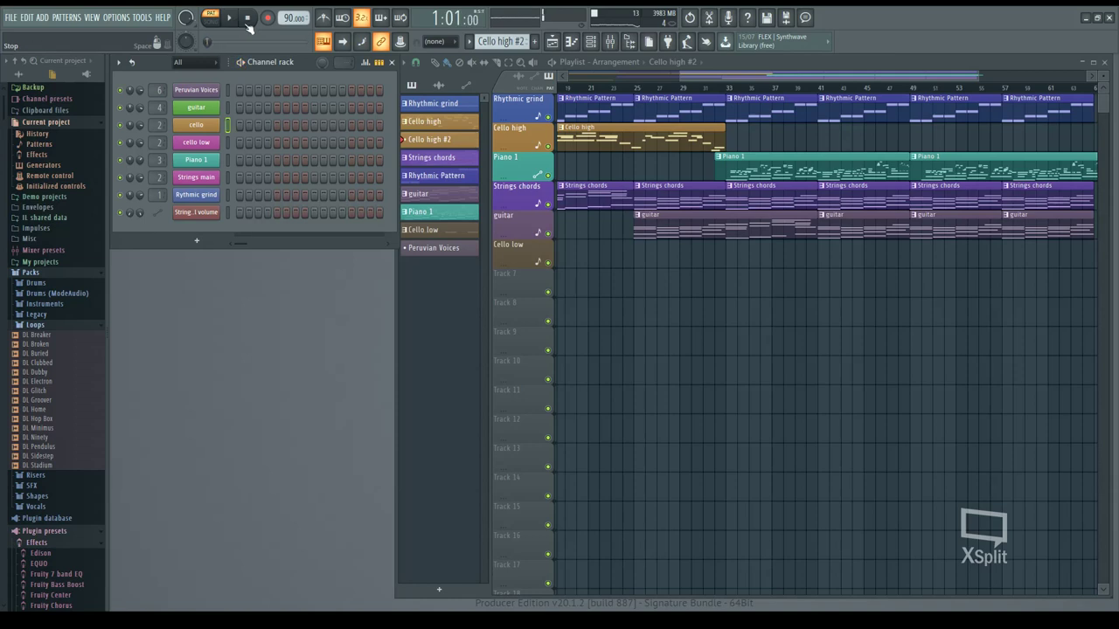
Copy all Strings main notes from the Strings chords pattern.
{"action": "left_click", "coordinate": [670, 201]}
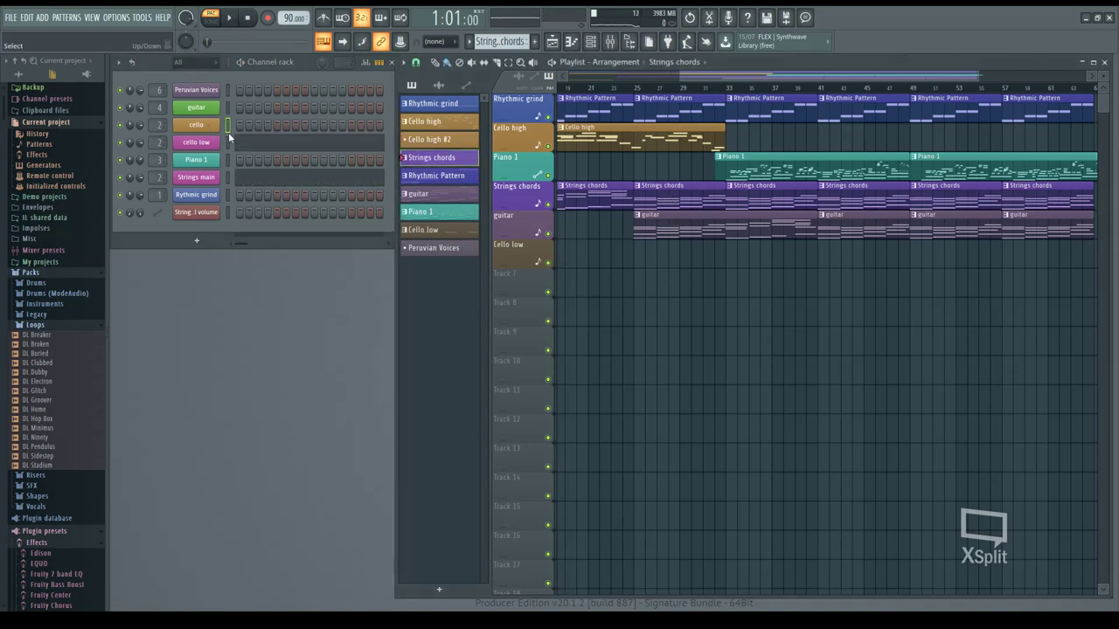
{"action": "left_click", "coordinate": [251, 181]}
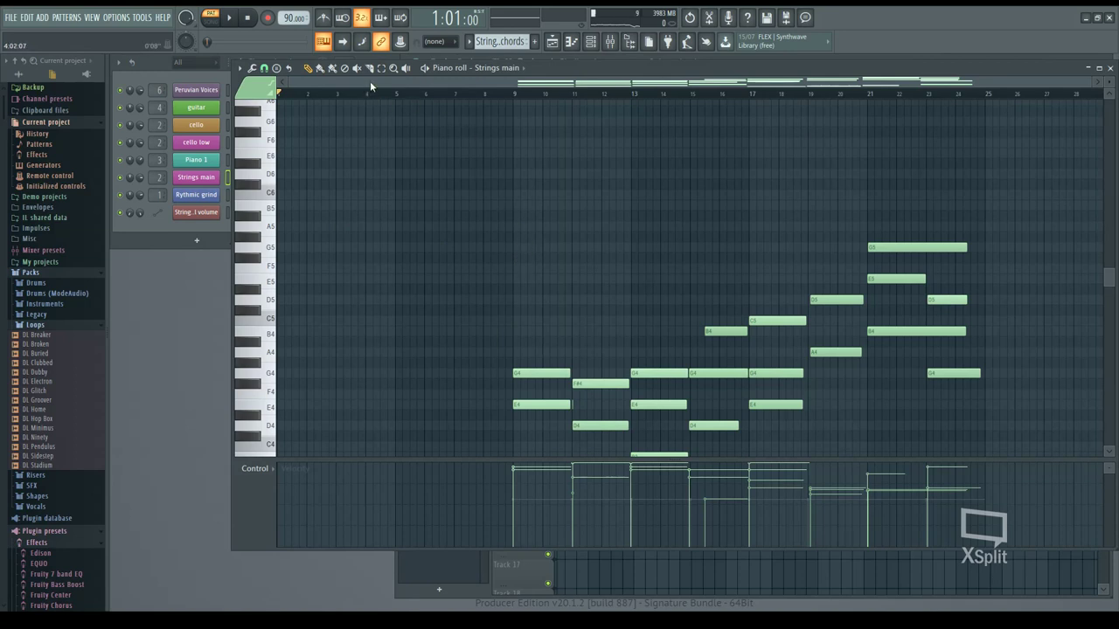
{"action": "left_click_drag", "start_coordinate": [528, 100], "coordinate": [966, 116]}
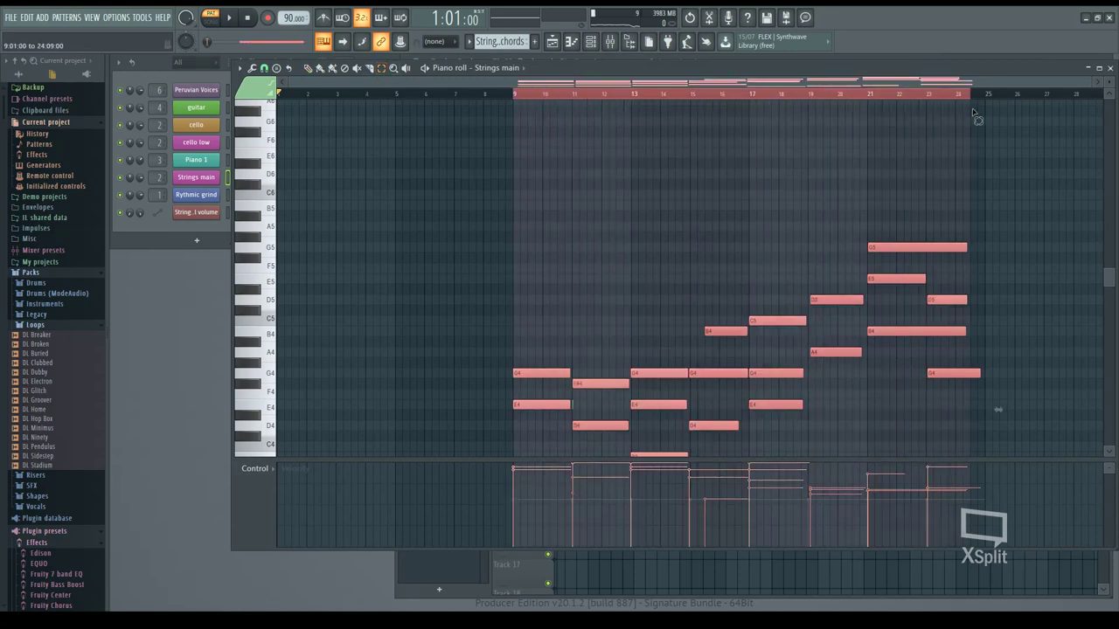
{"action": "left_click", "coordinate": [1111, 68]}
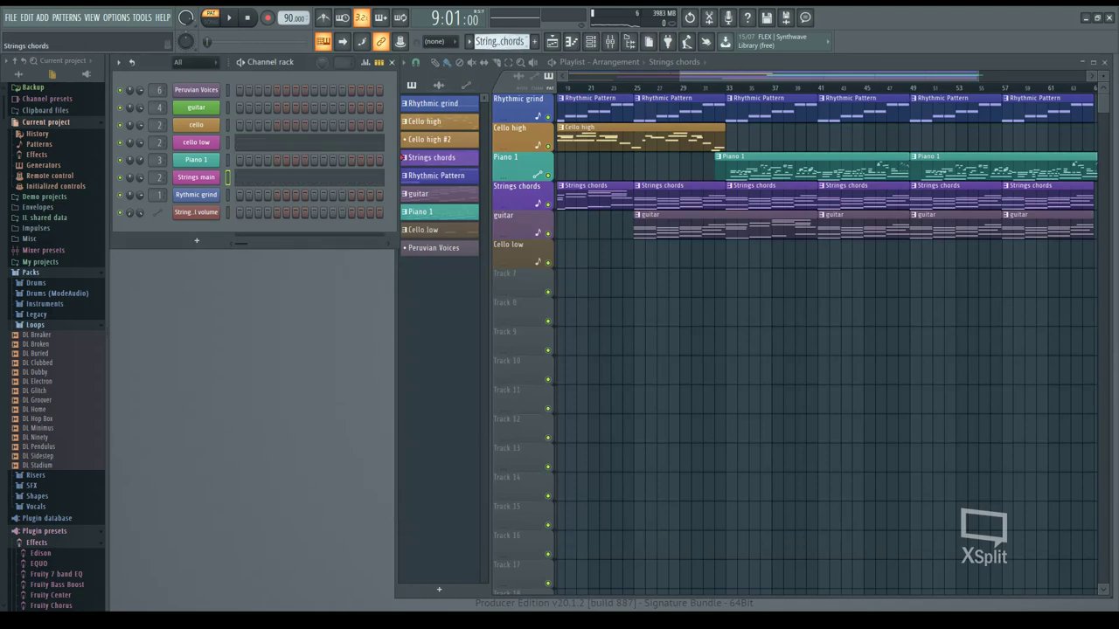
Paste the copied strings notes into the cello channel of Cello high #2, starting at bar 1, and play the pattern.
{"action": "left_click", "coordinate": [430, 139]}
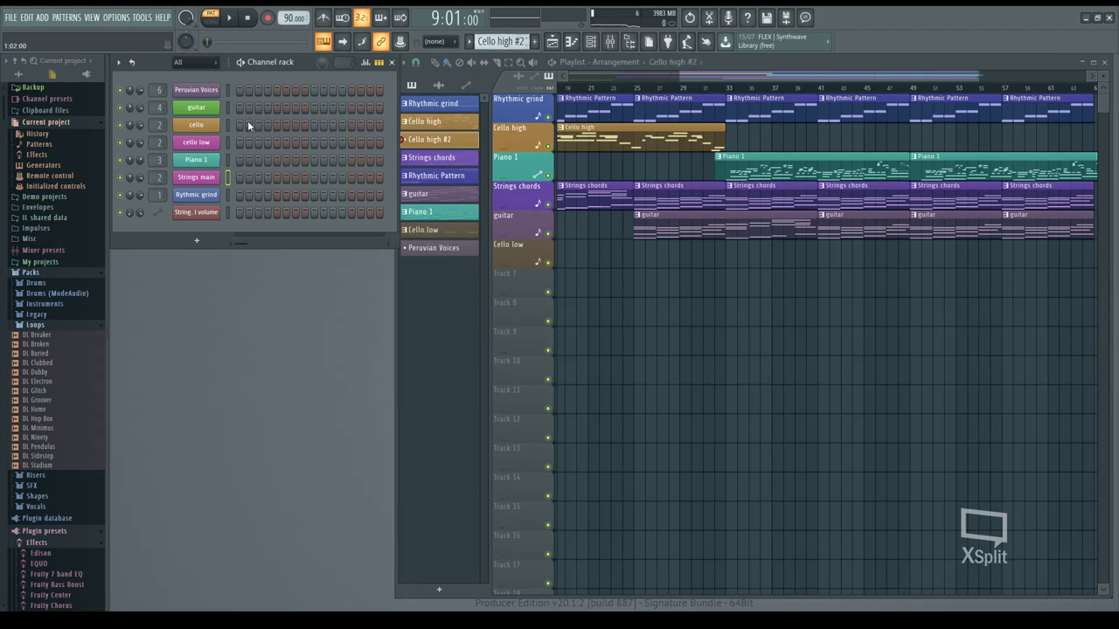
{"action": "left_click", "coordinate": [207, 126]}
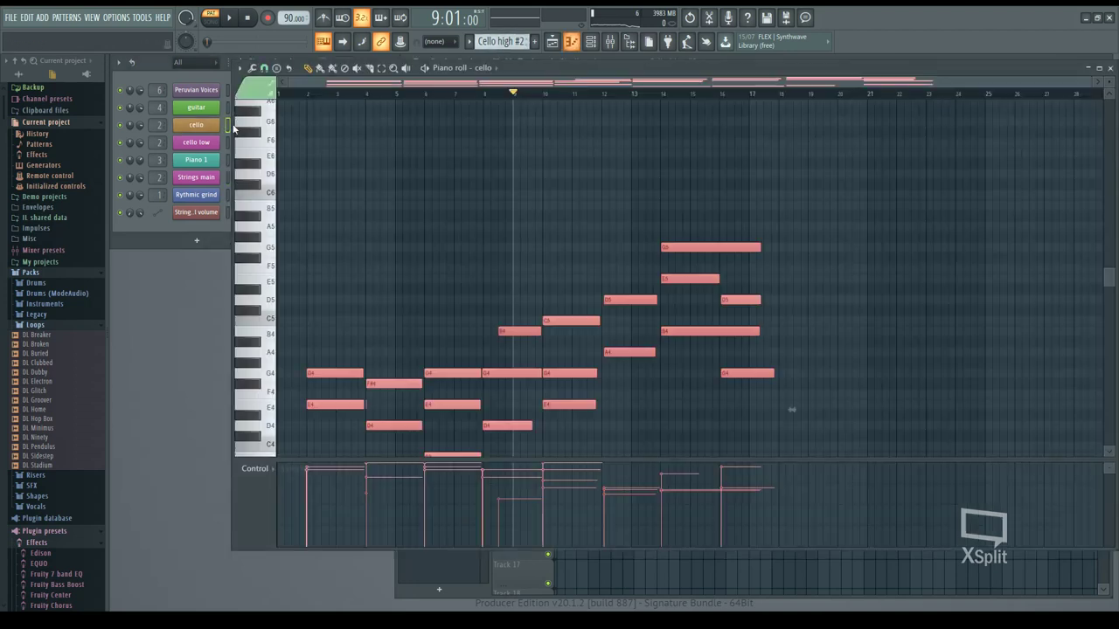
{"action": "scroll", "coordinate": [338, 403], "scroll_direction": "down", "scroll_amount": 4}
{"action": "key", "text": "space"}
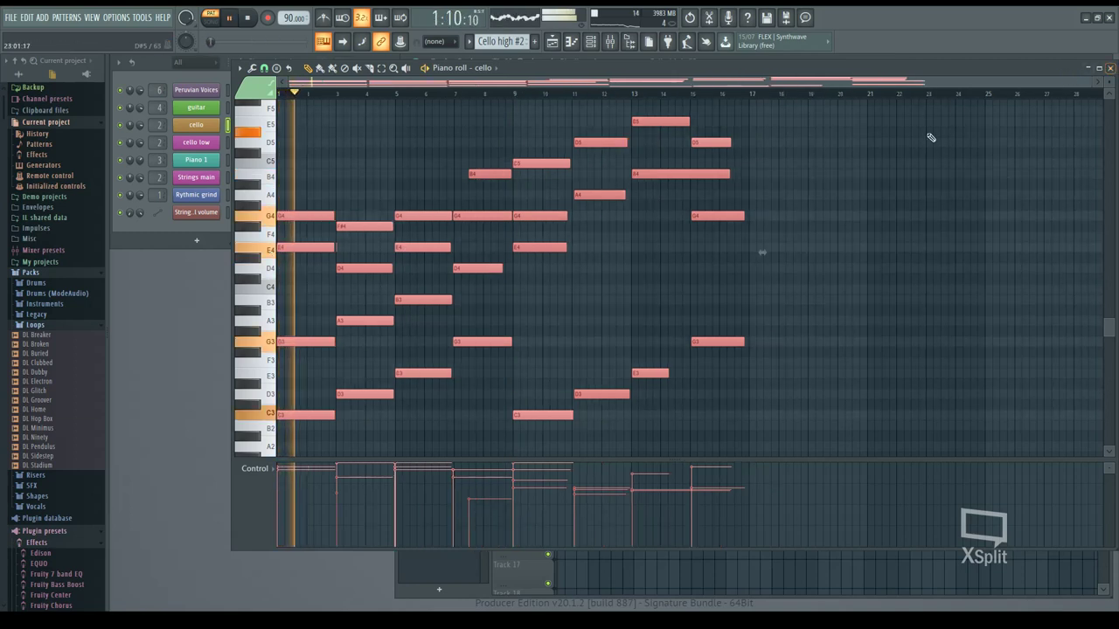
{"action": "scroll", "coordinate": [338, 252], "scroll_direction": "up", "scroll_amount": 6}
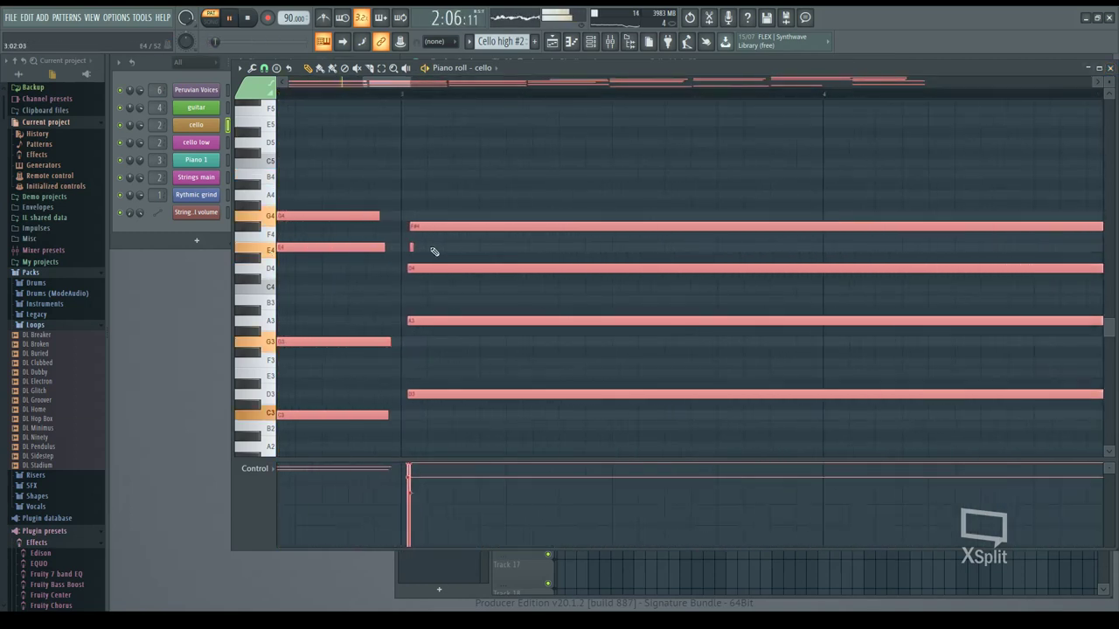
Even out the velocities of all the pasted cello notes from bar 1 to bar 16 at a nearly uniform level.
{"action": "scroll", "coordinate": [411, 254], "scroll_direction": "down", "scroll_amount": 8}
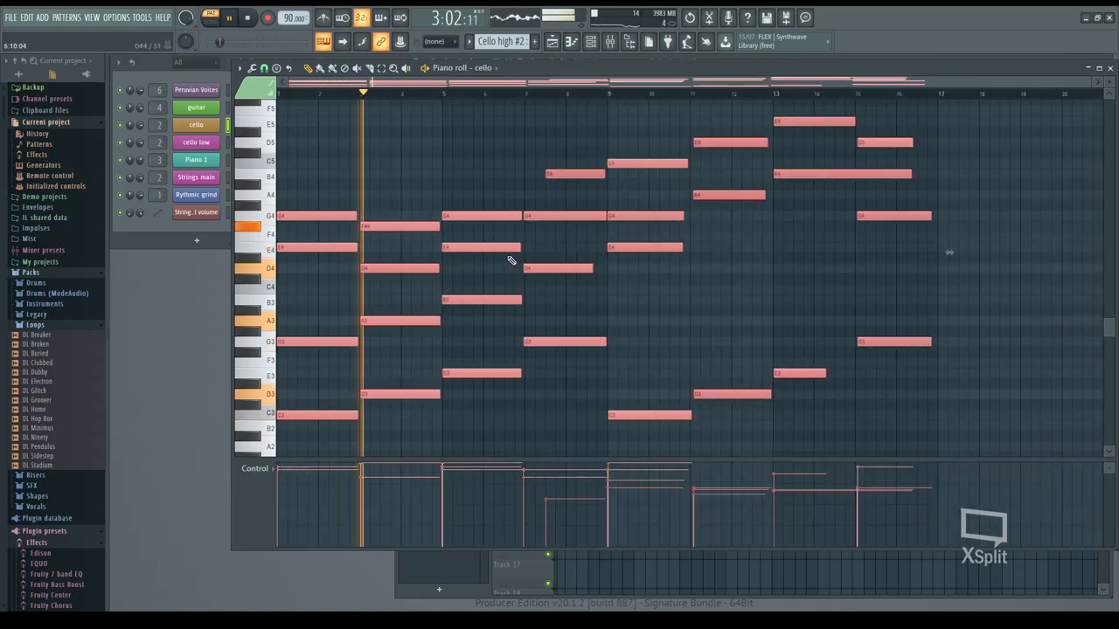
{"action": "scroll", "coordinate": [464, 404], "scroll_direction": "up", "scroll_amount": 2}
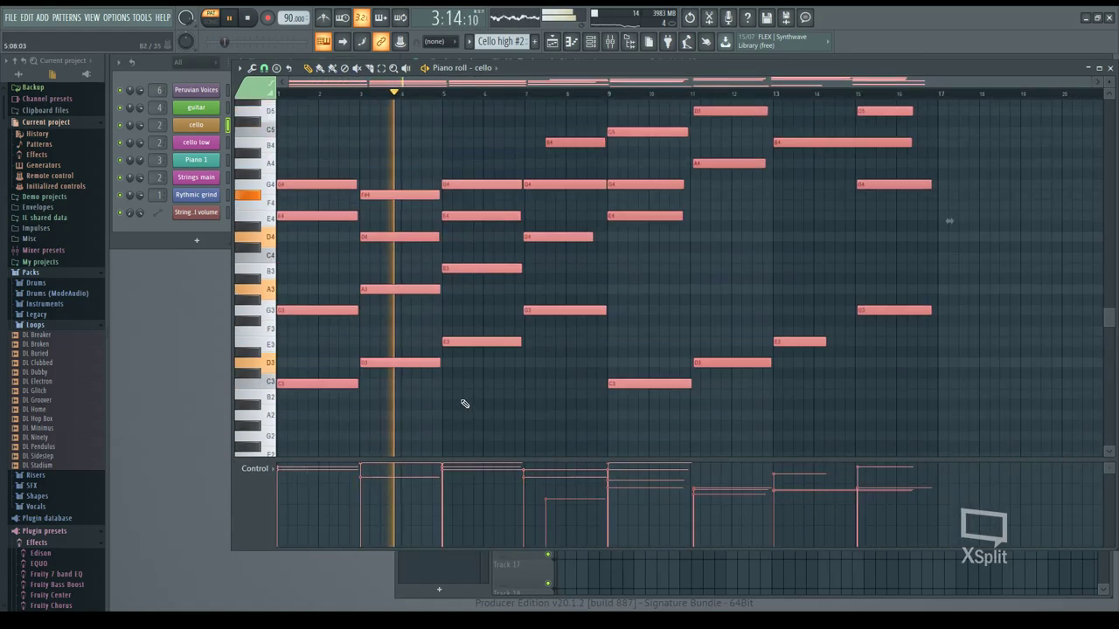
{"action": "scroll", "coordinate": [452, 398], "scroll_direction": "up", "scroll_amount": 6}
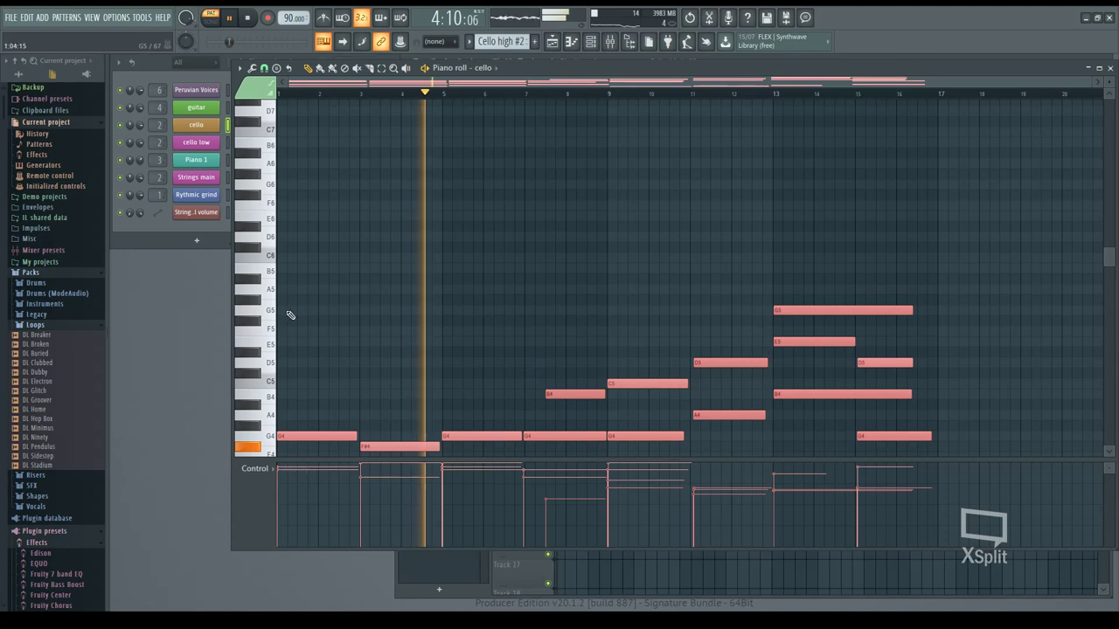
{"action": "scroll", "coordinate": [415, 333], "scroll_direction": "down", "scroll_amount": 9}
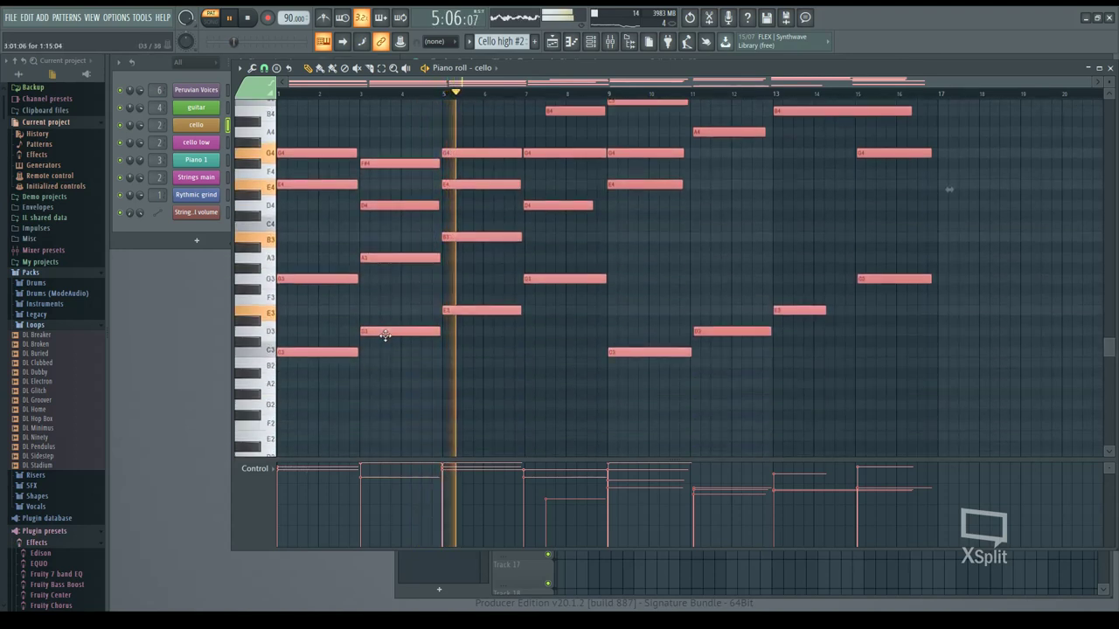
{"action": "left_click_drag", "start_coordinate": [281, 486], "coordinate": [902, 490]}
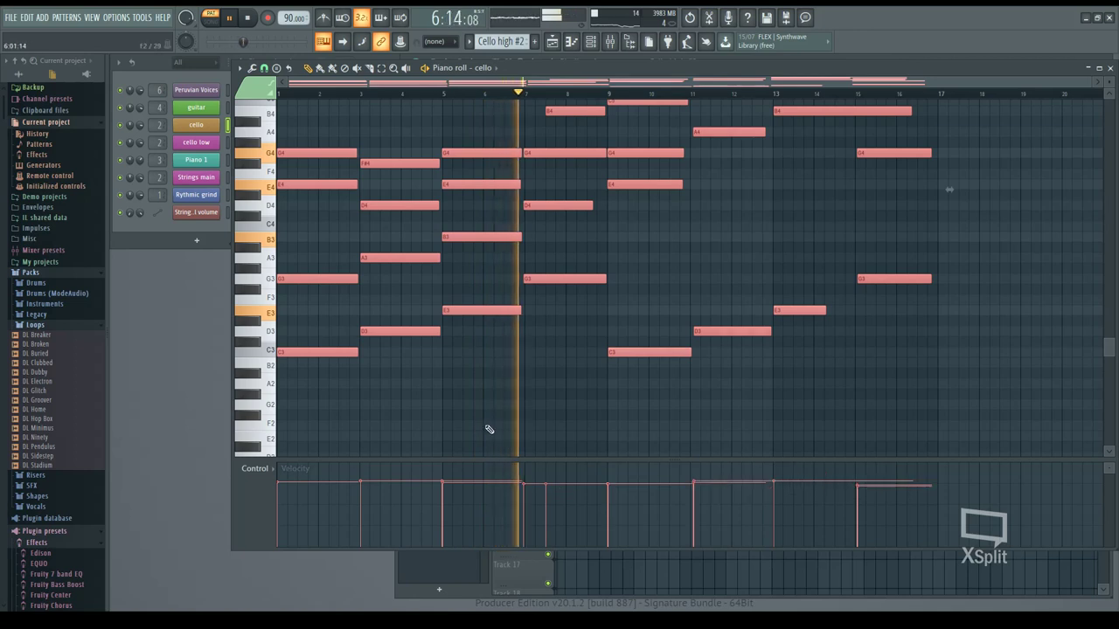
Duplicate all the cello notes one octave higher, keeping the original notes in place.
{"action": "scroll", "coordinate": [489, 375], "scroll_direction": "up", "scroll_amount": 4}
{"action": "scroll", "coordinate": [387, 390], "scroll_direction": "down", "scroll_amount": 3}
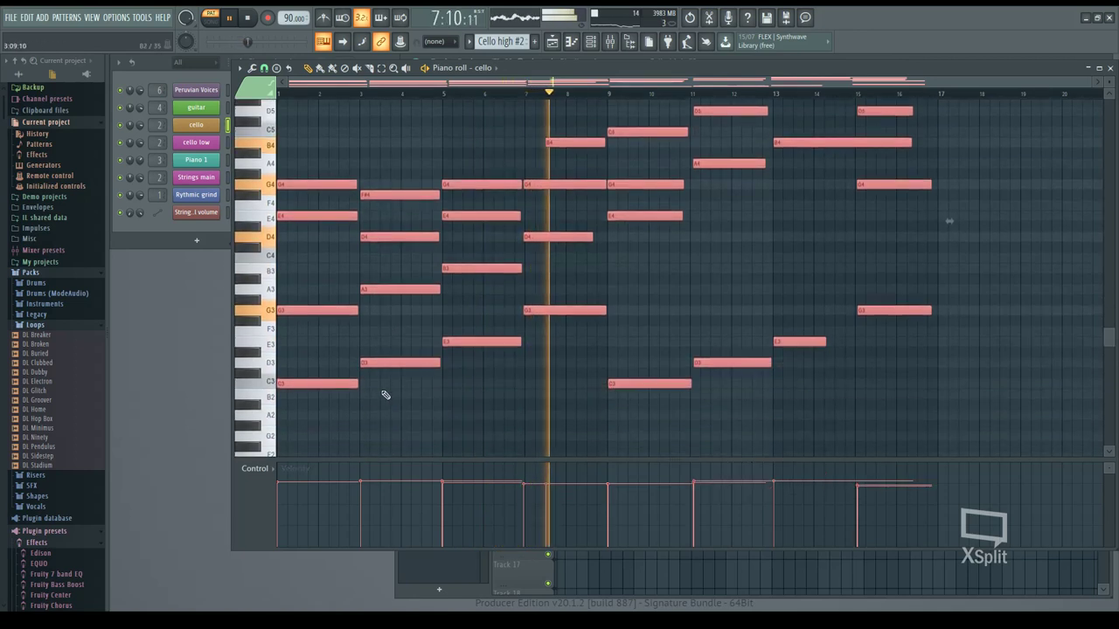
{"action": "left_click_drag", "start_coordinate": [319, 382], "coordinate": [270, 264]}
{"action": "scroll", "coordinate": [481, 367], "scroll_direction": "up", "scroll_amount": 5}
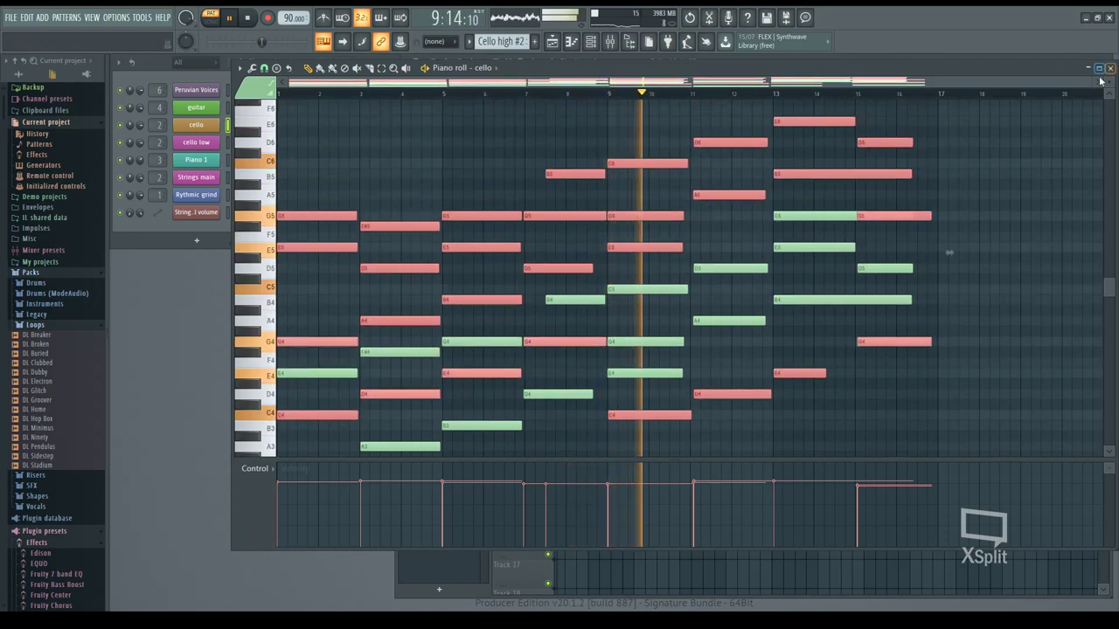
Delete the highest duplicated cello notes, from B5 upward, between bars 7 and 16.
{"action": "scroll", "coordinate": [829, 297], "scroll_direction": "up", "scroll_amount": 6}
{"action": "right_click", "coordinate": [829, 297]}
{"action": "right_click", "coordinate": [813, 265]}
{"action": "right_click", "coordinate": [885, 317]}
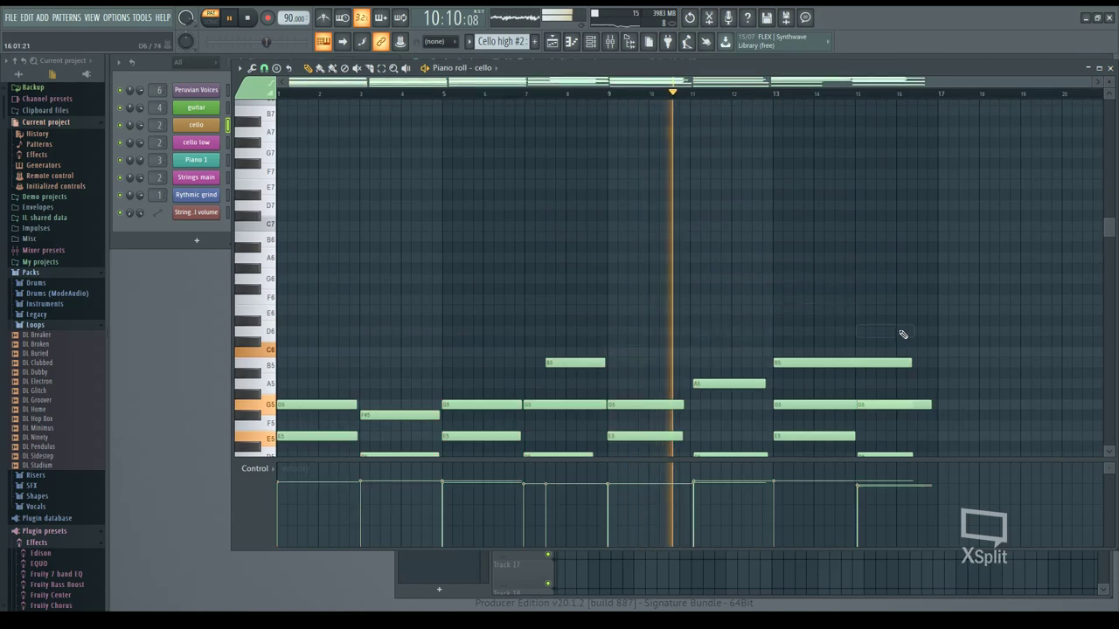
{"action": "scroll", "coordinate": [909, 322], "scroll_direction": "down", "scroll_amount": 1}
{"action": "scroll", "coordinate": [909, 322], "scroll_direction": "down", "scroll_amount": 3}
{"action": "right_click", "coordinate": [821, 175]}
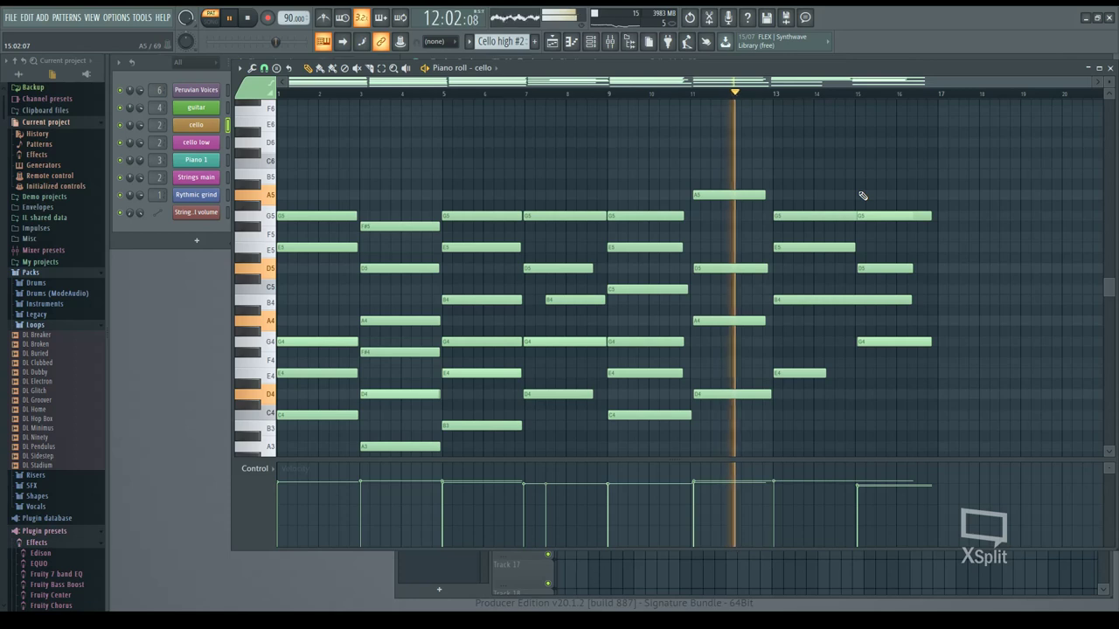
{"action": "scroll", "coordinate": [858, 210], "scroll_direction": "down", "scroll_amount": 7}
{"action": "scroll", "coordinate": [857, 210], "scroll_direction": "up", "scroll_amount": 3}
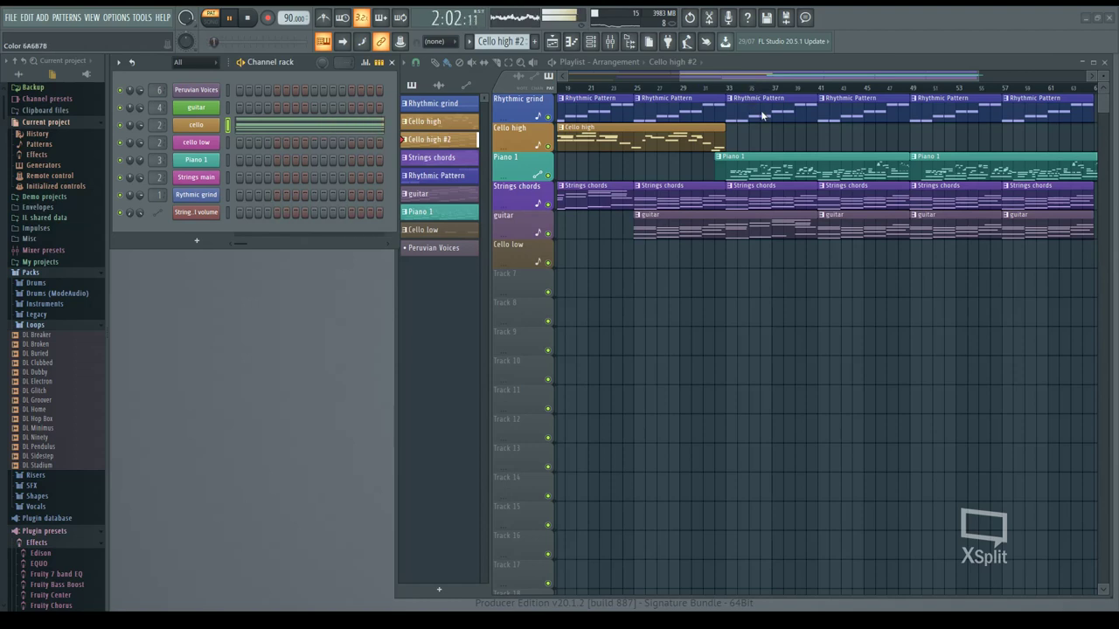
Rename the Cello high #2 pattern as Cello main chords and place clips of it on the Cello low track at bars 33 and 49.
{"action": "left_click", "coordinate": [821, 257]}
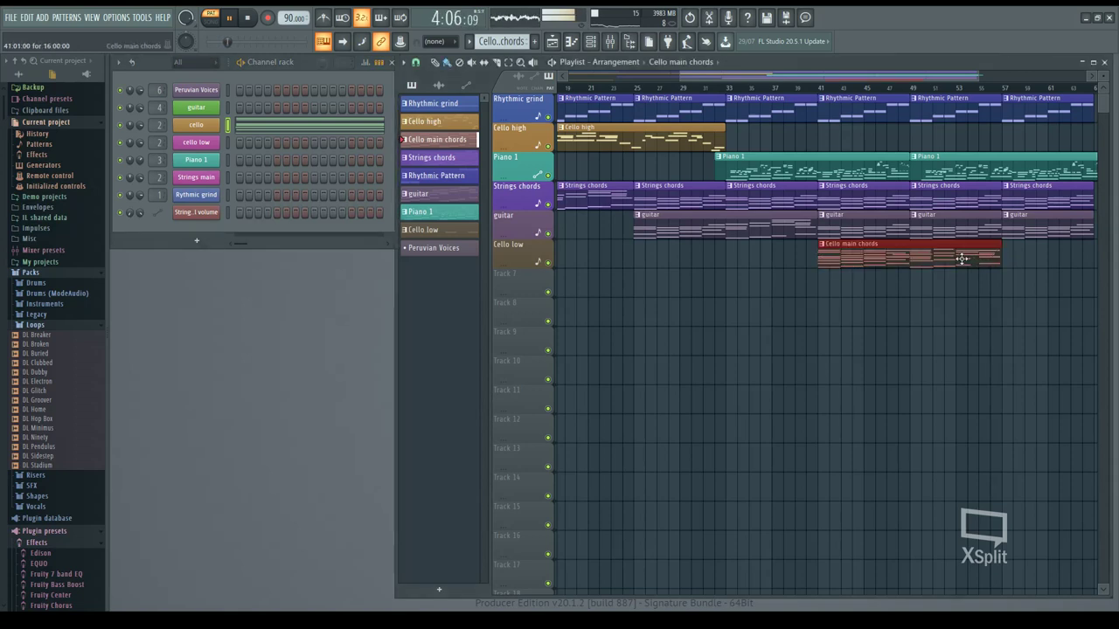
{"action": "left_click_drag", "start_coordinate": [960, 259], "coordinate": [772, 264]}
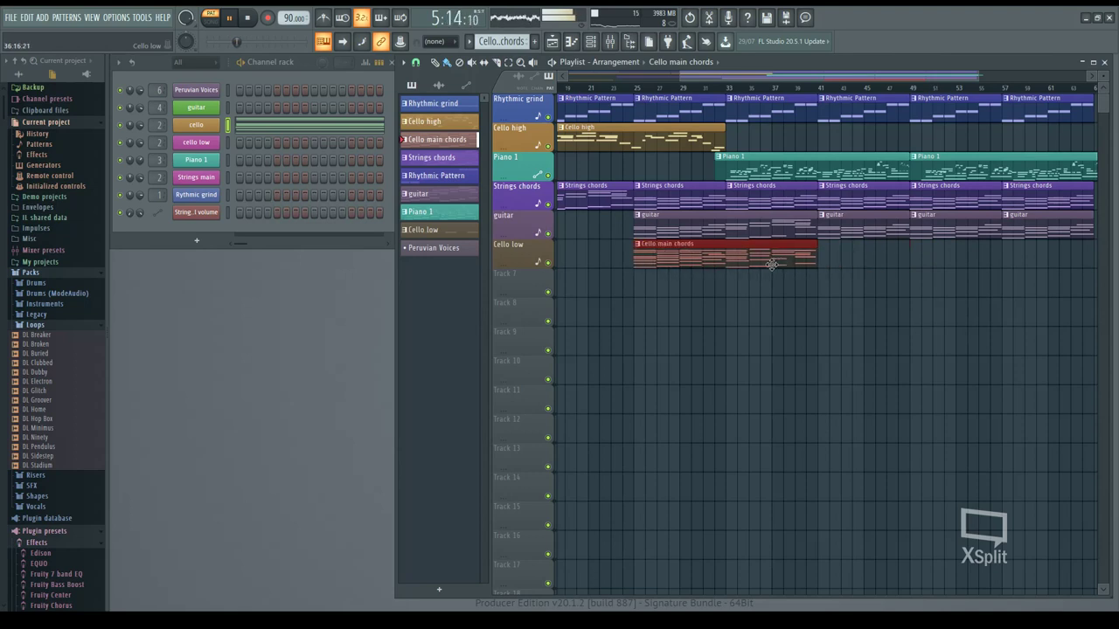
{"action": "mouse_move", "coordinate": [682, 76]}
{"action": "left_mouse_down"}
{"action": "mouse_move", "coordinate": [567, 76]}
{"action": "mouse_move", "coordinate": [695, 76]}
{"action": "left_mouse_up"}
{"action": "left_click_drag", "start_coordinate": [660, 259], "coordinate": [737, 257]}
{"action": "key", "text": "ctrl+b"}
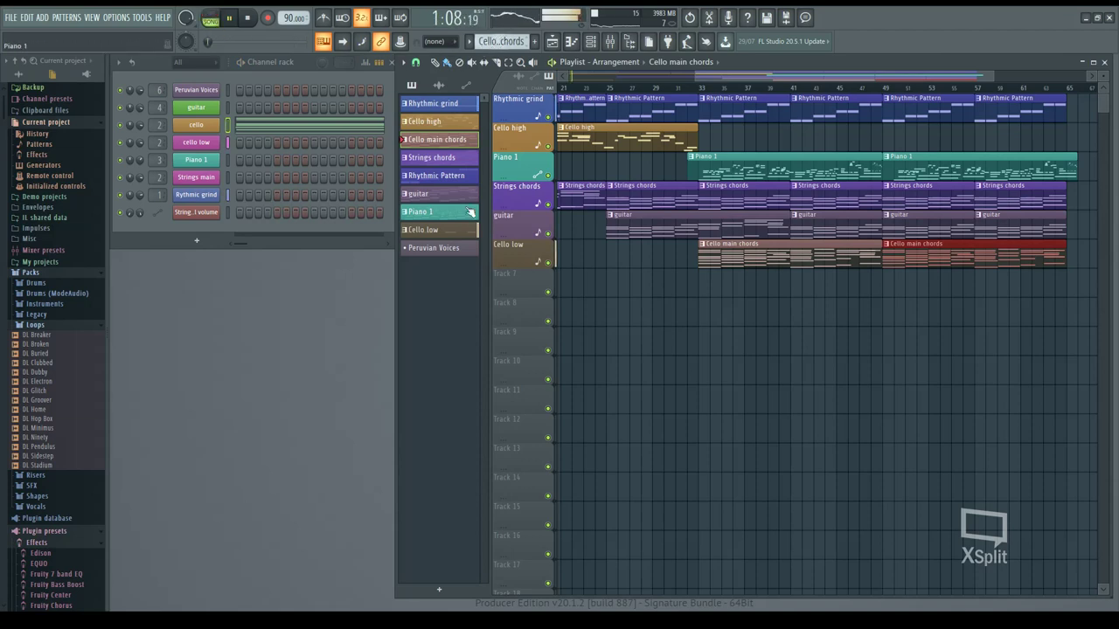
Draw an E6 note from bar 1 to bar 9 in the Peruvian Voices pattern, and place its clip on Track 7 at bar 33.
{"action": "left_click", "coordinate": [446, 248]}
{"action": "right_click", "coordinate": [211, 94]}
{"action": "left_click", "coordinate": [244, 119]}
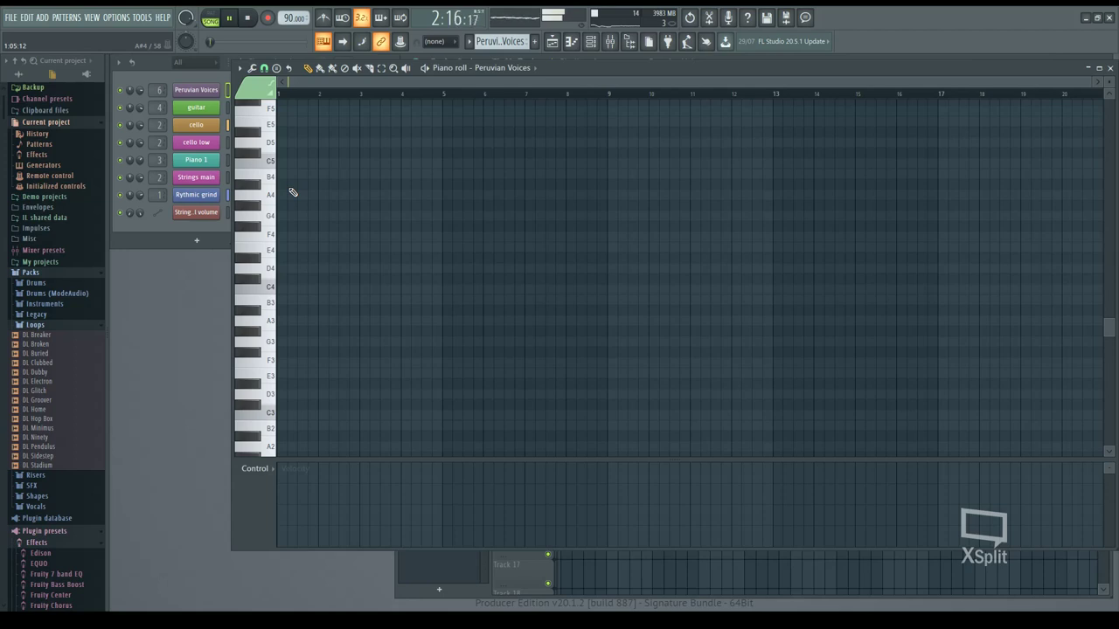
{"action": "scroll", "coordinate": [294, 193], "scroll_direction": "up", "scroll_amount": 10}
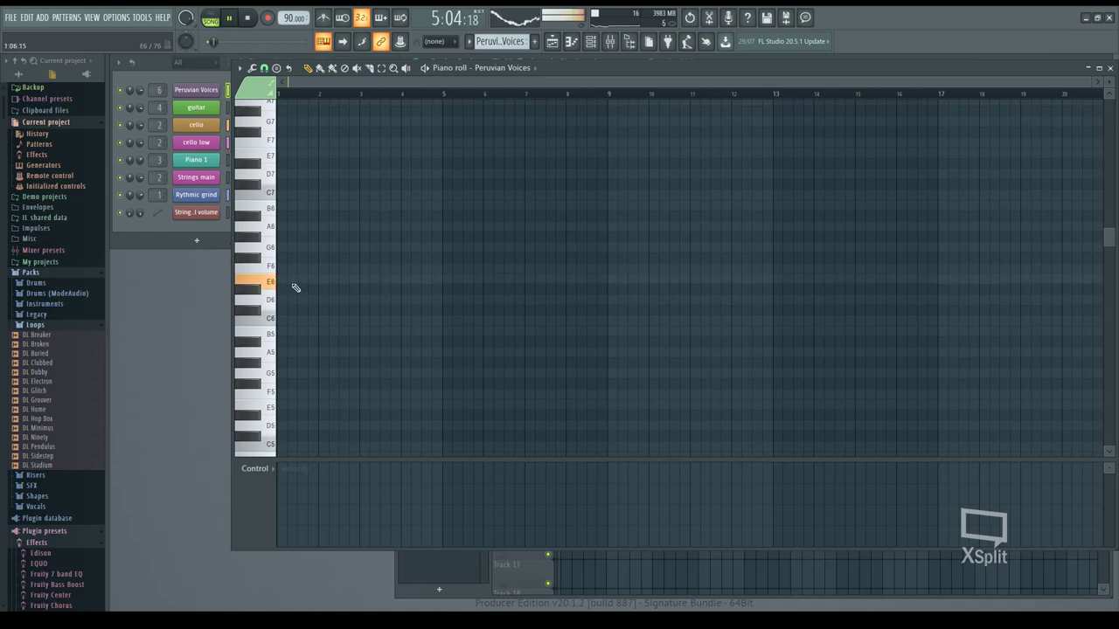
{"action": "left_click_drag", "start_coordinate": [357, 279], "coordinate": [601, 280]}
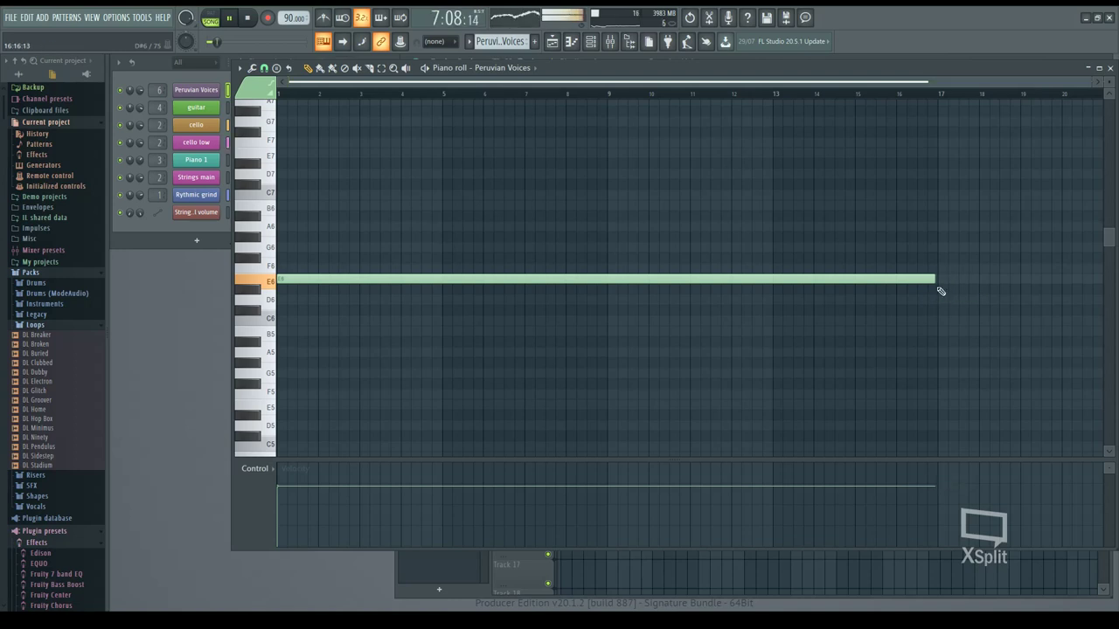
{"action": "left_click_drag", "start_coordinate": [928, 281], "coordinate": [609, 297]}
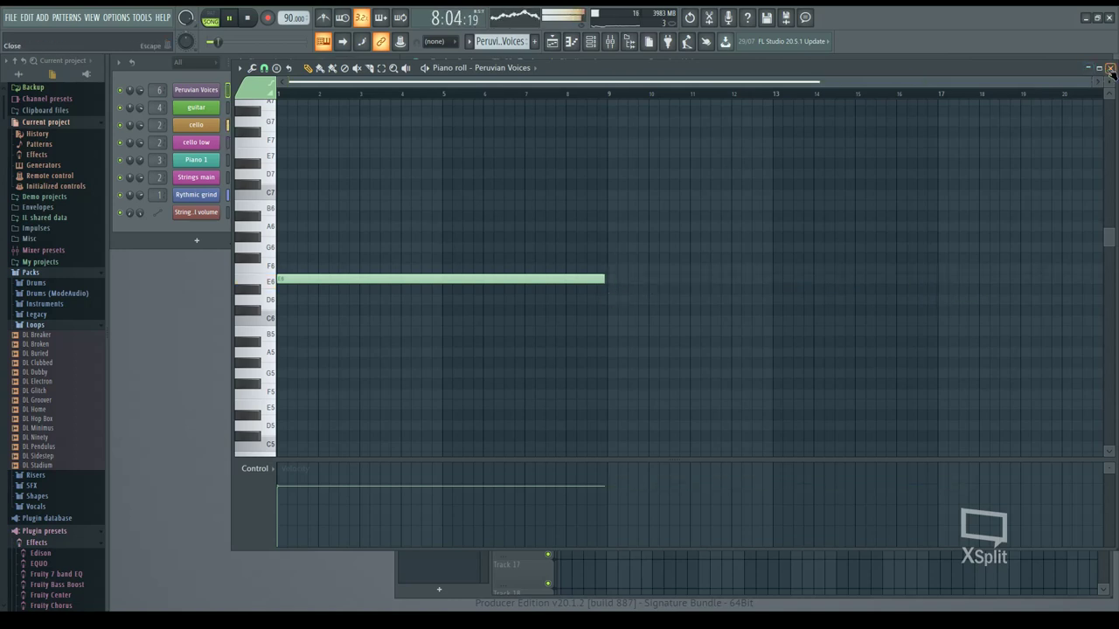
{"action": "left_click", "coordinate": [1110, 68]}
{"action": "left_click", "coordinate": [701, 89]}
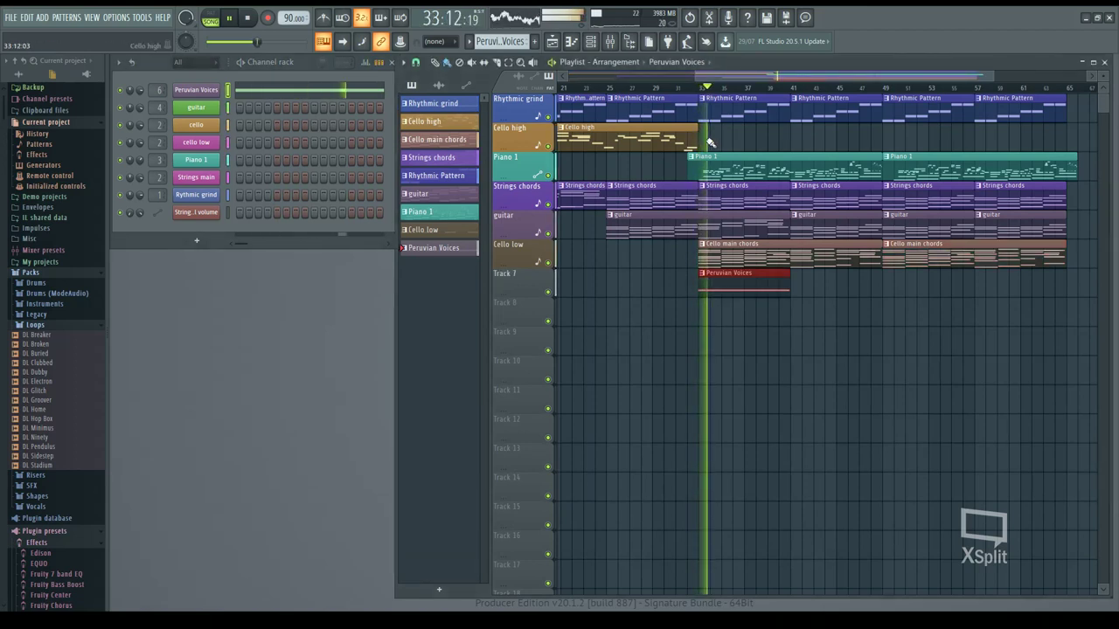
Shorten the Peruvian Voices E6 note to a length of 1:11:03 and add a D6 note from bar 3 to bar 5.
{"action": "key", "text": "F7"}
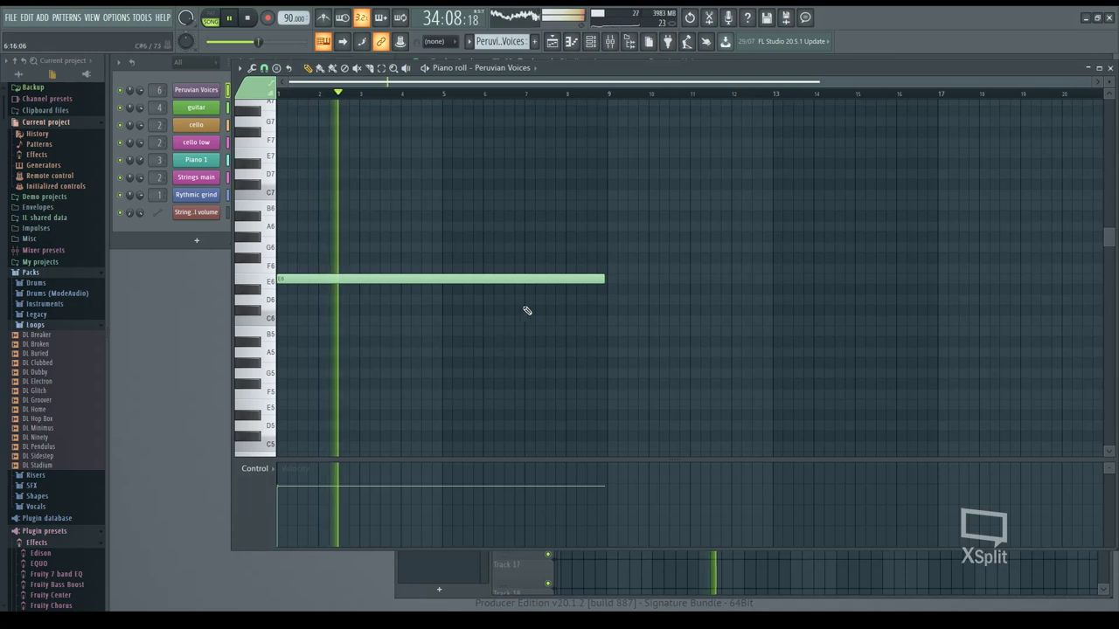
{"action": "left_click_drag", "start_coordinate": [601, 281], "coordinate": [360, 290]}
{"action": "left_click", "coordinate": [283, 94]}
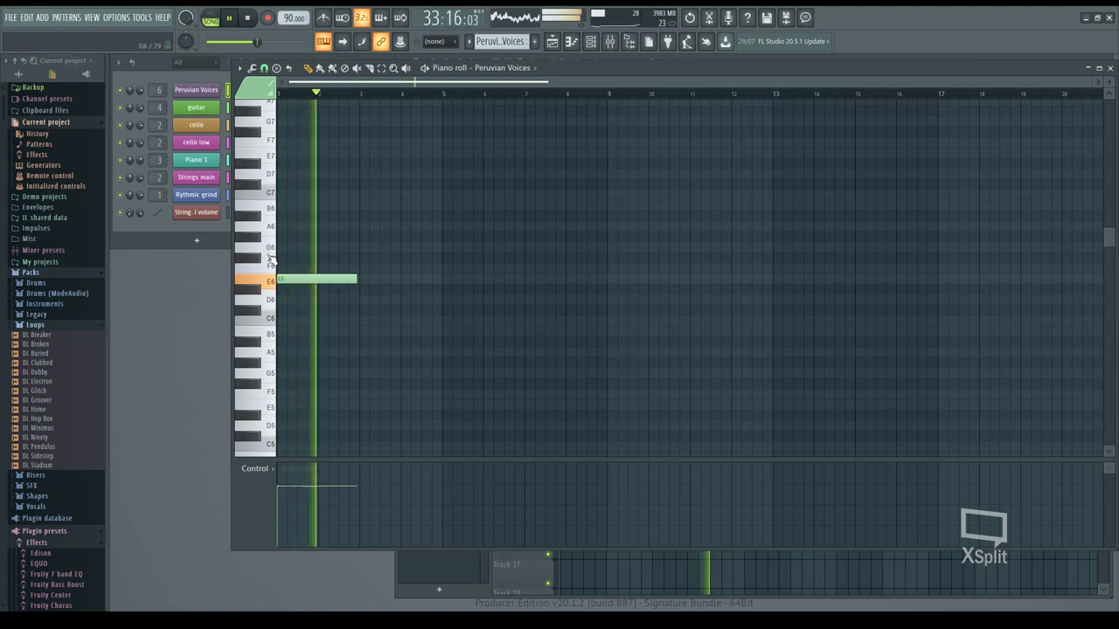
{"action": "left_click", "coordinate": [364, 306]}
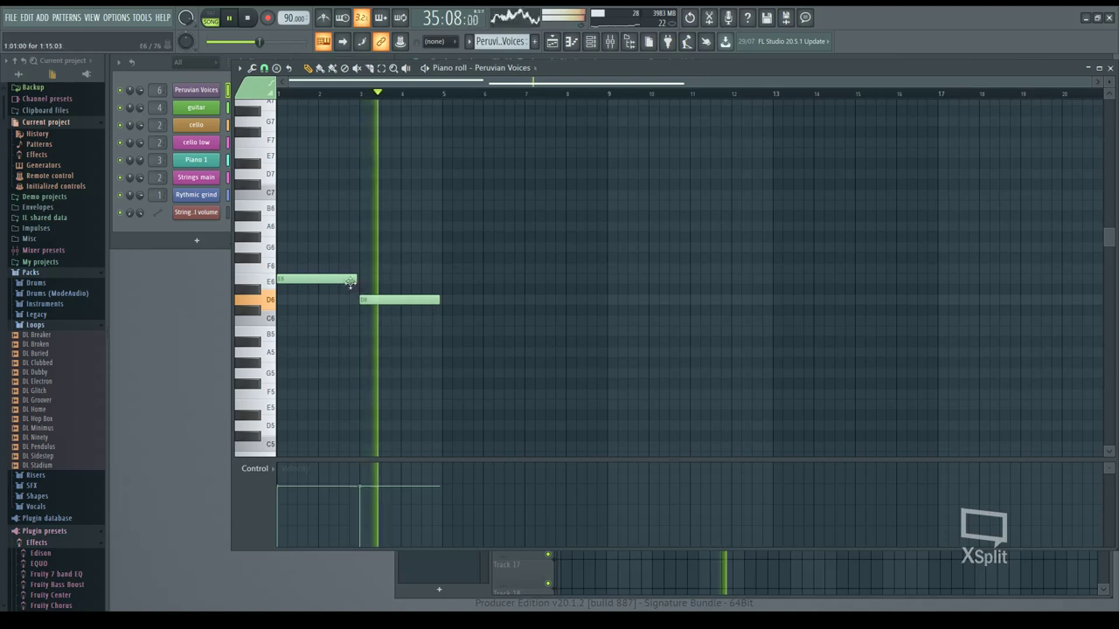
{"action": "left_click_drag", "start_coordinate": [356, 280], "coordinate": [344, 280]}
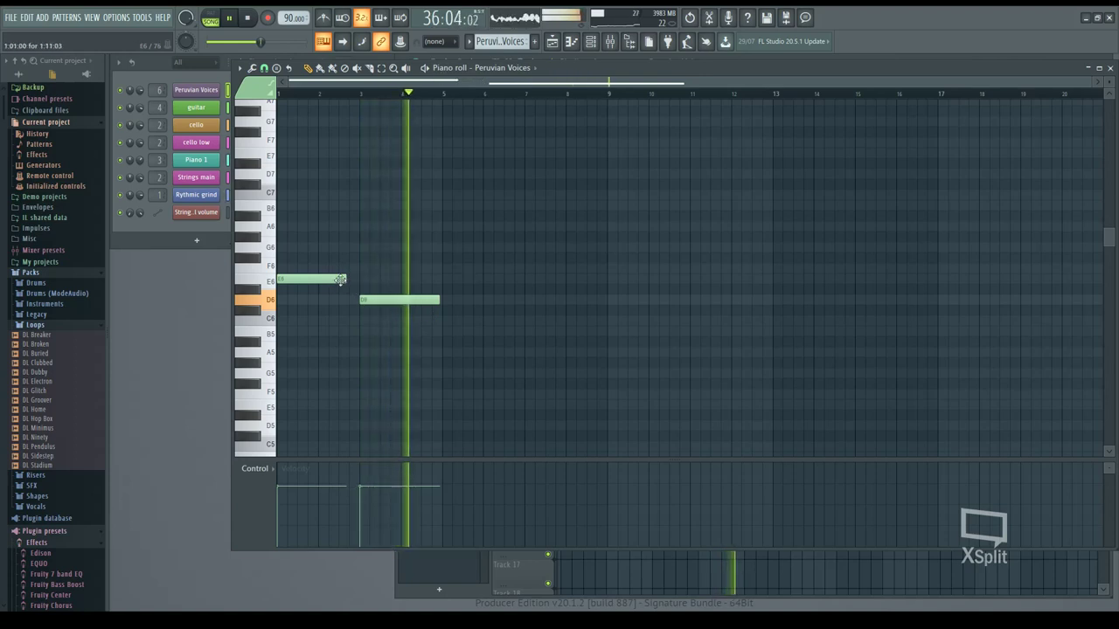
Add an F6 note at bar 5, remove the trial F#6 note at bar 7, and extend the F6 note to bar 9.
{"action": "left_click", "coordinate": [448, 268]}
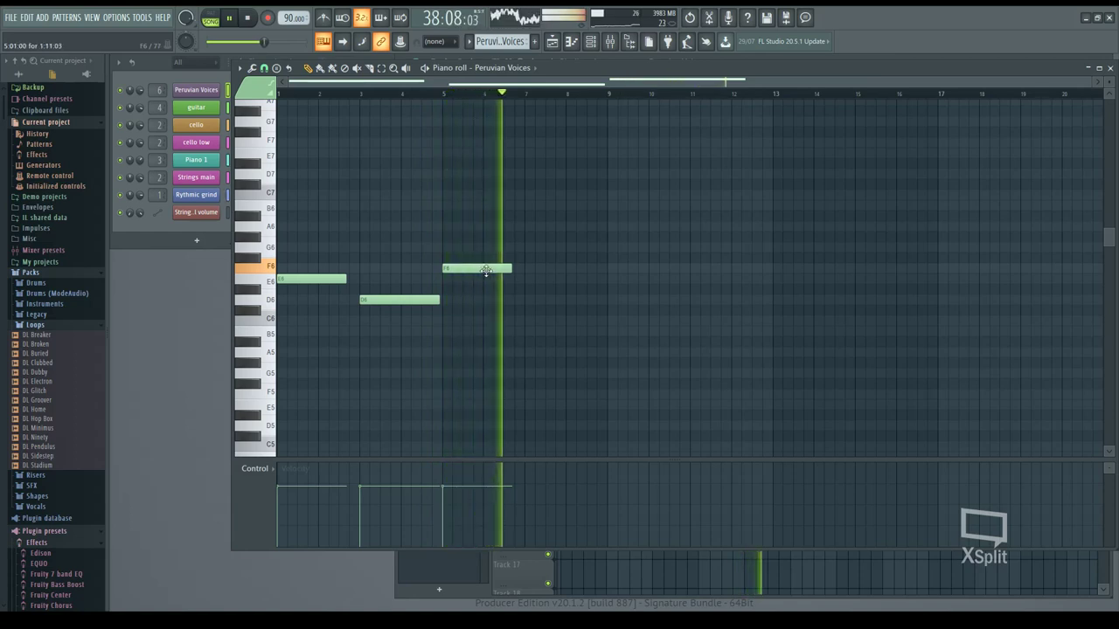
{"action": "left_click", "coordinate": [527, 257]}
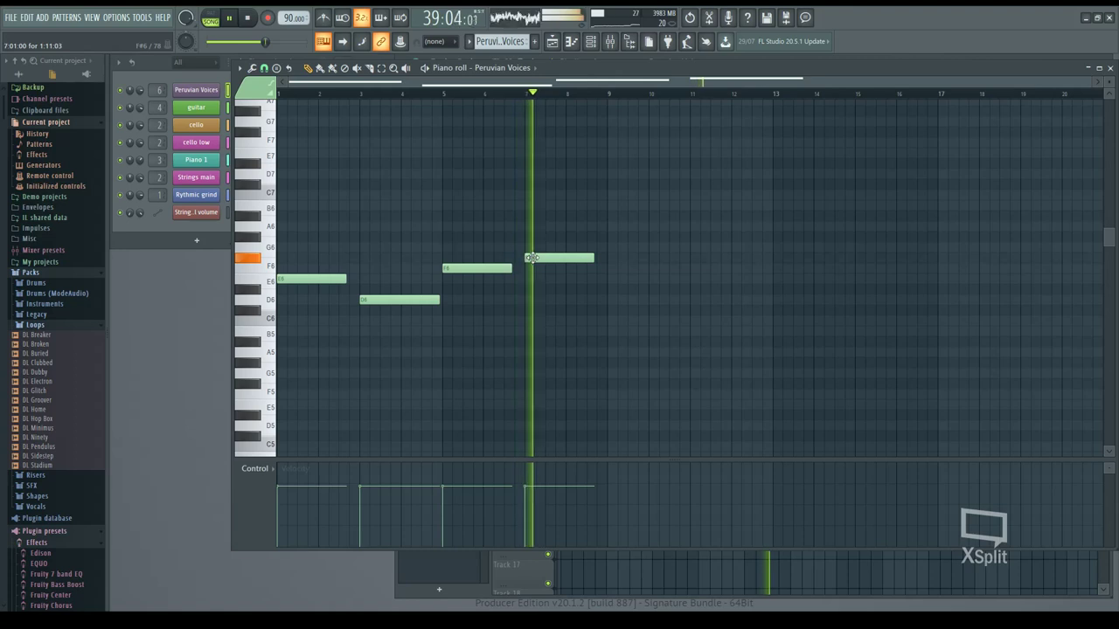
{"action": "right_click", "coordinate": [536, 260]}
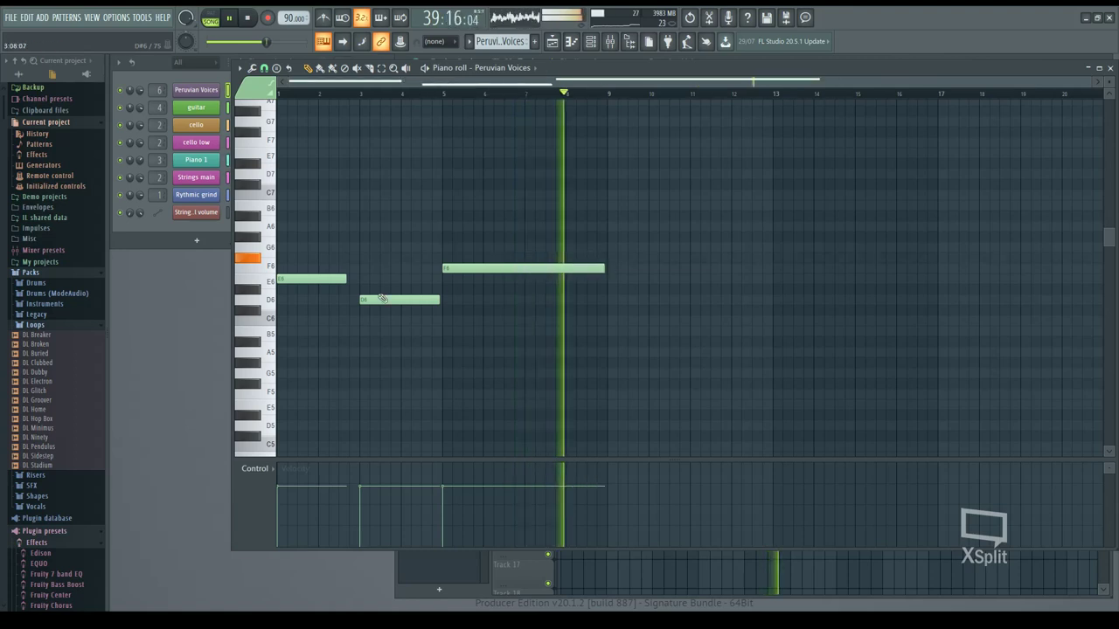
Continue the Peruvian Voices melody with E6 at bar 9, A6 at bar 11 and D6 at bar 13.
{"action": "left_click", "coordinate": [612, 279]}
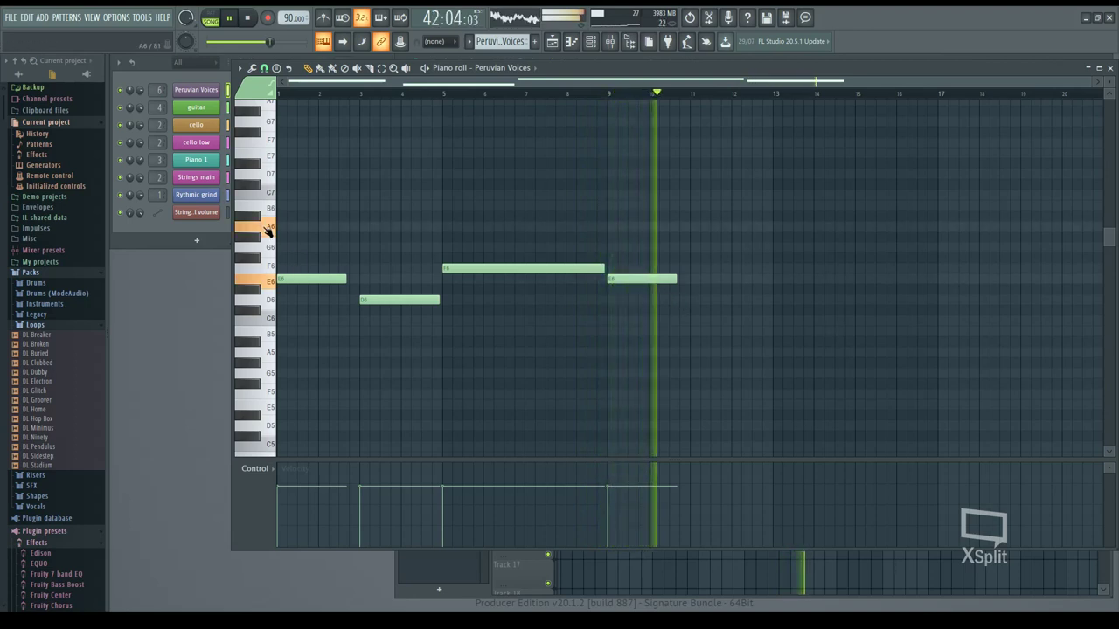
{"action": "left_click", "coordinate": [693, 227]}
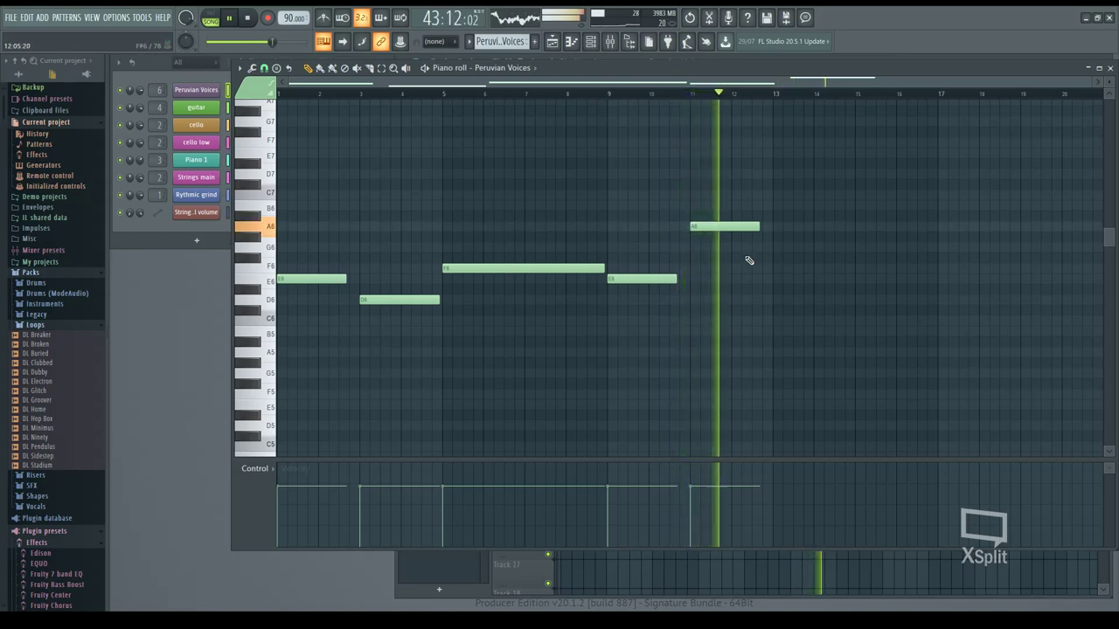
{"action": "left_click", "coordinate": [777, 299]}
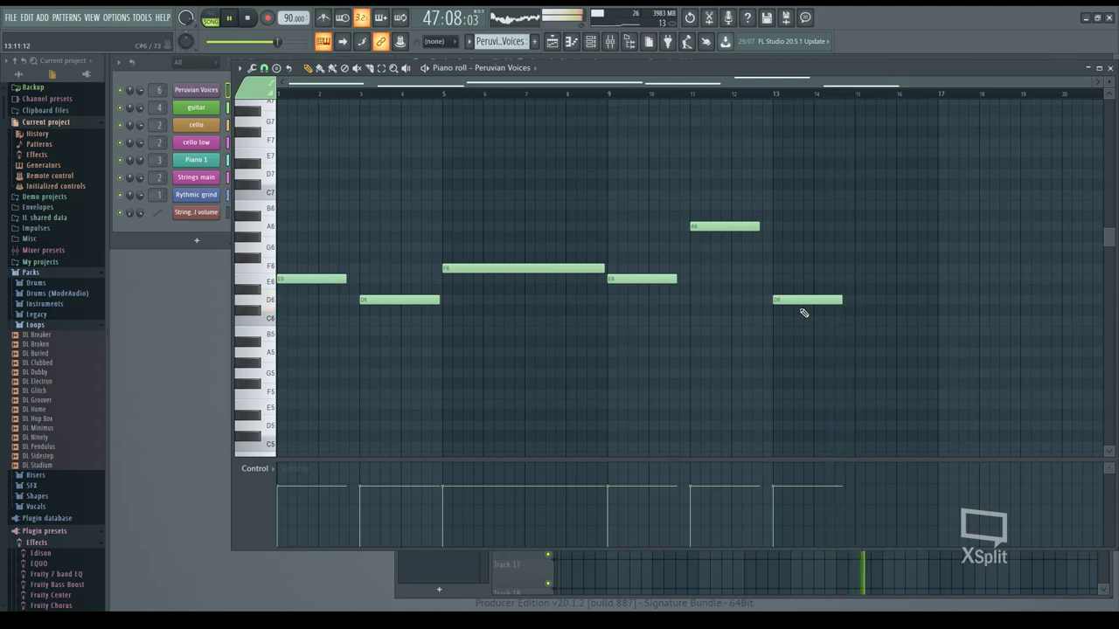
Try F#6 and C7 notes around bar 15, replace them with a D#7 note at bar 15, and play the passage.
{"action": "left_click", "coordinate": [849, 92]}
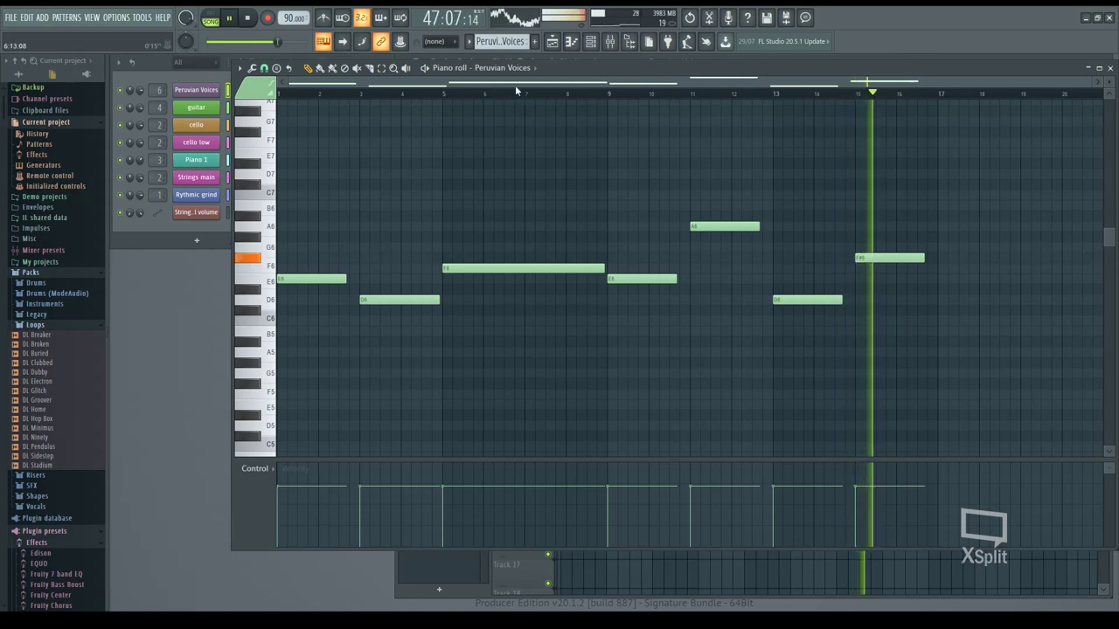
{"action": "left_click", "coordinate": [849, 194]}
{"action": "left_click", "coordinate": [269, 18]}
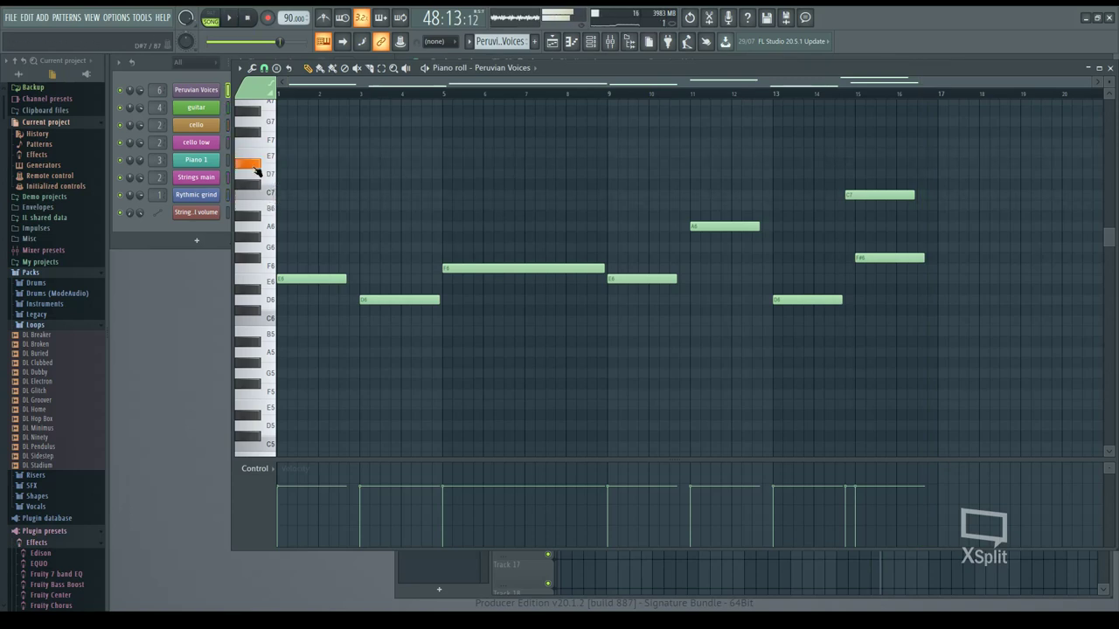
{"action": "left_click", "coordinate": [857, 163]}
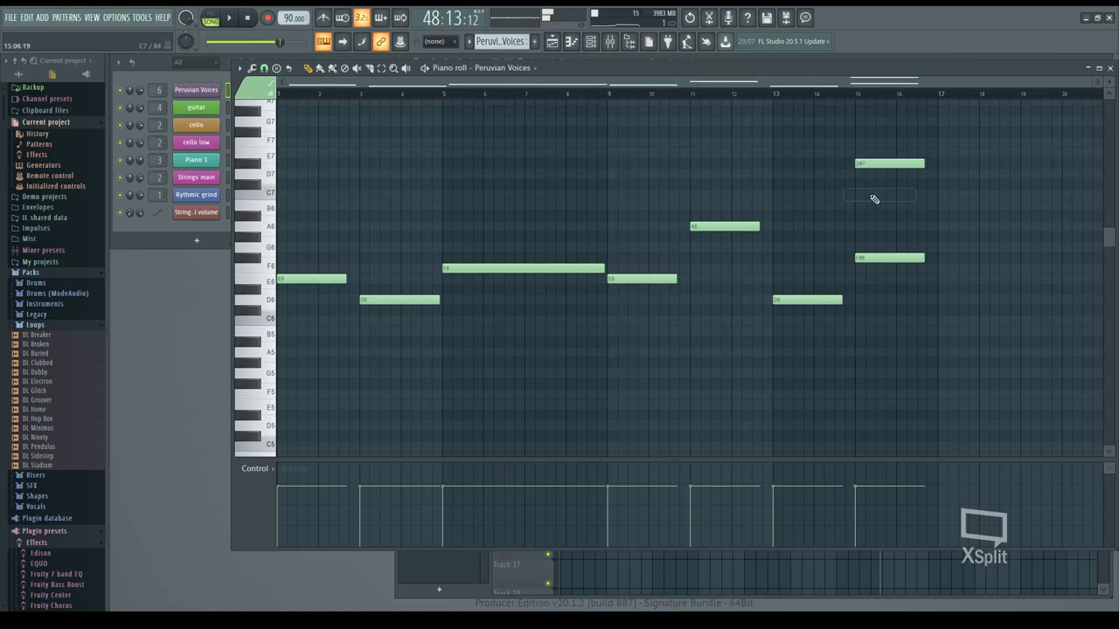
{"action": "left_click", "coordinate": [241, 16]}
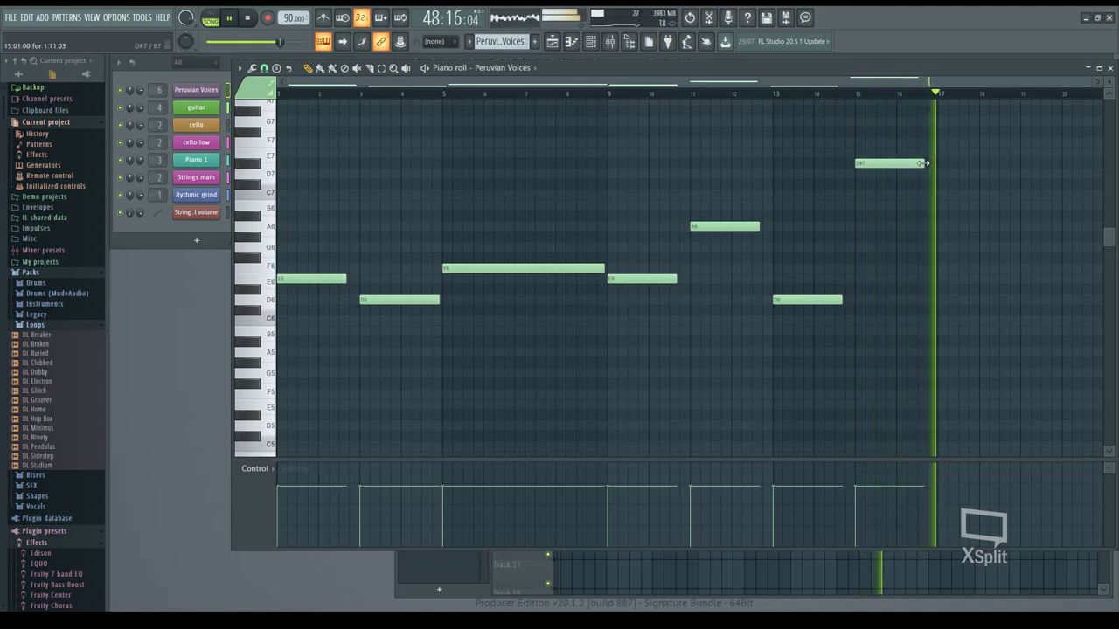
Check the Peruvian Voices clip in the playlist, add a G#6 note at bar 17 of its pattern, and play the song.
{"action": "left_click", "coordinate": [1110, 68]}
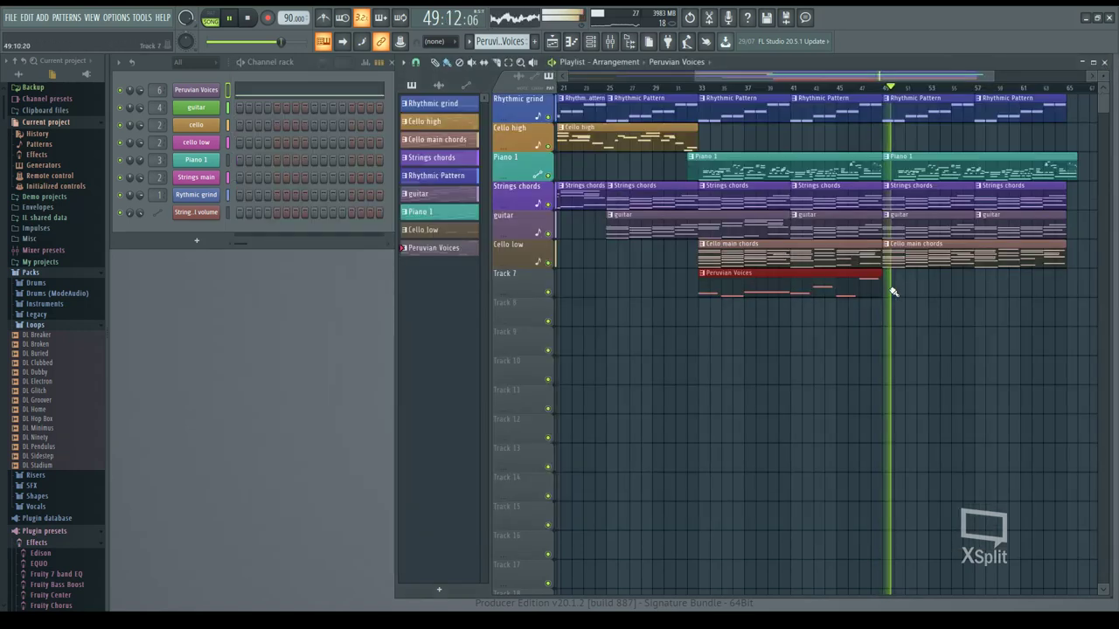
{"action": "left_click", "coordinate": [310, 96]}
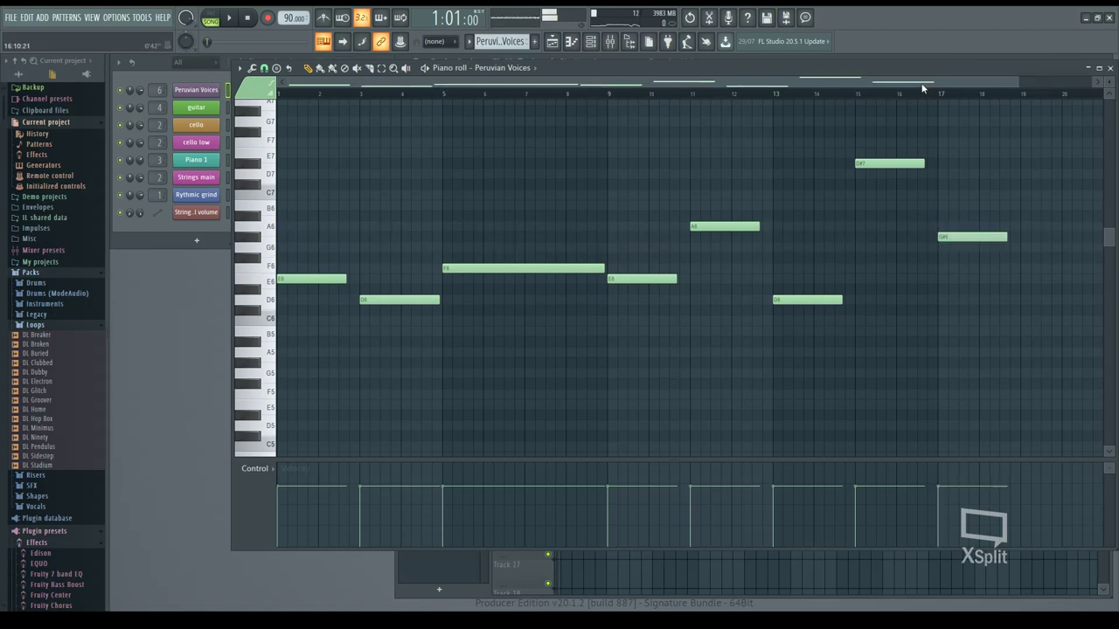
{"action": "key", "text": "space"}
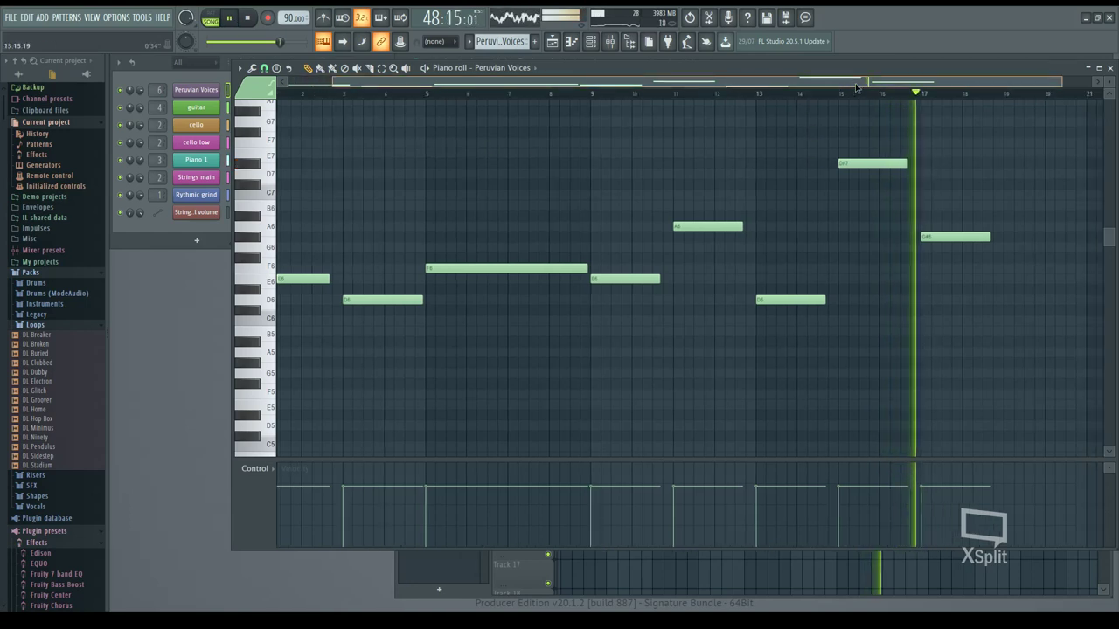
Replay the passage from bar 15, shift the G#6 note slightly ahead of bar 17, and add an F6 note at bar 19.
{"action": "left_click_drag", "start_coordinate": [761, 165], "coordinate": [768, 166]}
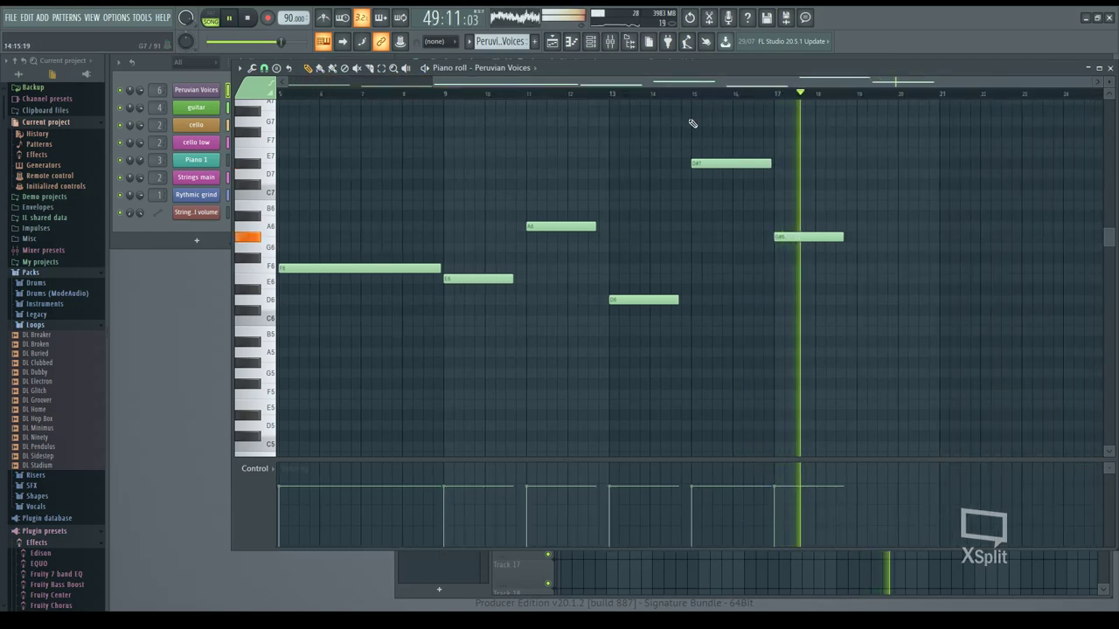
{"action": "left_click", "coordinate": [693, 92]}
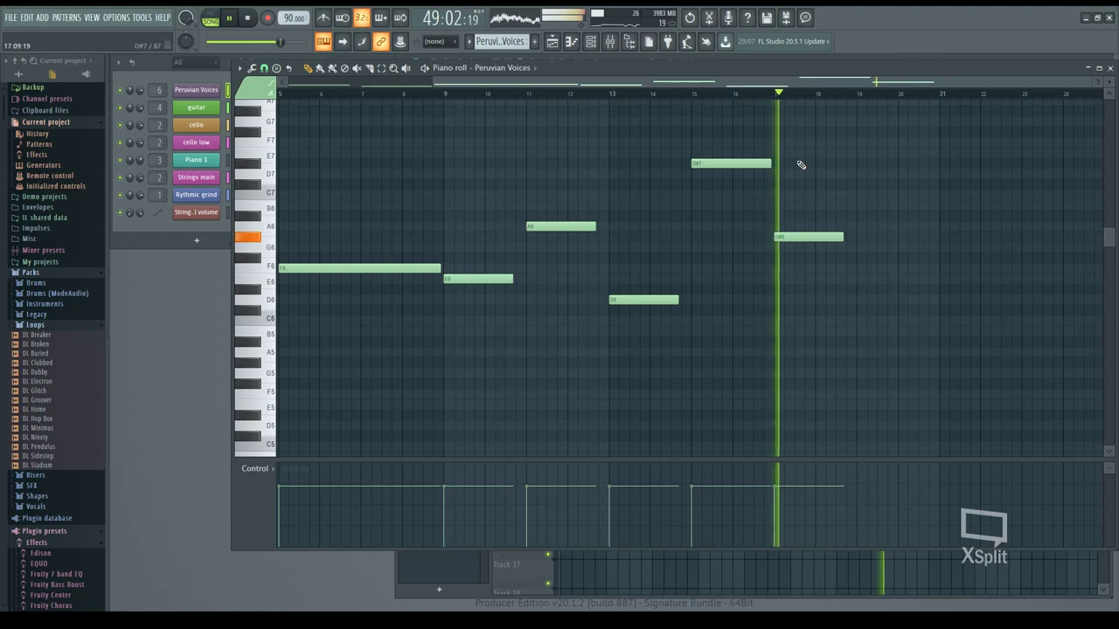
{"action": "left_click_drag", "start_coordinate": [781, 236], "coordinate": [775, 236]}
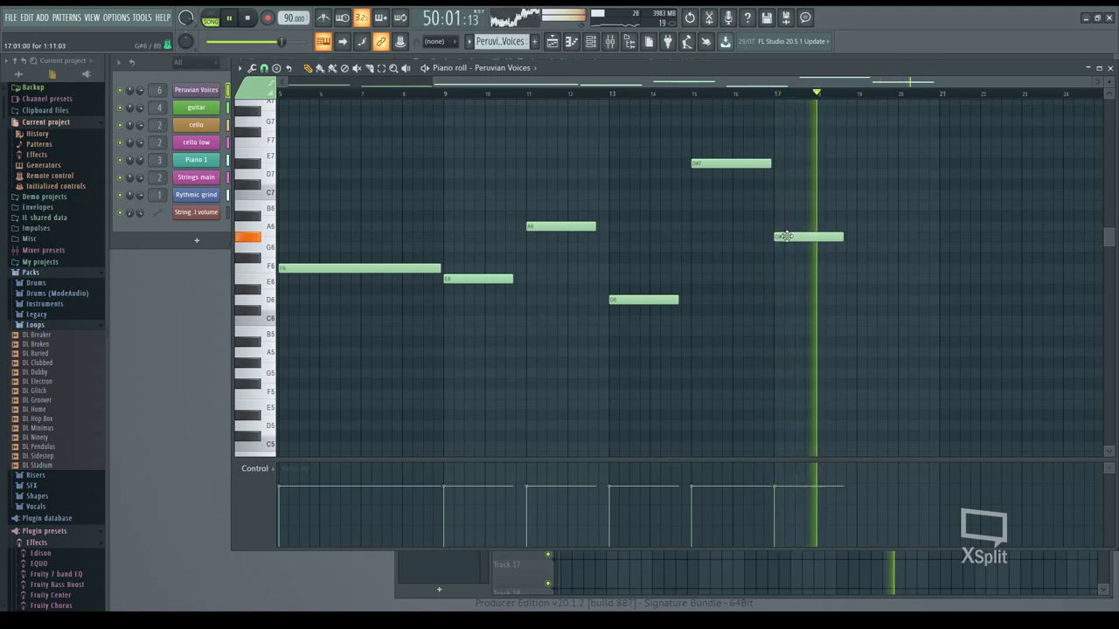
{"action": "left_click", "coordinate": [863, 269]}
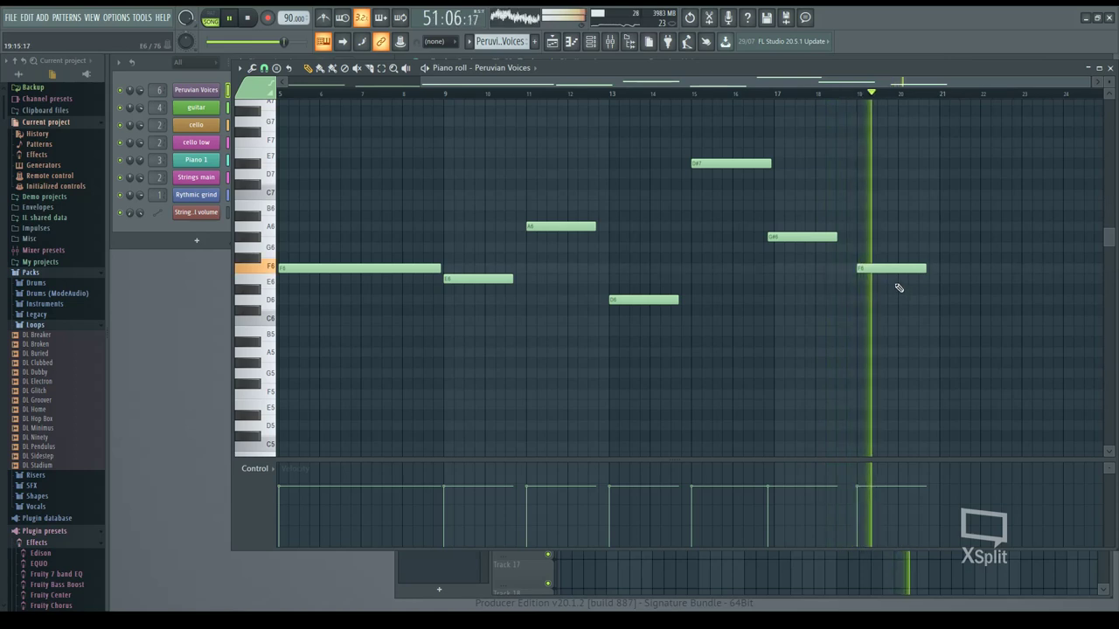
Extend the F6 note to bar 21 and finish the melody with D#6 notes at bars 21 and 23 and B5 at bar 23.
{"action": "left_click_drag", "start_coordinate": [776, 81], "coordinate": [970, 87]}
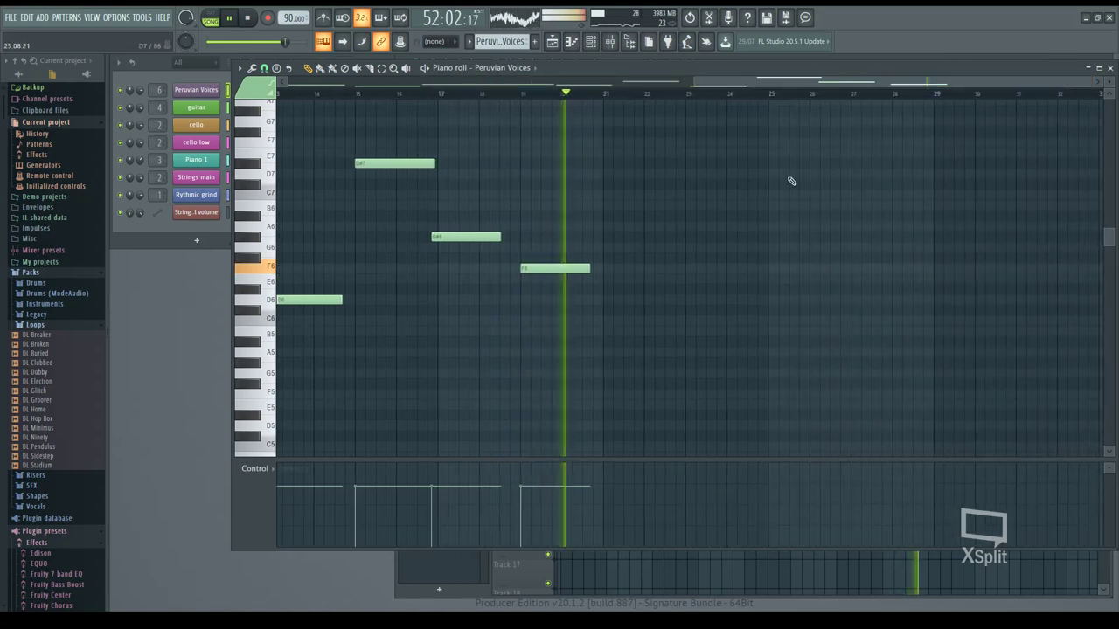
{"action": "left_click_drag", "start_coordinate": [590, 268], "coordinate": [609, 288]}
{"action": "left_click", "coordinate": [609, 289]}
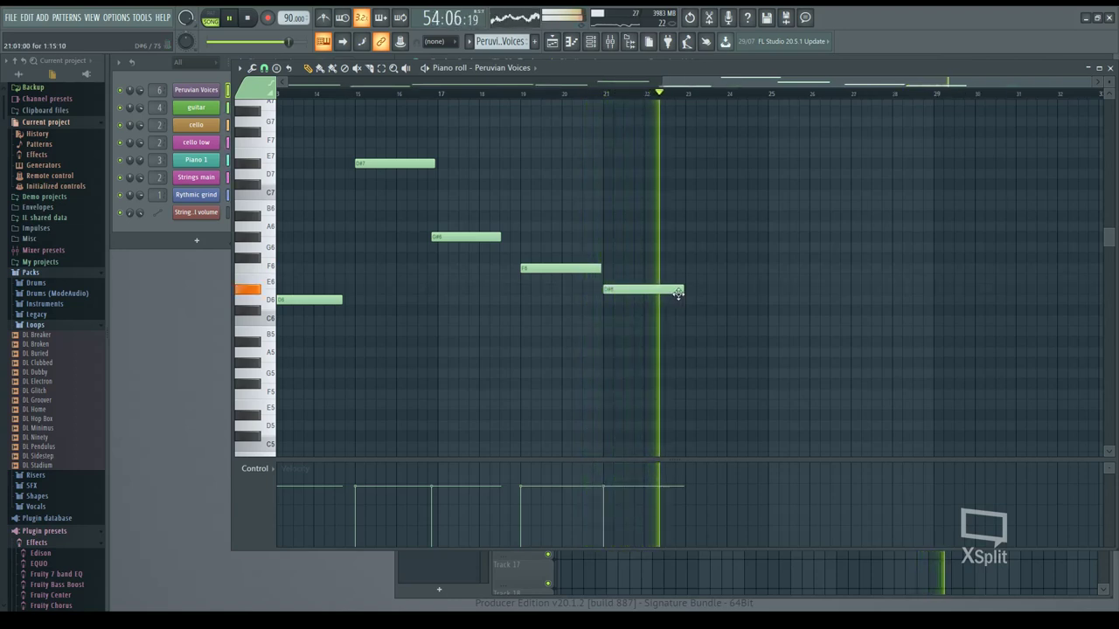
{"action": "left_click", "coordinate": [690, 293]}
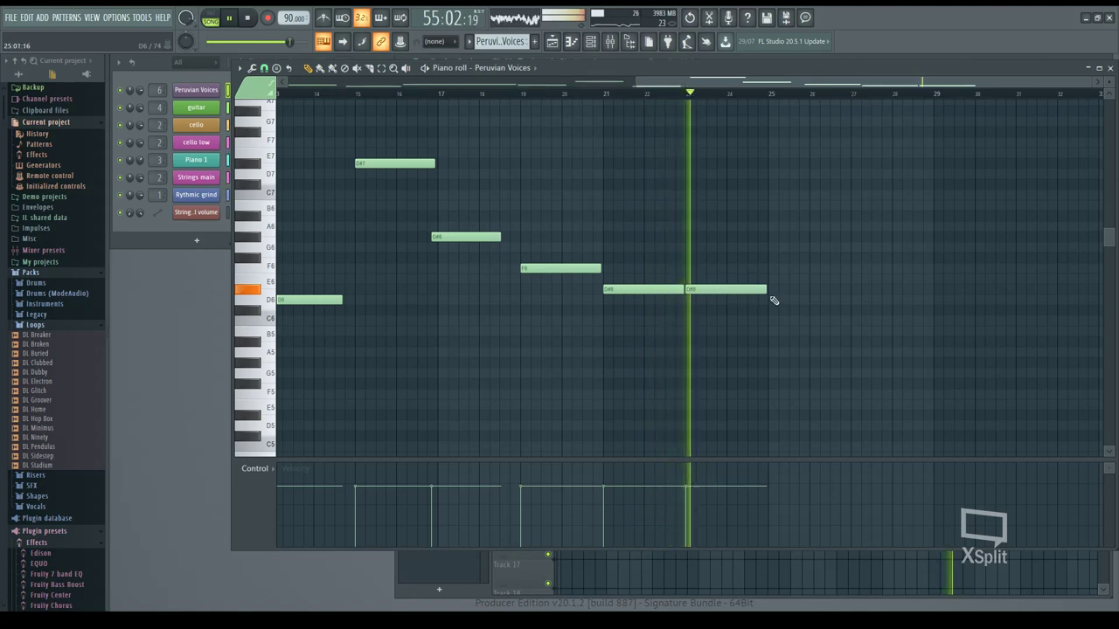
{"action": "left_click", "coordinate": [691, 333]}
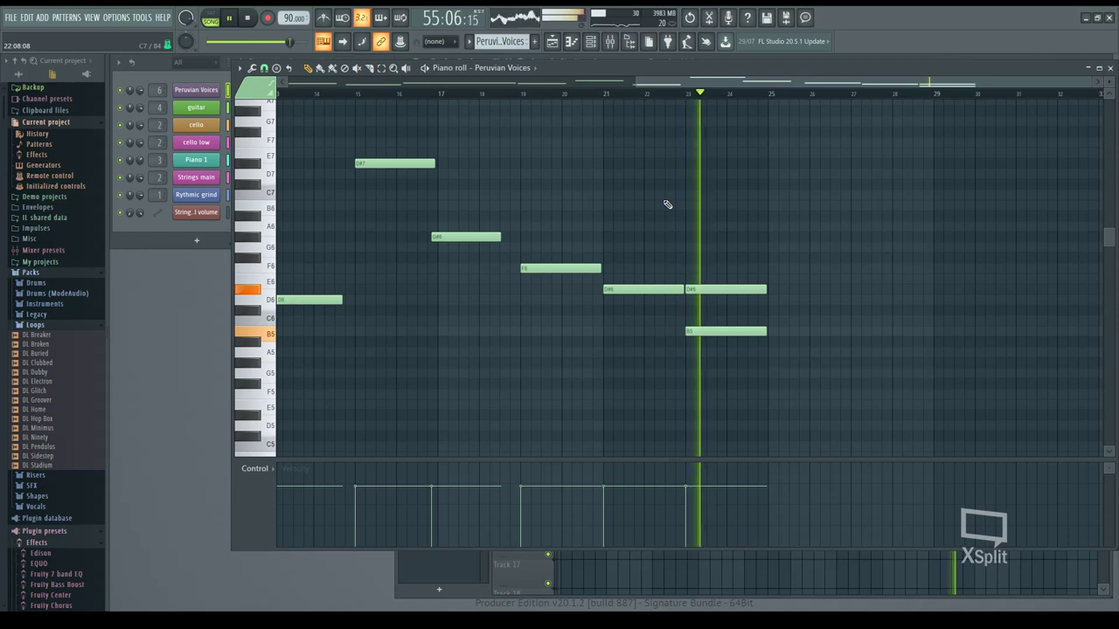
{"action": "left_click", "coordinate": [1110, 67]}
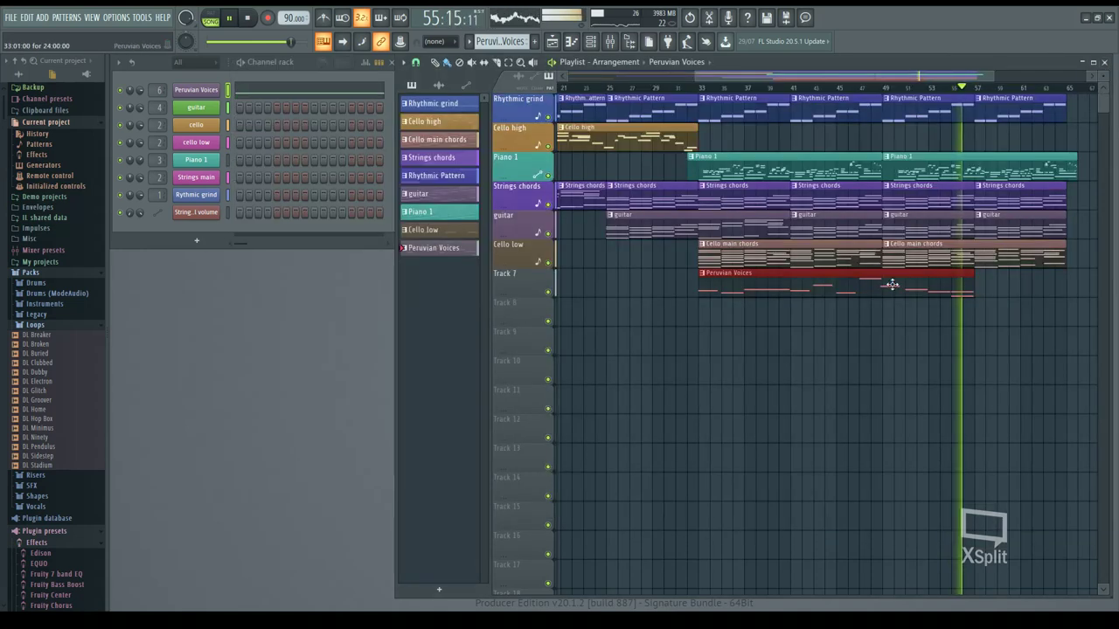
Recheck the end of the Peruvian Voices pattern and delete the Rhythmic Pattern clip starting at bar 57 in the playlist.
{"action": "double_click", "coordinate": [966, 286]}
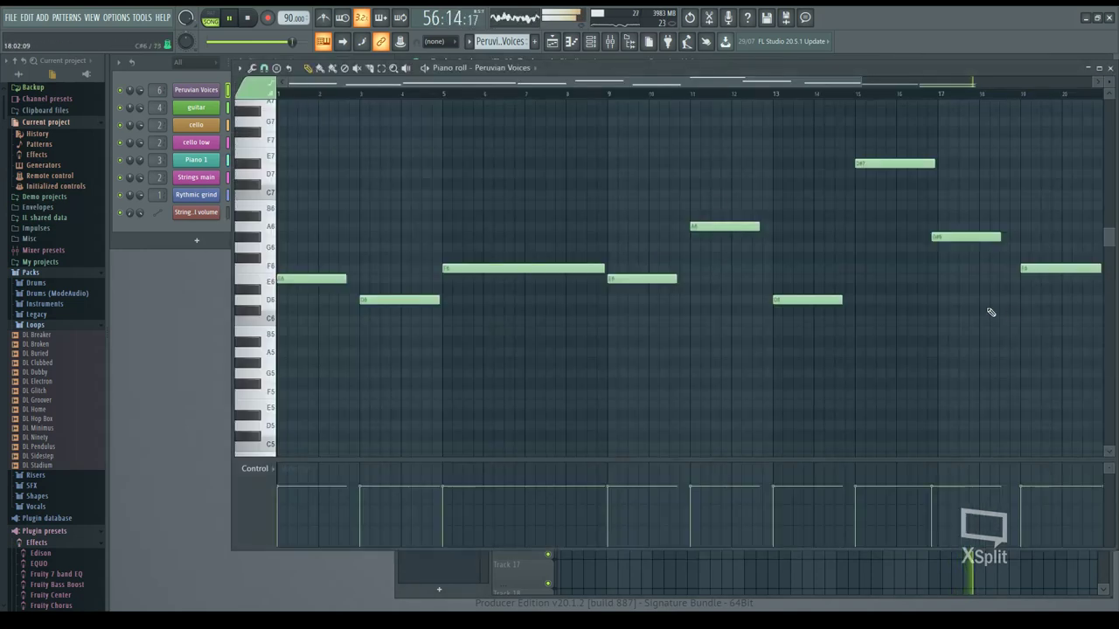
{"action": "scroll", "coordinate": [647, 106], "scroll_direction": "right", "scroll_amount": 10}
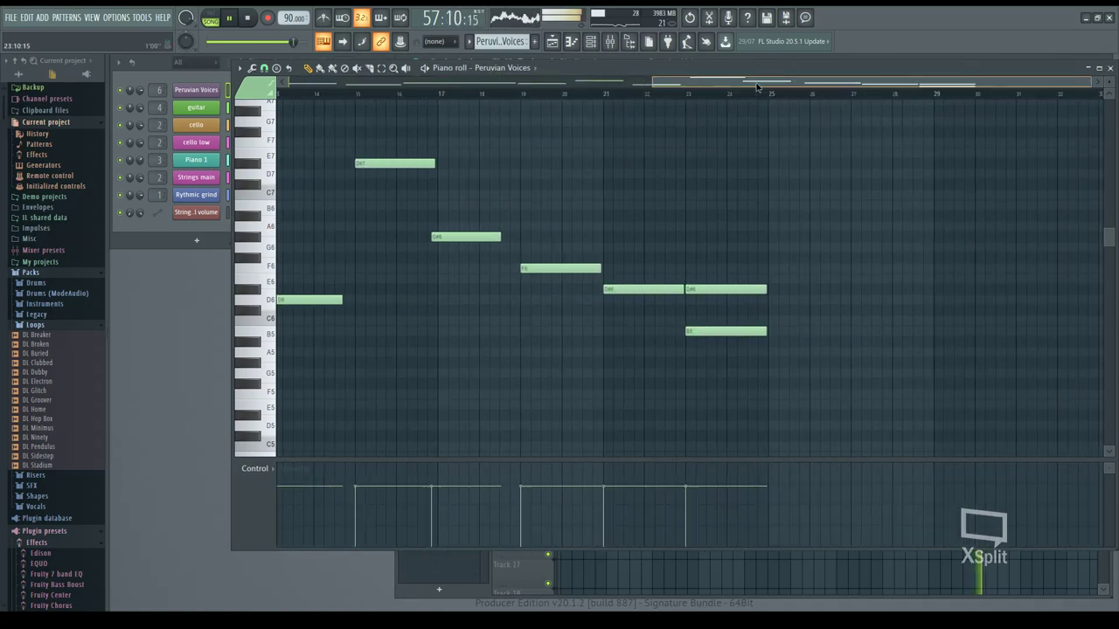
{"action": "left_click", "coordinate": [1109, 67]}
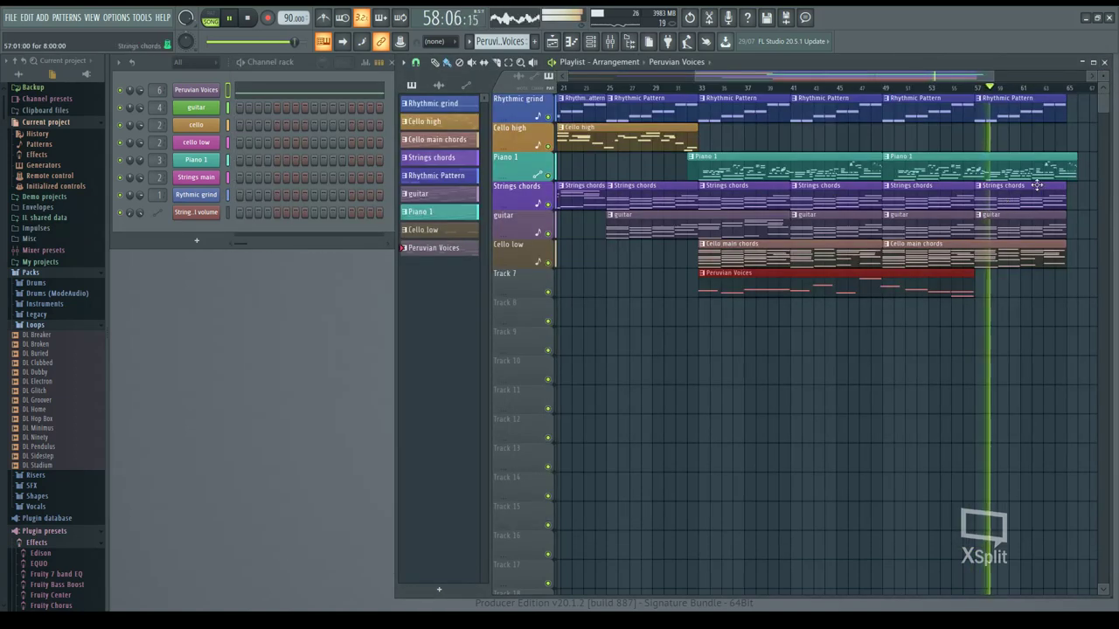
{"action": "right_click", "coordinate": [1058, 105]}
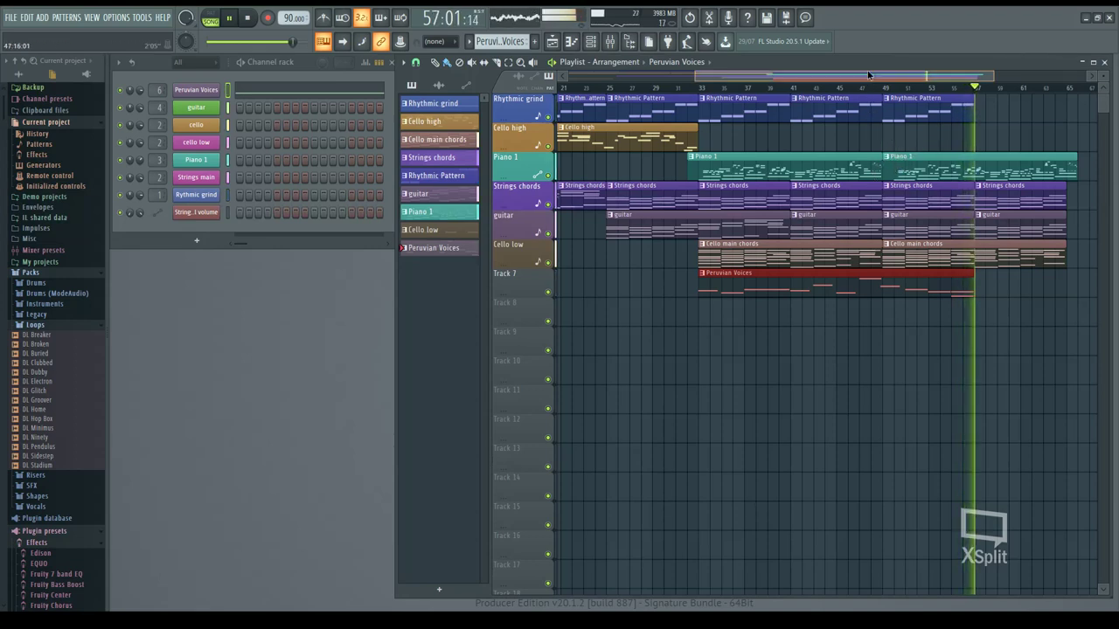
{"action": "scroll", "coordinate": [870, 85], "scroll_direction": "right", "scroll_amount": 3}
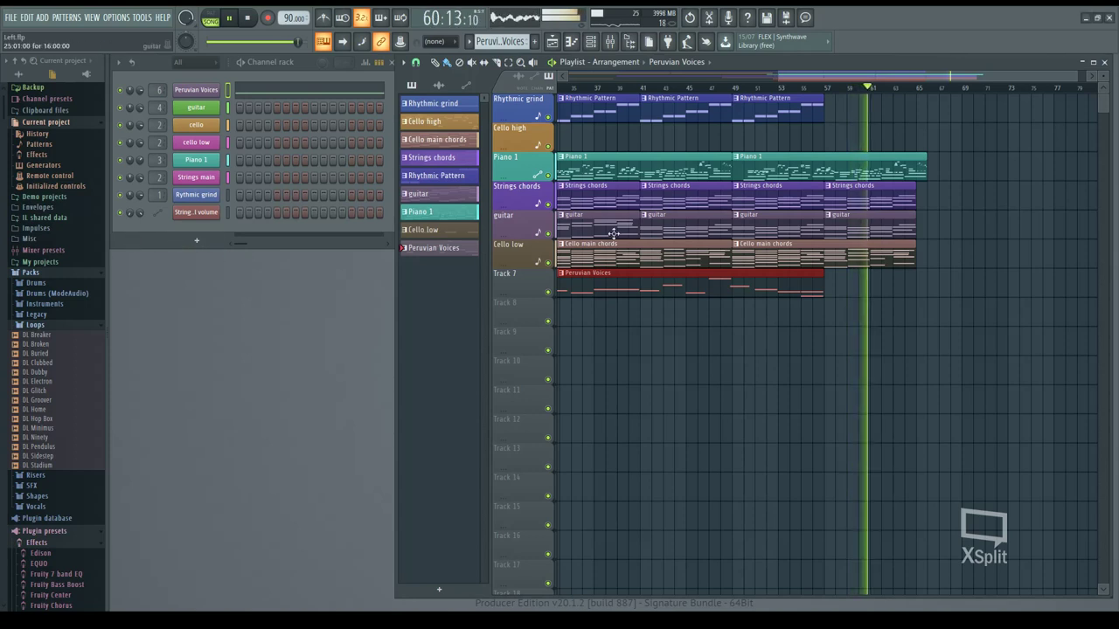
{"action": "left_click", "coordinate": [248, 17]}
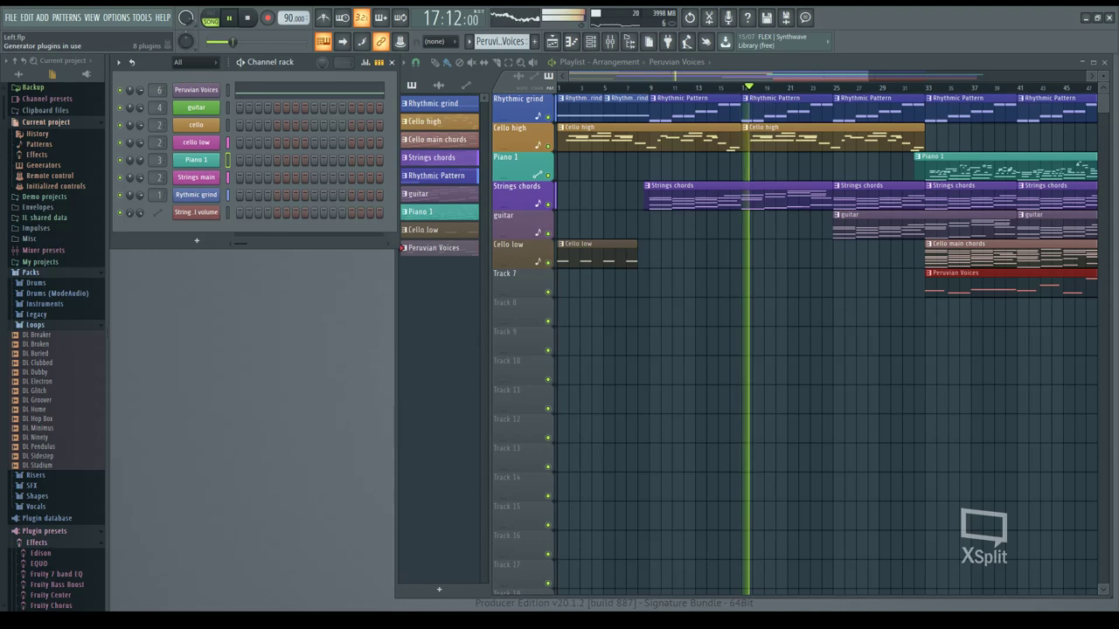
Select the Rhythmic Pattern, add a new Kontakt channel, and look through the Complete Orchestral Collection's instruments and multis.
{"action": "left_click", "coordinate": [437, 175]}
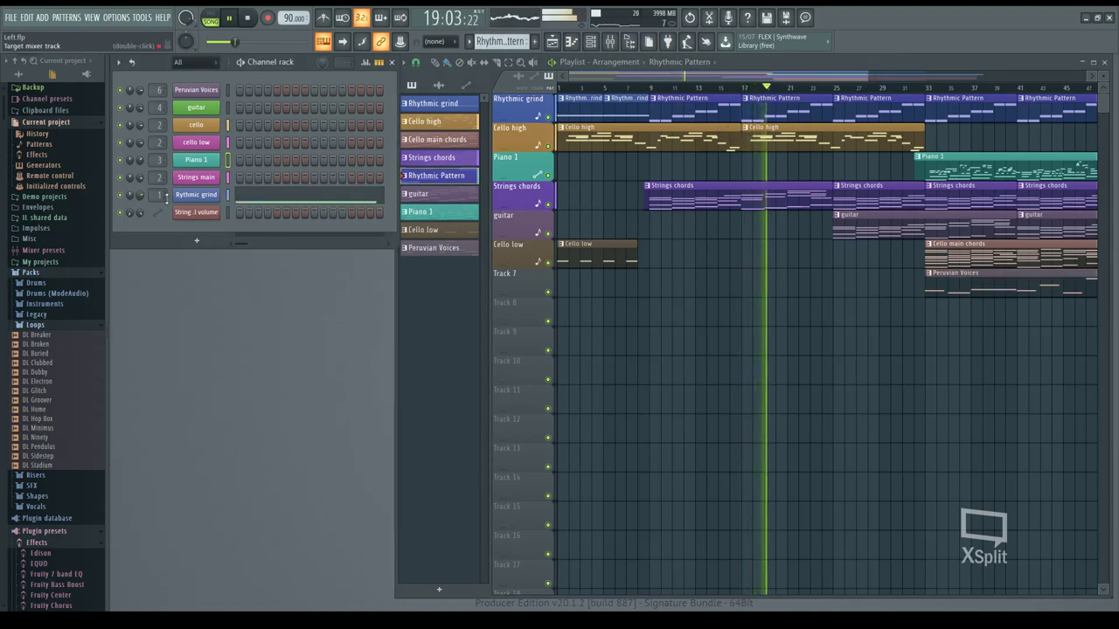
{"action": "left_click", "coordinate": [196, 90]}
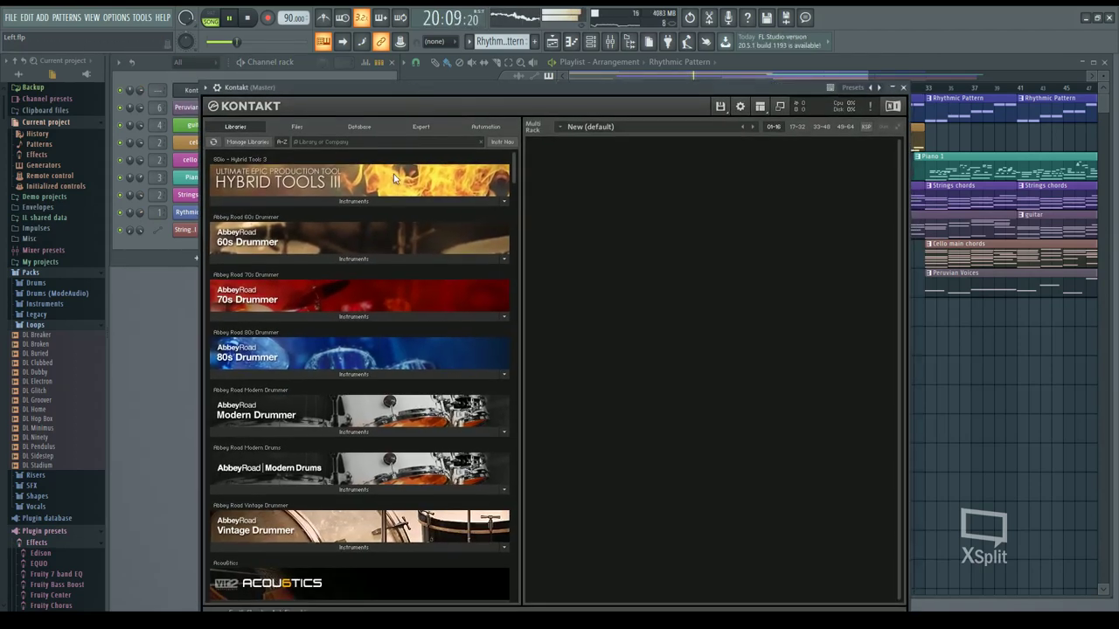
{"action": "scroll", "coordinate": [390, 375], "scroll_direction": "down", "scroll_amount": 5}
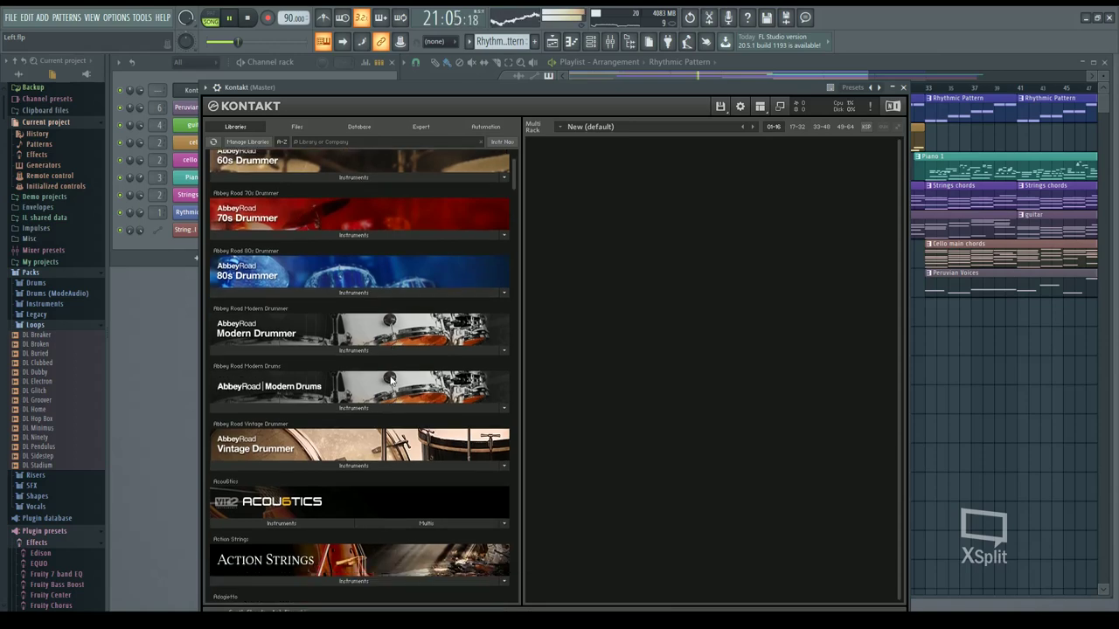
{"action": "scroll", "coordinate": [374, 385], "scroll_direction": "down", "scroll_amount": 2}
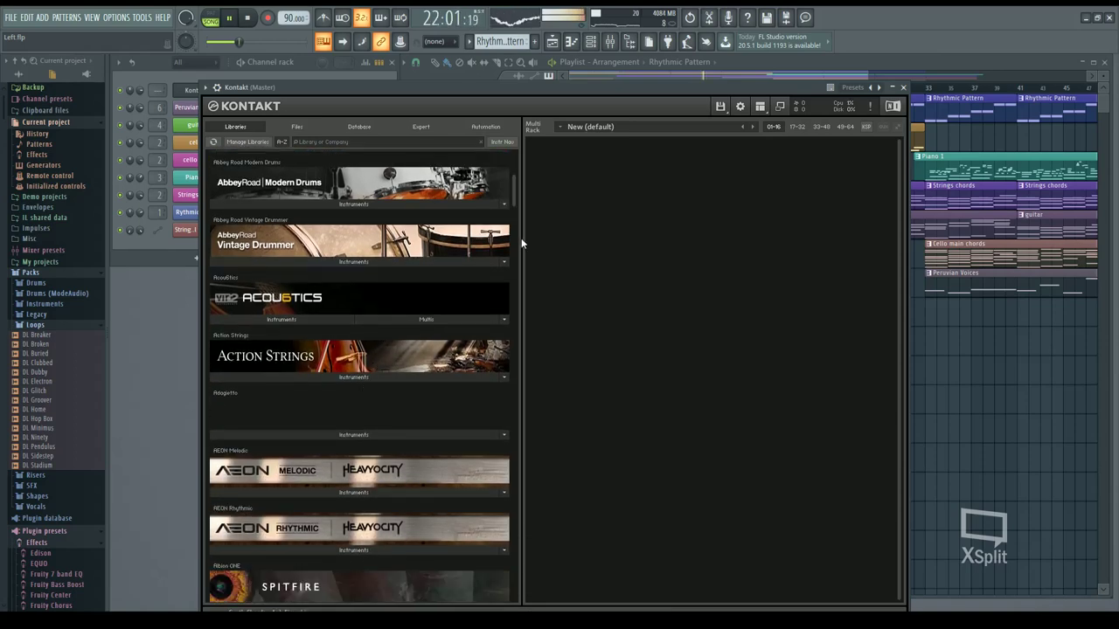
{"action": "left_click_drag", "start_coordinate": [513, 199], "coordinate": [527, 317]}
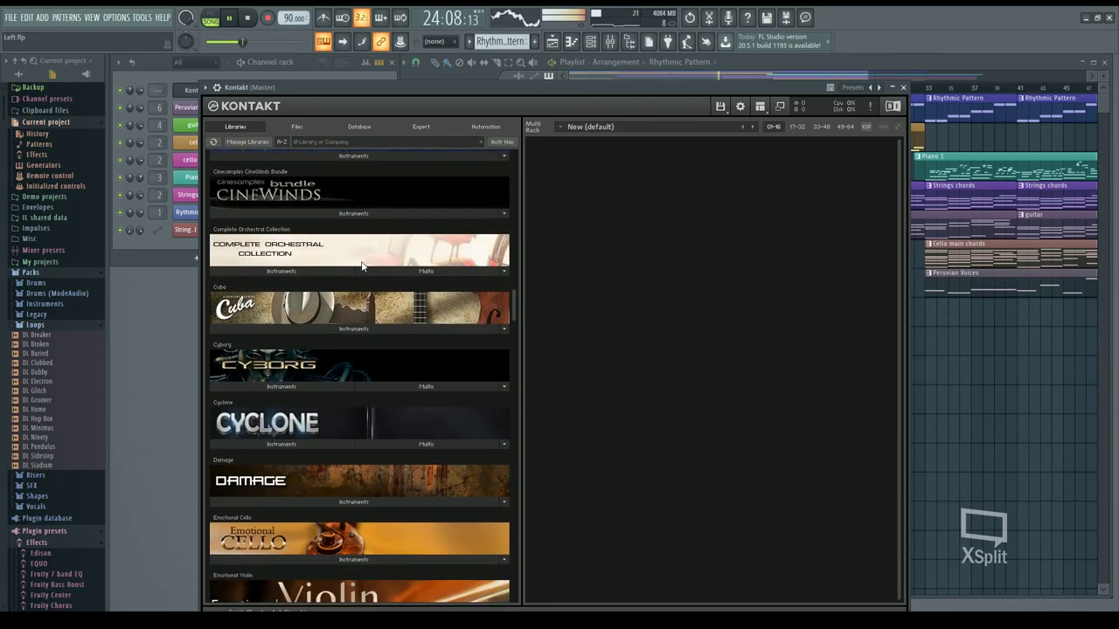
{"action": "left_click", "coordinate": [318, 272]}
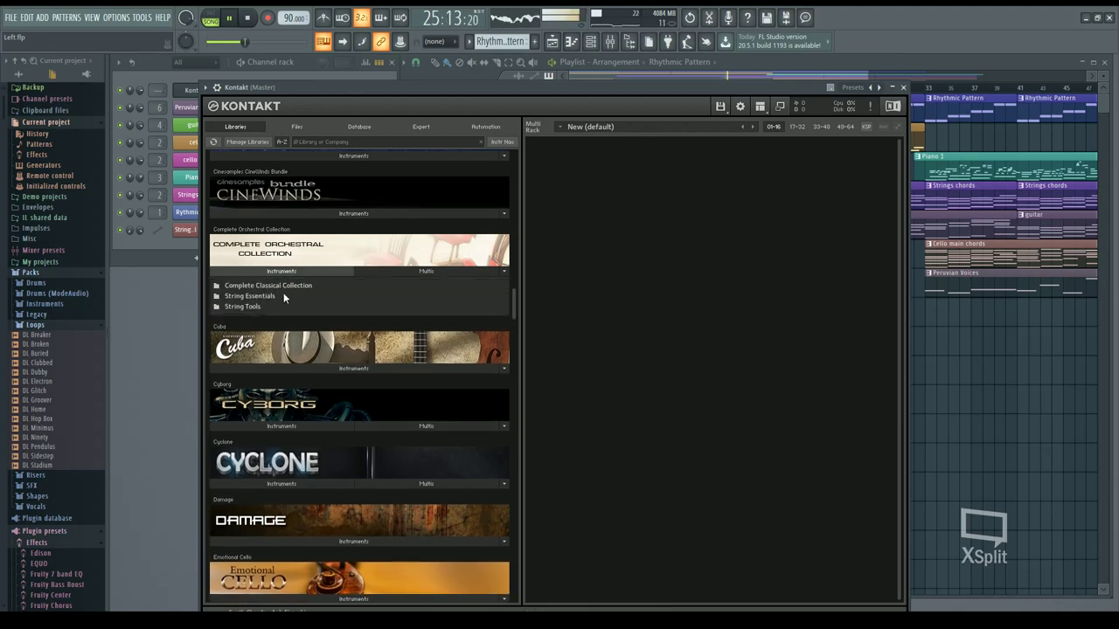
{"action": "left_click", "coordinate": [402, 272]}
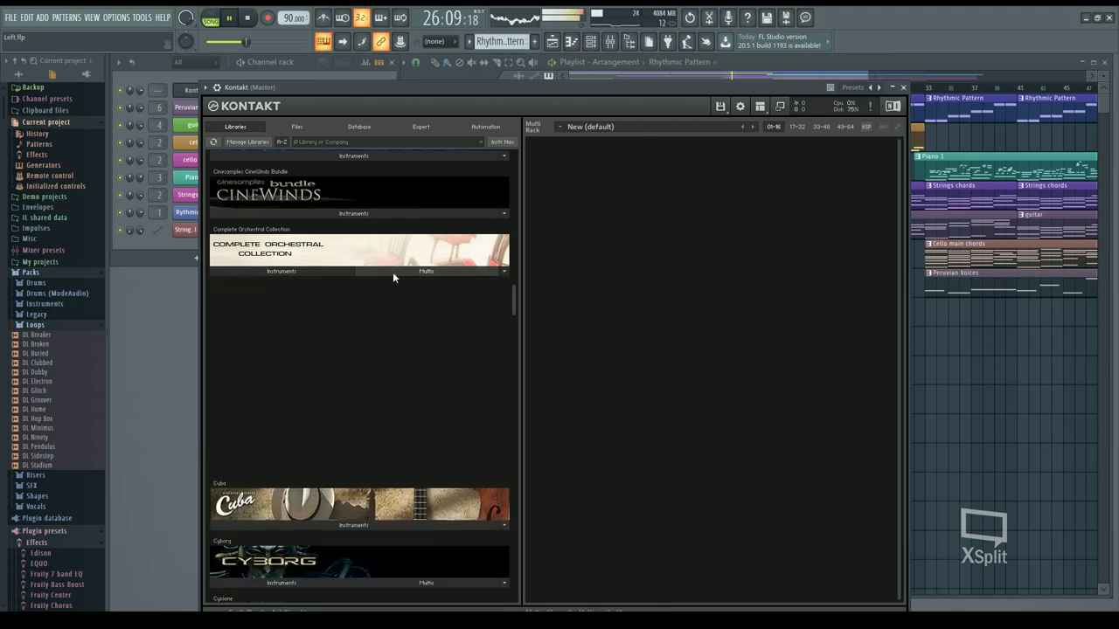
Browse the Kontakt libraries for percussion, checking Impakt's Percussives, Spitfire Percussion's low drums and Signal Return.
{"action": "scroll", "coordinate": [336, 272], "scroll_direction": "down", "scroll_amount": 4}
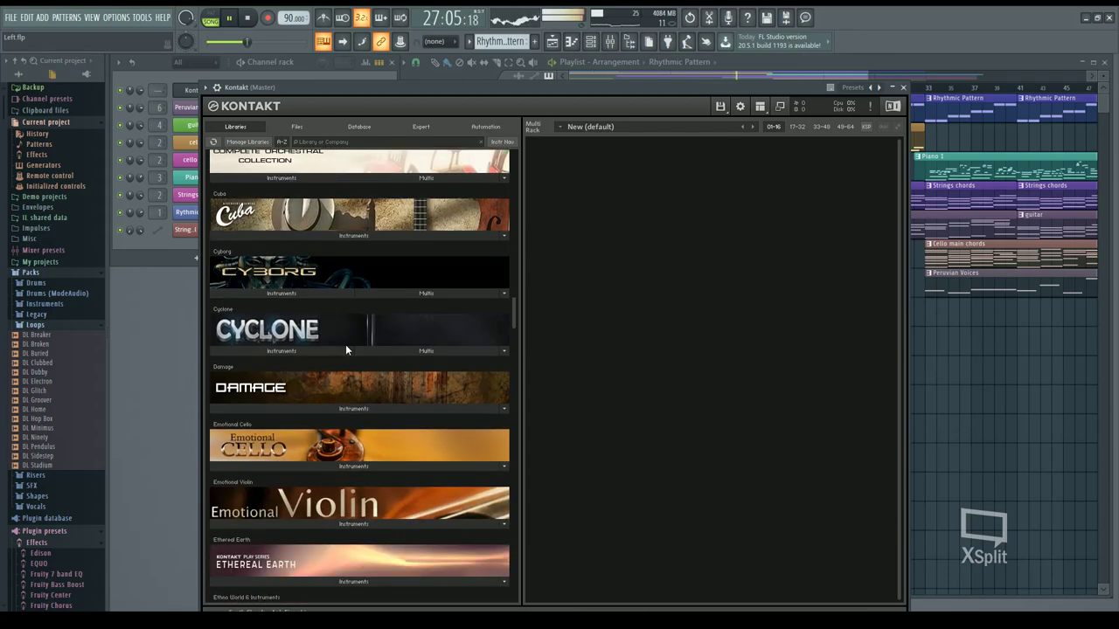
{"action": "scroll", "coordinate": [345, 350], "scroll_direction": "down", "scroll_amount": 2}
{"action": "left_click_drag", "start_coordinate": [518, 313], "coordinate": [518, 400]}
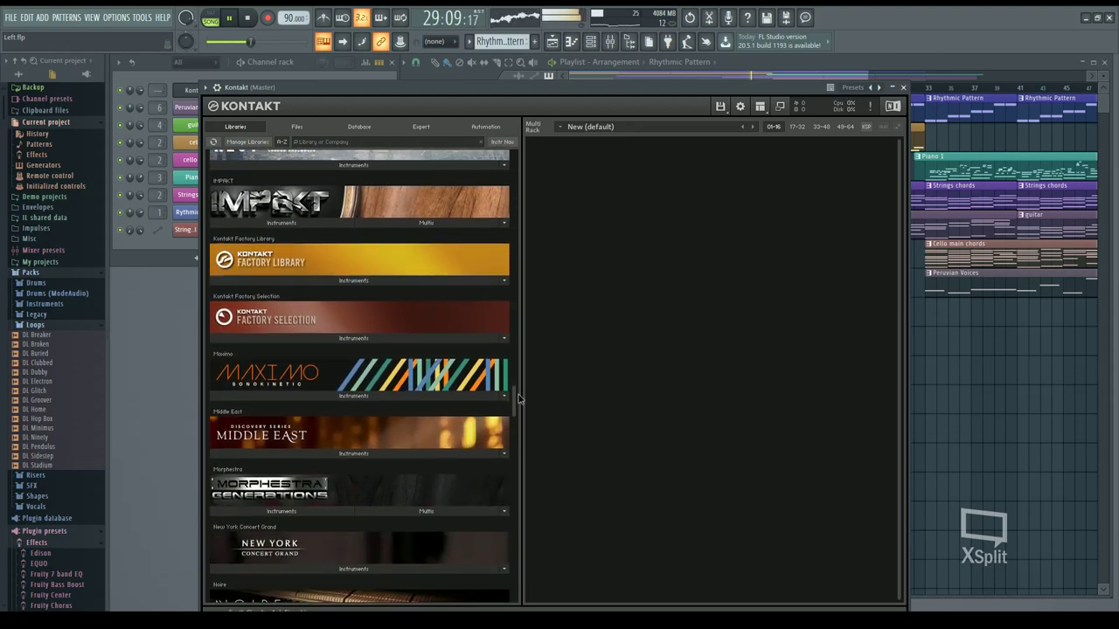
{"action": "left_click", "coordinate": [310, 219]}
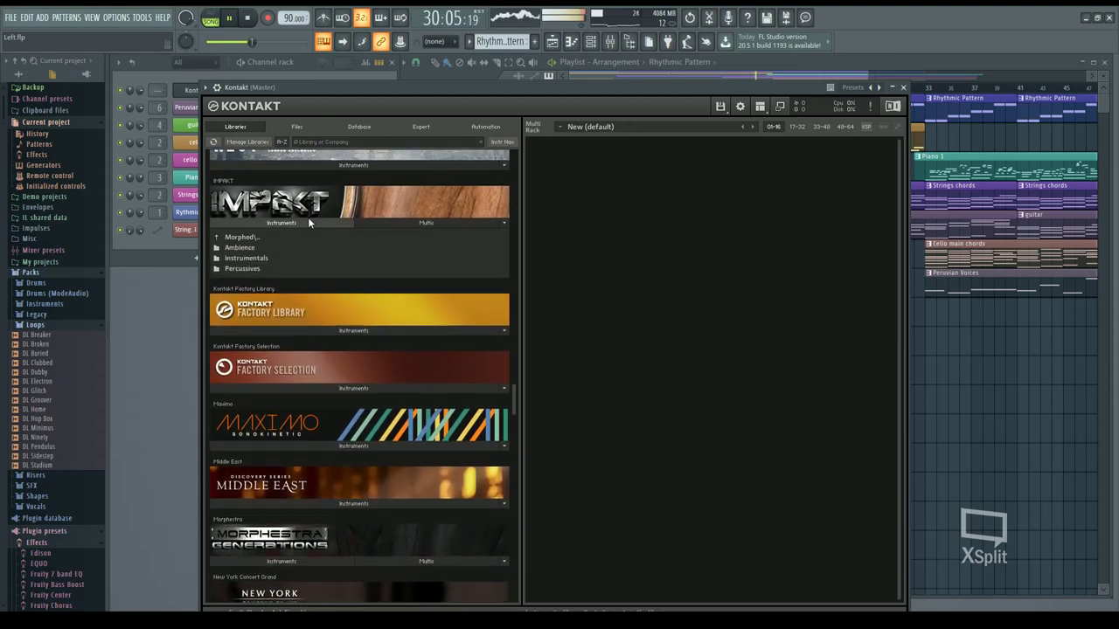
{"action": "left_click", "coordinate": [277, 268]}
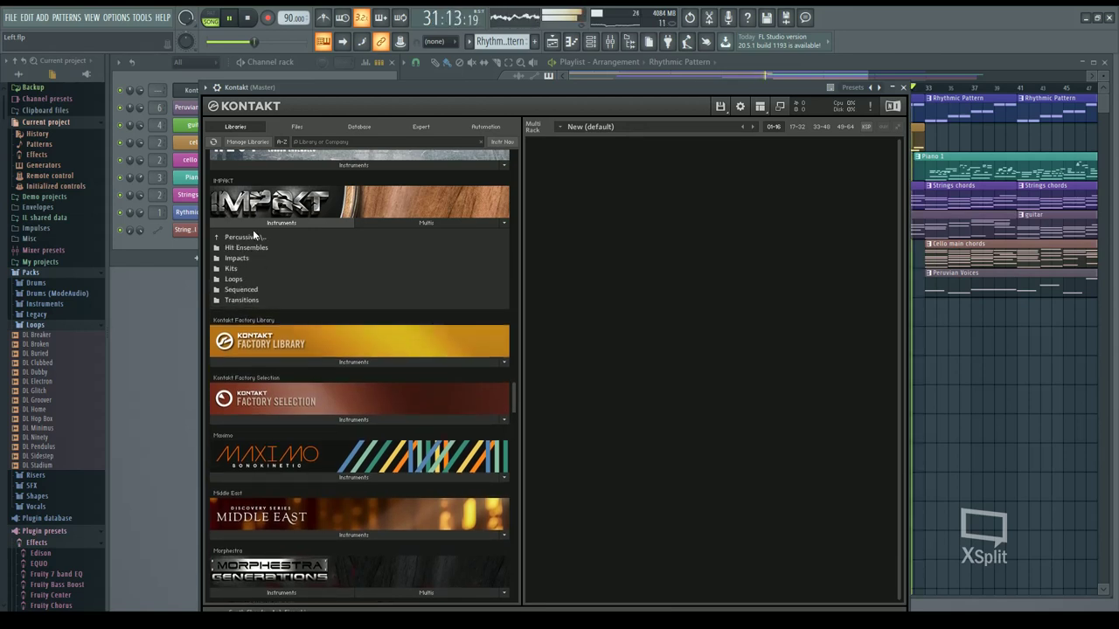
{"action": "left_click", "coordinate": [254, 223]}
{"action": "left_click_drag", "start_coordinate": [516, 395], "coordinate": [495, 519]}
{"action": "left_click", "coordinate": [288, 262]}
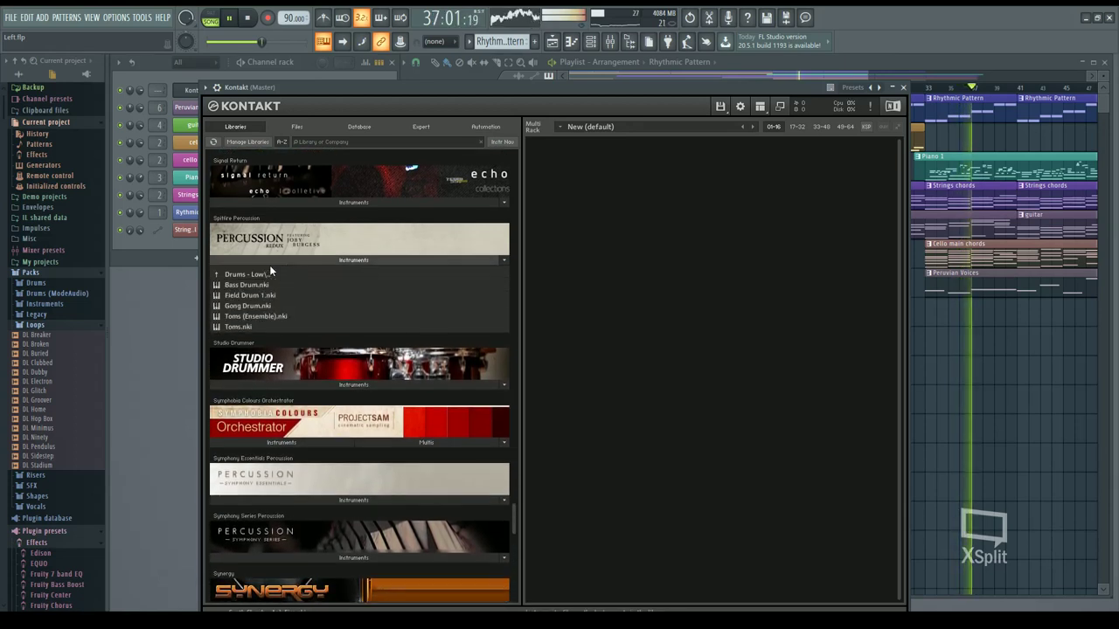
{"action": "left_click", "coordinate": [269, 259]}
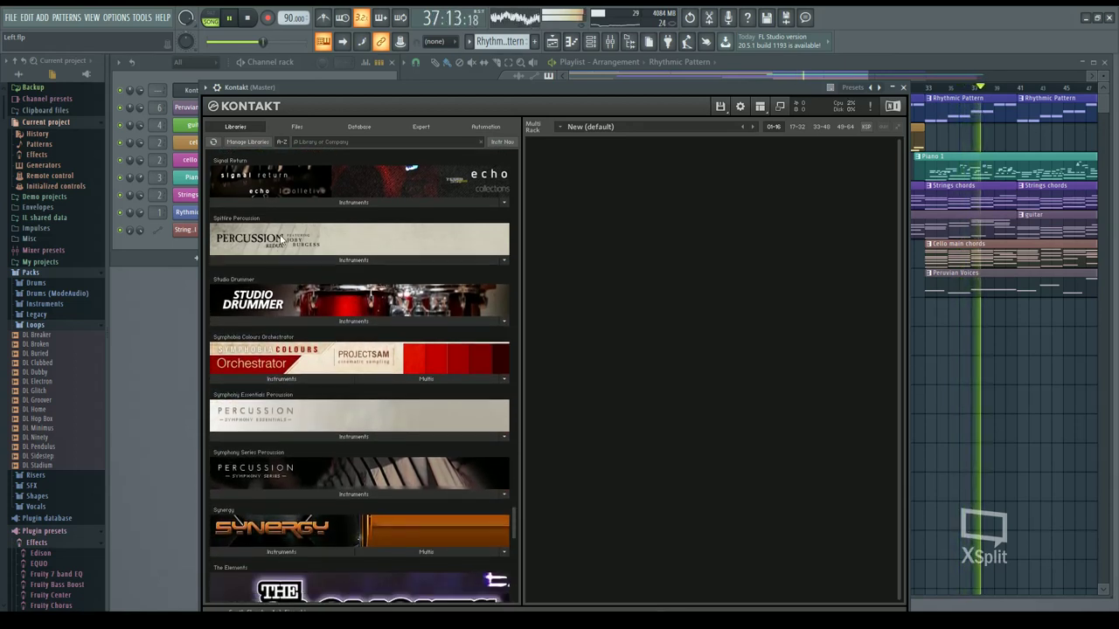
{"action": "left_click", "coordinate": [284, 202]}
{"action": "left_click", "coordinate": [283, 203]}
Try the Orchestral Percussion Kit from the Symphony Essentials Percussion library along with the song.
{"action": "scroll", "coordinate": [313, 308], "scroll_direction": "down", "scroll_amount": 5}
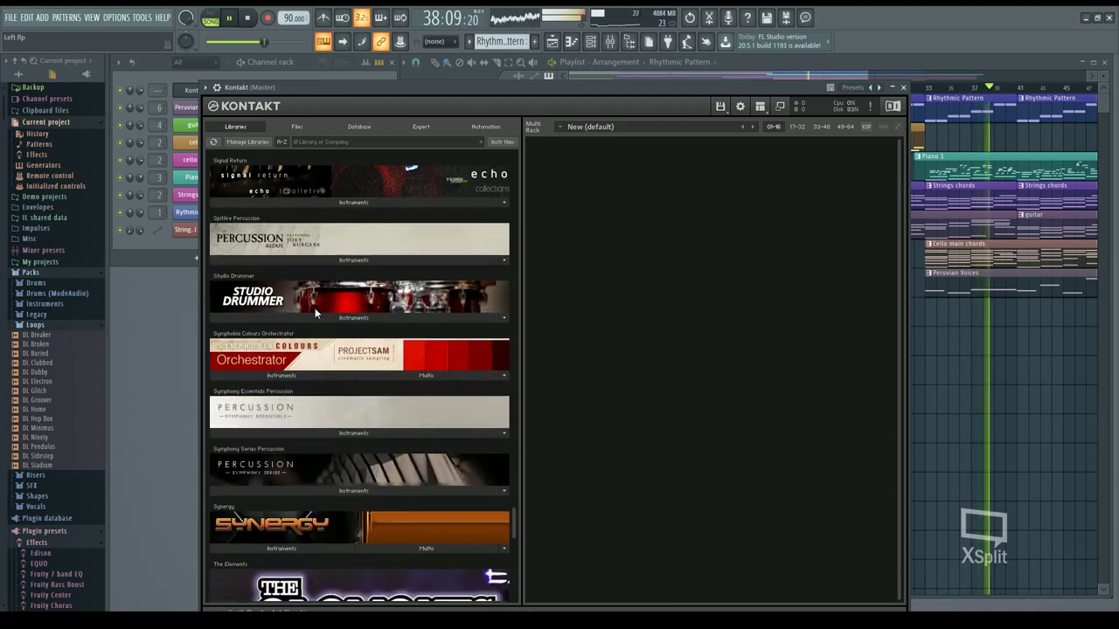
{"action": "left_click", "coordinate": [306, 340]}
{"action": "left_click", "coordinate": [271, 354]}
{"action": "double_click", "coordinate": [274, 406]}
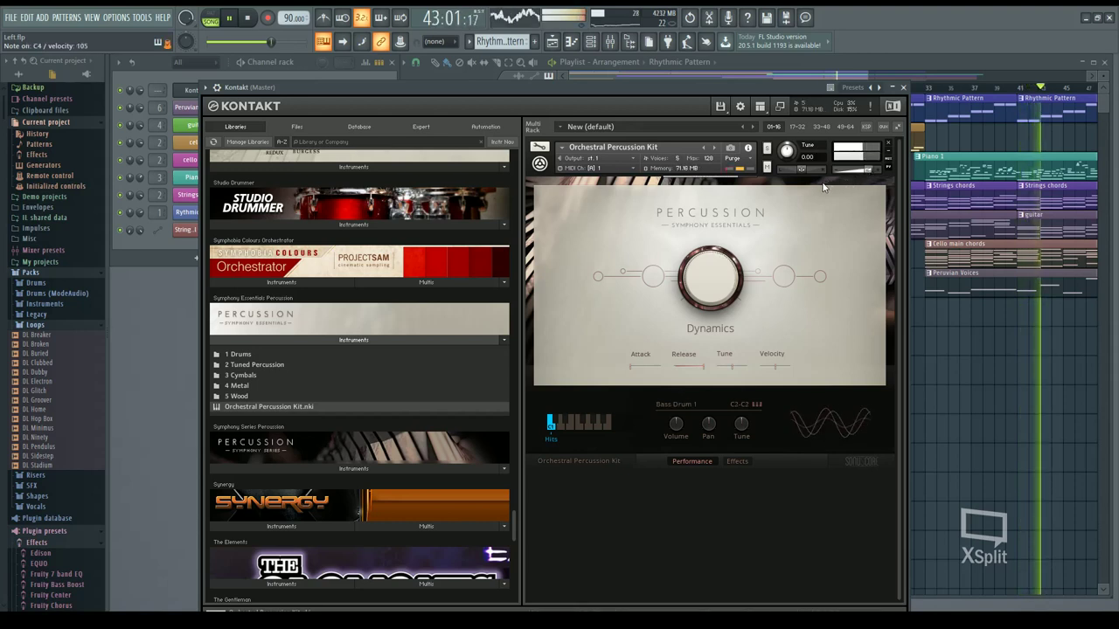
{"action": "left_click", "coordinate": [249, 19]}
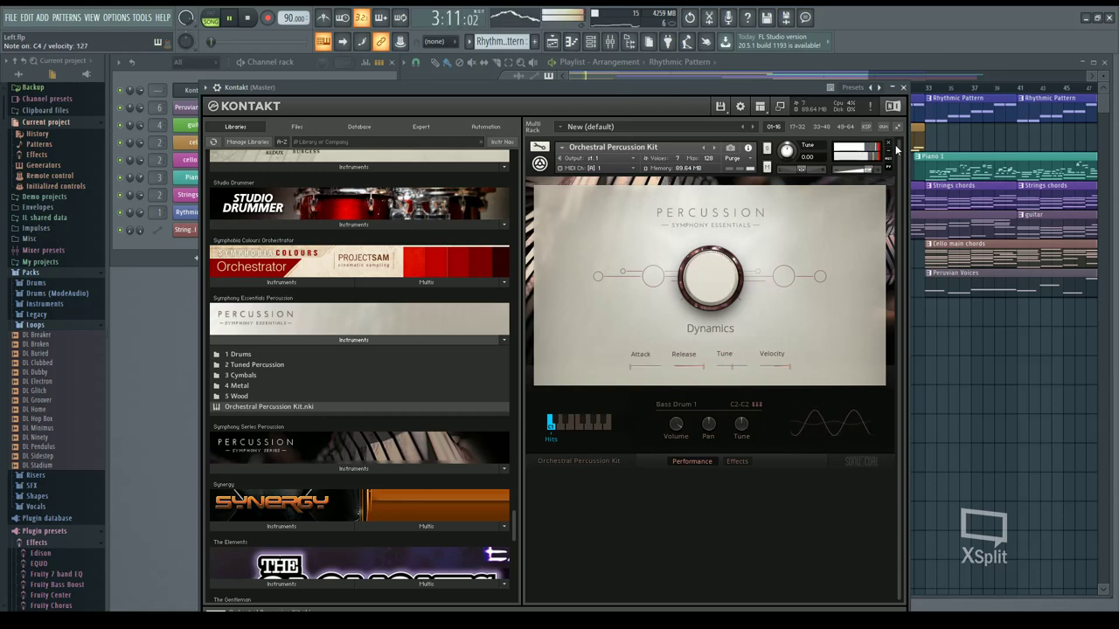
Remove the Orchestral Percussion Kit and look through the Drums and Tuned Percussion folders of the Symphony Series Percussion library.
{"action": "scroll", "coordinate": [362, 382], "scroll_direction": "down", "scroll_amount": 2}
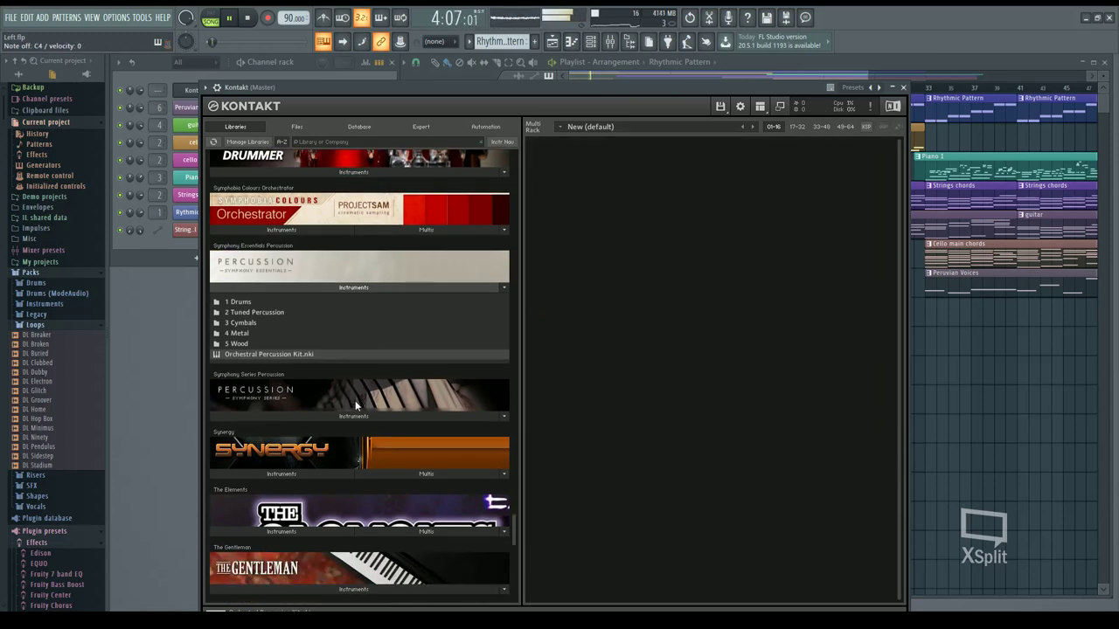
{"action": "left_click", "coordinate": [360, 416]}
{"action": "left_click", "coordinate": [248, 431]}
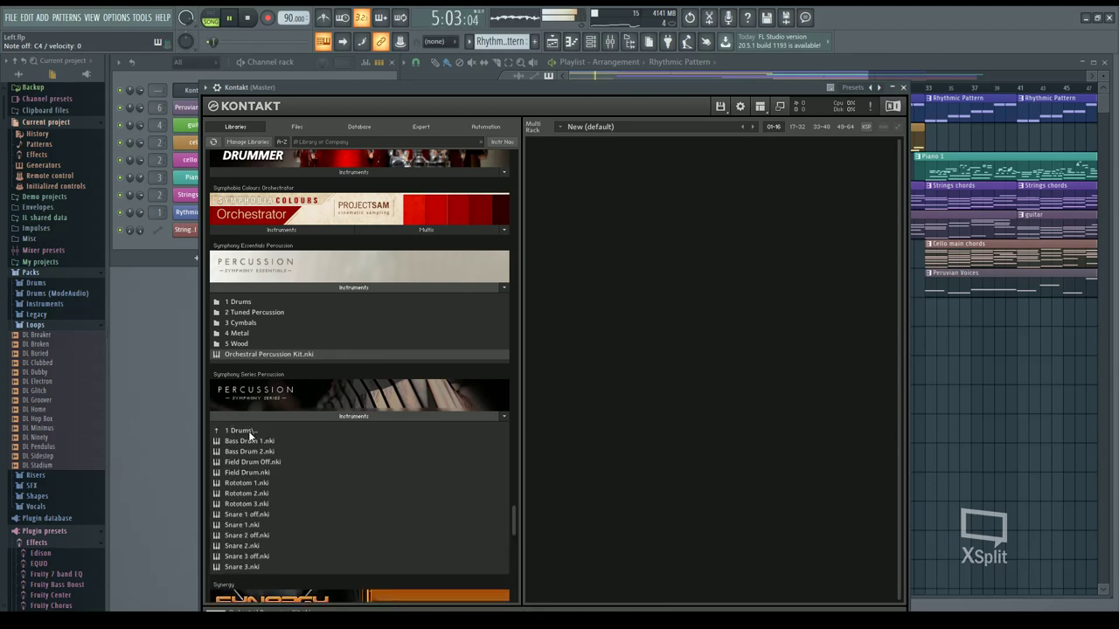
{"action": "scroll", "coordinate": [246, 426], "scroll_direction": "down", "scroll_amount": 2}
{"action": "left_click", "coordinate": [240, 385]}
{"action": "left_click", "coordinate": [269, 393]}
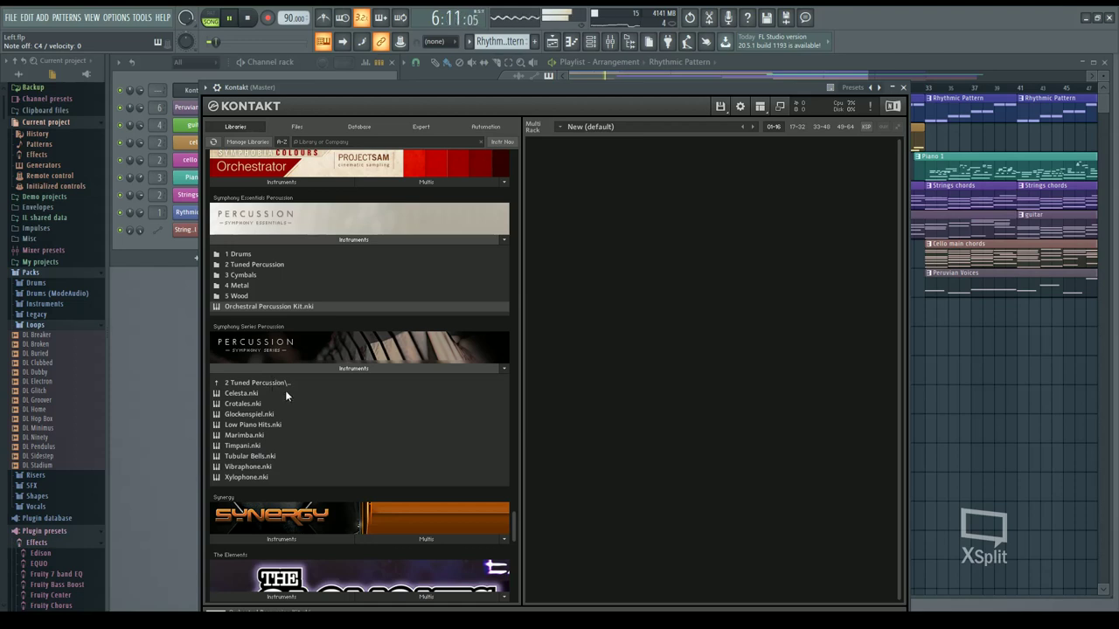
Try the Uillian Pipes instrument from VI.ONE's Celtic folder with the song and remove it from the rack.
{"action": "scroll", "coordinate": [274, 384], "scroll_direction": "down", "scroll_amount": 4}
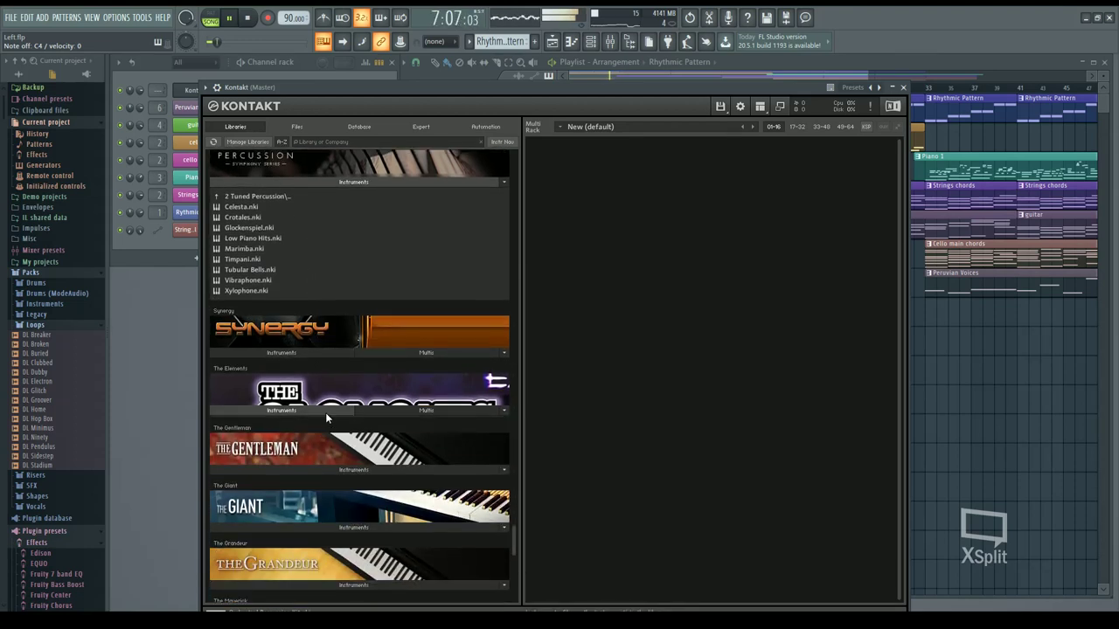
{"action": "scroll", "coordinate": [333, 428], "scroll_direction": "down", "scroll_amount": 4}
{"action": "scroll", "coordinate": [338, 429], "scroll_direction": "down", "scroll_amount": 5}
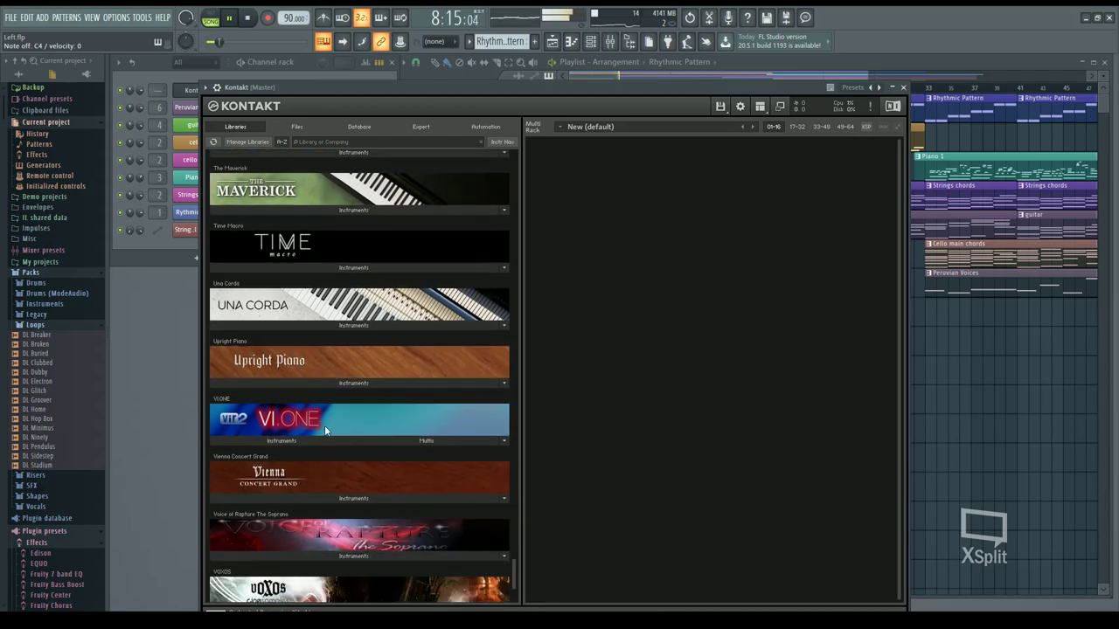
{"action": "scroll", "coordinate": [307, 436], "scroll_direction": "down", "scroll_amount": 2}
{"action": "left_click", "coordinate": [280, 347]}
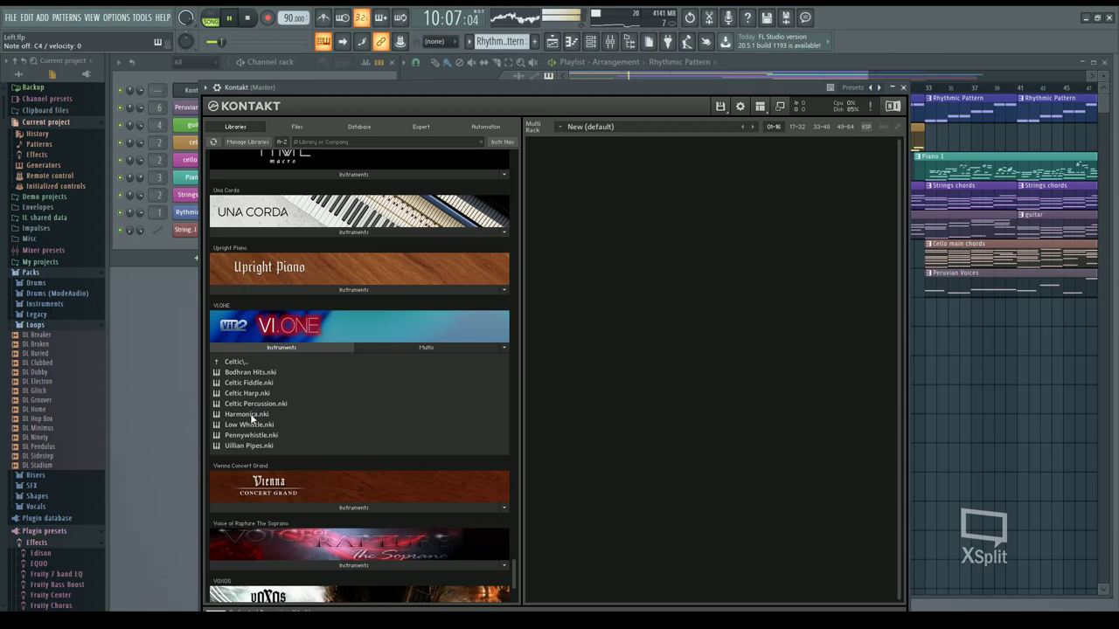
{"action": "double_click", "coordinate": [249, 444]}
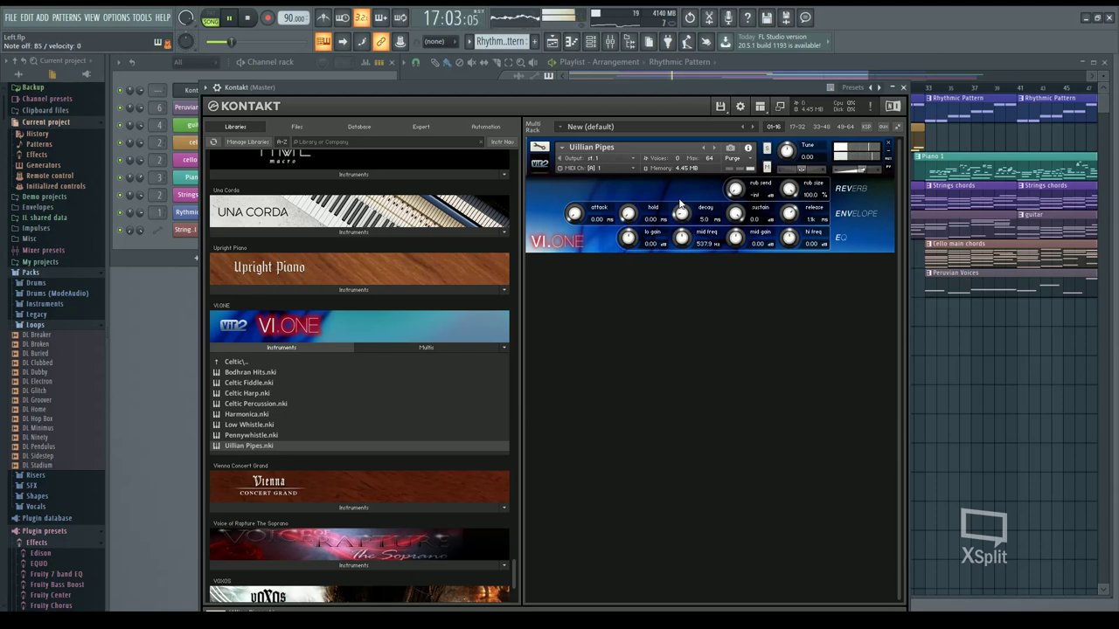
{"action": "left_click", "coordinate": [887, 143]}
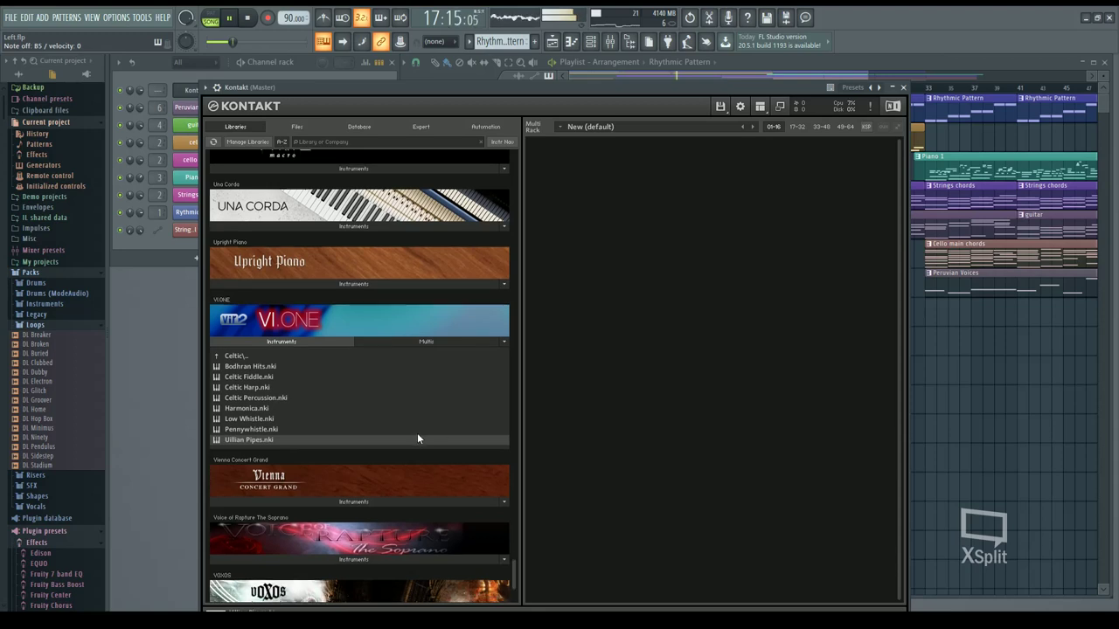
Try the Rumba instrument from West Africa's Percussion Ensemble (16) folder, open its Dununba drum settings, and remove it from the rack.
{"action": "scroll", "coordinate": [411, 415], "scroll_direction": "down", "scroll_amount": 4}
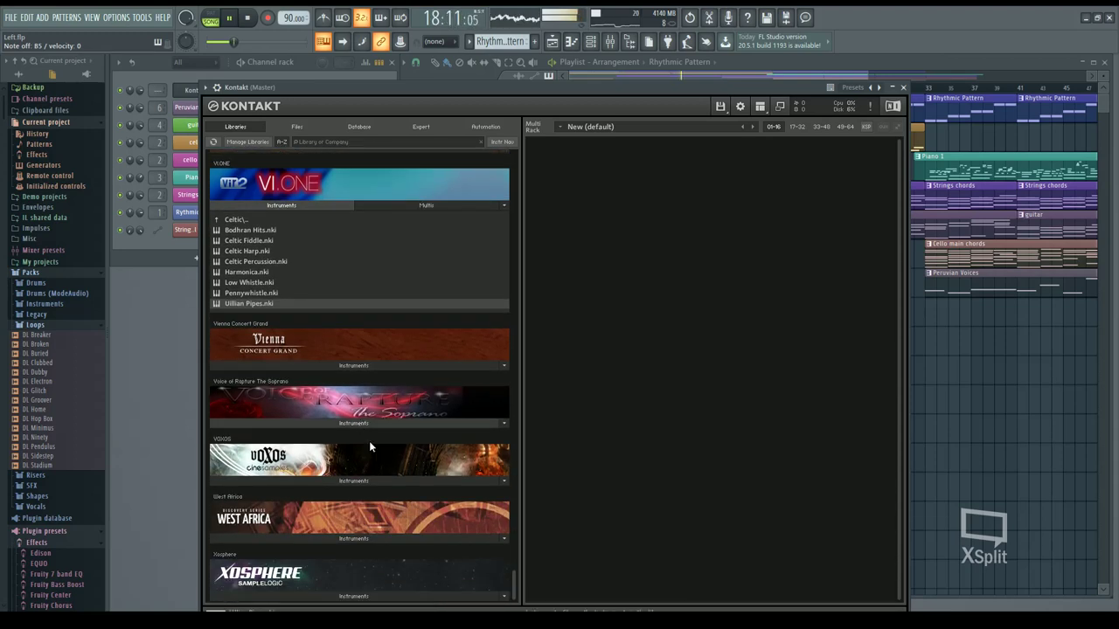
{"action": "left_click", "coordinate": [364, 537]}
{"action": "scroll", "coordinate": [283, 526], "scroll_direction": "down", "scroll_amount": 1}
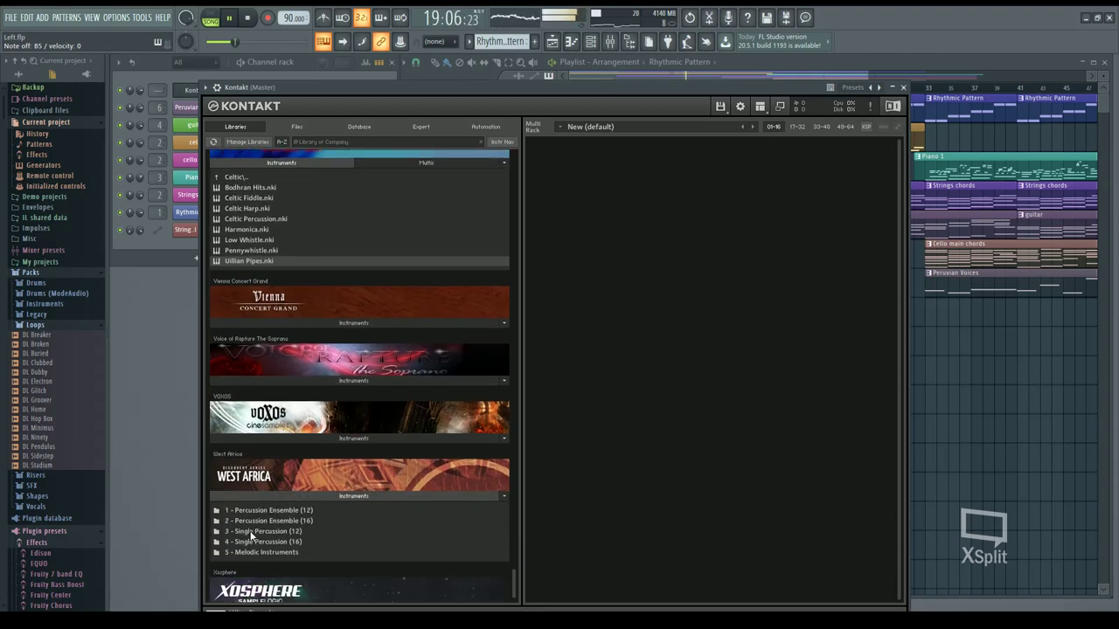
{"action": "left_click", "coordinate": [251, 524]}
{"action": "left_click", "coordinate": [253, 509]}
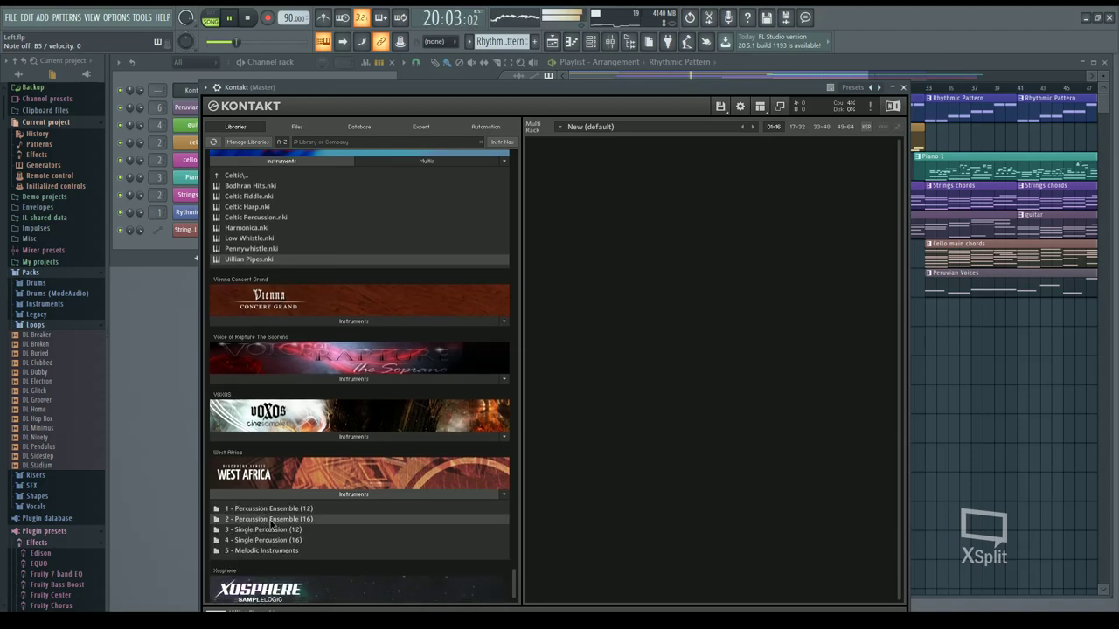
{"action": "left_click", "coordinate": [269, 519]}
{"action": "scroll", "coordinate": [278, 521], "scroll_direction": "down", "scroll_amount": 2}
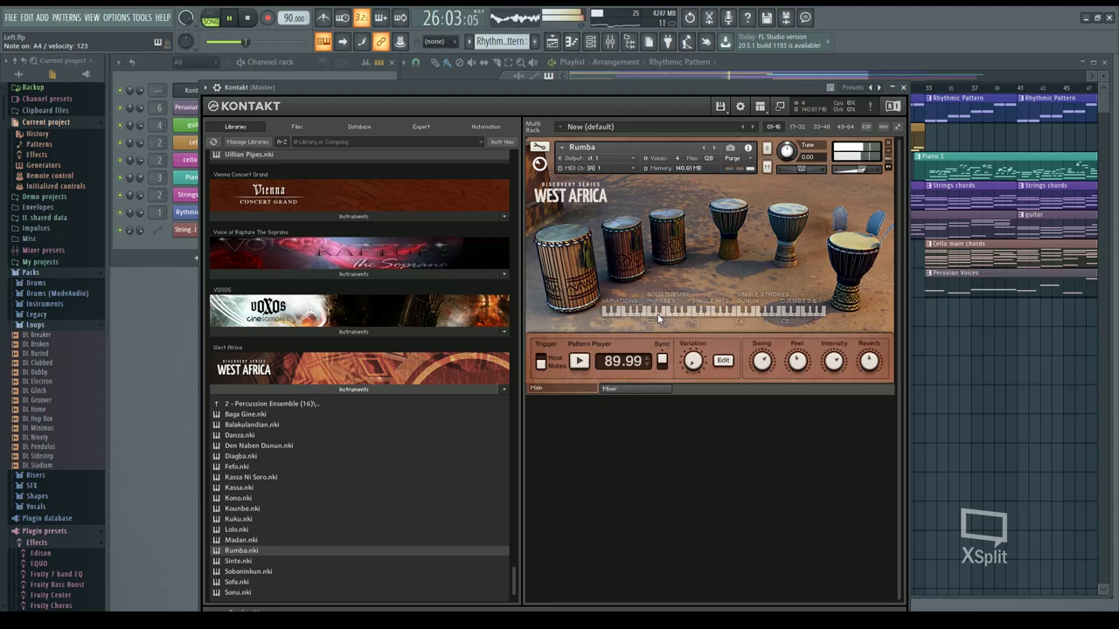
{"action": "left_click", "coordinate": [566, 256]}
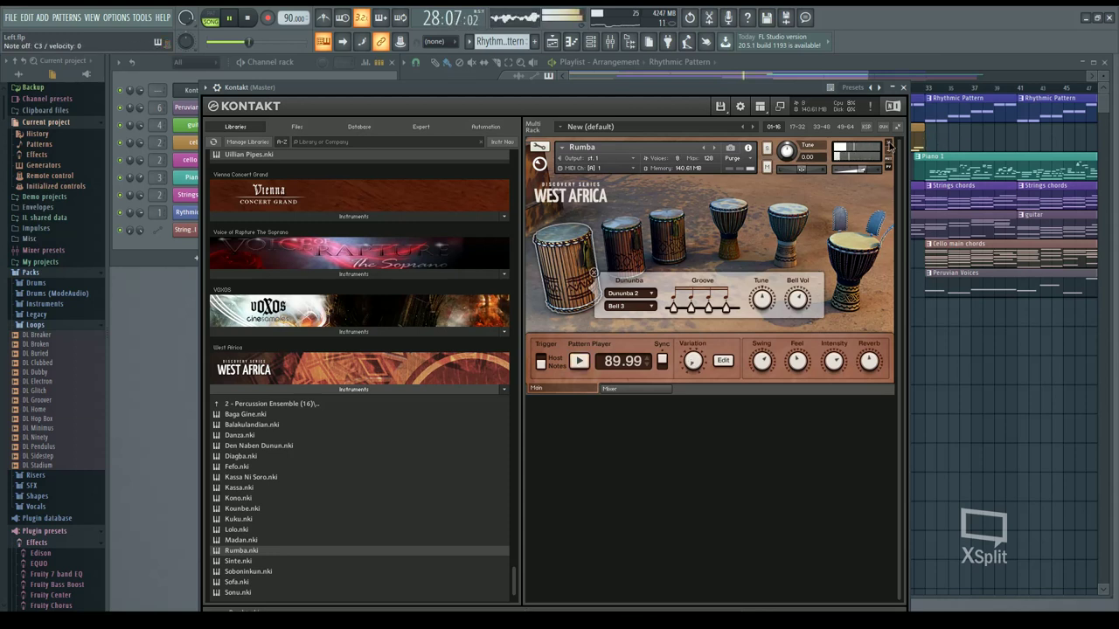
{"action": "key", "text": "Delete"}
Look through West Africa's Single Percussion (12) folder, the Ambience Impacts Rhythms instruments and Analog Dreams.
{"action": "left_click", "coordinate": [293, 403]}
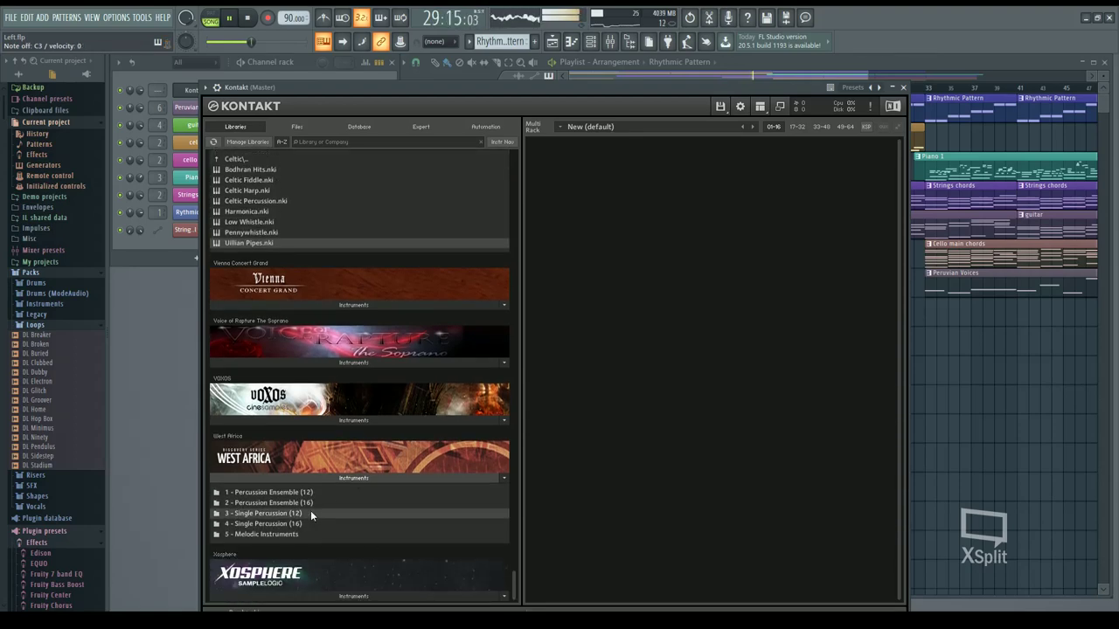
{"action": "left_click", "coordinate": [312, 516]}
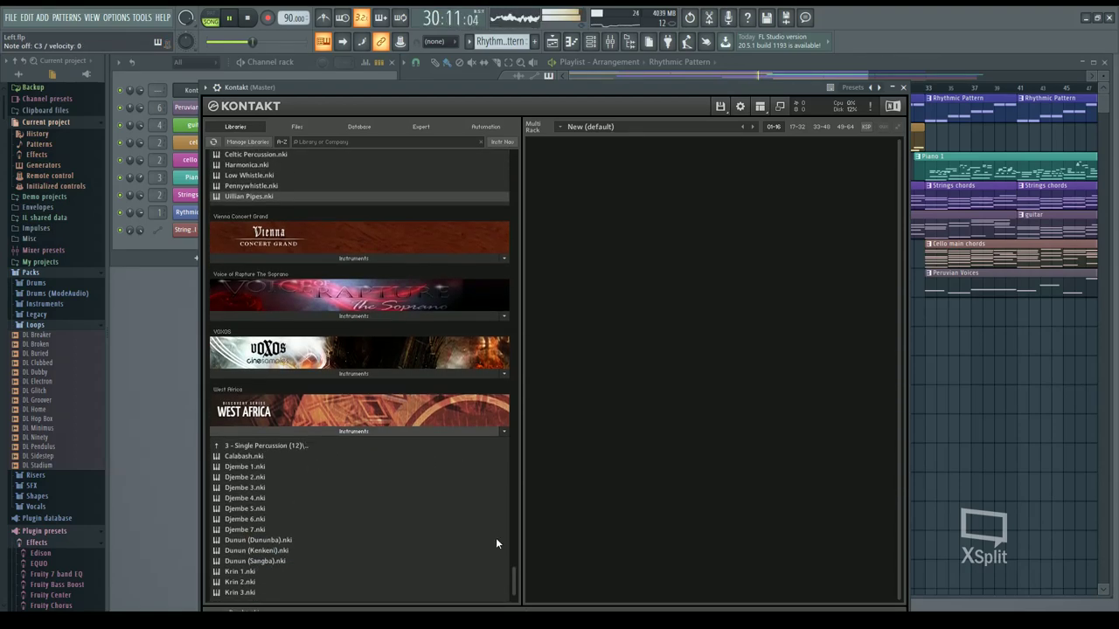
{"action": "scroll", "coordinate": [495, 537], "scroll_direction": "up", "scroll_amount": 20}
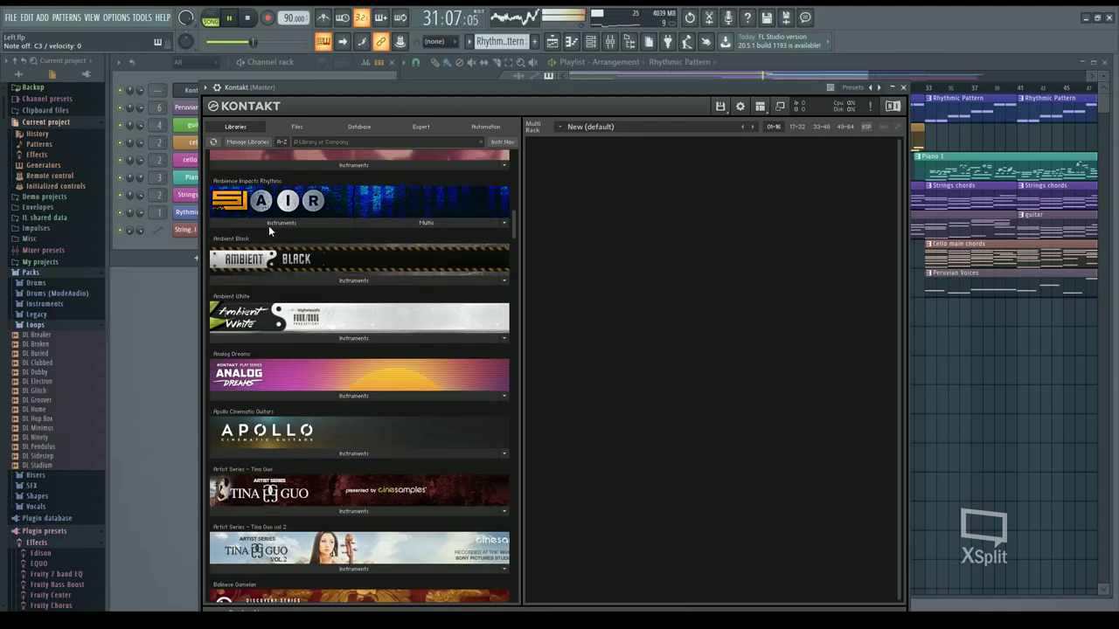
{"action": "left_click", "coordinate": [270, 219]}
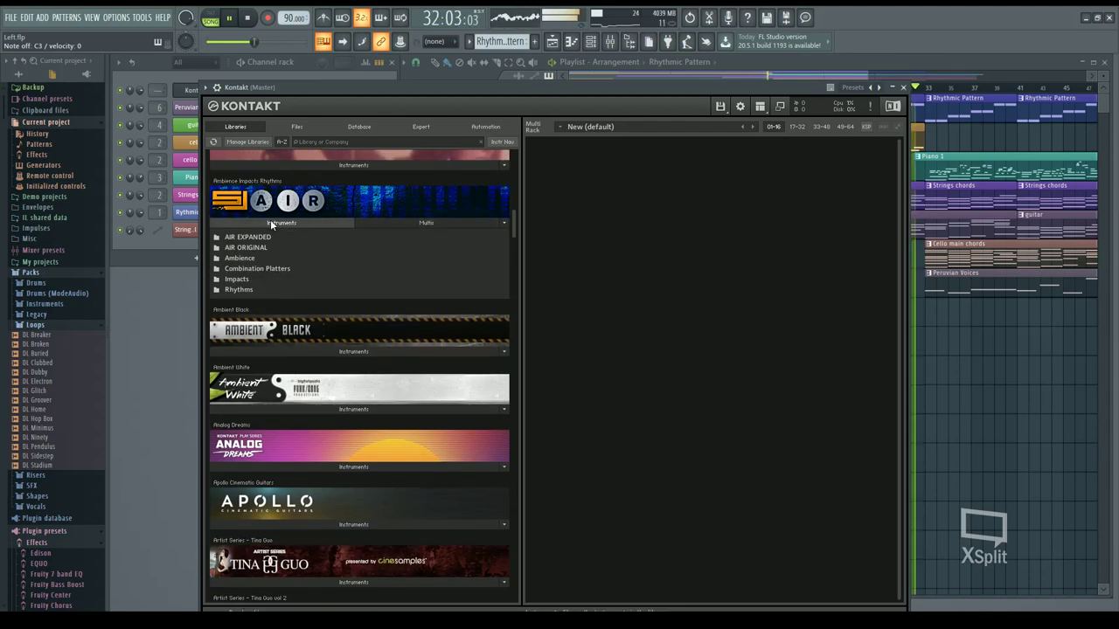
{"action": "left_click", "coordinate": [262, 254]}
{"action": "scroll", "coordinate": [304, 371], "scroll_direction": "down", "scroll_amount": 5}
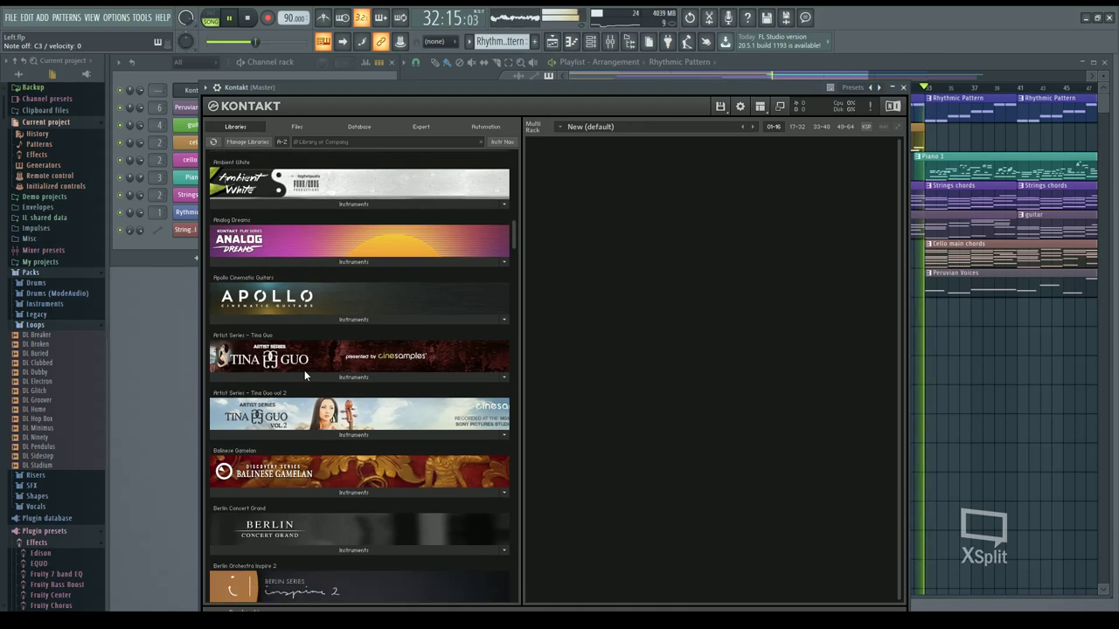
{"action": "left_click", "coordinate": [312, 221]}
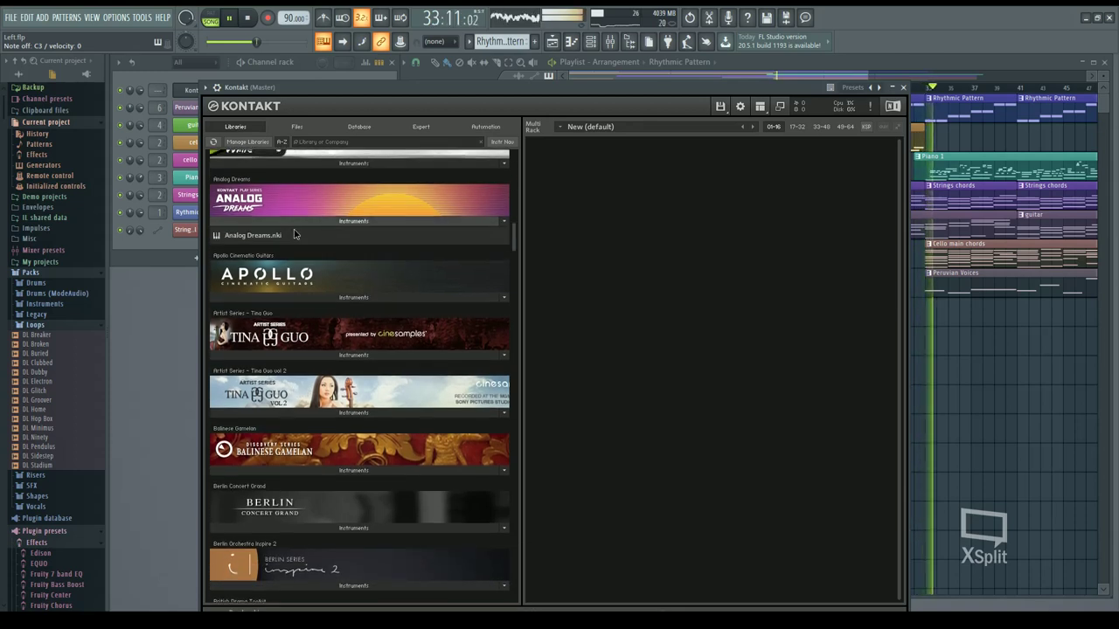
Try the a - Main instrument from the British Drama Toolkit at a raised volume and remove it from the rack.
{"action": "scroll", "coordinate": [354, 376], "scroll_direction": "down", "scroll_amount": 5}
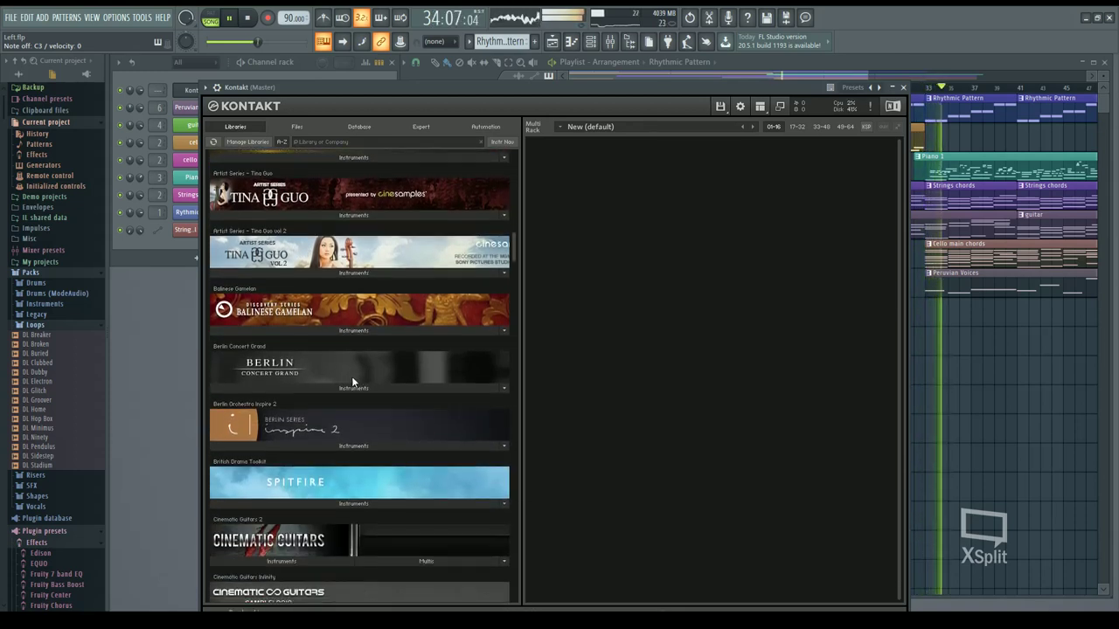
{"action": "scroll", "coordinate": [348, 375], "scroll_direction": "down", "scroll_amount": 4}
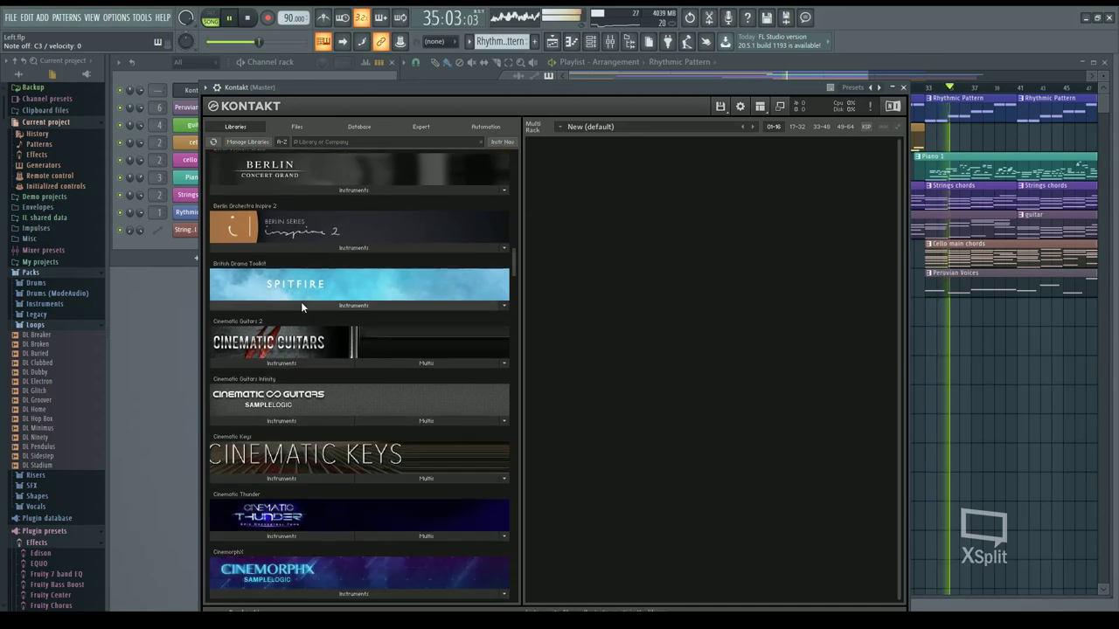
{"action": "left_click", "coordinate": [301, 304]}
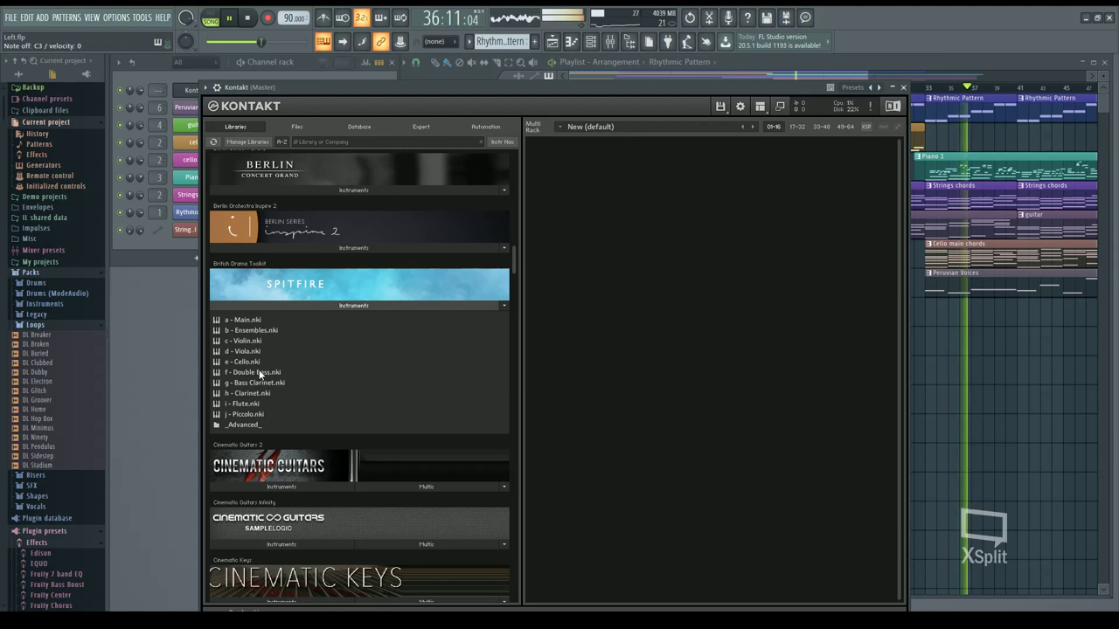
{"action": "double_click", "coordinate": [250, 320]}
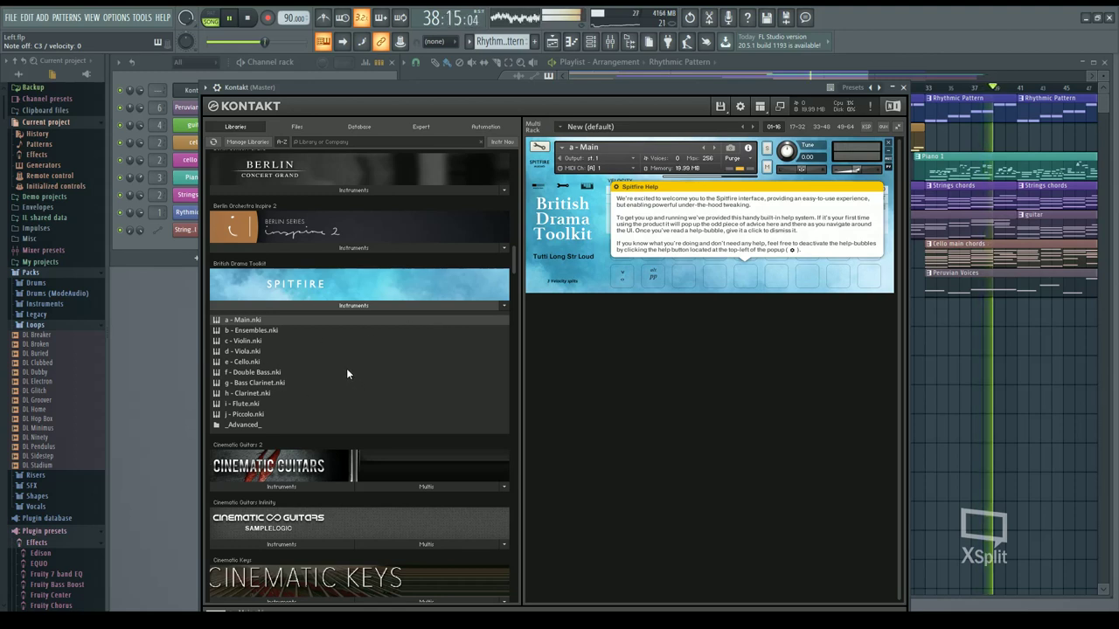
{"action": "left_click_drag", "start_coordinate": [852, 169], "coordinate": [877, 173]}
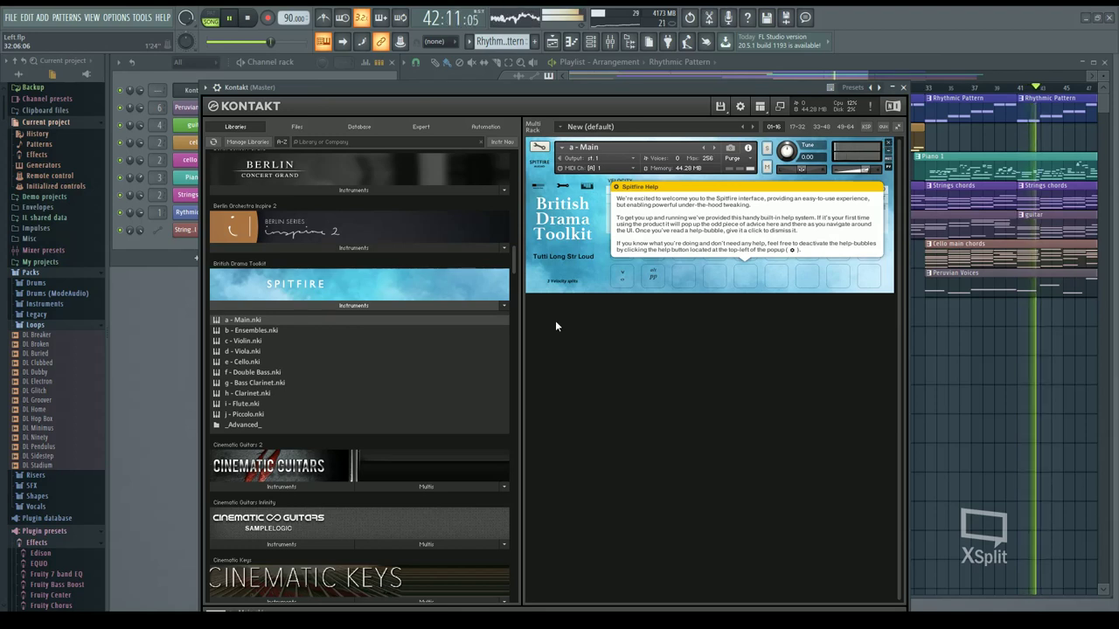
{"action": "key", "text": "Delete"}
Try the 1. Group Hits instrument from Cinematic Thunder along with the song and remove it from the rack.
{"action": "left_click_drag", "start_coordinate": [512, 264], "coordinate": [517, 294]}
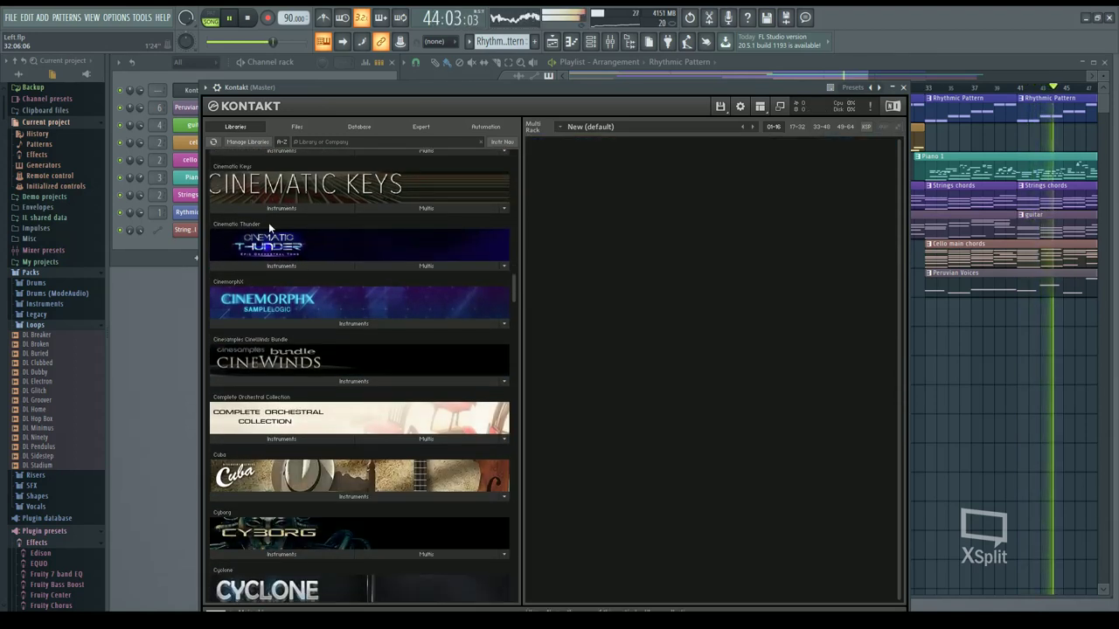
{"action": "left_click", "coordinate": [275, 210]}
{"action": "left_click", "coordinate": [275, 210]}
{"action": "left_click", "coordinate": [270, 266]}
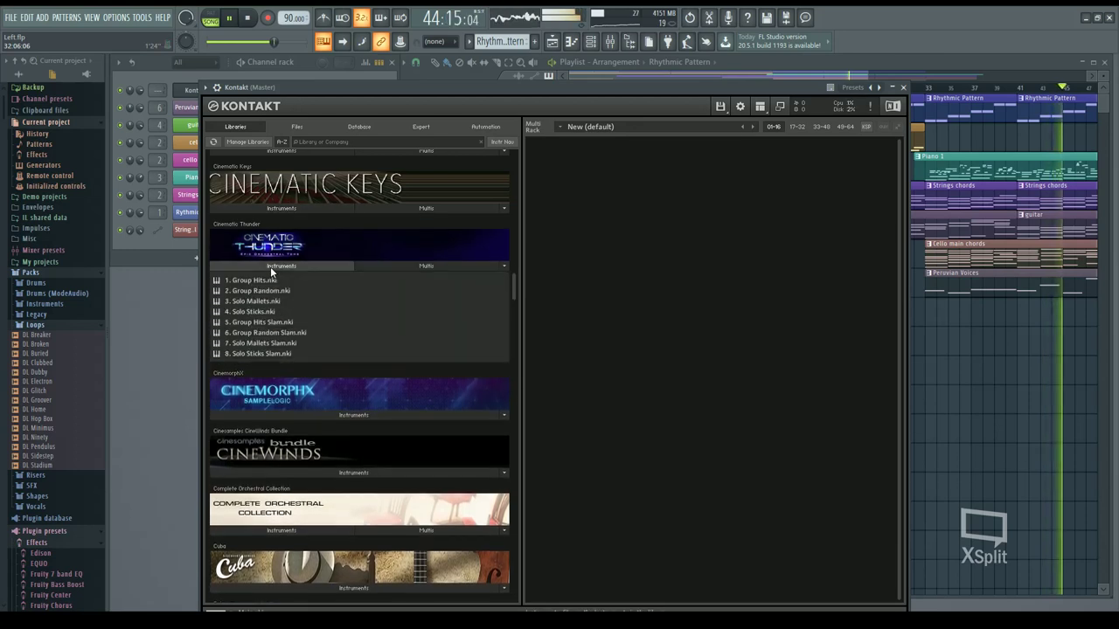
{"action": "left_click_drag", "start_coordinate": [254, 280], "coordinate": [546, 310]}
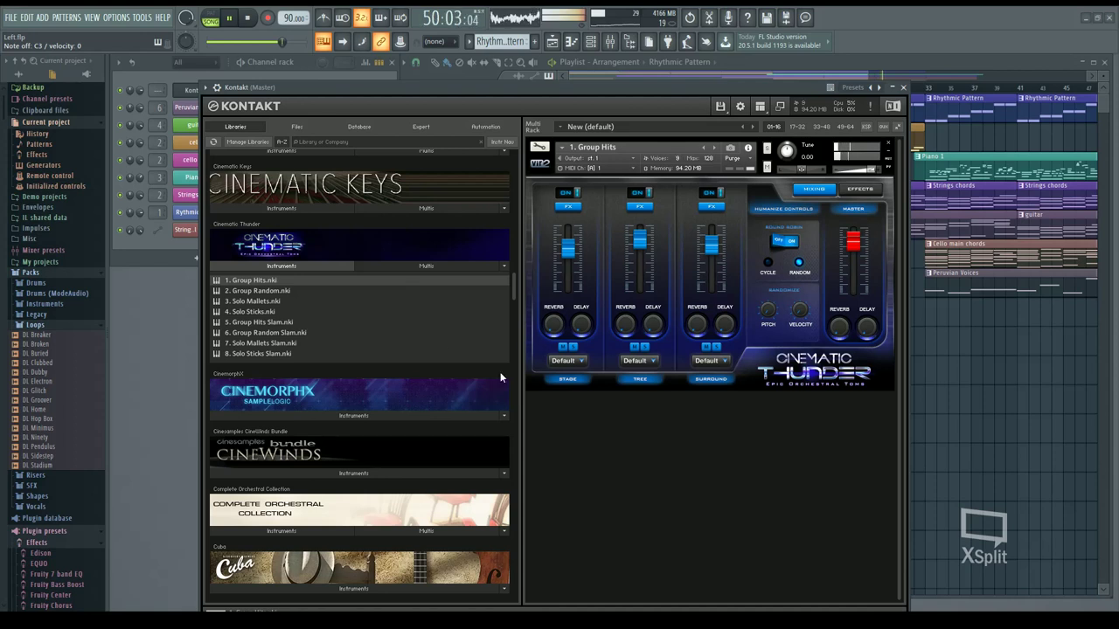
{"action": "key", "text": "Delete"}
Check the CinemorphX library and browse the Complete Orchestral Collection down to its Classical Choir patches.
{"action": "scroll", "coordinate": [350, 376], "scroll_direction": "down", "scroll_amount": 1}
{"action": "left_click", "coordinate": [300, 375]}
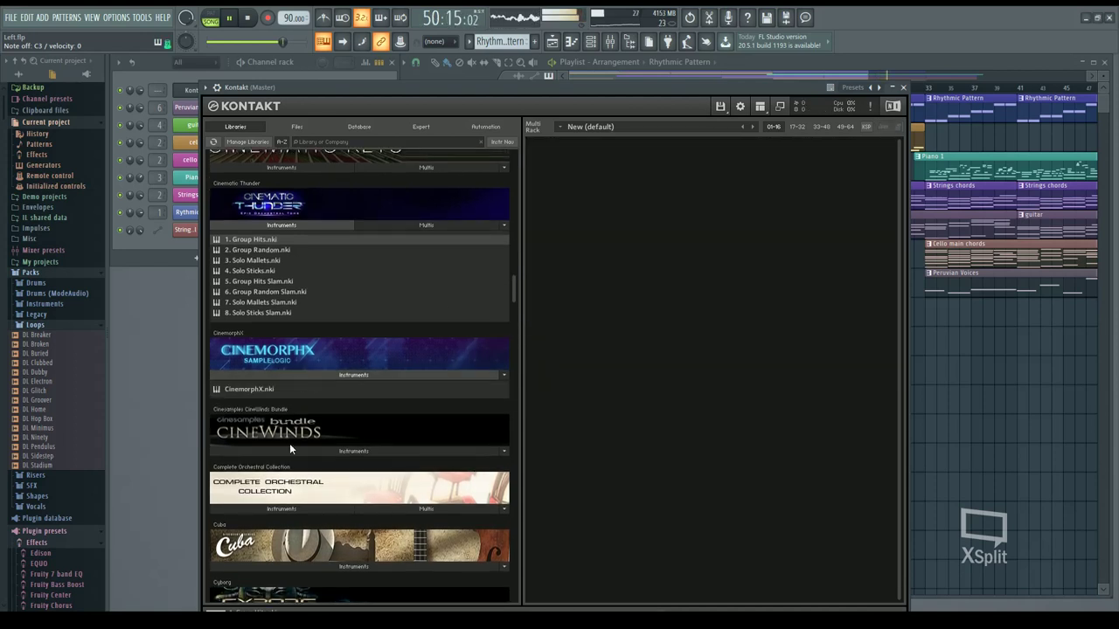
{"action": "scroll", "coordinate": [293, 428], "scroll_direction": "down", "scroll_amount": 2}
{"action": "left_click", "coordinate": [295, 404]}
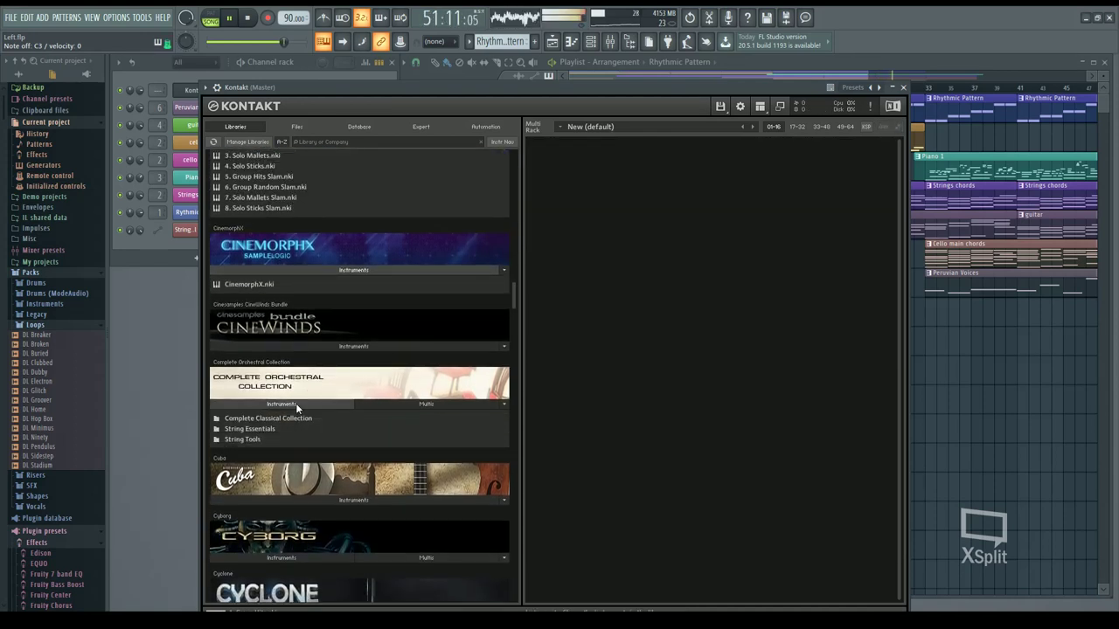
{"action": "left_click", "coordinate": [262, 421]}
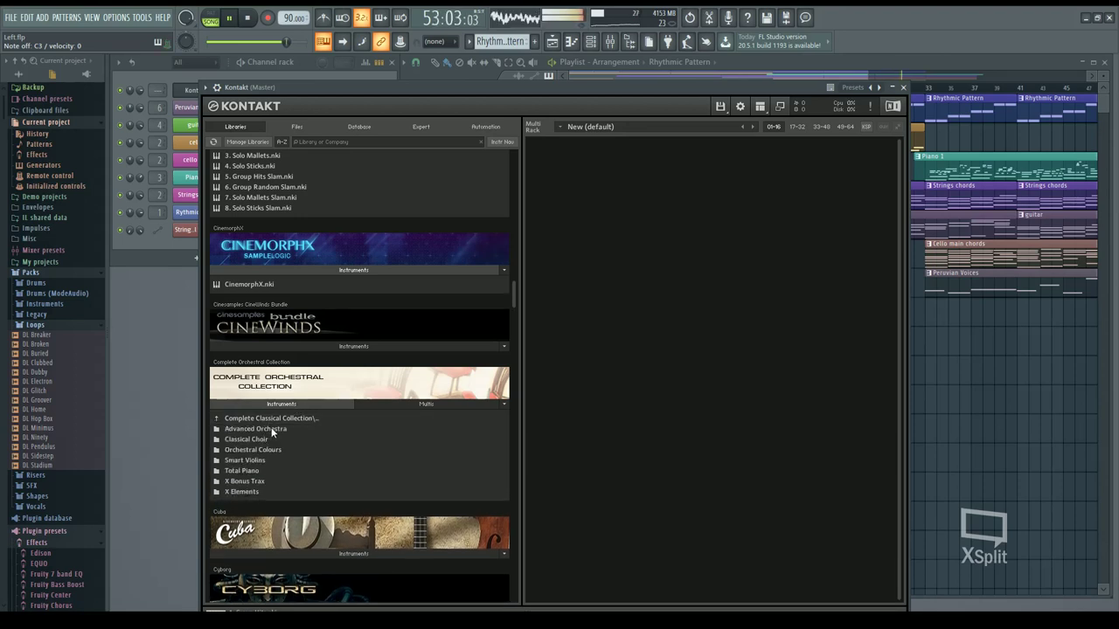
{"action": "left_click", "coordinate": [264, 440]}
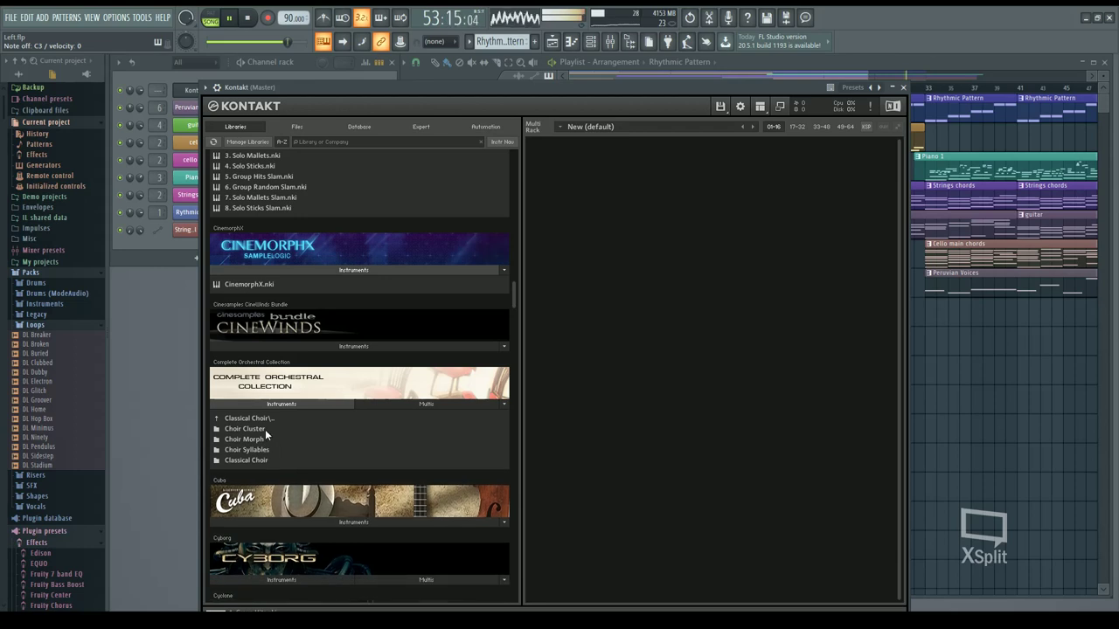
{"action": "left_click", "coordinate": [252, 459]}
{"action": "scroll", "coordinate": [252, 456], "scroll_direction": "down", "scroll_amount": 3}
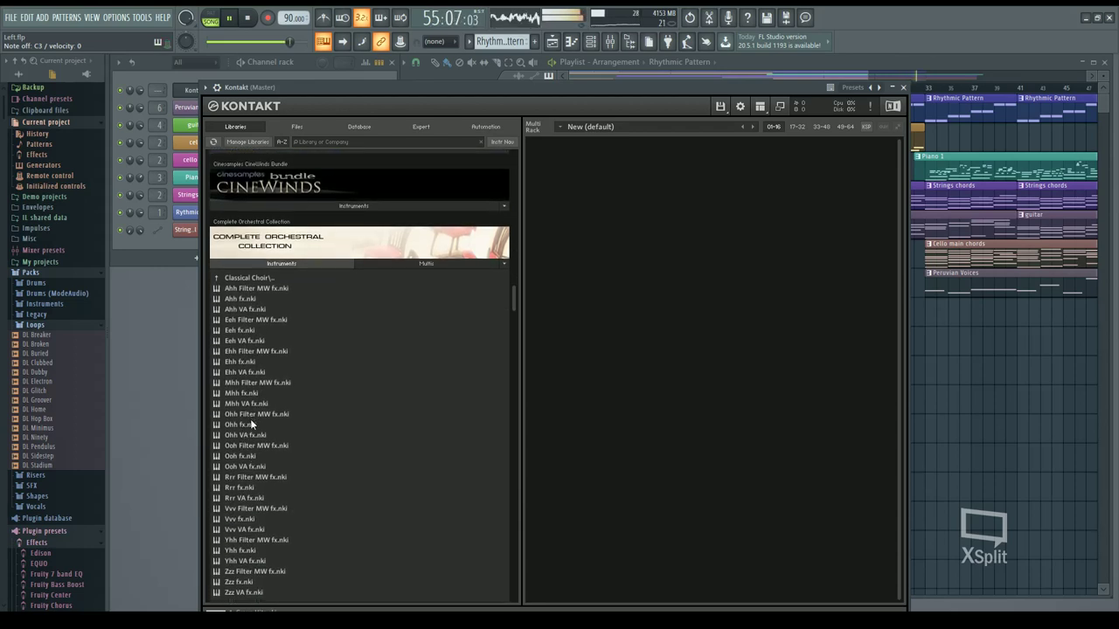
Try the Ohh VA fx choir patch with its volume adjusted to 2.6 and remove it from the rack.
{"action": "double_click", "coordinate": [245, 435]}
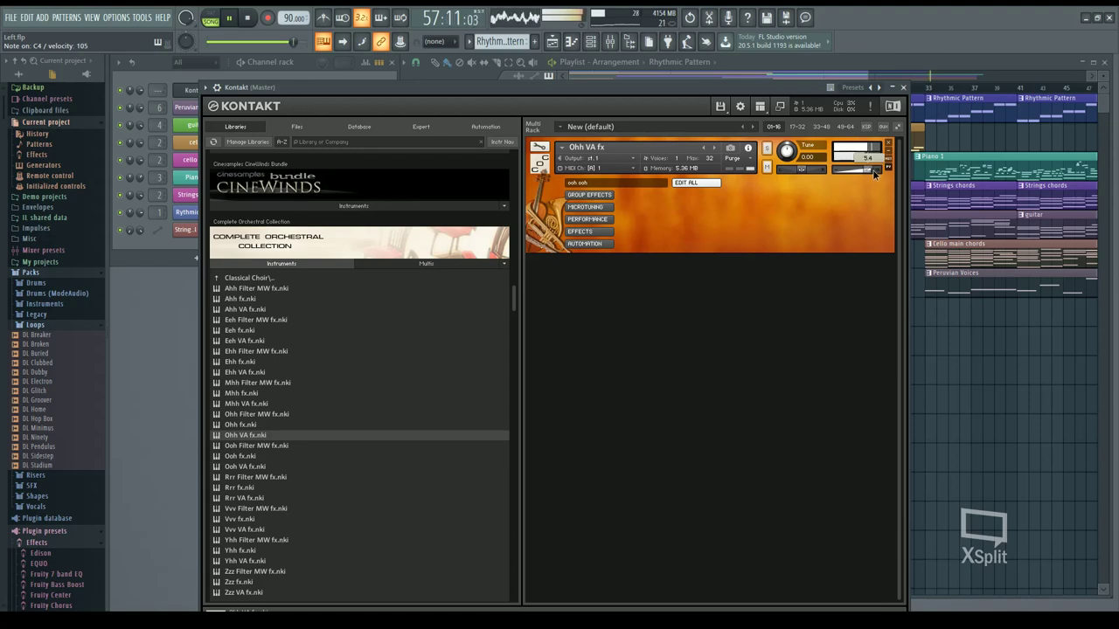
{"action": "left_click_drag", "start_coordinate": [866, 172], "coordinate": [870, 177]}
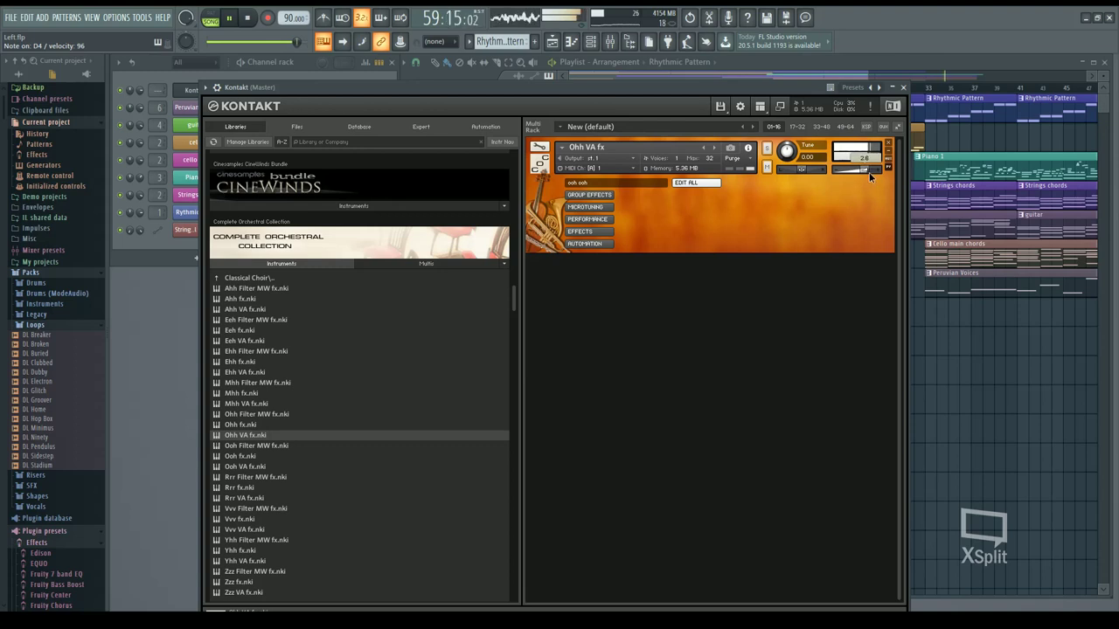
{"action": "key", "text": "Delete"}
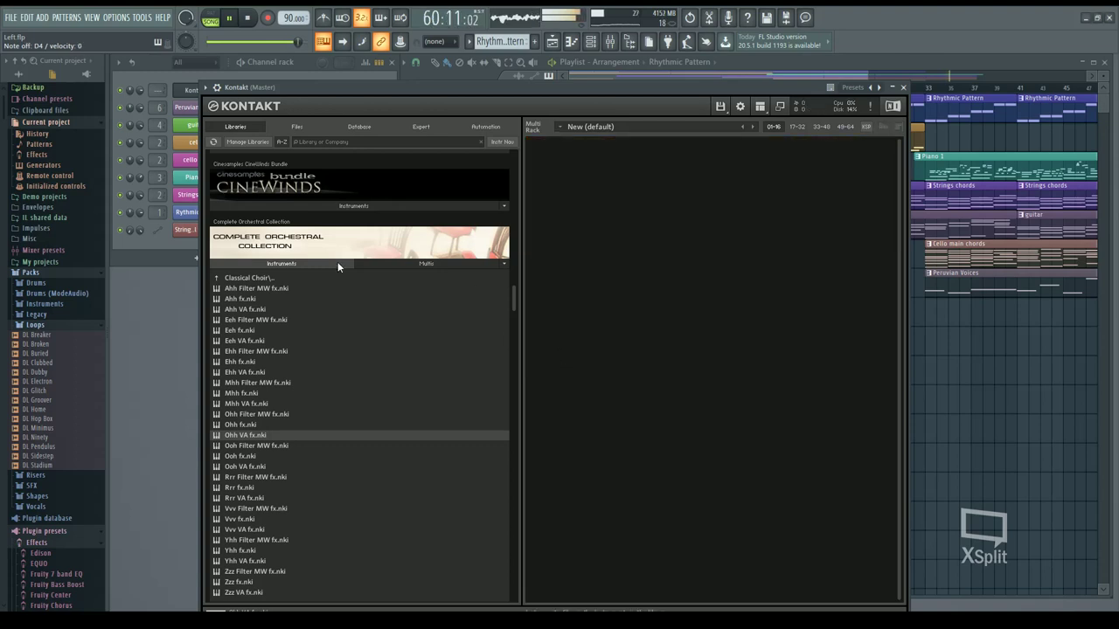
Look through the multis of the Complete Orchestral Collection and close the library's listing.
{"action": "left_click", "coordinate": [385, 264]}
{"action": "scroll", "coordinate": [312, 310], "scroll_direction": "down", "scroll_amount": 2}
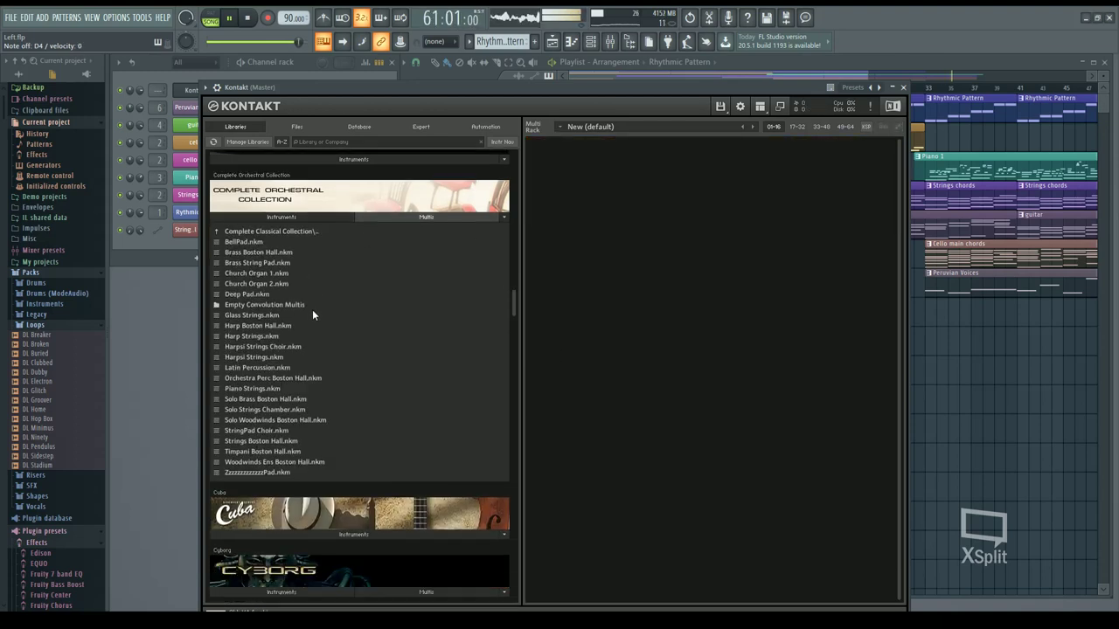
{"action": "left_click", "coordinate": [299, 215]}
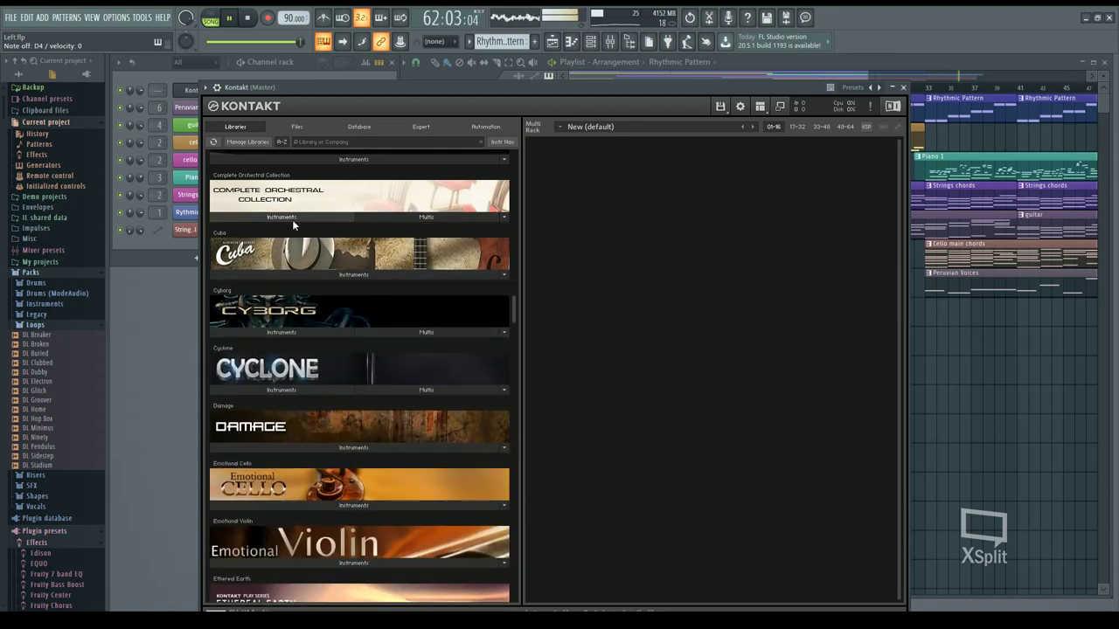
Try the Uilleann Pipes KEY instrument from Ethno World 6 Instruments at a raised volume and remove it from the rack.
{"action": "scroll", "coordinate": [283, 315], "scroll_direction": "down", "scroll_amount": 2}
{"action": "scroll", "coordinate": [295, 336], "scroll_direction": "down", "scroll_amount": 5}
{"action": "scroll", "coordinate": [297, 342], "scroll_direction": "down", "scroll_amount": 3}
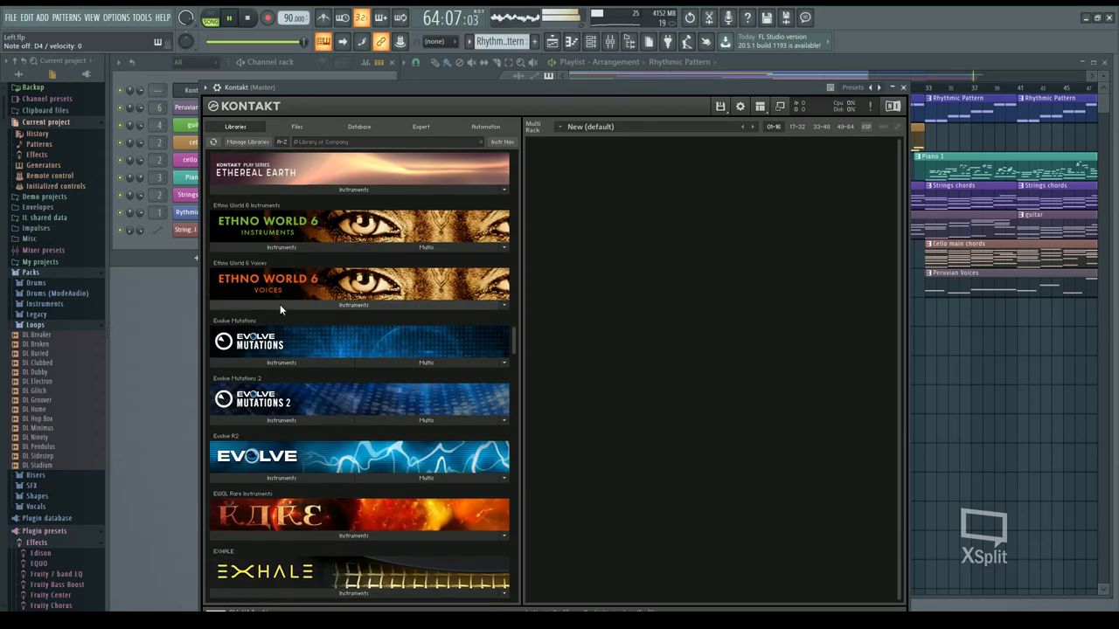
{"action": "left_click", "coordinate": [283, 247]}
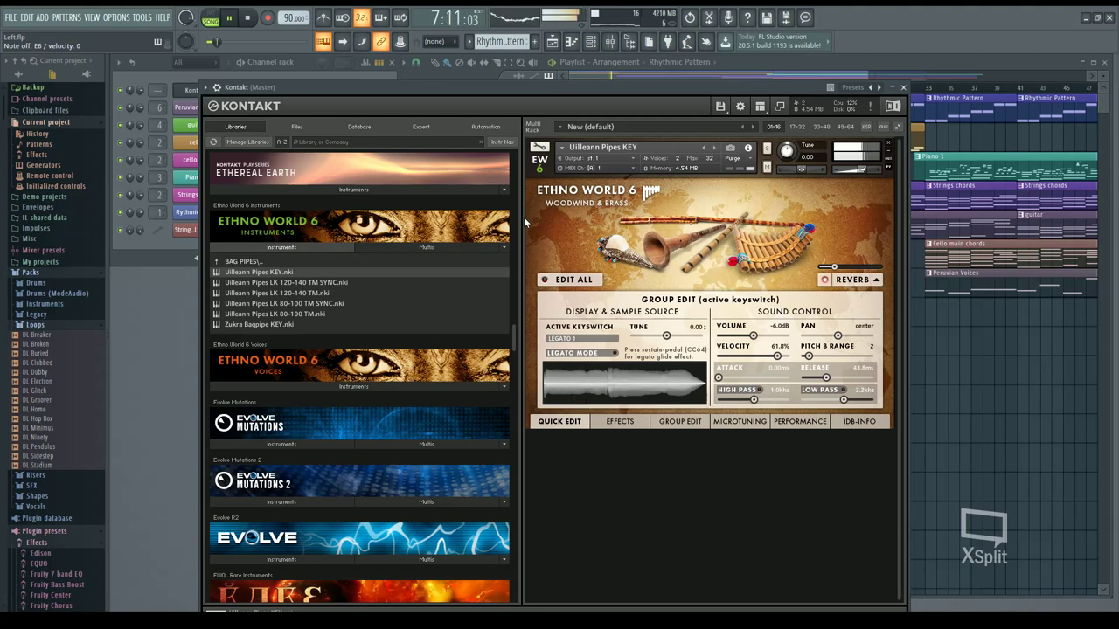
{"action": "mouse_move", "coordinate": [851, 171]}
{"action": "left_click_drag", "start_coordinate": [851, 171], "coordinate": [866, 177]}
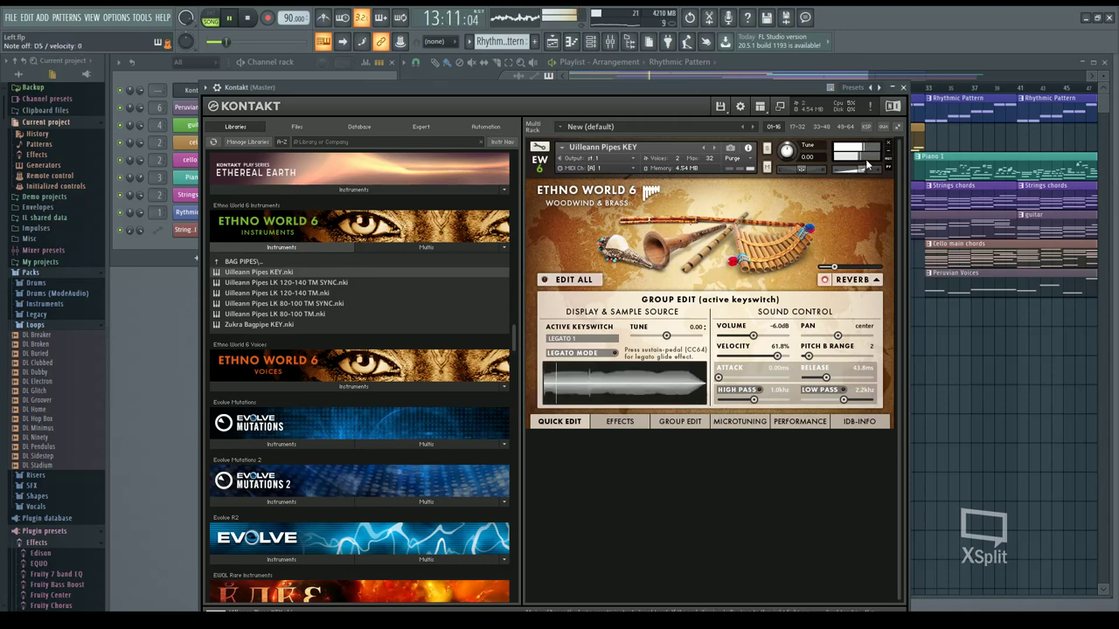
{"action": "left_click", "coordinate": [888, 144]}
Try the Bombshell 1 patch from HAVOC's Distorted impacts, remove it from the rack and close the library's listing.
{"action": "scroll", "coordinate": [339, 393], "scroll_direction": "down", "scroll_amount": 1}
{"action": "scroll", "coordinate": [338, 387], "scroll_direction": "down", "scroll_amount": 5}
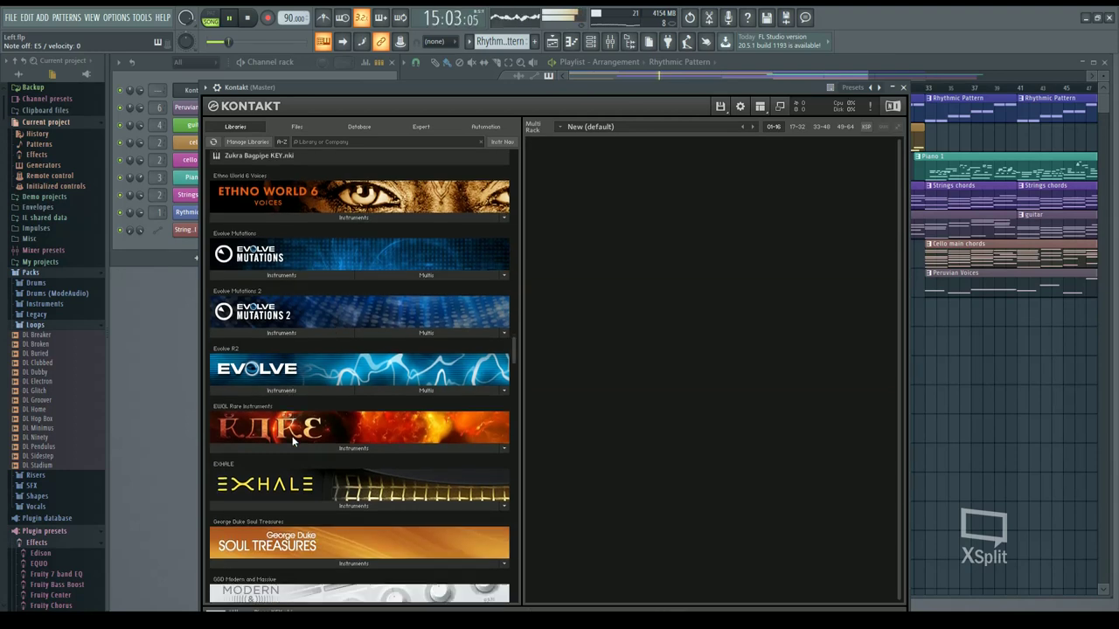
{"action": "scroll", "coordinate": [287, 424], "scroll_direction": "down", "scroll_amount": 7}
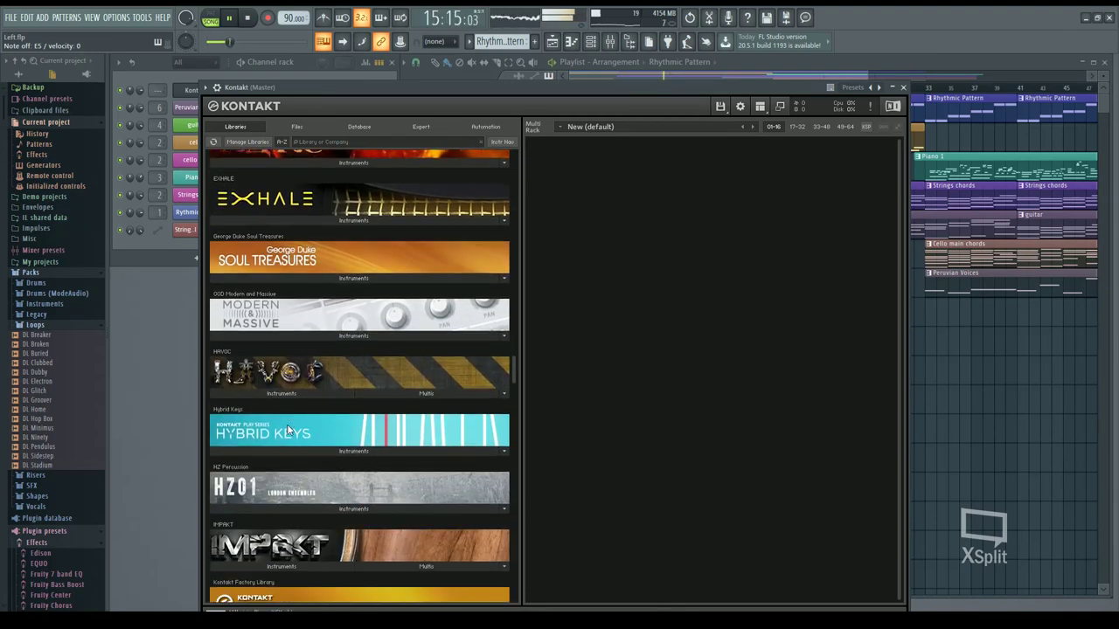
{"action": "scroll", "coordinate": [262, 249], "scroll_direction": "up", "scroll_amount": 1}
{"action": "scroll", "coordinate": [268, 244], "scroll_direction": "down", "scroll_amount": 1}
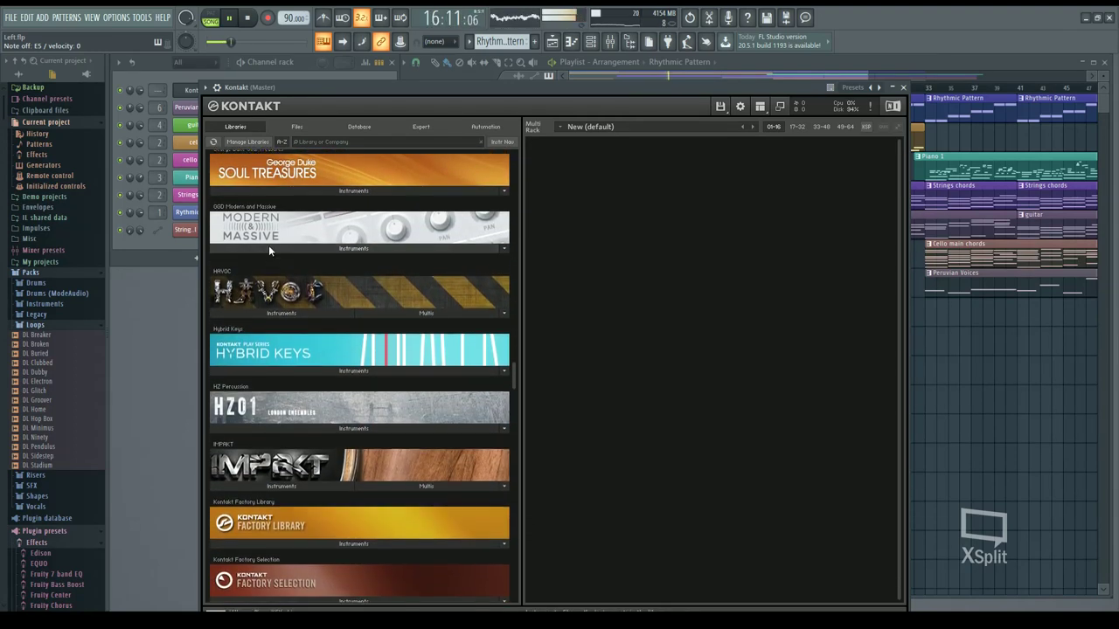
{"action": "left_click", "coordinate": [281, 305]}
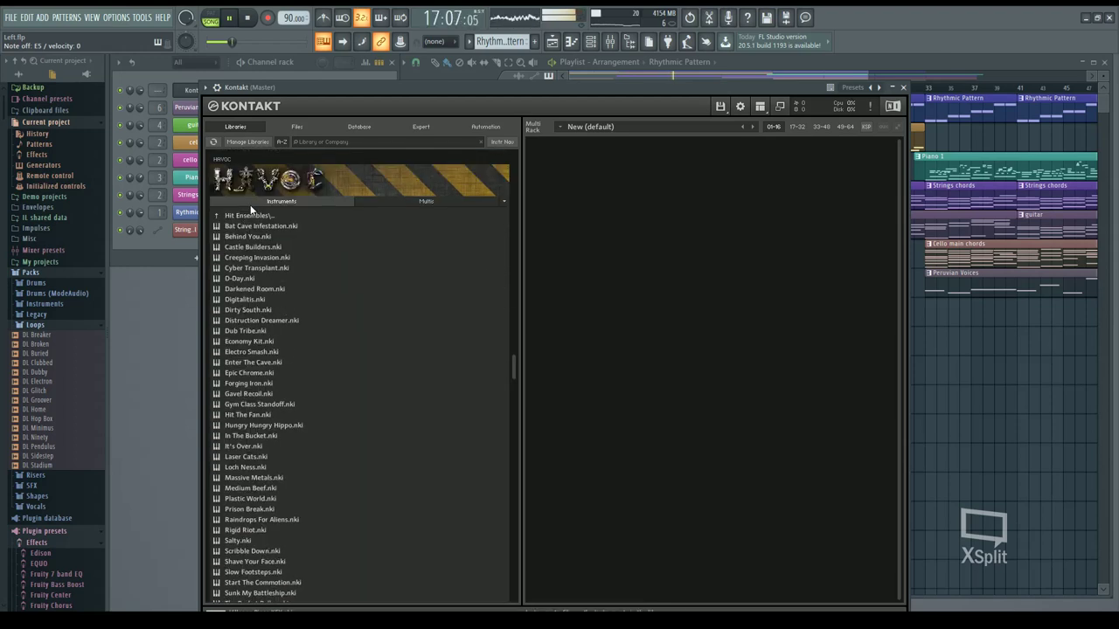
{"action": "left_click", "coordinate": [246, 246]}
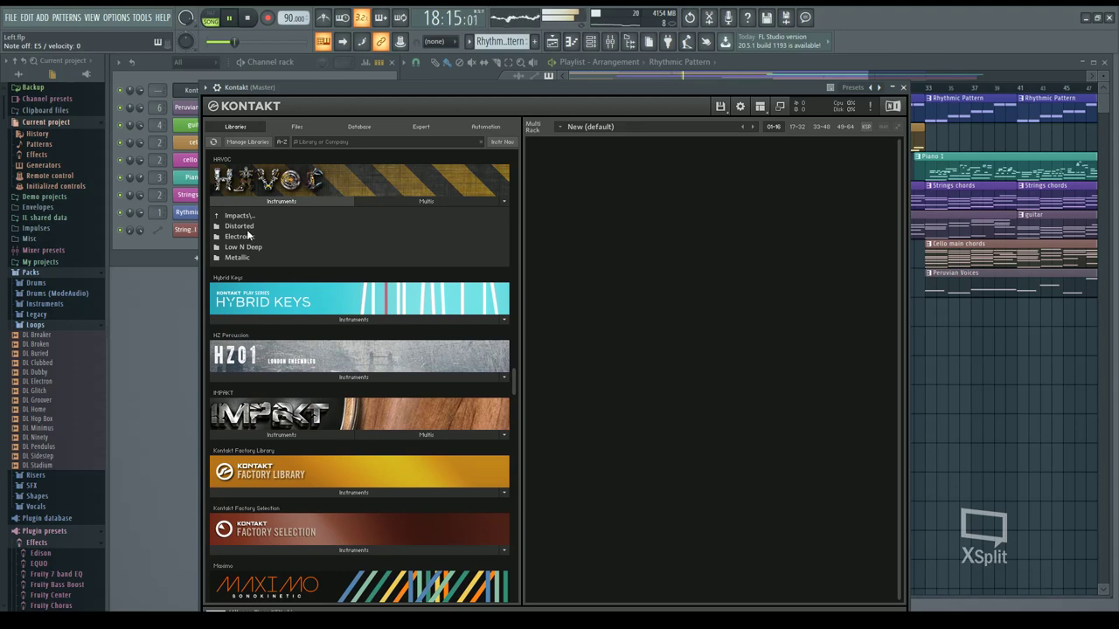
{"action": "left_click", "coordinate": [248, 225]}
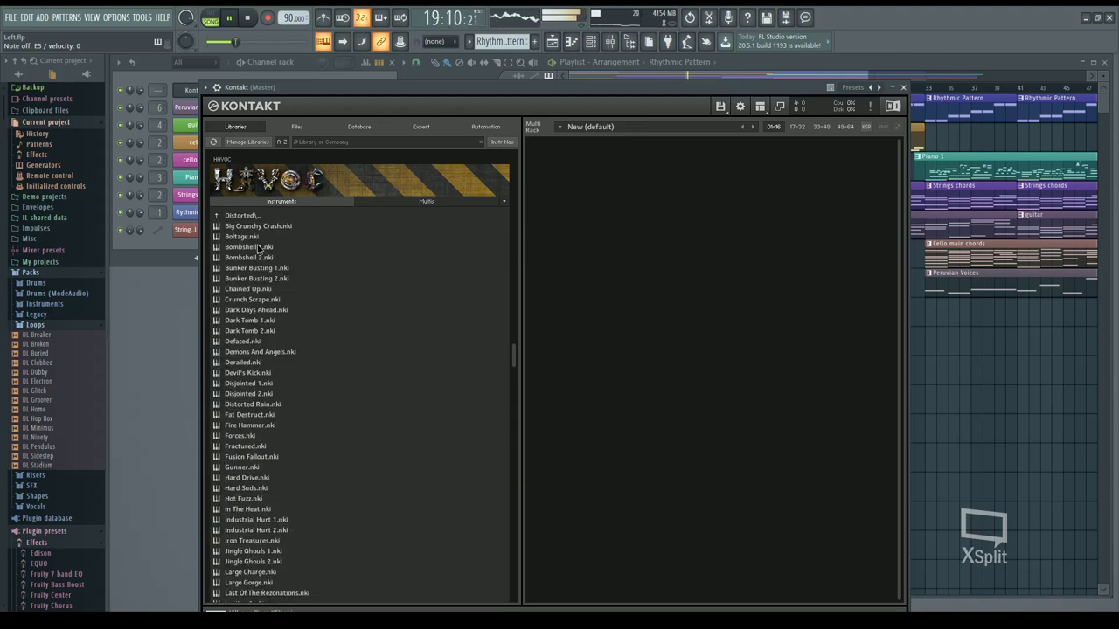
{"action": "left_click", "coordinate": [257, 246]}
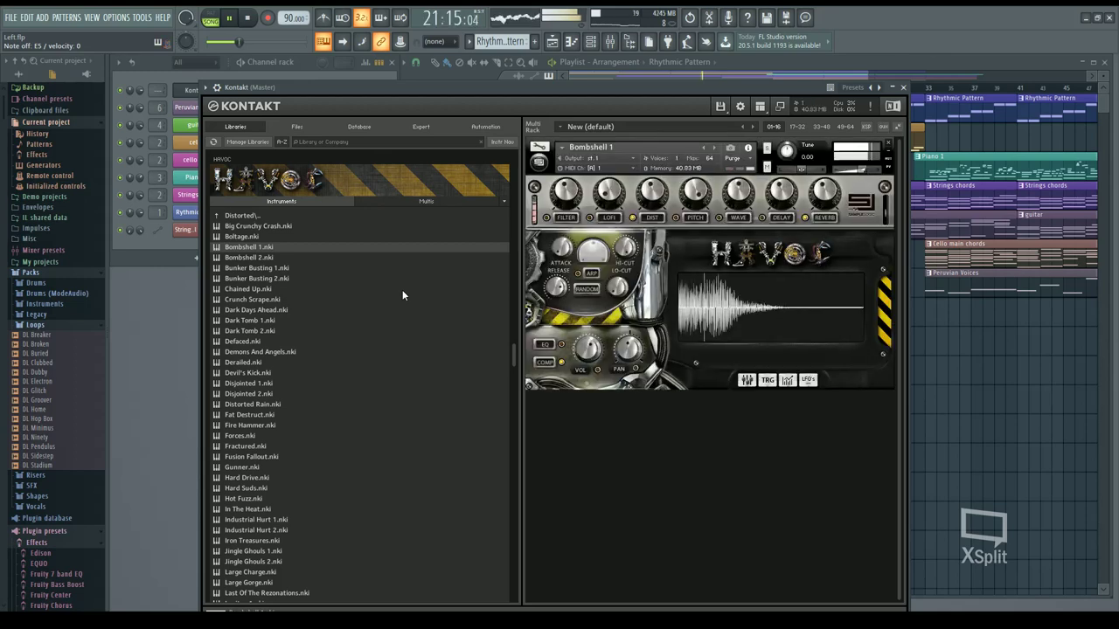
{"action": "left_click", "coordinate": [888, 142]}
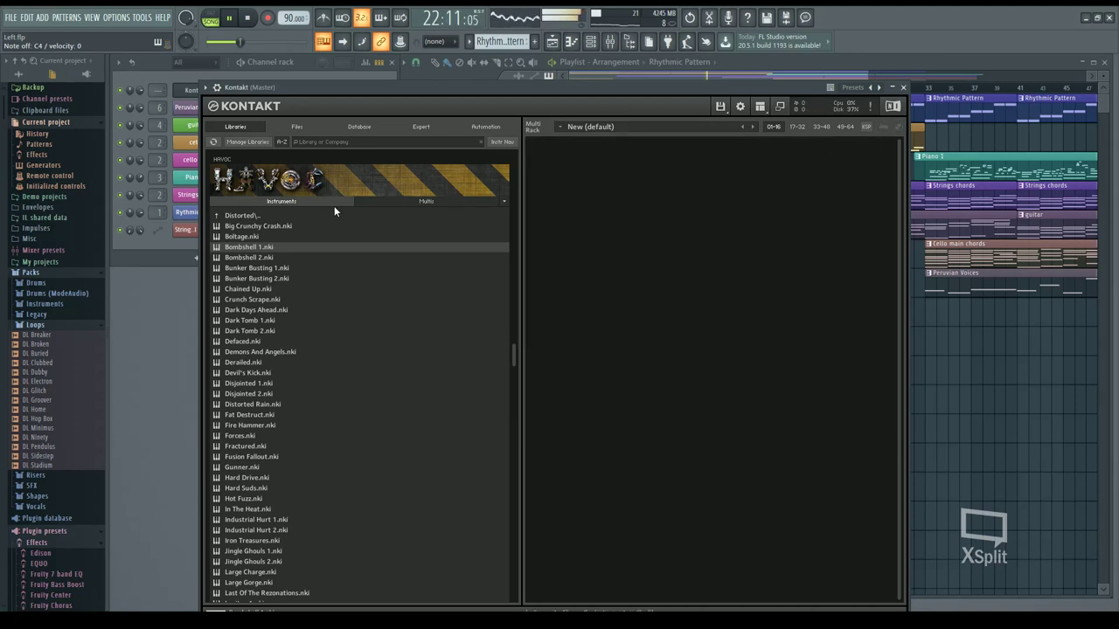
{"action": "left_click", "coordinate": [267, 202]}
Load the All in one instrument from the HZ Percussion library and raise its volume.
{"action": "scroll", "coordinate": [329, 330], "scroll_direction": "down", "scroll_amount": 1}
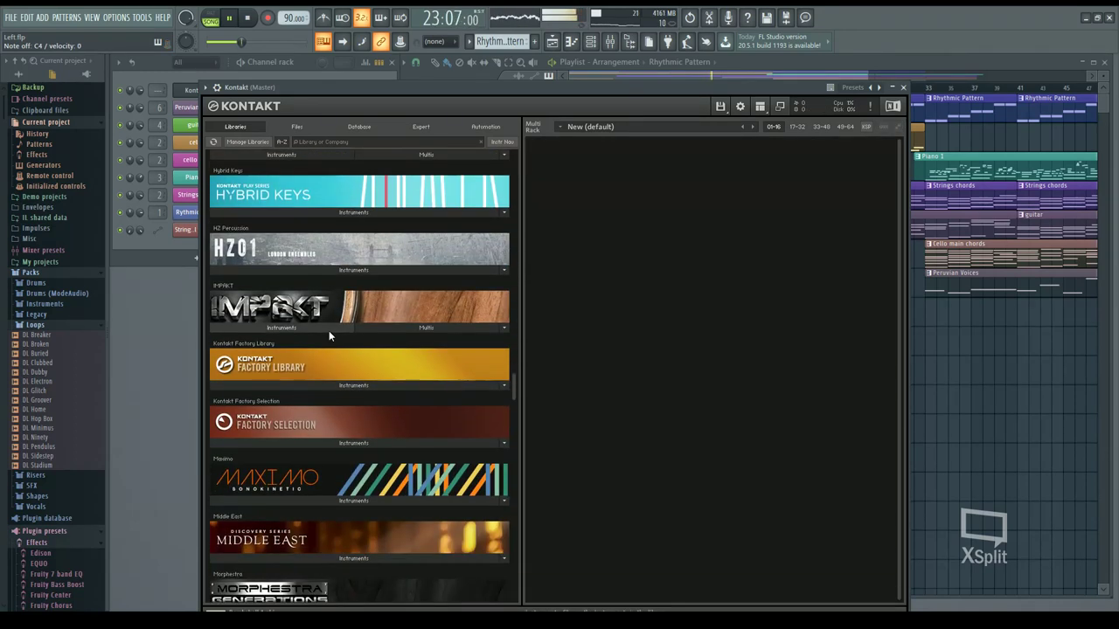
{"action": "scroll", "coordinate": [327, 319], "scroll_direction": "down", "scroll_amount": 1}
{"action": "left_click", "coordinate": [319, 235]}
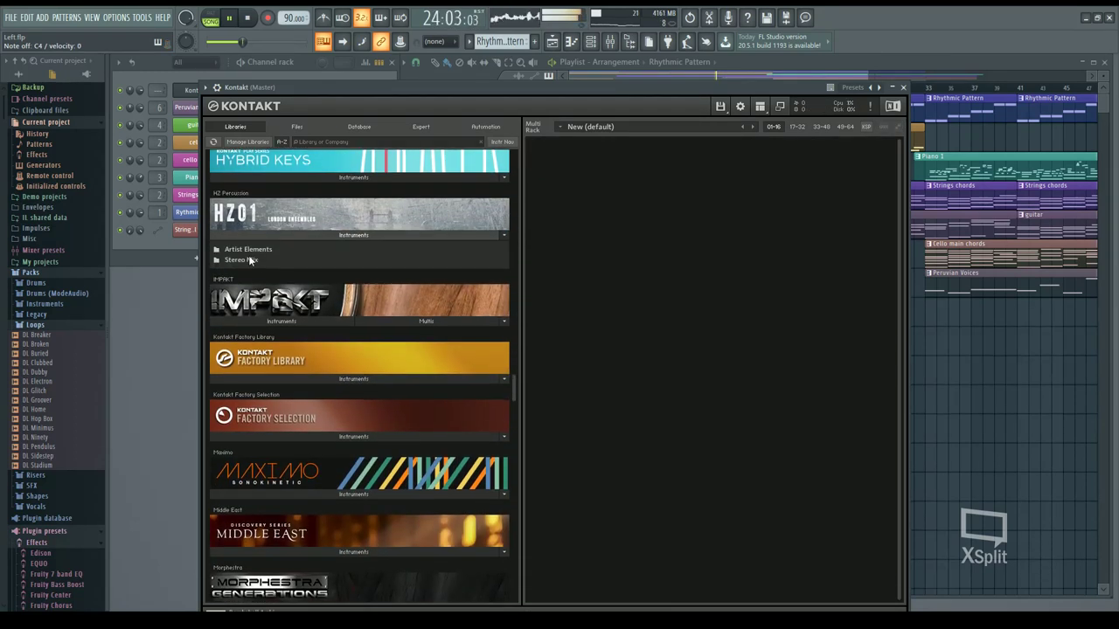
{"action": "left_click", "coordinate": [267, 261]}
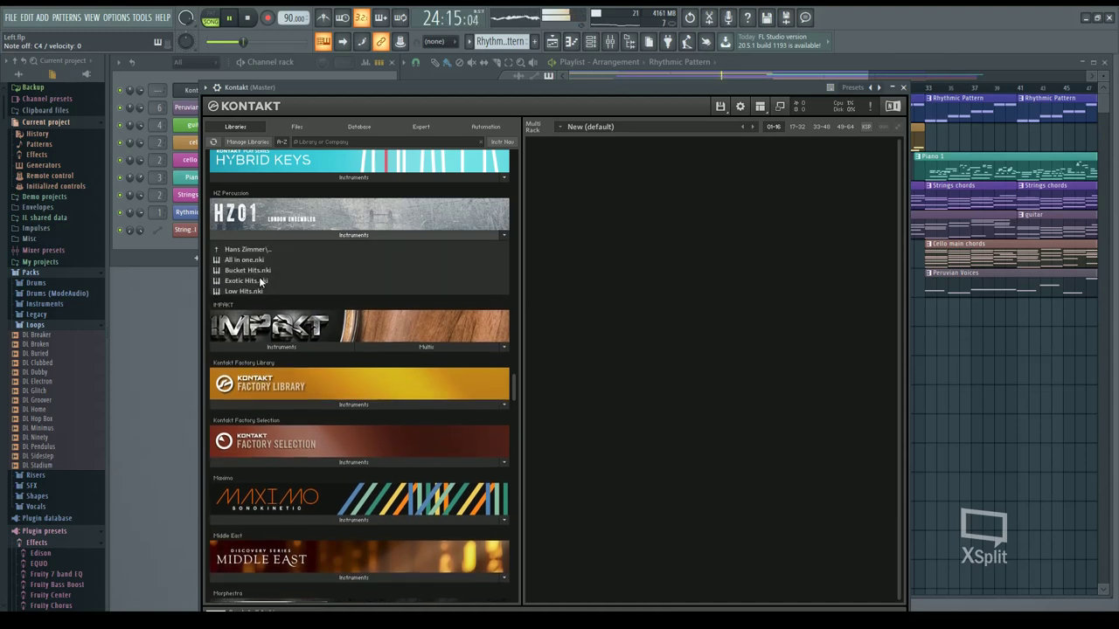
{"action": "left_click", "coordinate": [259, 261]}
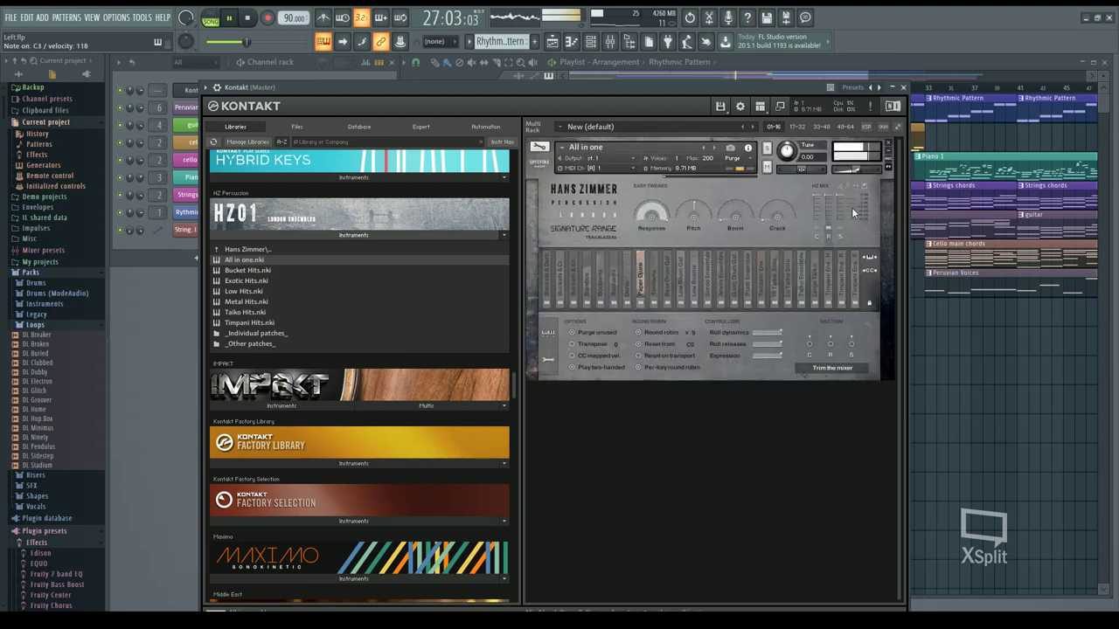
{"action": "left_click_drag", "start_coordinate": [855, 169], "coordinate": [863, 171]}
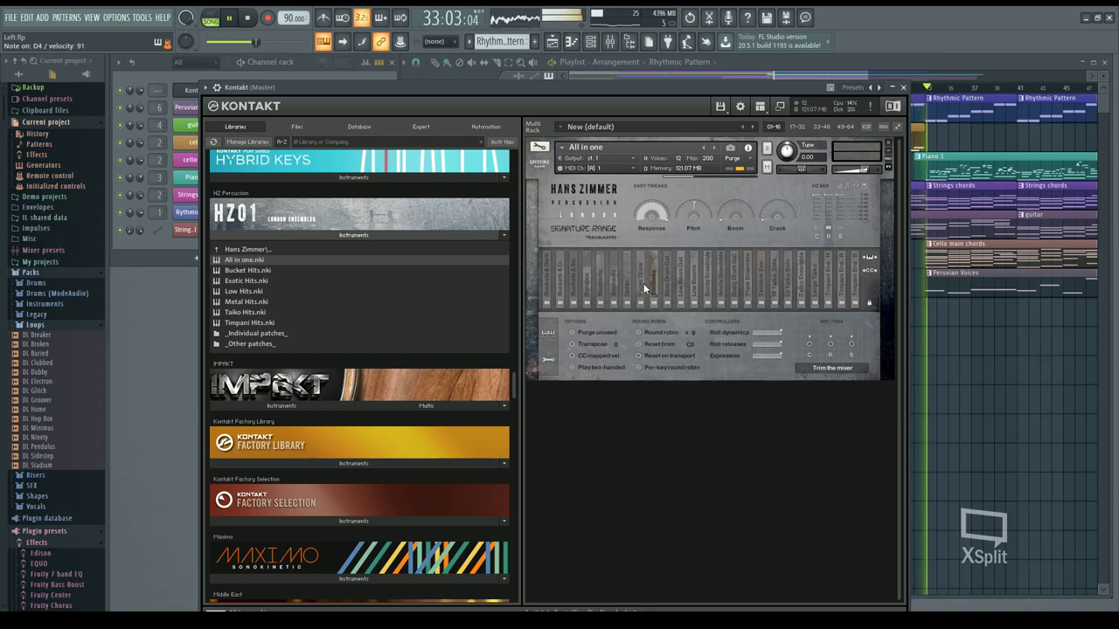
Stop the song and audition individual drums of the All in one instrument, including Large Taiko and Paper Djuns.
{"action": "key", "text": "space"}
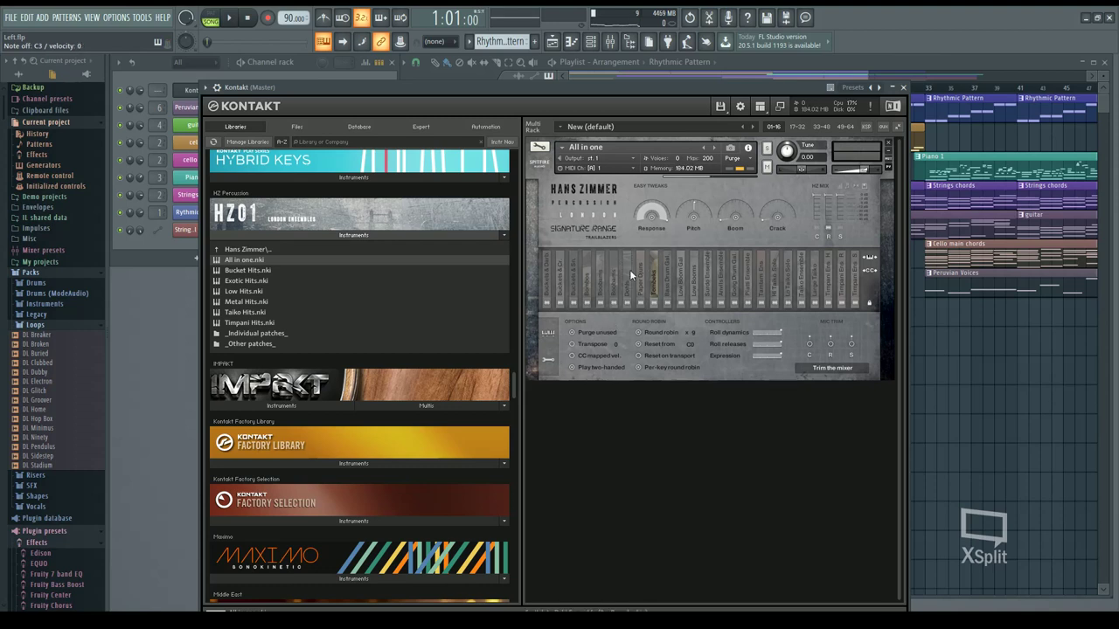
{"action": "left_click", "coordinate": [562, 279]}
{"action": "left_click", "coordinate": [842, 275]}
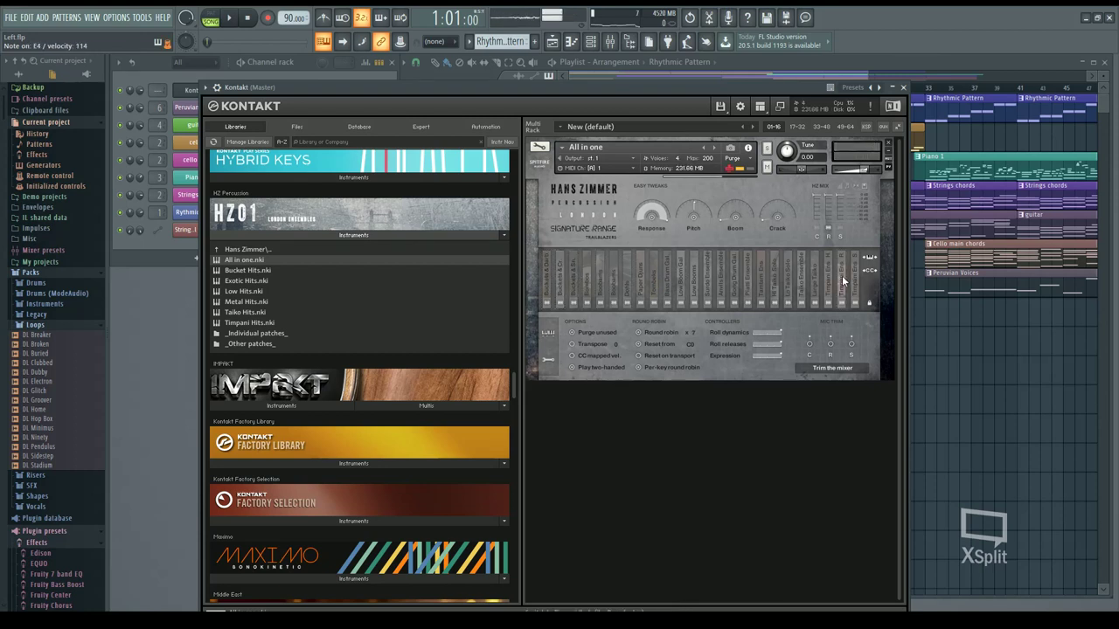
{"action": "left_click", "coordinate": [840, 275]}
{"action": "left_click", "coordinate": [816, 278]}
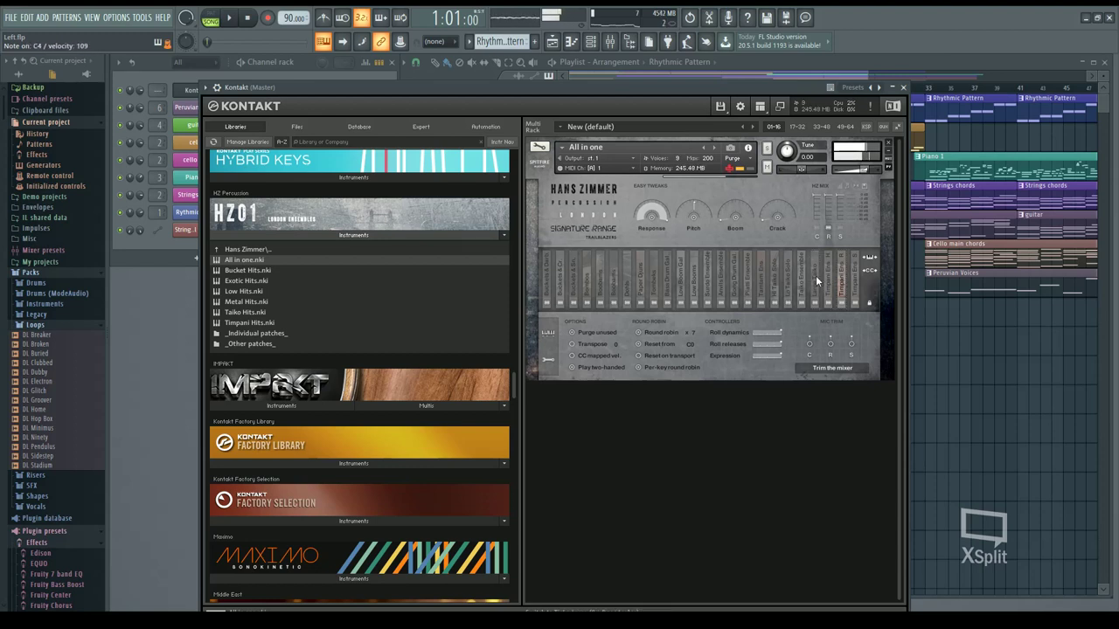
{"action": "left_click", "coordinate": [813, 278]}
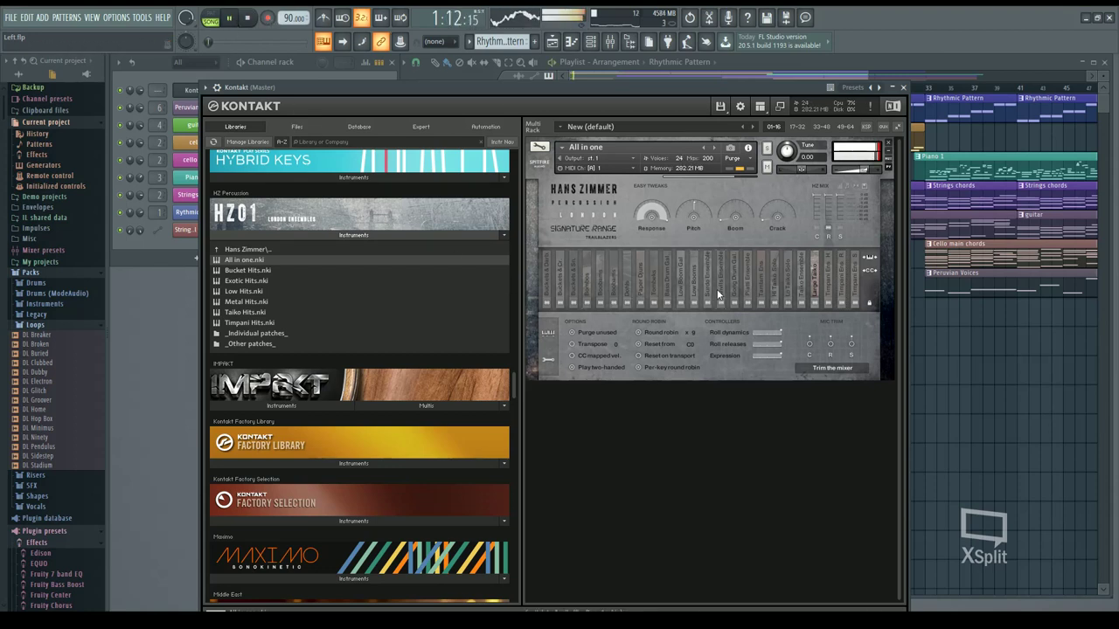
{"action": "left_click", "coordinate": [774, 282]}
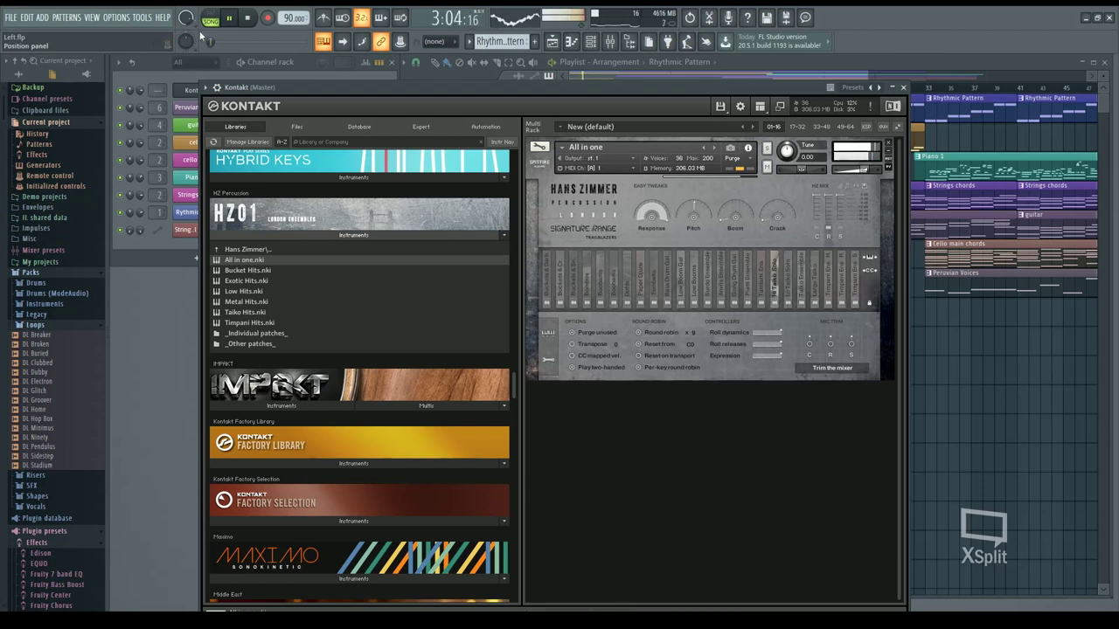
{"action": "left_click", "coordinate": [746, 284]}
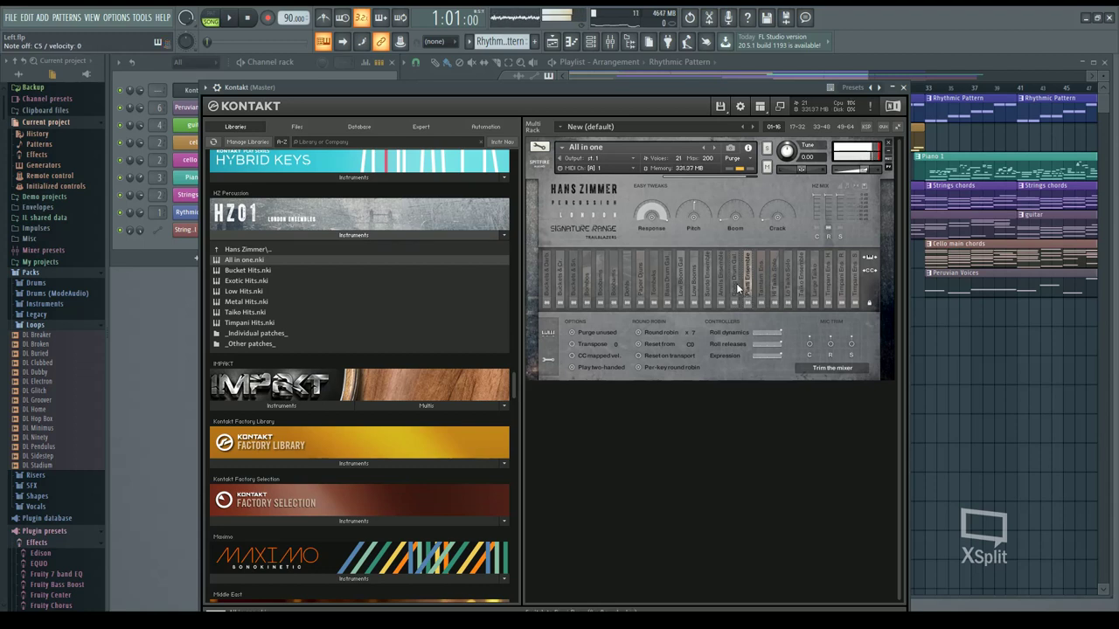
{"action": "left_click", "coordinate": [694, 280]}
{"action": "left_click", "coordinate": [640, 284]}
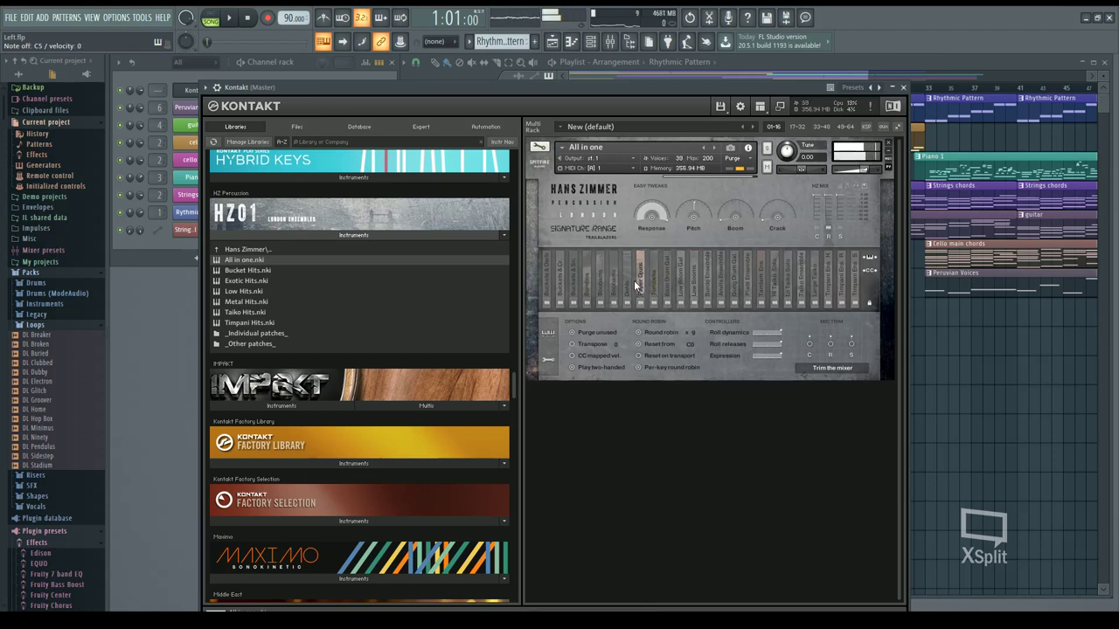
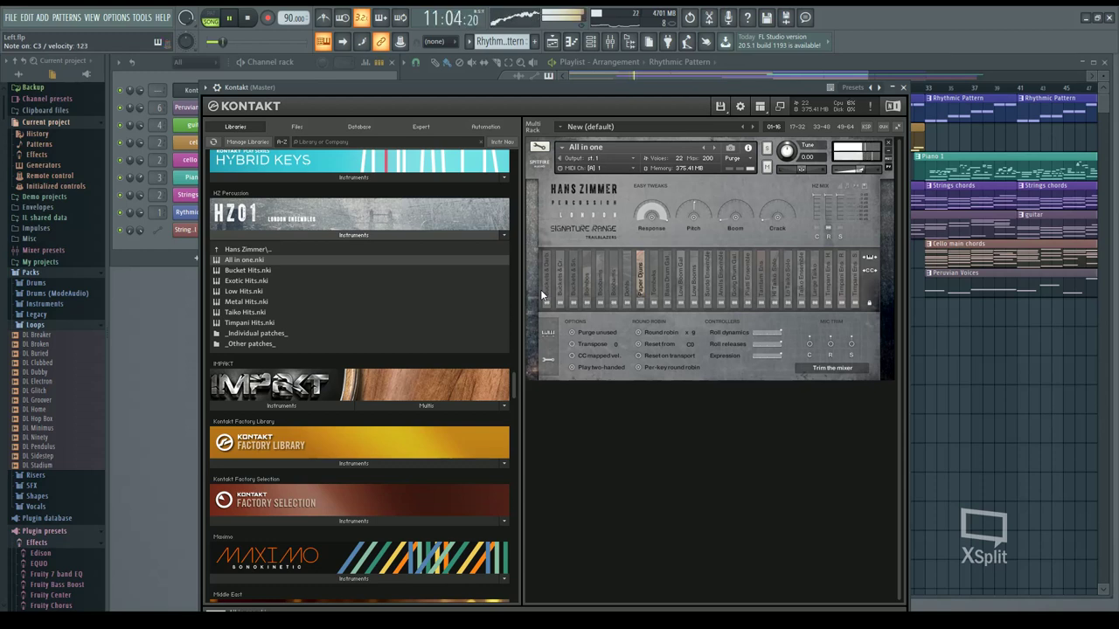
Close the instrument window, open the Kontakt channel's piano roll and play the Rhythmic Pattern from its start in pattern mode.
{"action": "left_click", "coordinate": [904, 87]}
{"action": "left_click", "coordinate": [249, 19]}
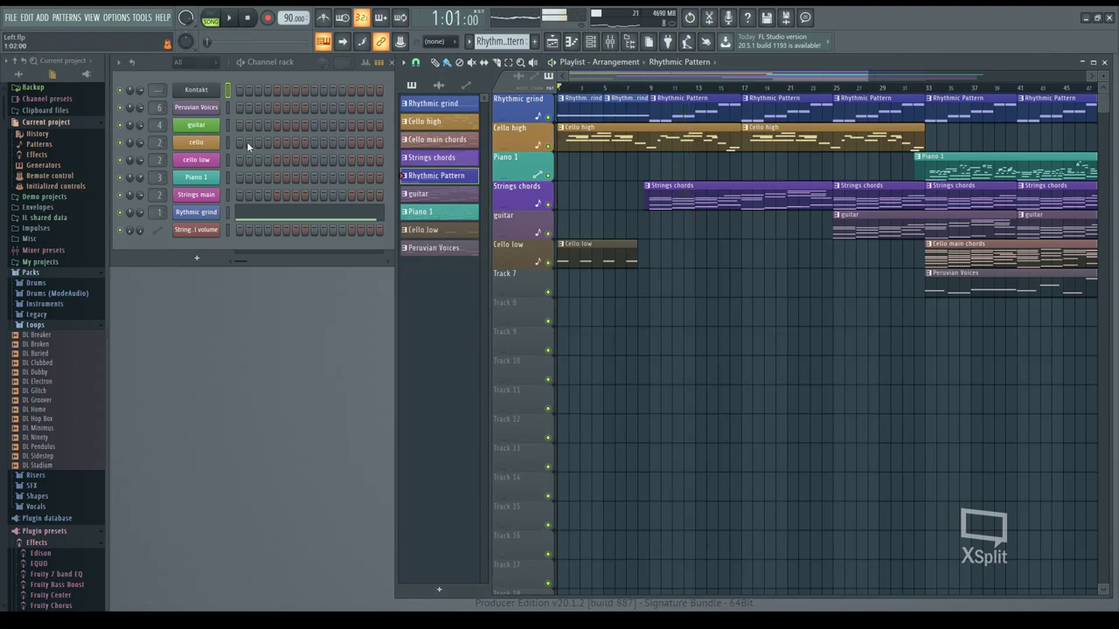
{"action": "key", "text": "F7"}
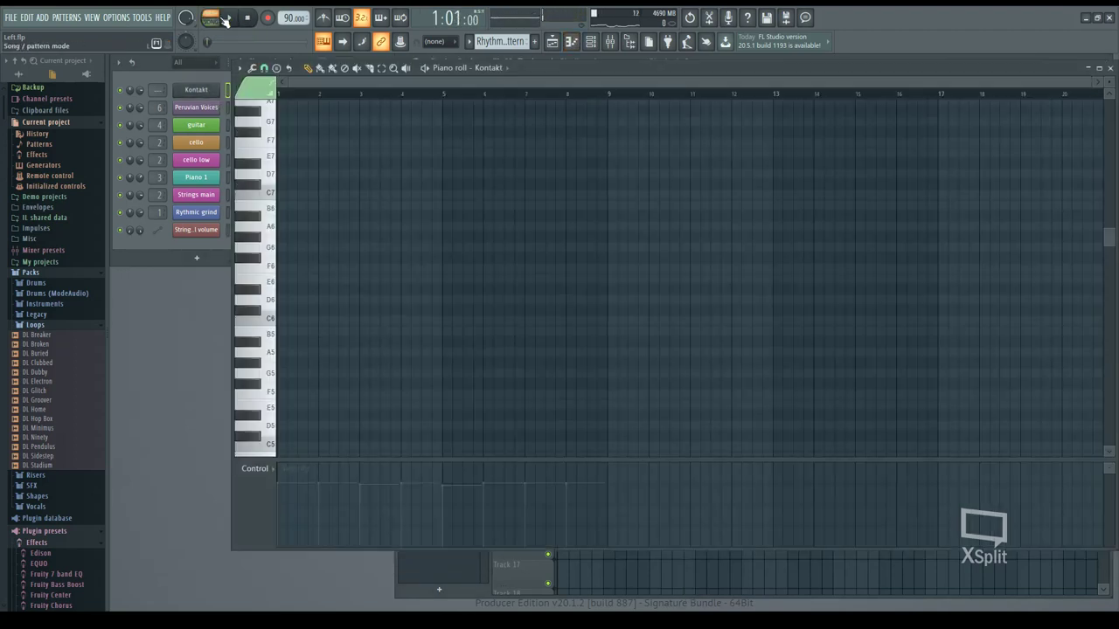
{"action": "left_click", "coordinate": [238, 19]}
{"action": "scroll", "coordinate": [319, 320], "scroll_direction": "down", "scroll_amount": 1}
{"action": "scroll", "coordinate": [319, 320], "scroll_direction": "down", "scroll_amount": 8}
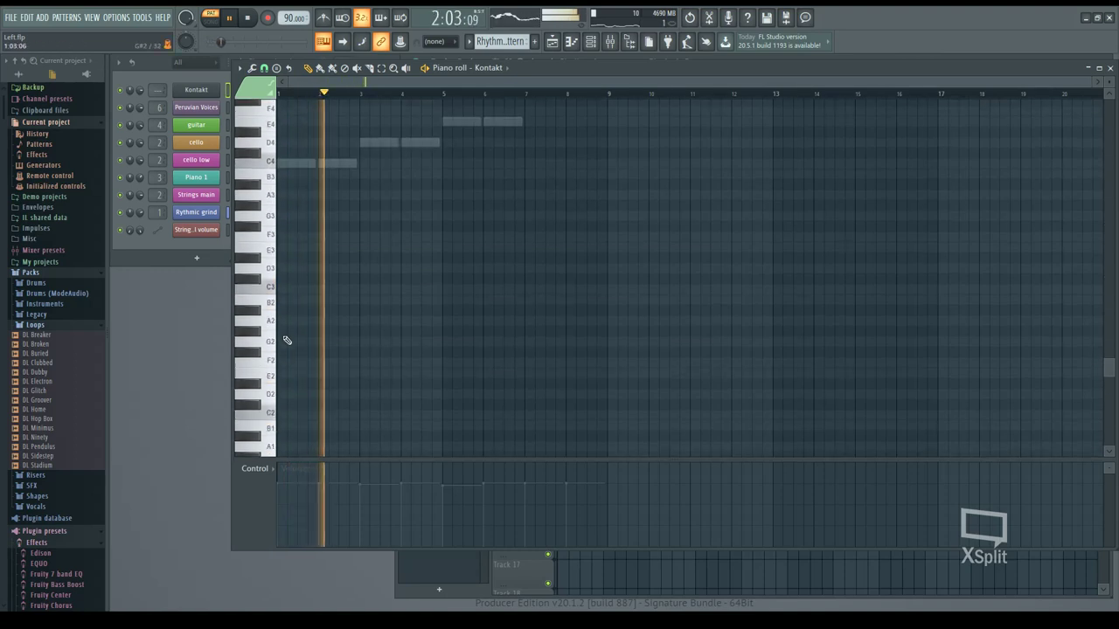
{"action": "left_click", "coordinate": [247, 19]}
{"action": "left_click", "coordinate": [232, 18]}
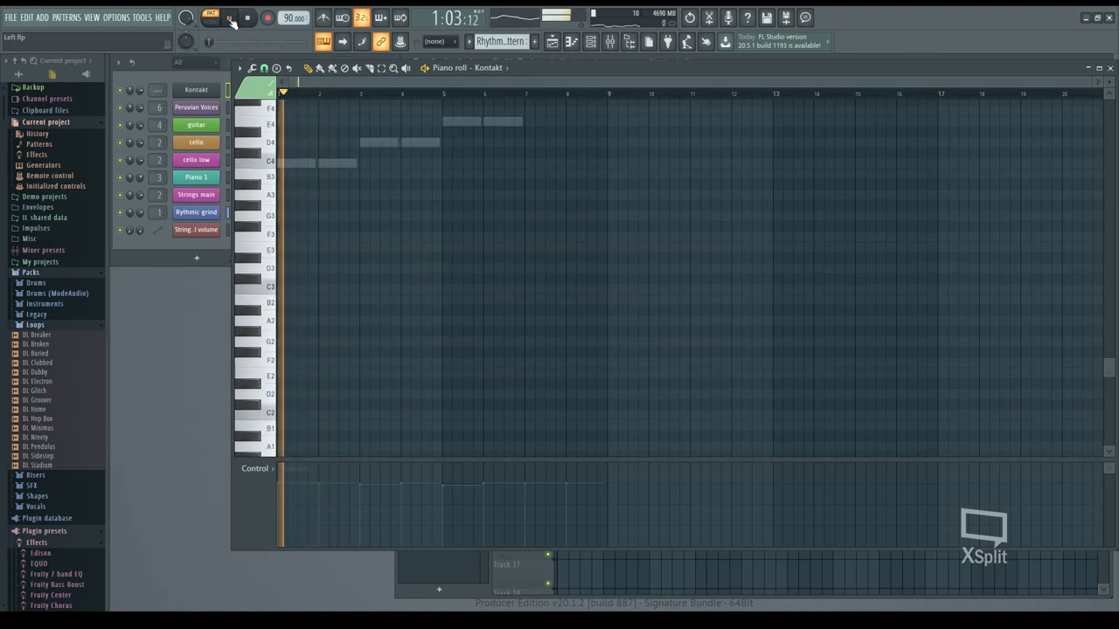
Draw short C3 drum hits on the first and seventh steps of both bar 1 and bar 2.
{"action": "left_click", "coordinate": [288, 290]}
{"action": "left_click_drag", "start_coordinate": [356, 290], "coordinate": [285, 290]}
{"action": "left_click", "coordinate": [321, 289]}
{"action": "left_click", "coordinate": [341, 289]}
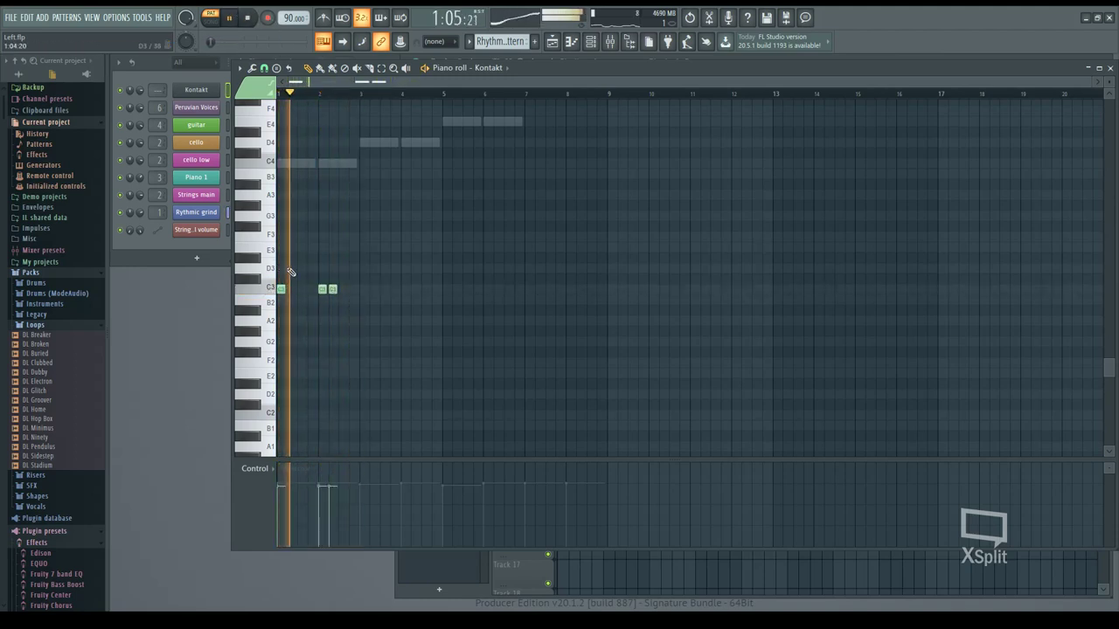
{"action": "scroll", "coordinate": [339, 306], "scroll_direction": "up", "scroll_amount": 3}
{"action": "key", "text": "space"}
{"action": "left_click_drag", "start_coordinate": [405, 289], "coordinate": [425, 291]}
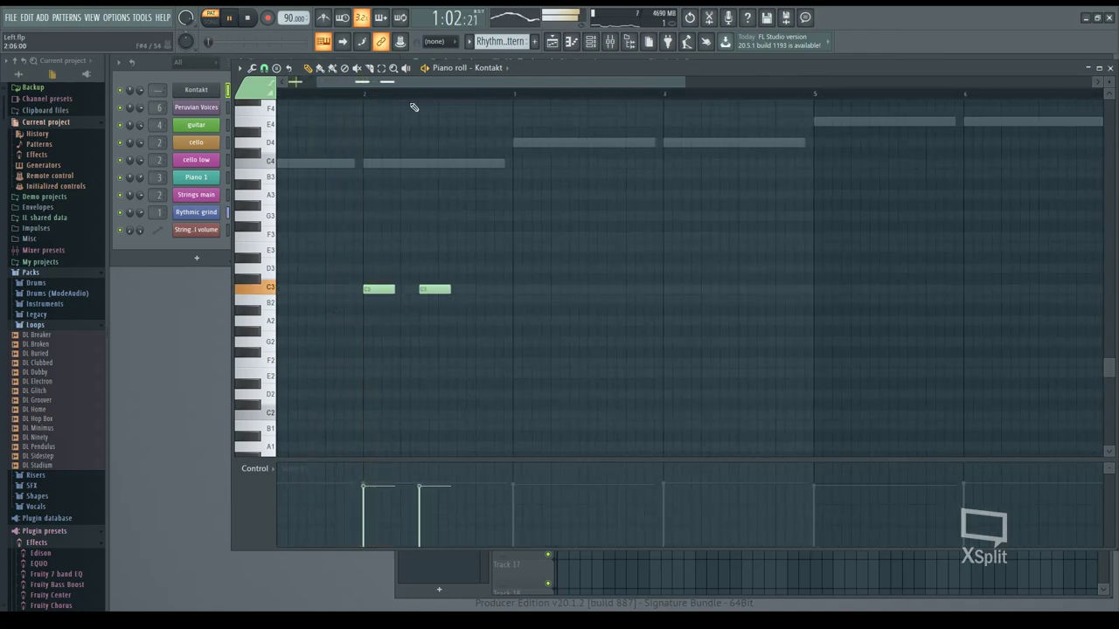
{"action": "left_click", "coordinate": [340, 289]}
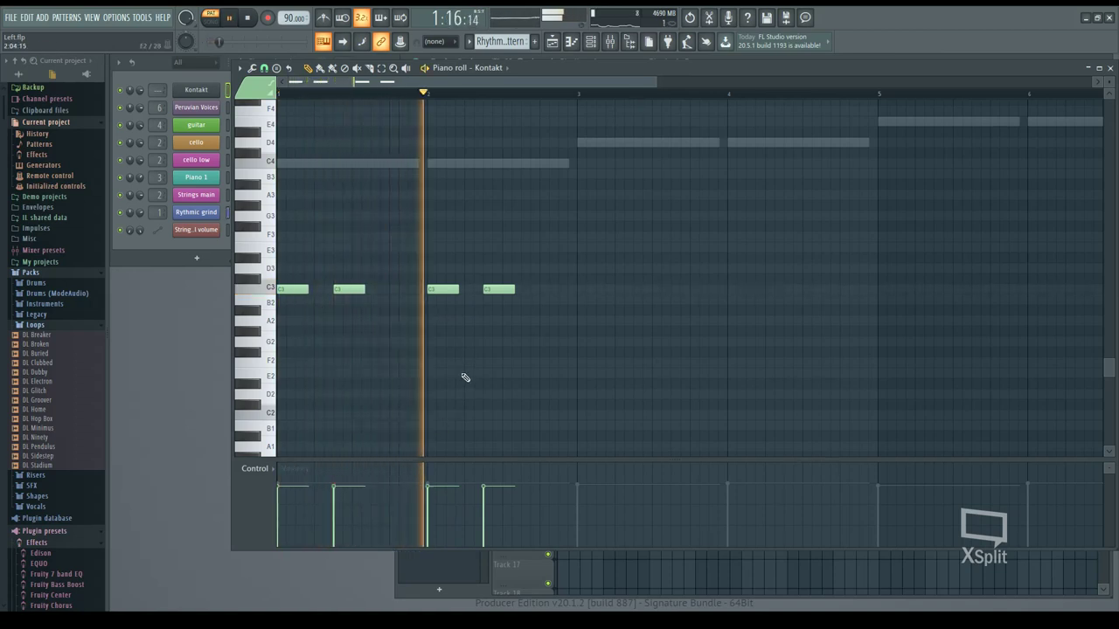
Stop playback and add a short C5 hit on the fourth beat of bar 2.
{"action": "key", "text": "space"}
{"action": "scroll", "coordinate": [559, 324], "scroll_direction": "up", "scroll_amount": 3}
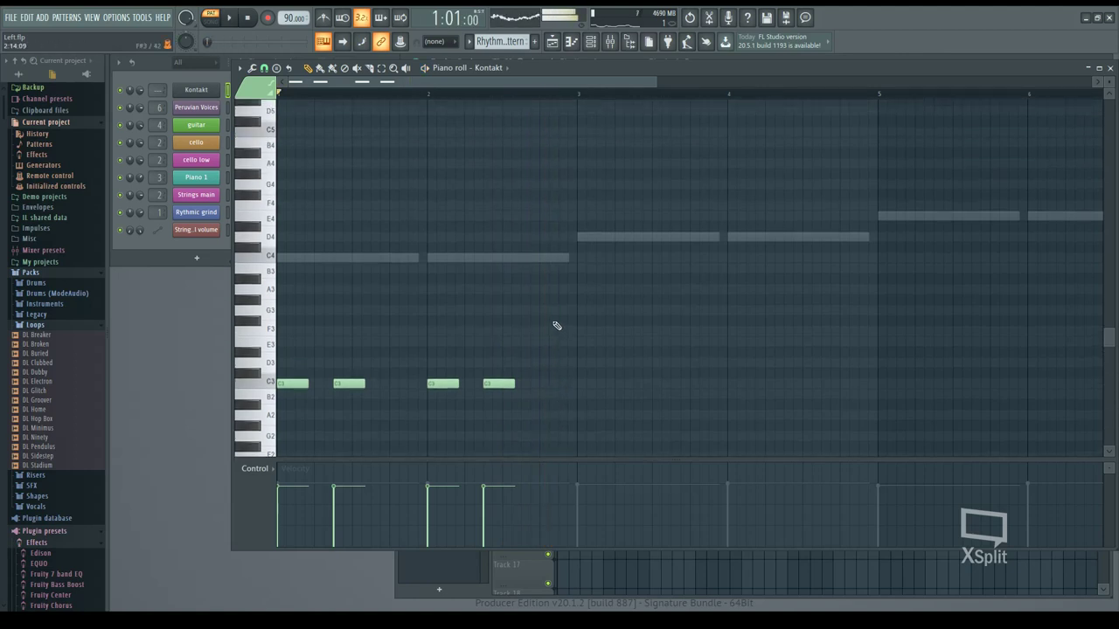
{"action": "left_click", "coordinate": [544, 134]}
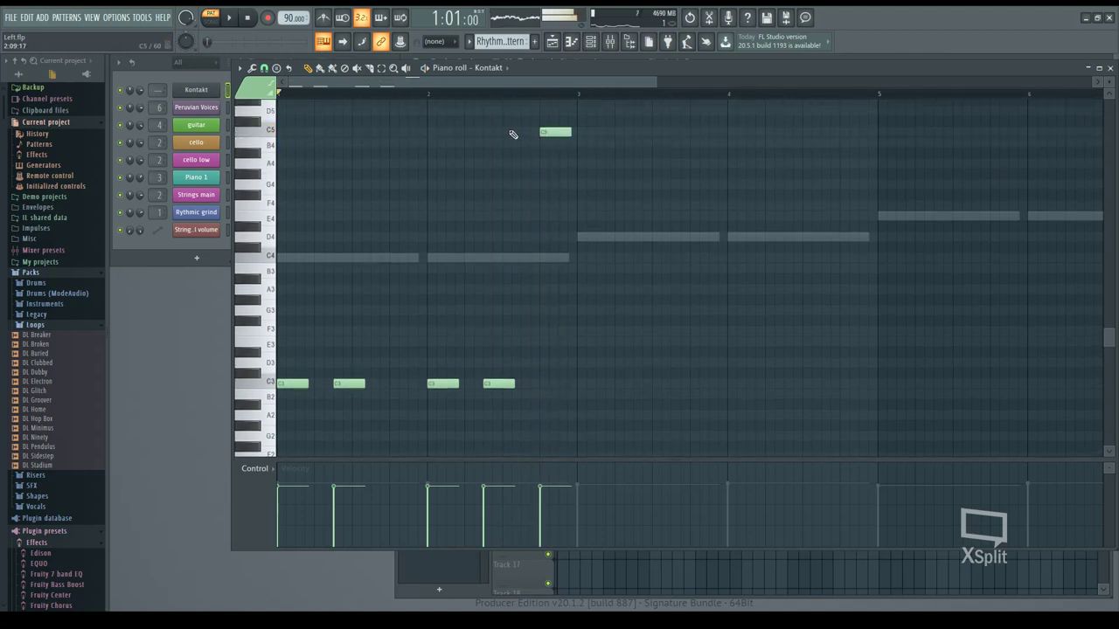
During playback, add short C3 hits on the first and seventh steps of bars 3 and 4, plus a C5 hit on bar 4's fourth beat.
{"action": "key", "text": "space"}
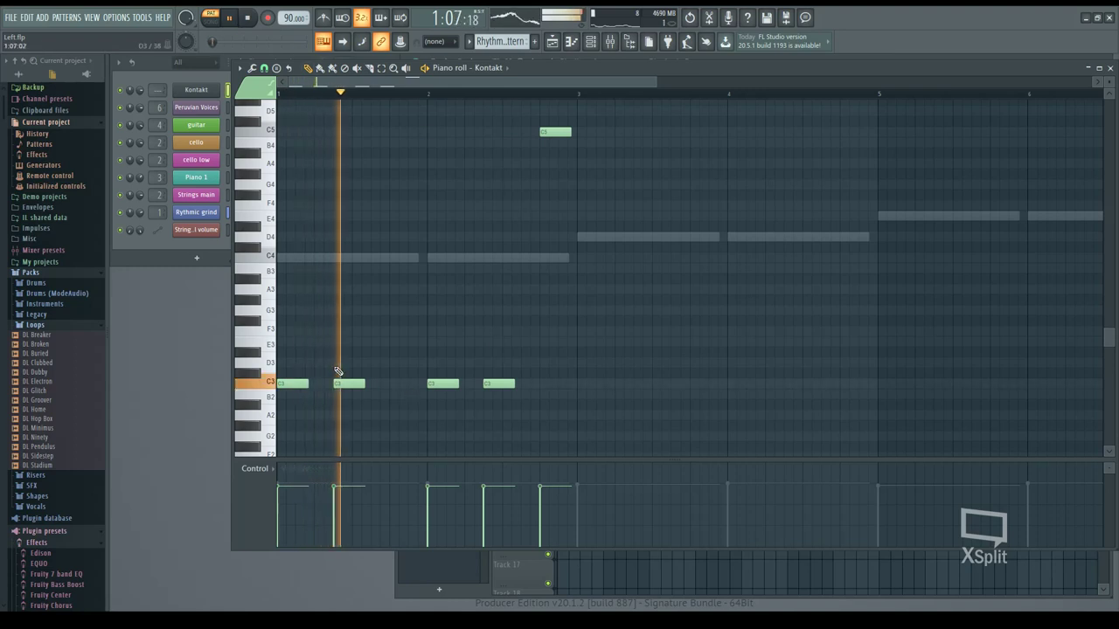
{"action": "left_click", "coordinate": [582, 384]}
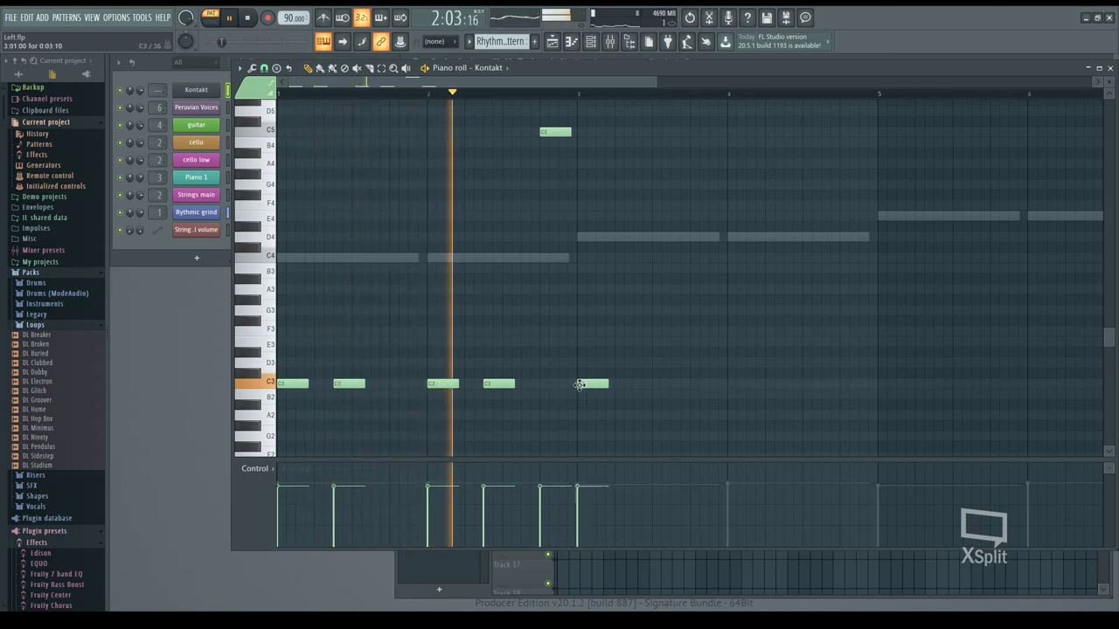
{"action": "left_click", "coordinate": [651, 386]}
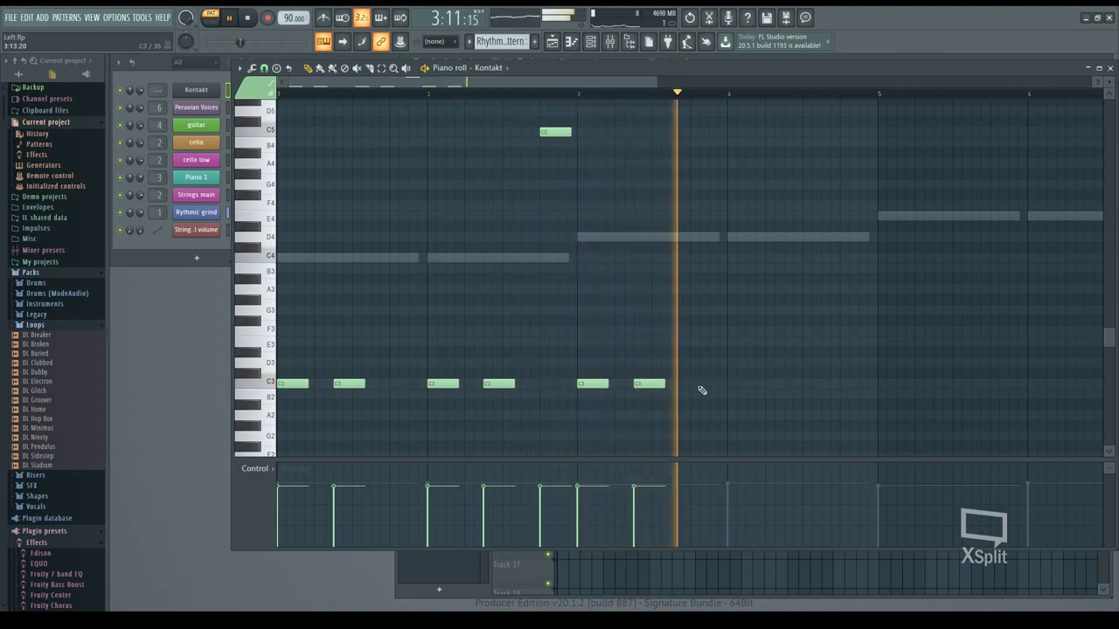
{"action": "left_click", "coordinate": [743, 384]}
{"action": "left_click", "coordinate": [791, 385]}
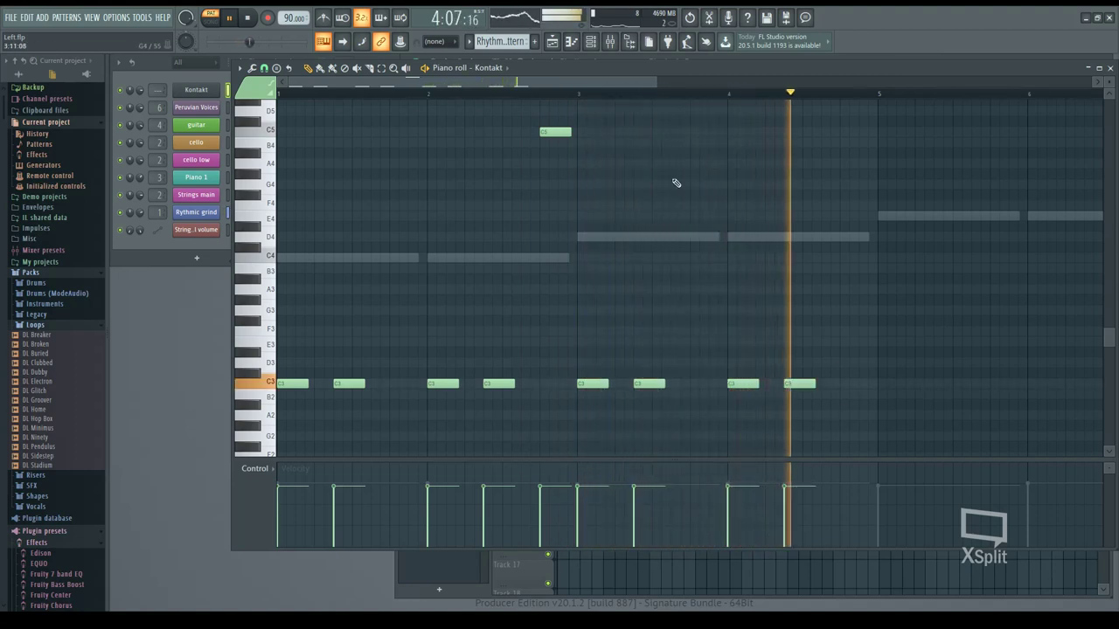
{"action": "left_click", "coordinate": [852, 131]}
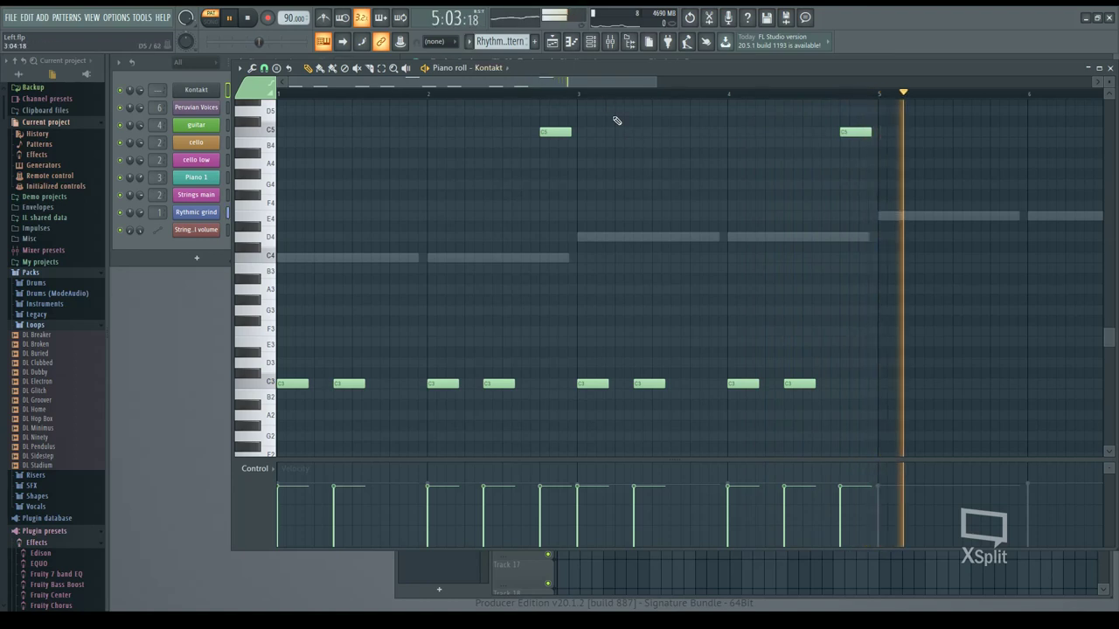
Replace bar 2's C5 hit with a longer one starting on the seventh step, removing the C3 hit there.
{"action": "right_click", "coordinate": [555, 133]}
{"action": "key", "text": "space"}
{"action": "left_click_drag", "start_coordinate": [534, 131], "coordinate": [573, 137]}
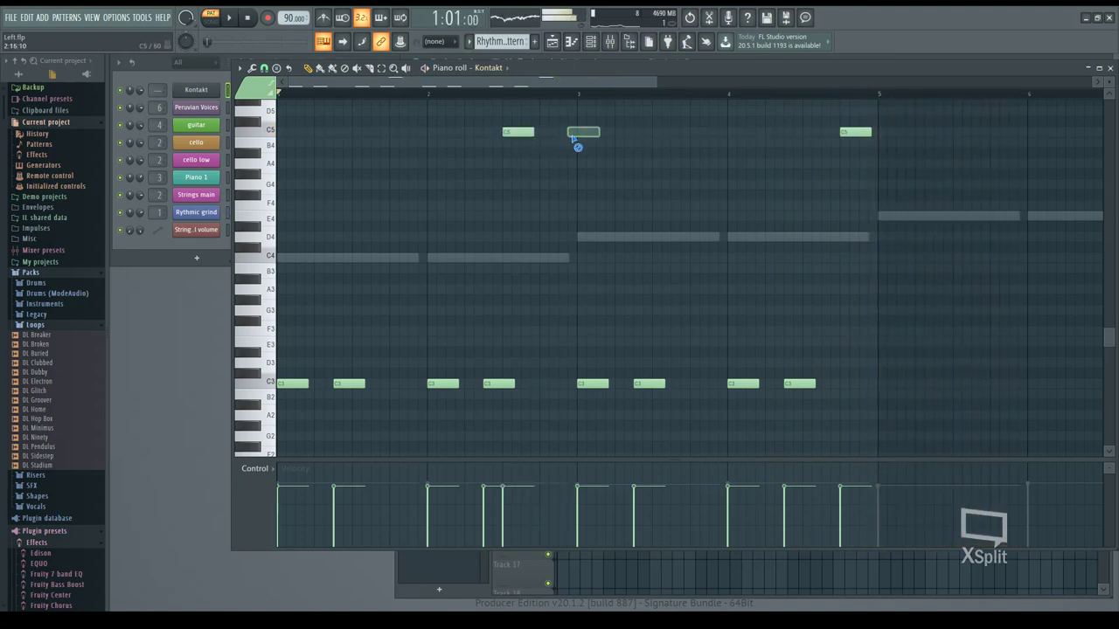
{"action": "key", "text": "space"}
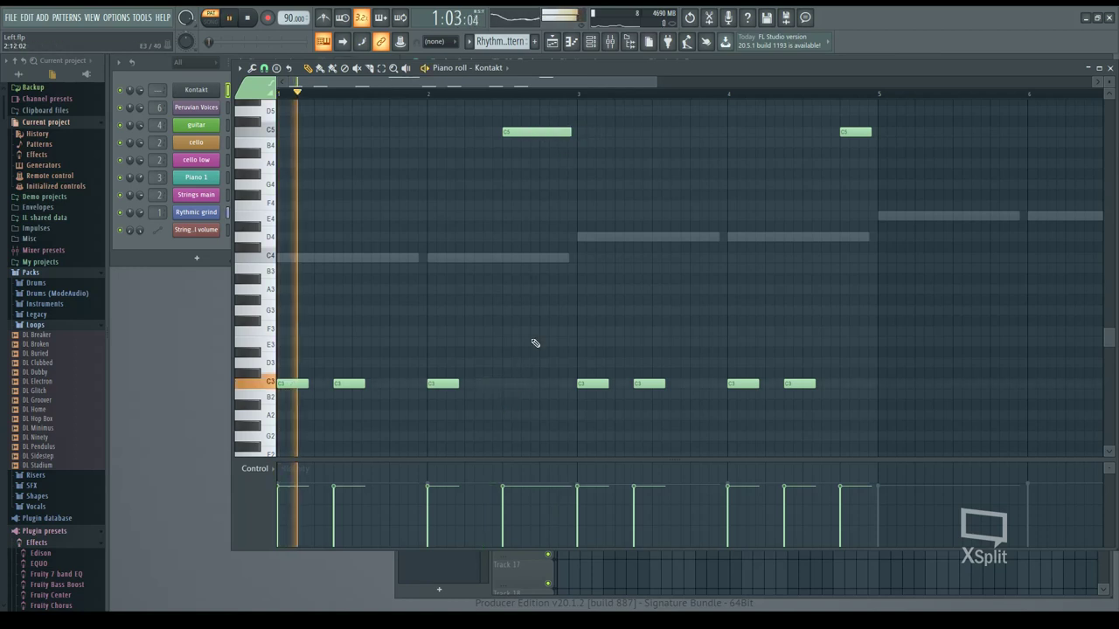
{"action": "left_click_drag", "start_coordinate": [516, 132], "coordinate": [497, 132]}
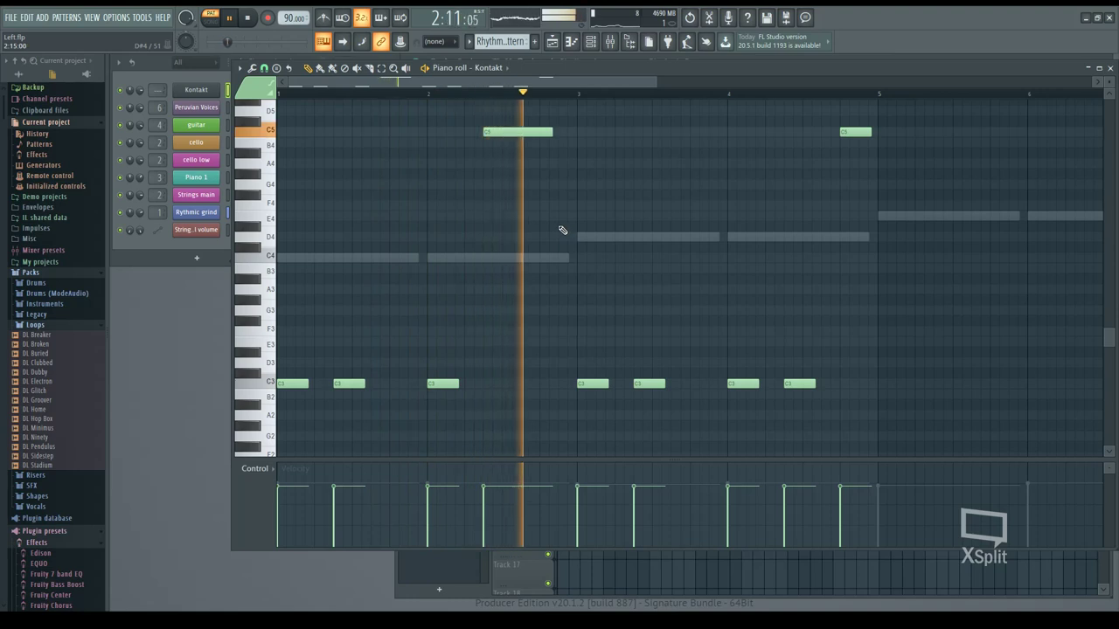
Add a very short C3 hit near the end of bar 2 and raise the velocity of that bar's C5 note.
{"action": "key", "text": "space"}
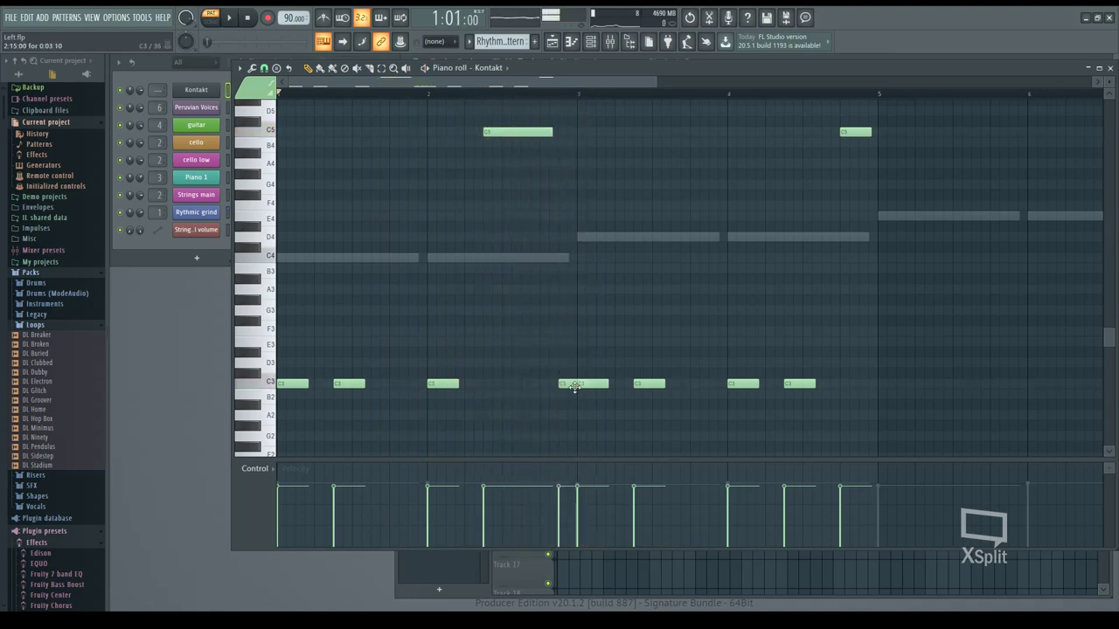
{"action": "key", "text": "space"}
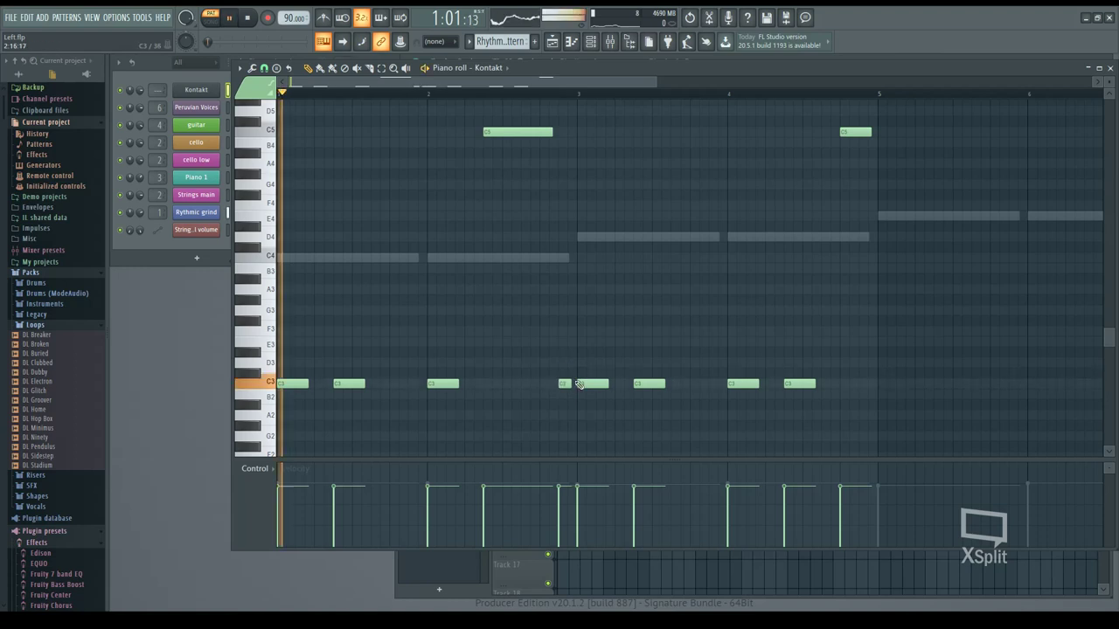
{"action": "left_click_drag", "start_coordinate": [486, 485], "coordinate": [494, 474]}
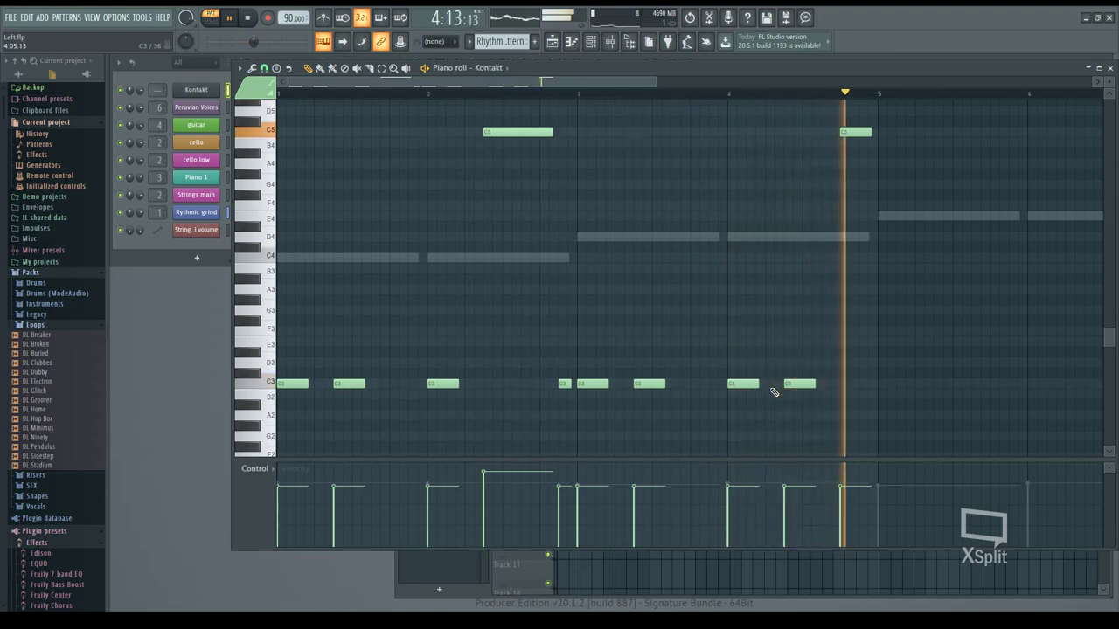
Add two very short C3 hits in bar 5 and raise the velocities of the opening hits of bars 1, 3 and 4.
{"action": "key", "text": "space"}
{"action": "left_click", "coordinate": [882, 384]}
{"action": "left_click", "coordinate": [919, 384]}
{"action": "key", "text": "space"}
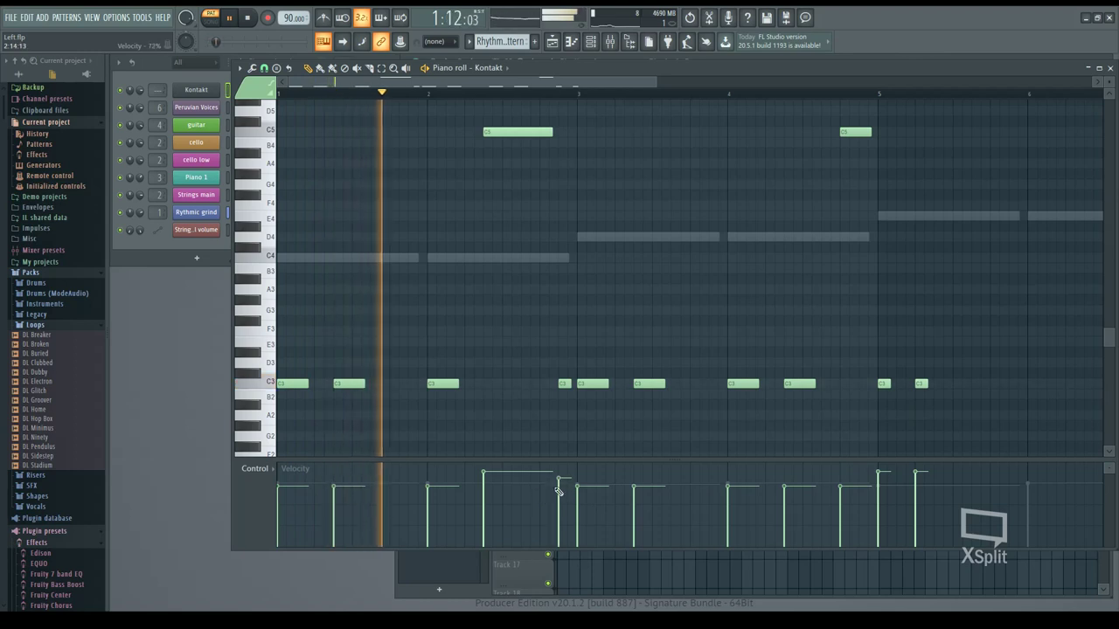
{"action": "left_click", "coordinate": [589, 476]}
{"action": "left_click", "coordinate": [730, 472]}
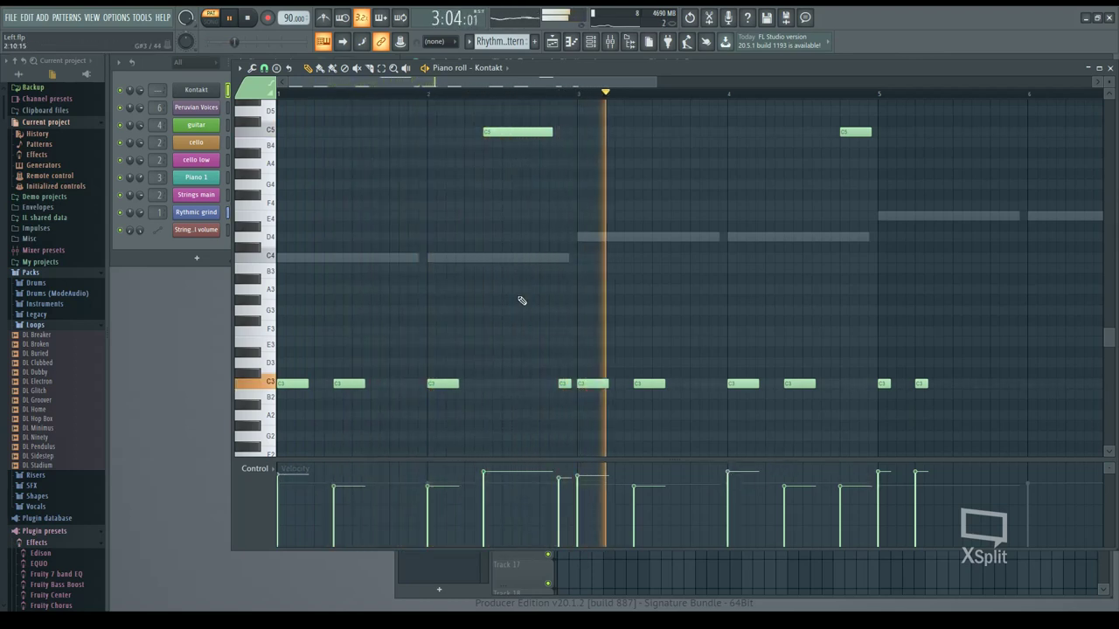
Shorten bar 2's C5 note, shift that bar's last C3 hit to beat four and bar 5's second hit to the seventh step.
{"action": "left_click_drag", "start_coordinate": [552, 132], "coordinate": [540, 133]}
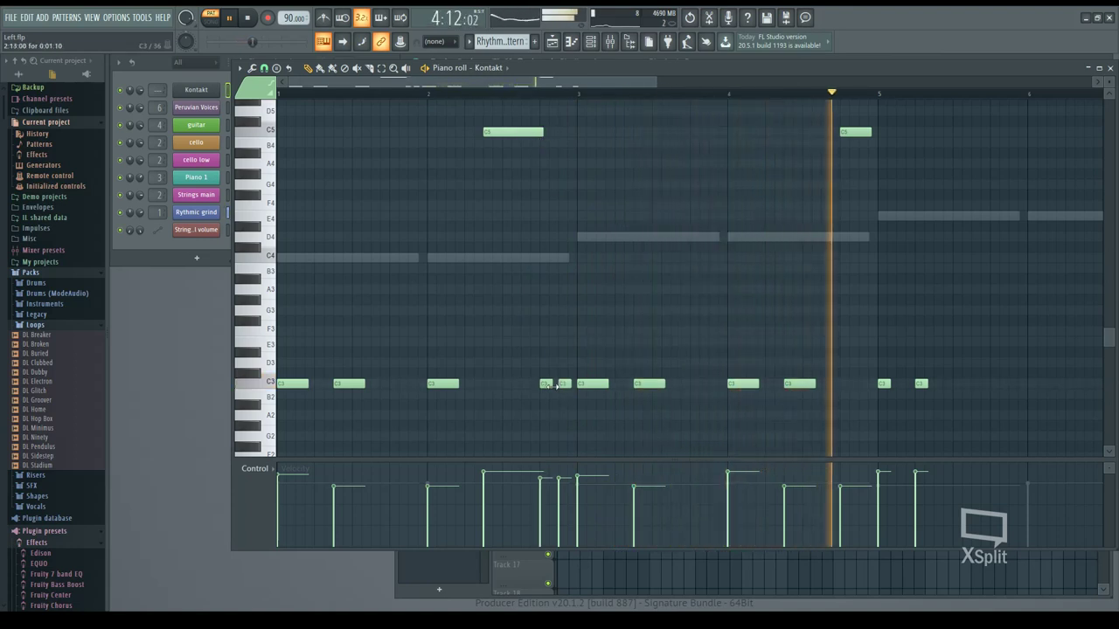
{"action": "left_click_drag", "start_coordinate": [565, 384], "coordinate": [546, 385]}
{"action": "key", "text": "space"}
{"action": "left_click", "coordinate": [935, 384]}
{"action": "key", "text": "space"}
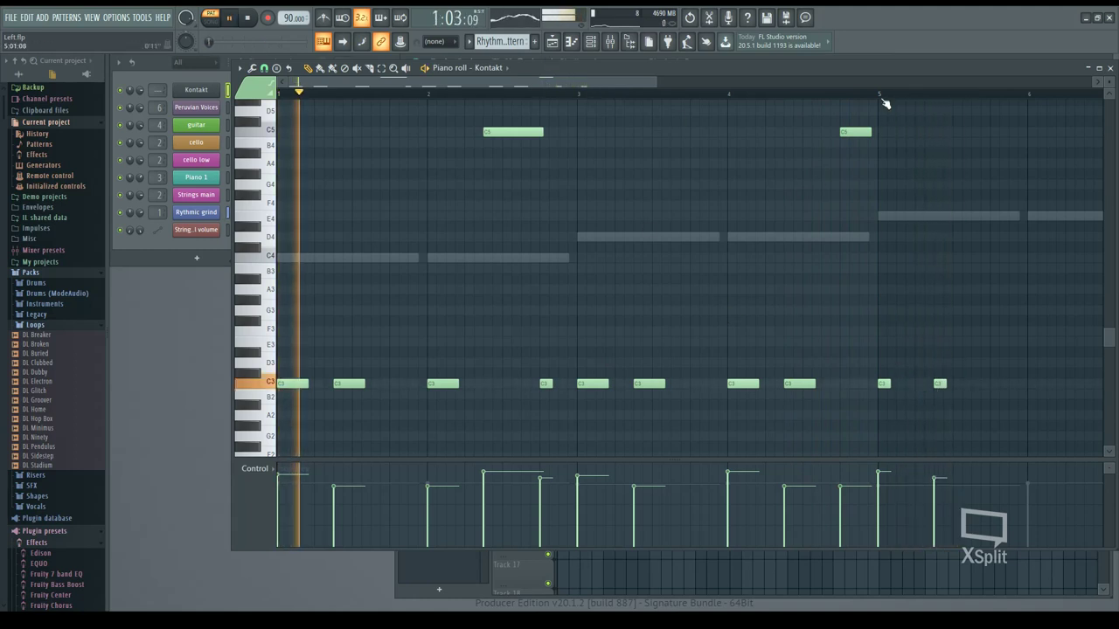
Add very short C3 hits on the first and seventh steps of bars 6 and 7, and a higher drum hit in bar 8.
{"action": "left_click_drag", "start_coordinate": [650, 80], "coordinate": [849, 86]}
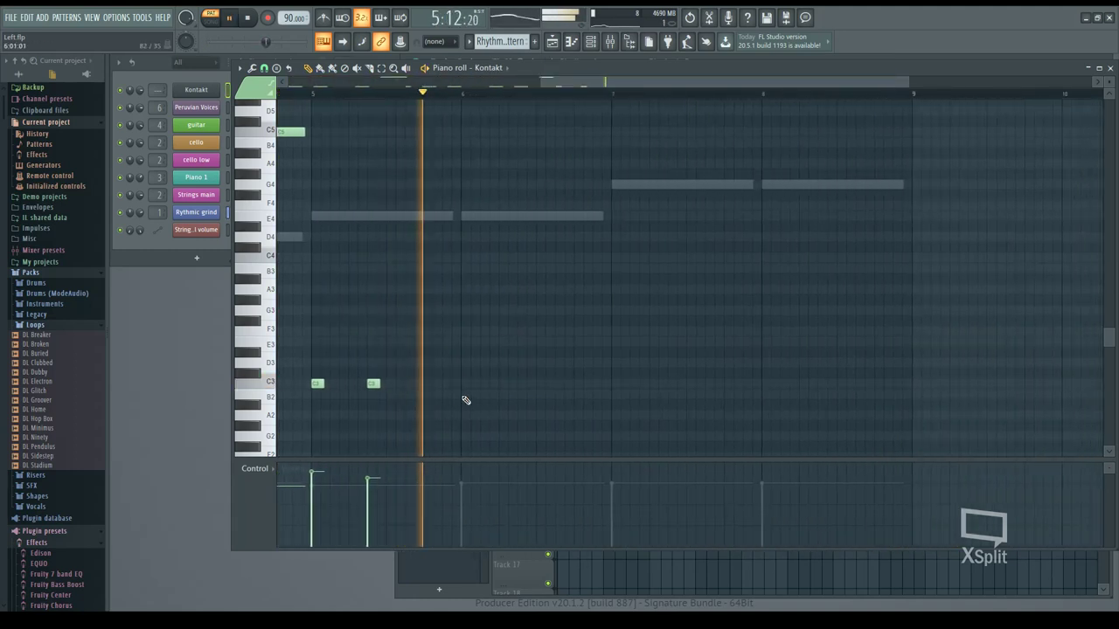
{"action": "left_click", "coordinate": [468, 384]}
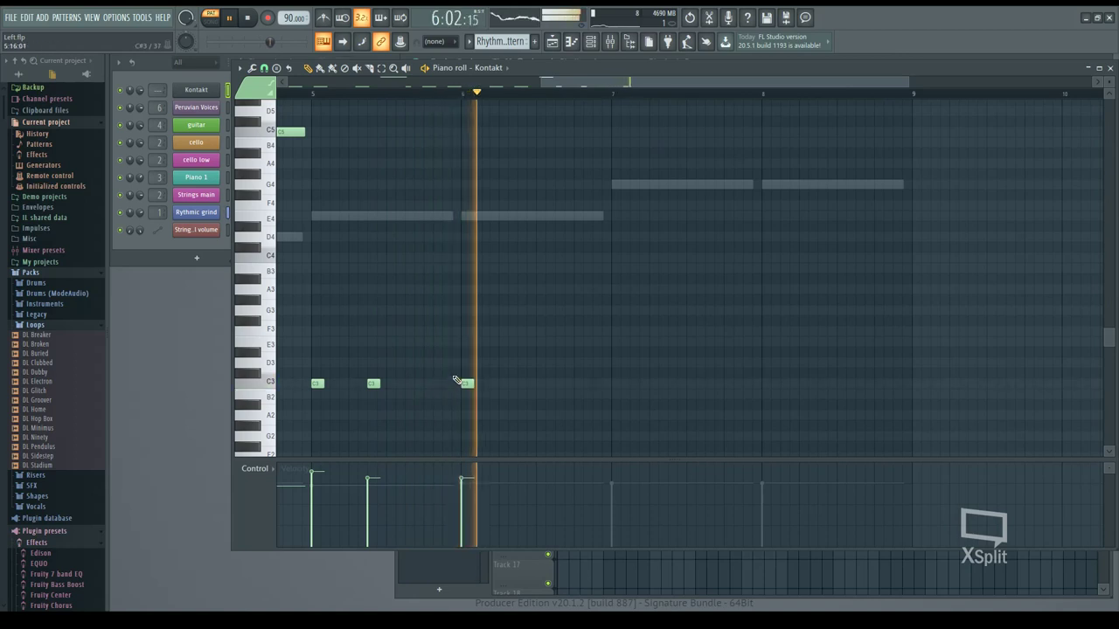
{"action": "left_click", "coordinate": [524, 383]}
{"action": "left_click", "coordinate": [615, 383]}
{"action": "left_click", "coordinate": [674, 383]}
{"action": "key", "text": "space"}
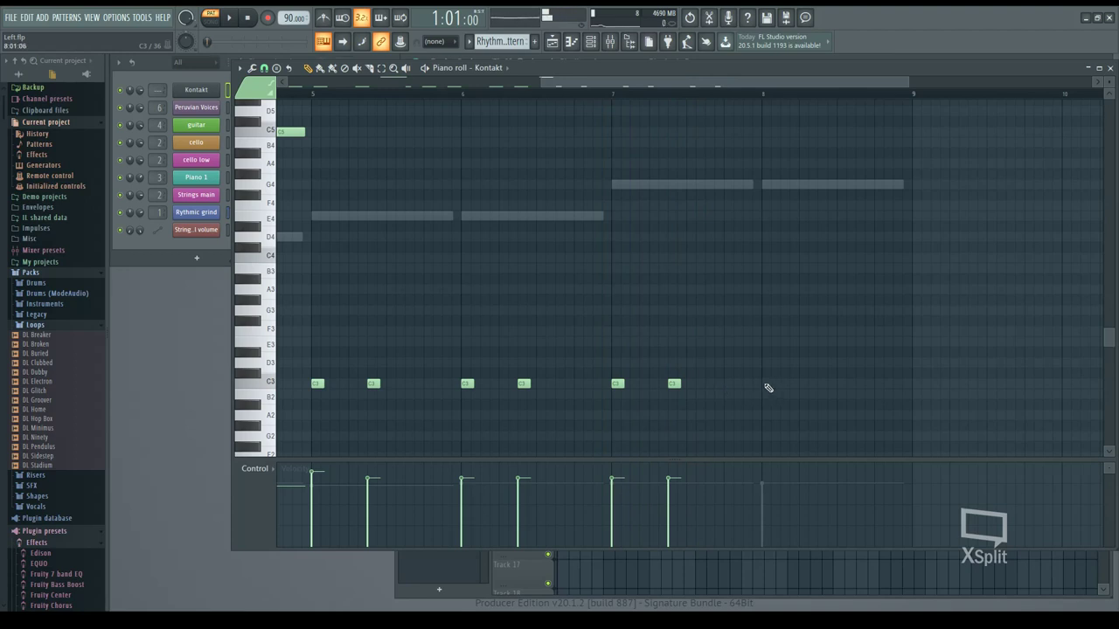
{"action": "left_click_drag", "start_coordinate": [814, 174], "coordinate": [823, 185]}
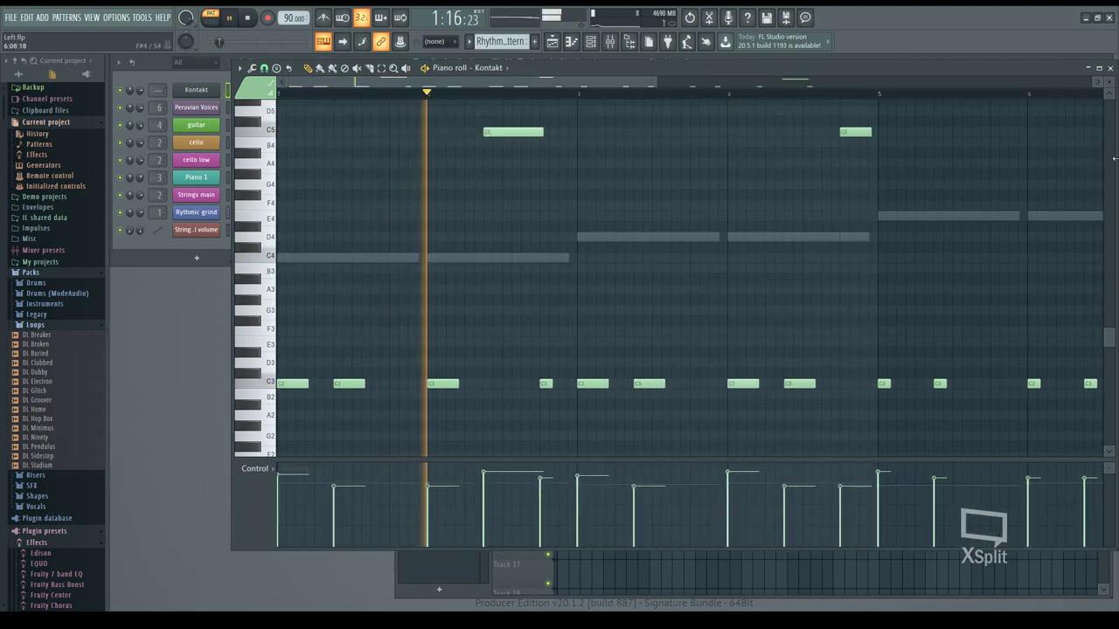
Close the piano roll, play the whole arrangement in song mode and select the Peruvian Voices channel.
{"action": "left_click", "coordinate": [1110, 69]}
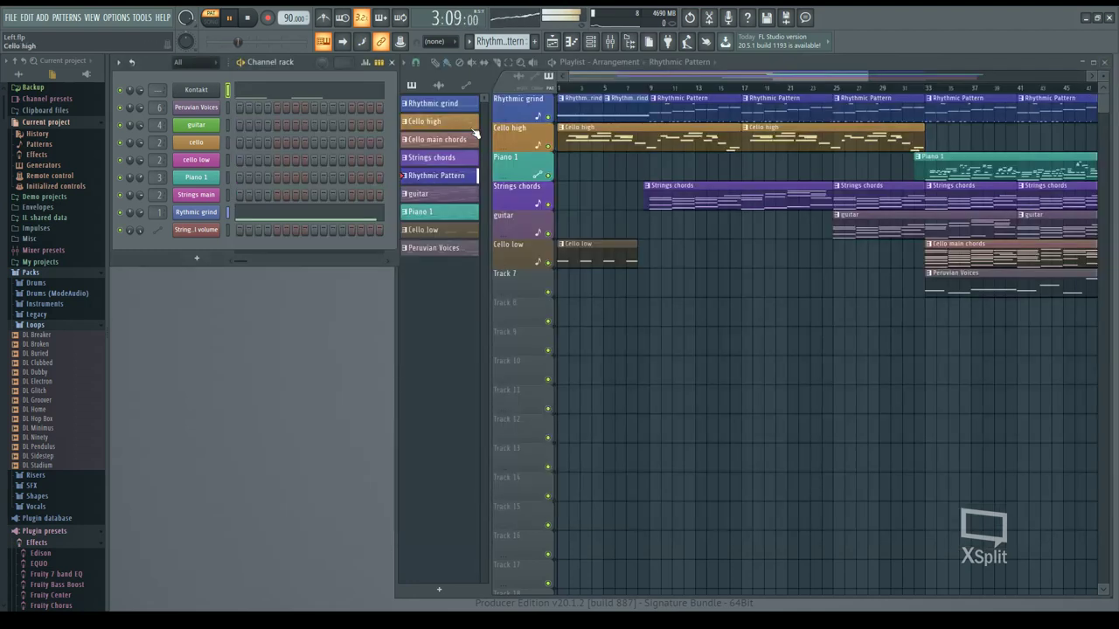
{"action": "left_click", "coordinate": [212, 21]}
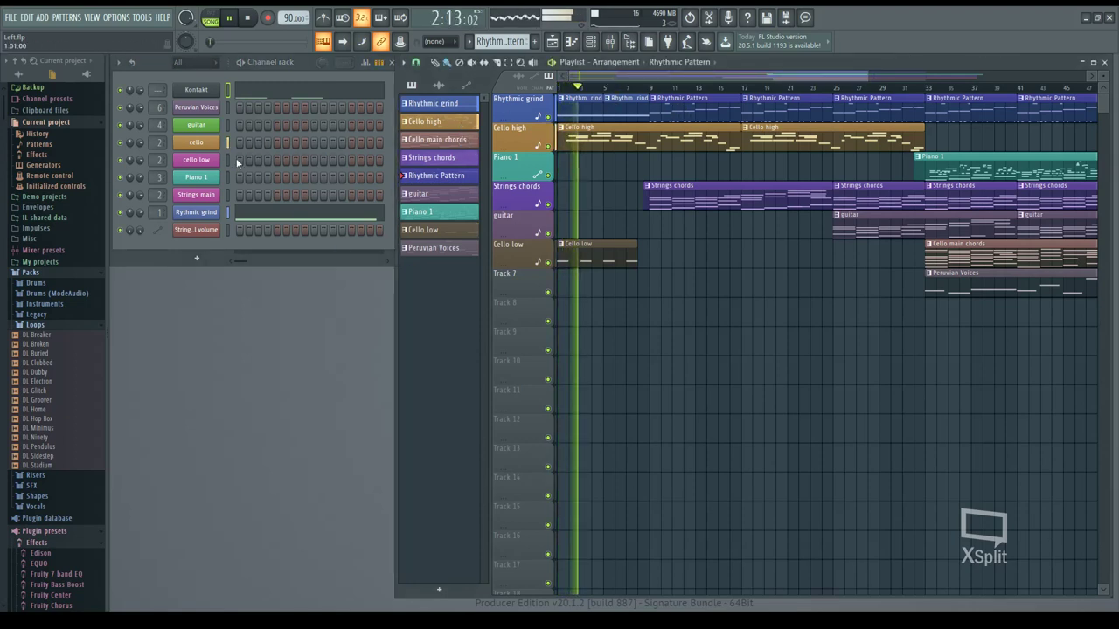
{"action": "left_click", "coordinate": [229, 108]}
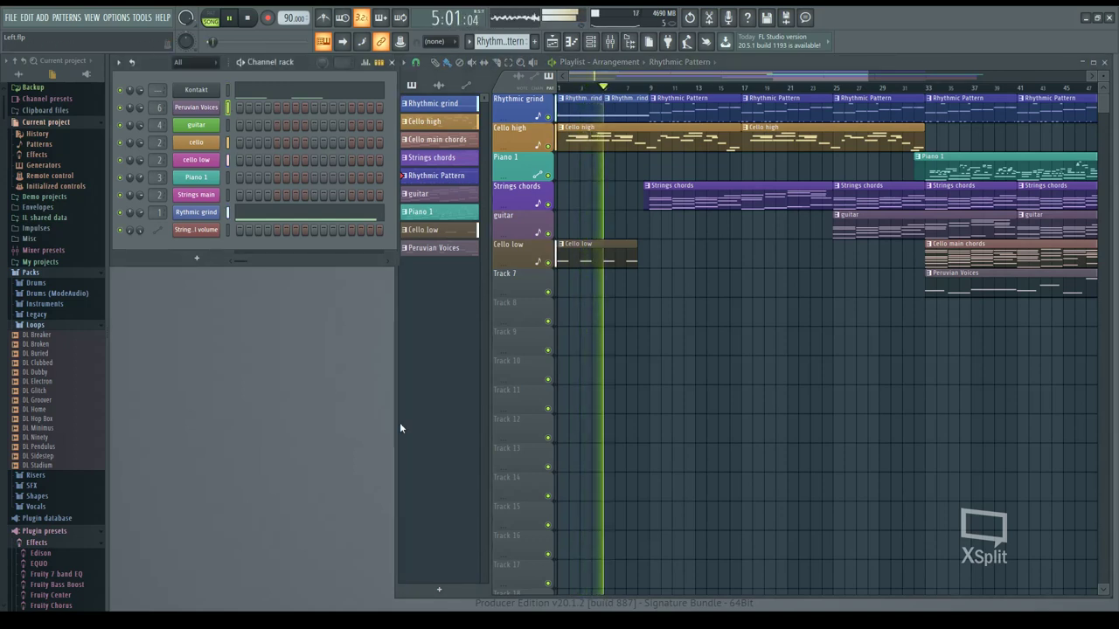
Inspect the All in one percussion instrument and the Strings main instrument in Kontakt, closing each window.
{"action": "left_click", "coordinate": [208, 91]}
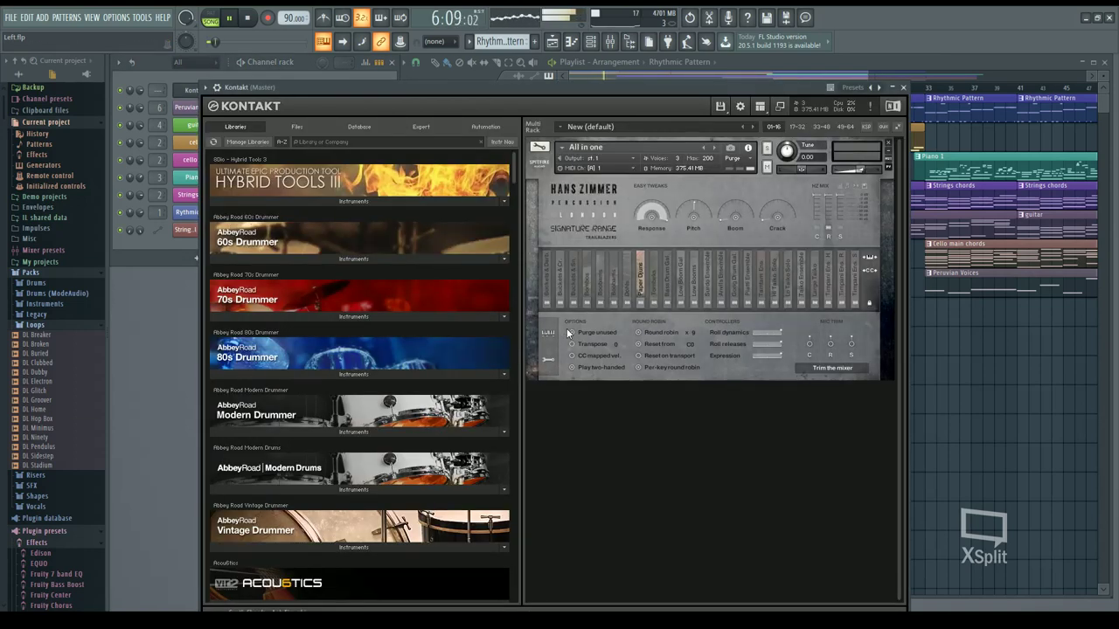
{"action": "left_click", "coordinate": [903, 89]}
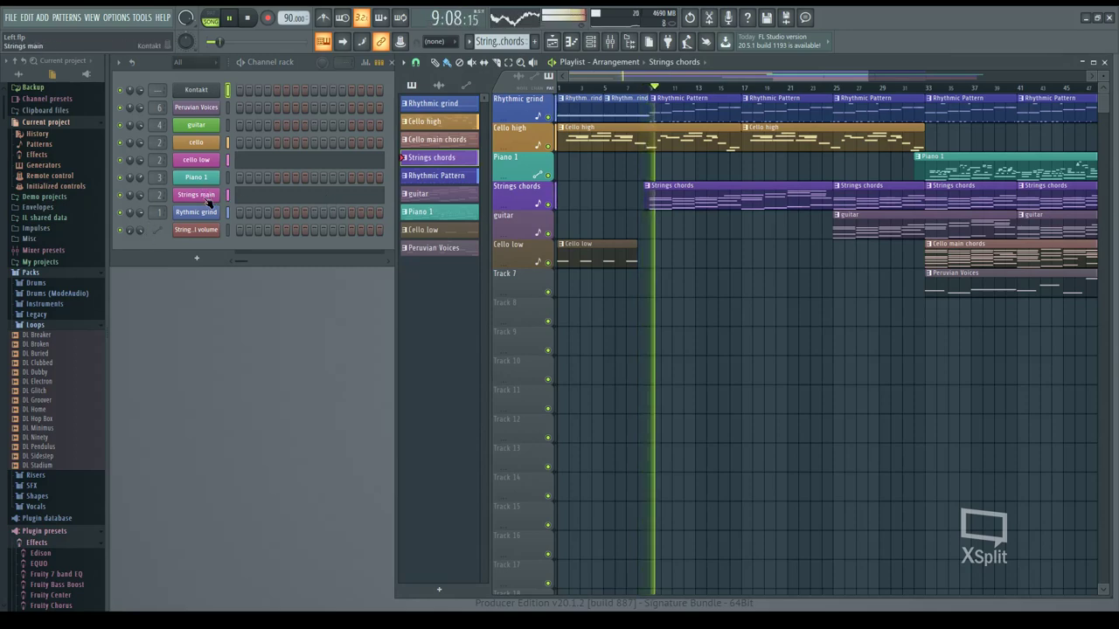
{"action": "scroll", "coordinate": [810, 322], "scroll_direction": "down", "scroll_amount": 1}
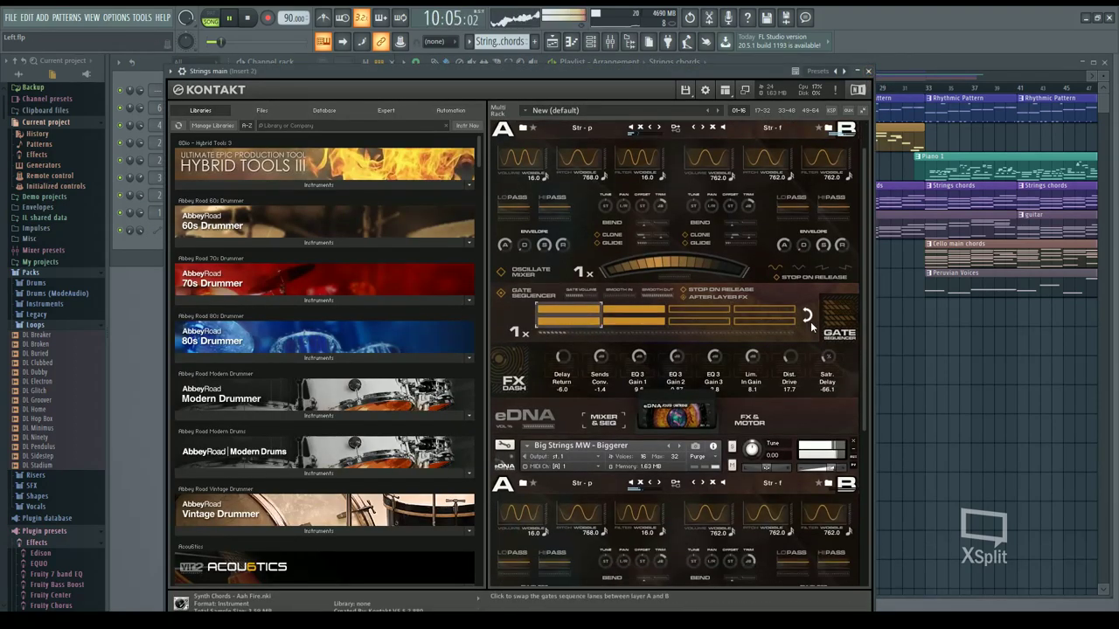
{"action": "scroll", "coordinate": [844, 429], "scroll_direction": "down", "scroll_amount": 1}
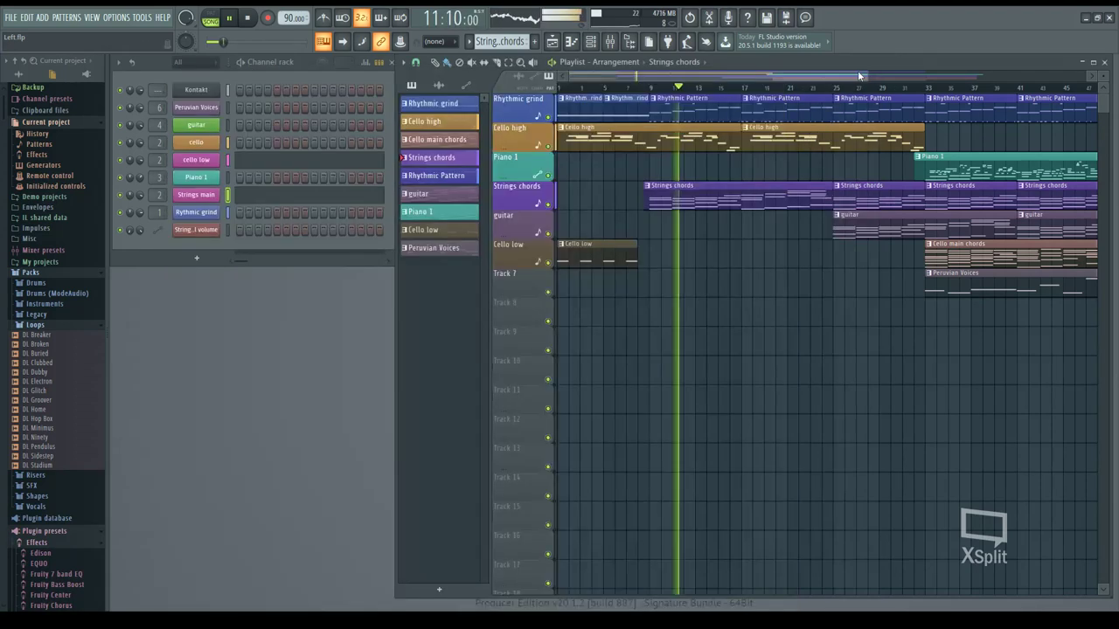
{"action": "left_click", "coordinate": [868, 71]}
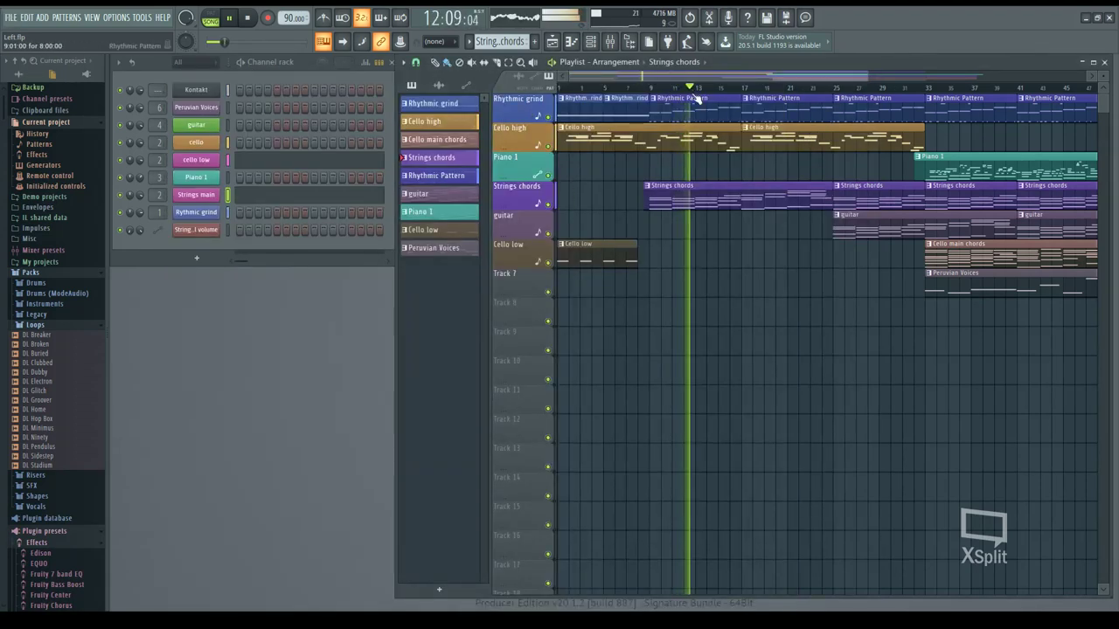
Name playlist track 7 after its Peruvian Voices clip and jump playback to bar 33.
{"action": "left_click_drag", "start_coordinate": [701, 76], "coordinate": [797, 76]}
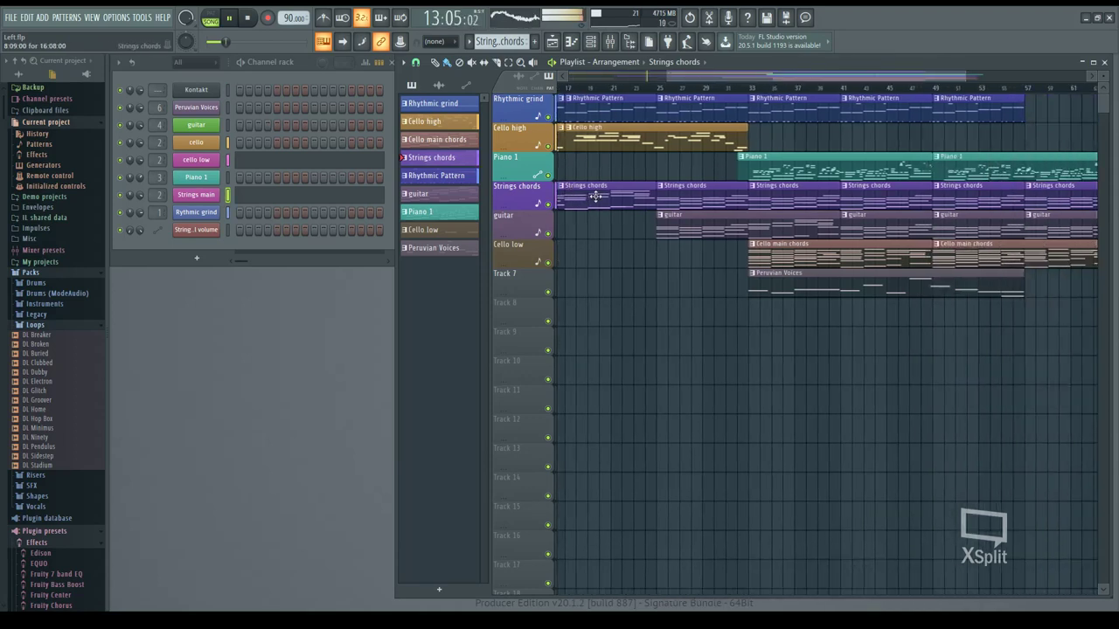
{"action": "left_click_drag", "start_coordinate": [709, 76], "coordinate": [701, 76]}
{"action": "left_click_drag", "start_coordinate": [701, 76], "coordinate": [706, 76]}
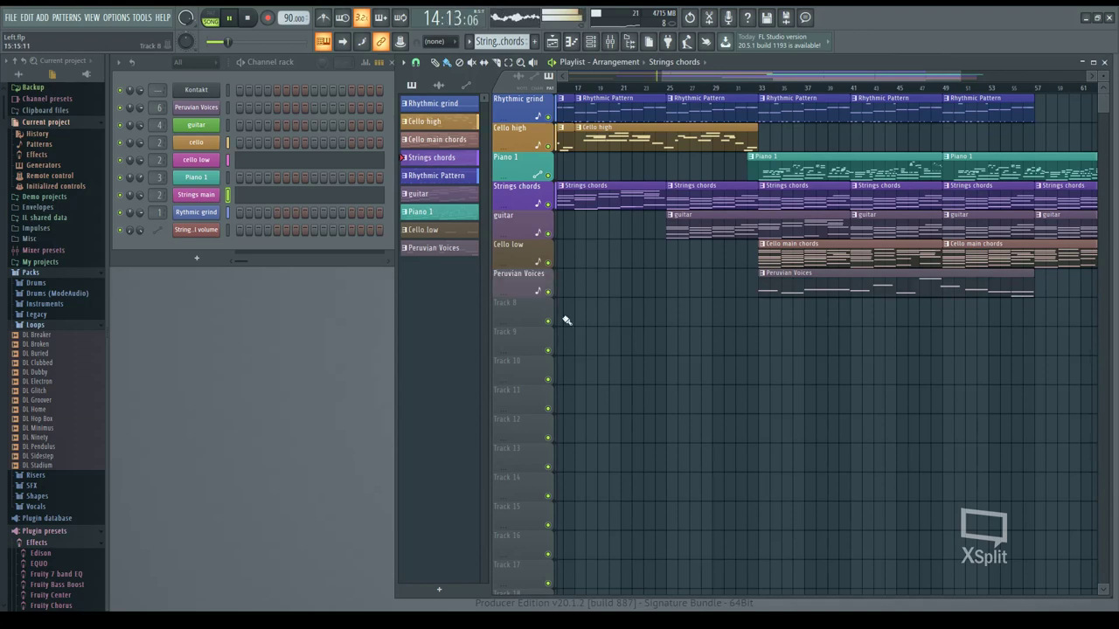
{"action": "left_click_drag", "start_coordinate": [702, 99], "coordinate": [720, 77]}
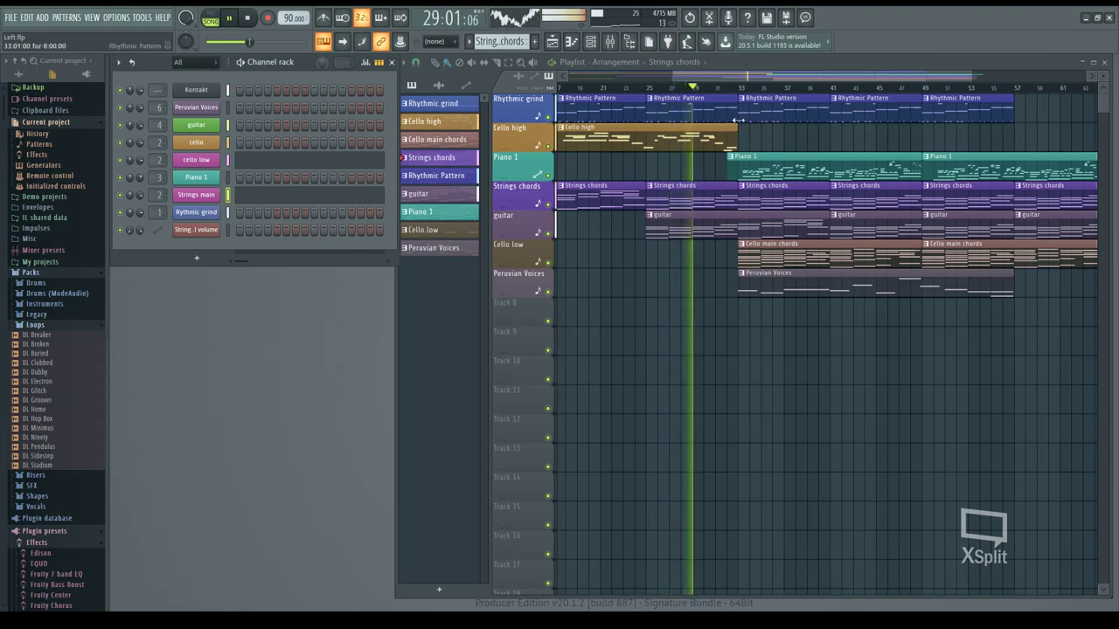
{"action": "left_click", "coordinate": [743, 88]}
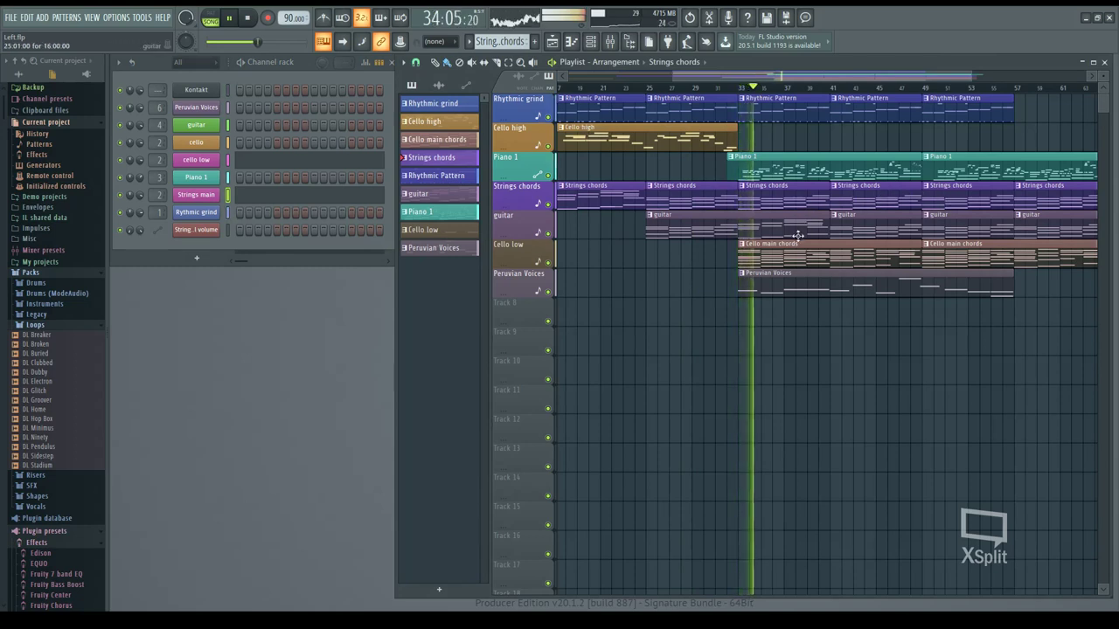
Move the Peruvian Voices clip to bar 49 and place another Rhythmic Pattern clip at bar 57.
{"action": "left_click_drag", "start_coordinate": [774, 281], "coordinate": [957, 281]}
{"action": "left_click_drag", "start_coordinate": [799, 81], "coordinate": [887, 81]}
{"action": "left_click", "coordinate": [791, 105]}
{"action": "left_click", "coordinate": [843, 105]}
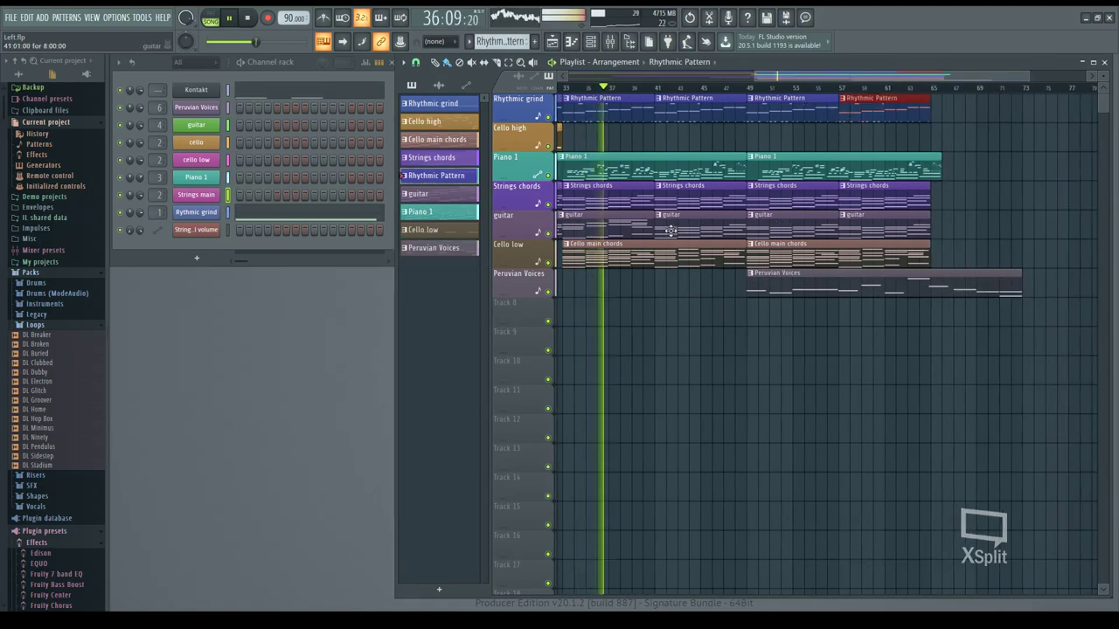
Delete the guitar clips at bars 49 and 57 and place a Cello main chords clip at bar 65.
{"action": "right_click", "coordinate": [789, 224]}
{"action": "right_click", "coordinate": [874, 225]}
{"action": "left_click", "coordinate": [839, 244]}
{"action": "left_click", "coordinate": [935, 256]}
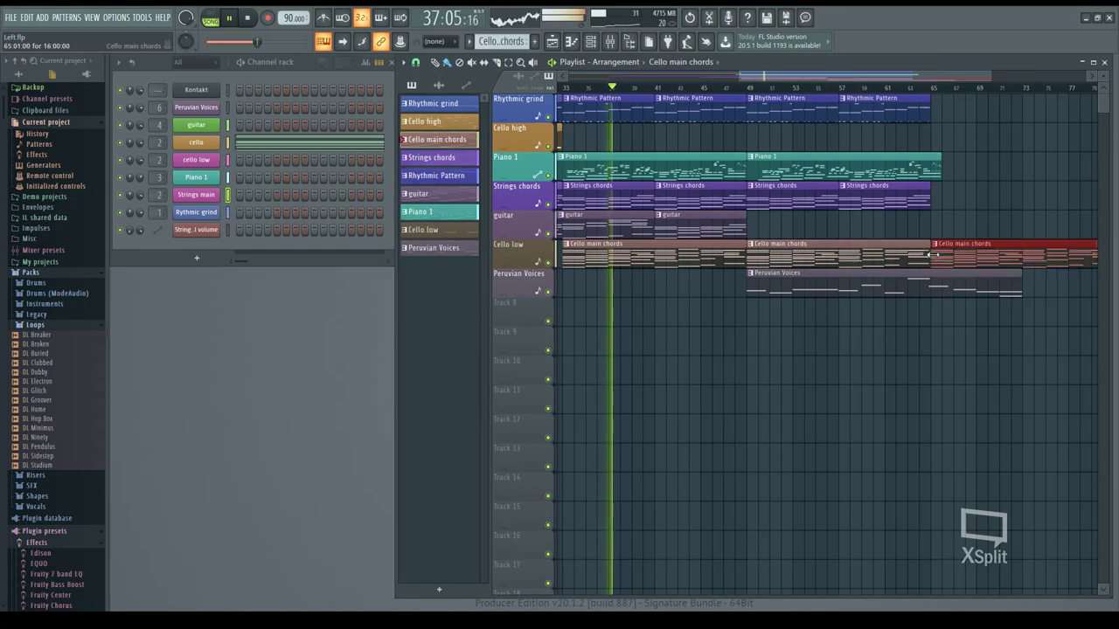
Place a Strings chords clip at bar 65 and Rhythmic Pattern clips at bars 65 and 73.
{"action": "left_click", "coordinate": [896, 194]}
{"action": "left_click", "coordinate": [935, 194]}
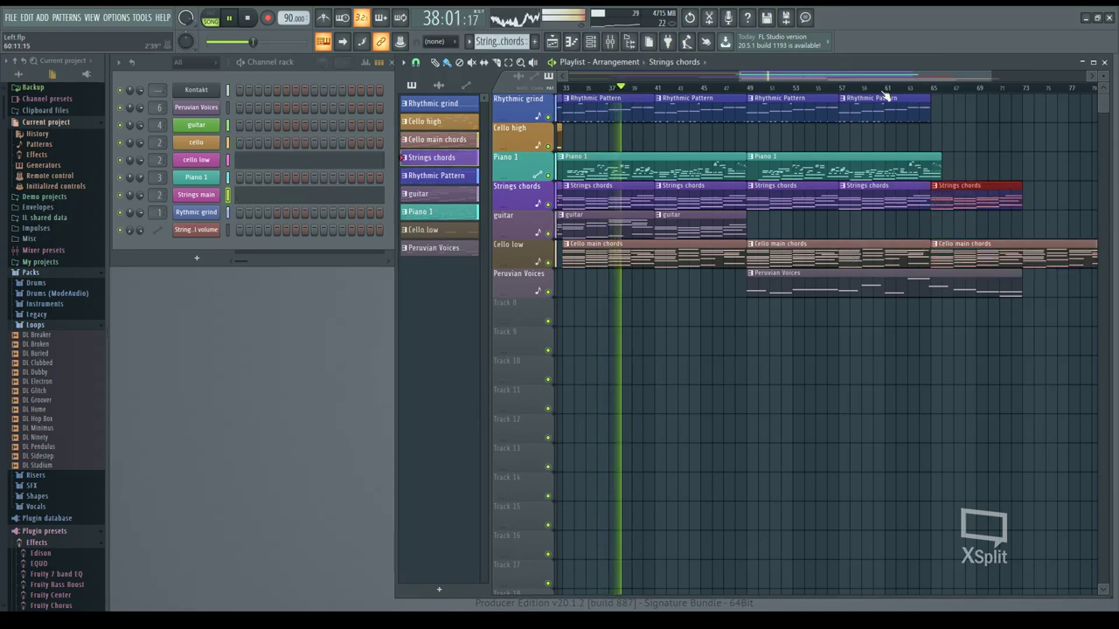
{"action": "scroll", "coordinate": [882, 96], "scroll_direction": "right", "scroll_amount": 3}
{"action": "left_click", "coordinate": [824, 109]}
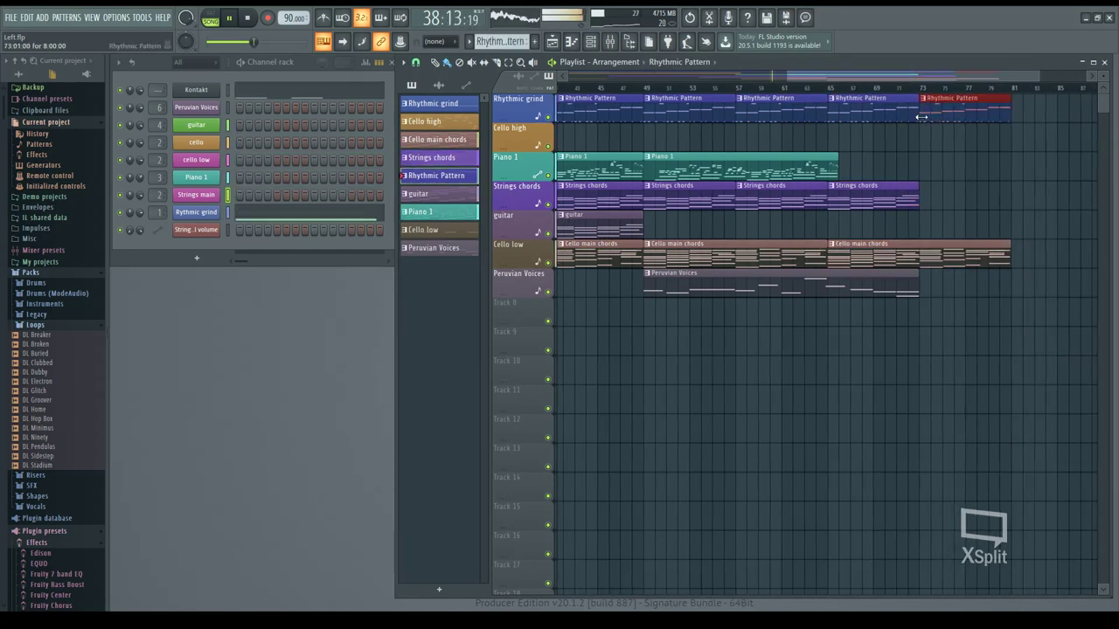
Place a Strings chords clip at bar 73 in the playlist and select the Piano 1 pattern.
{"action": "right_click", "coordinate": [926, 224]}
{"action": "left_click", "coordinate": [896, 194]}
{"action": "left_click", "coordinate": [923, 201]}
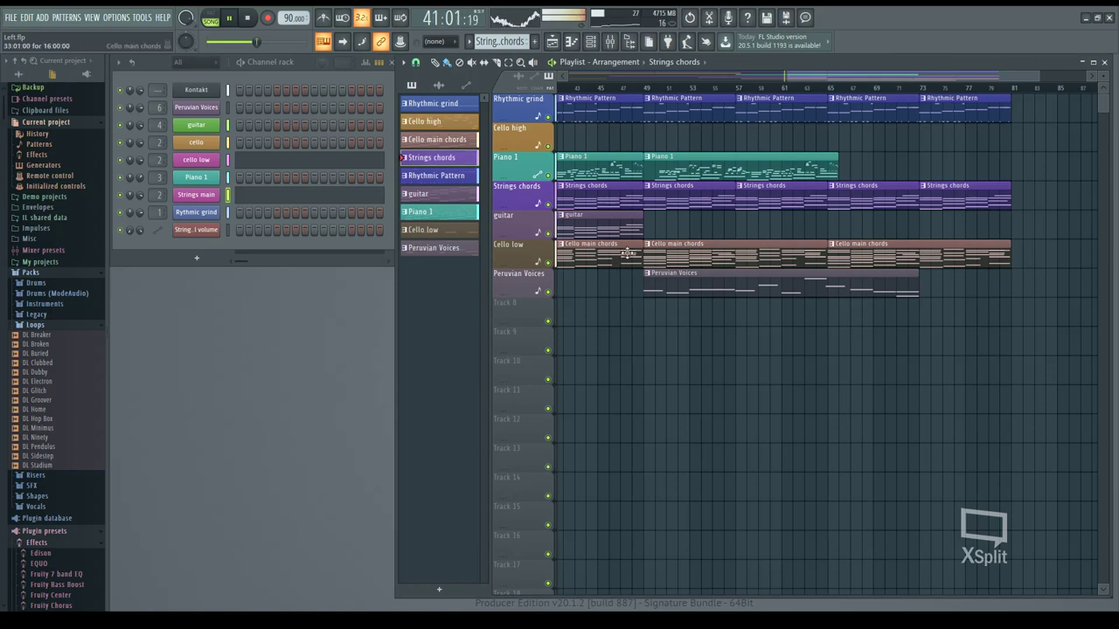
{"action": "left_click", "coordinate": [682, 171]}
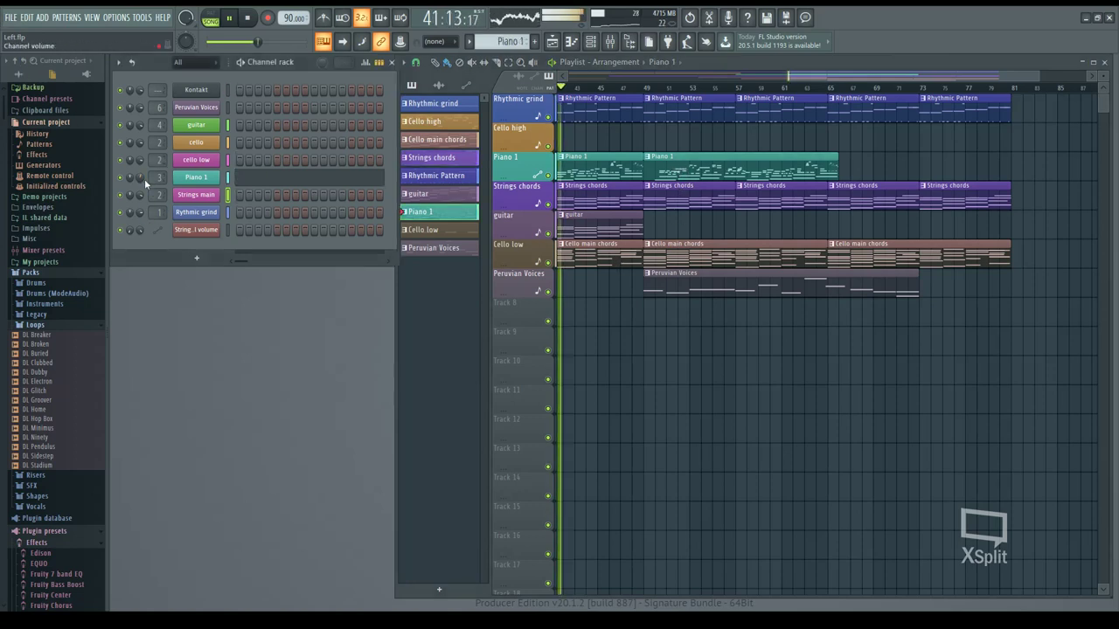
{"action": "left_click_drag", "start_coordinate": [835, 78], "coordinate": [796, 80]}
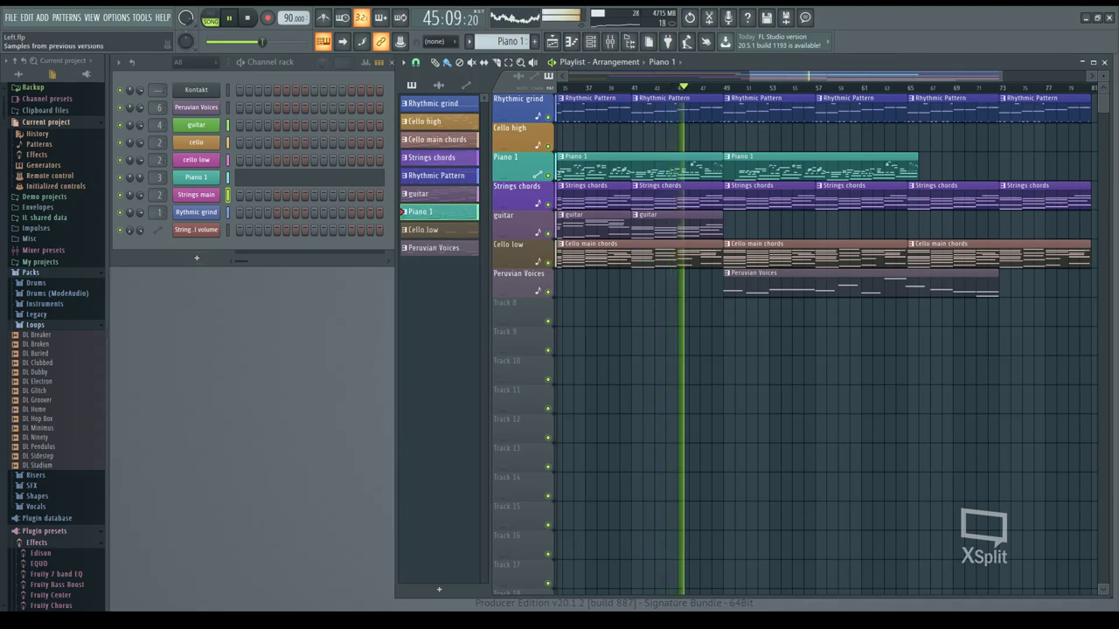
Add a Spire x64 channel with the Cello main chords pattern selected and audition its bass presets.
{"action": "left_click", "coordinate": [439, 139]}
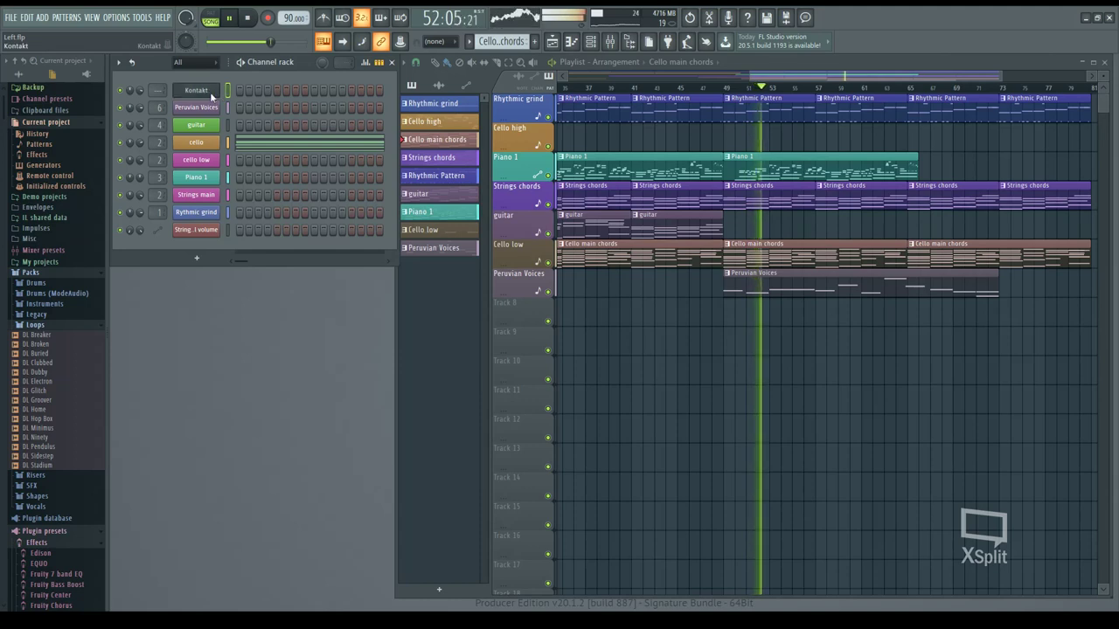
{"action": "left_click", "coordinate": [358, 231]}
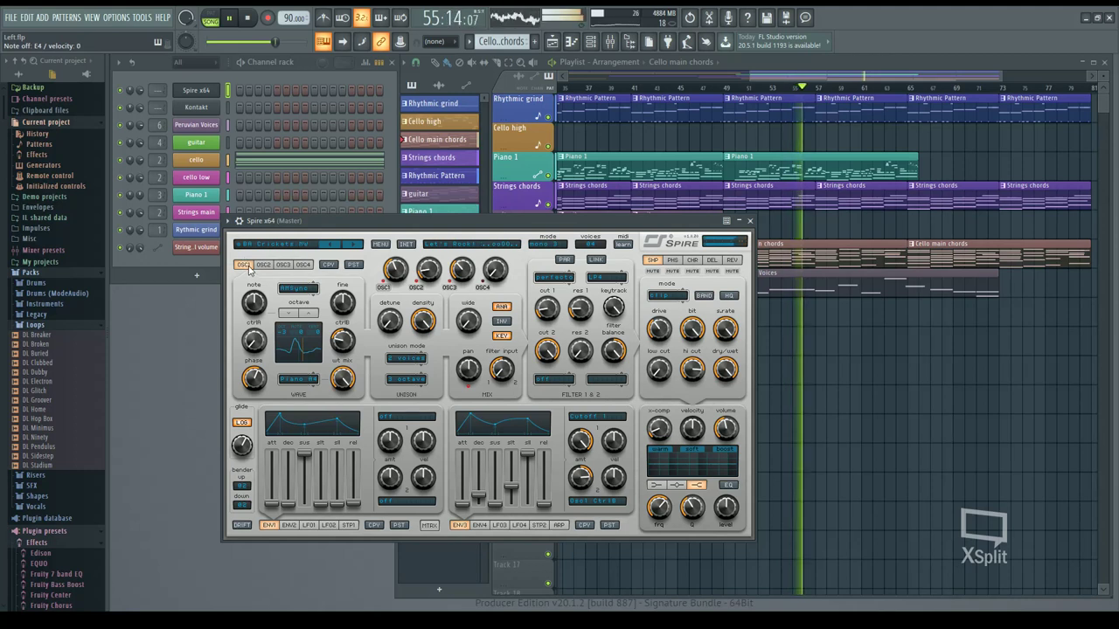
{"action": "left_click", "coordinate": [354, 245]}
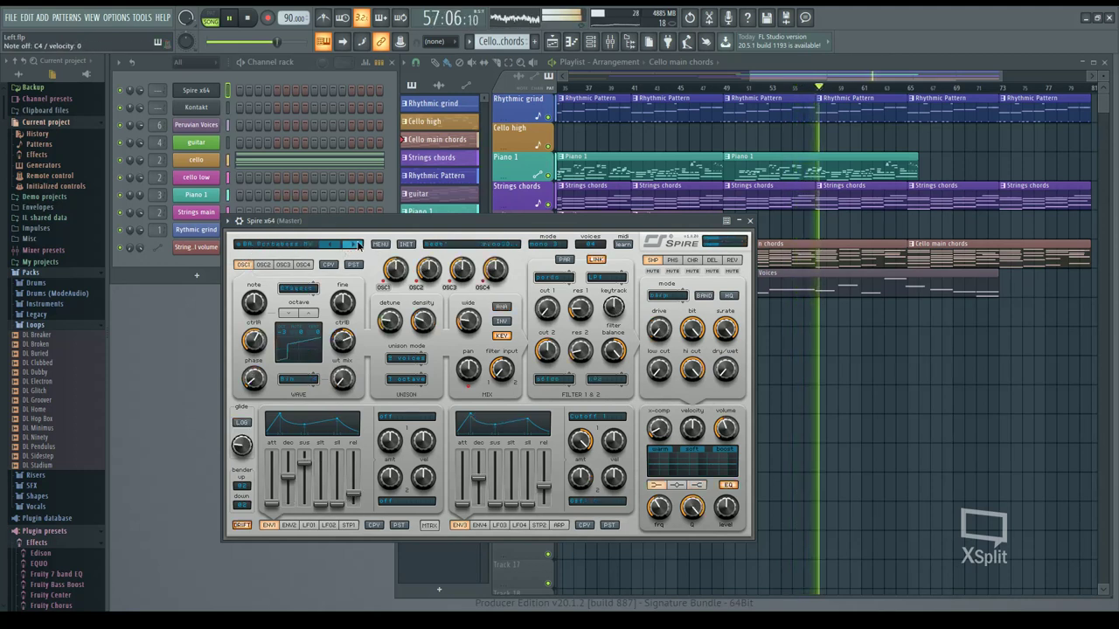
{"action": "left_click", "coordinate": [354, 245]}
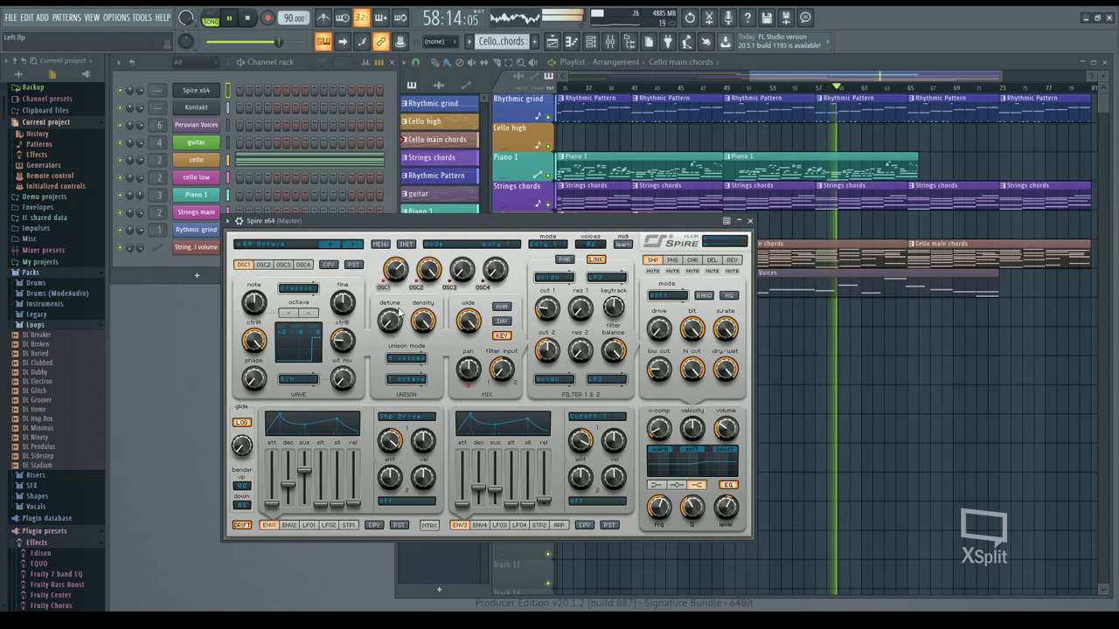
{"action": "left_click", "coordinate": [329, 245]}
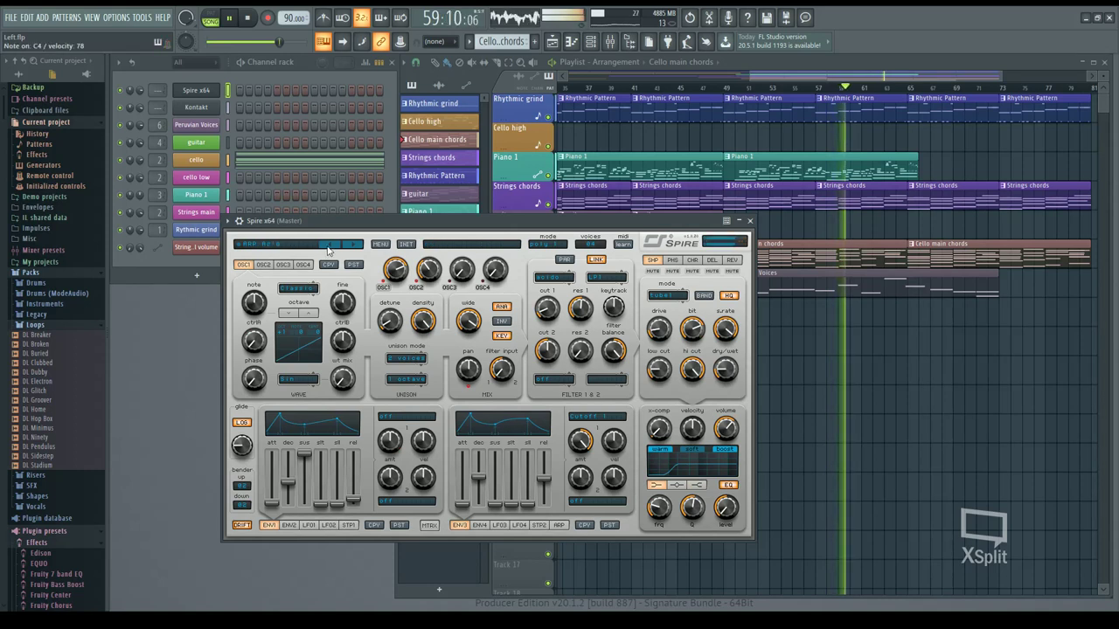
{"action": "left_click", "coordinate": [353, 245]}
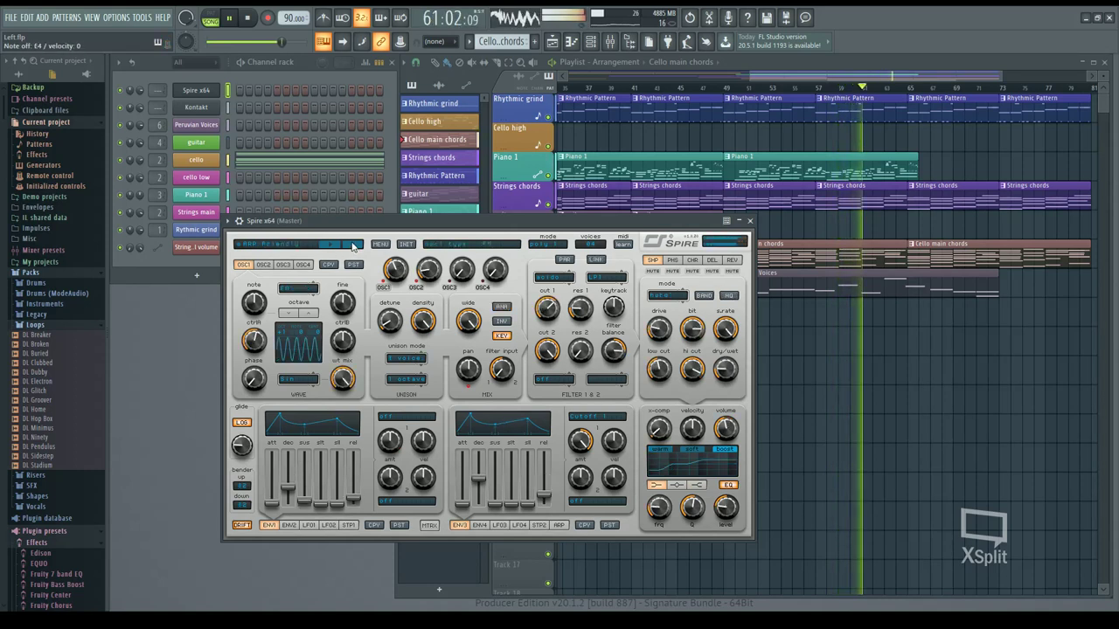
{"action": "left_click", "coordinate": [350, 246]}
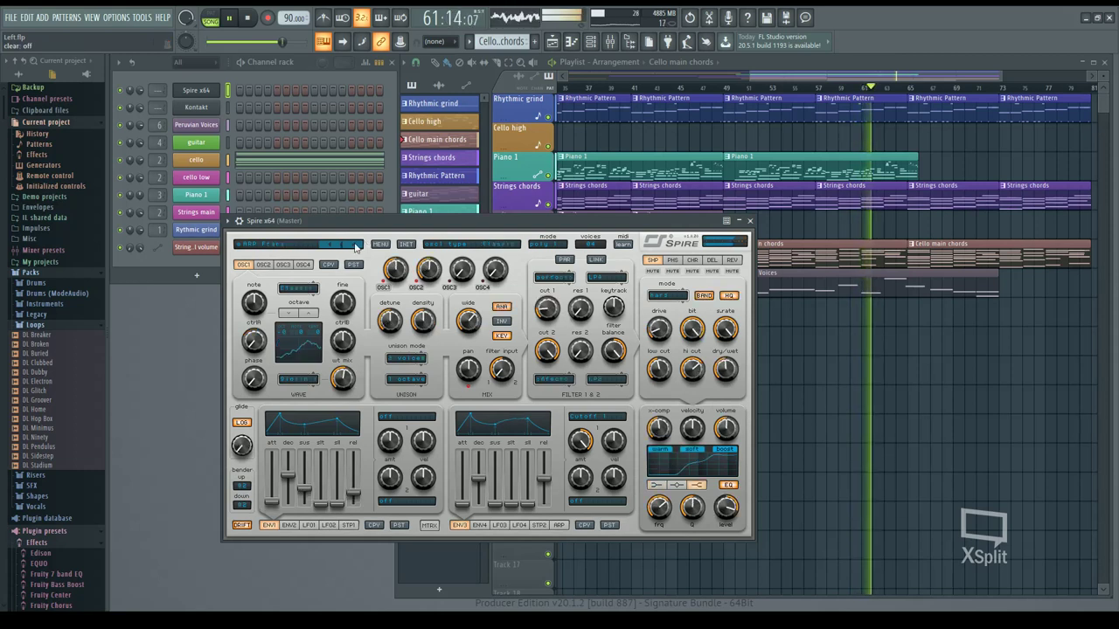
{"action": "left_click", "coordinate": [352, 247]}
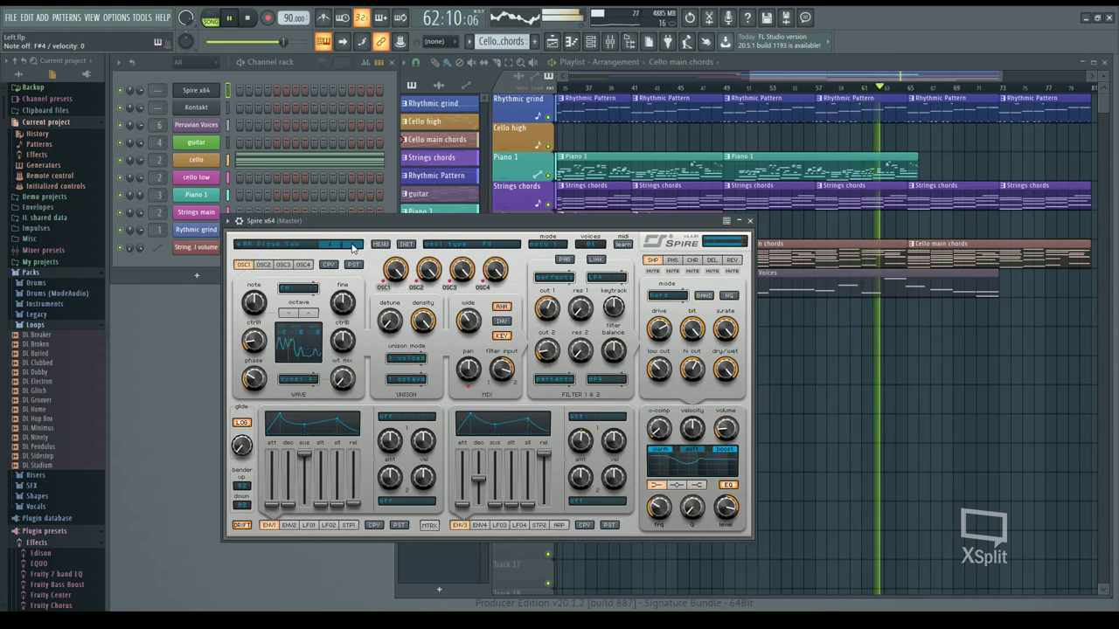
{"action": "left_click", "coordinate": [352, 247]}
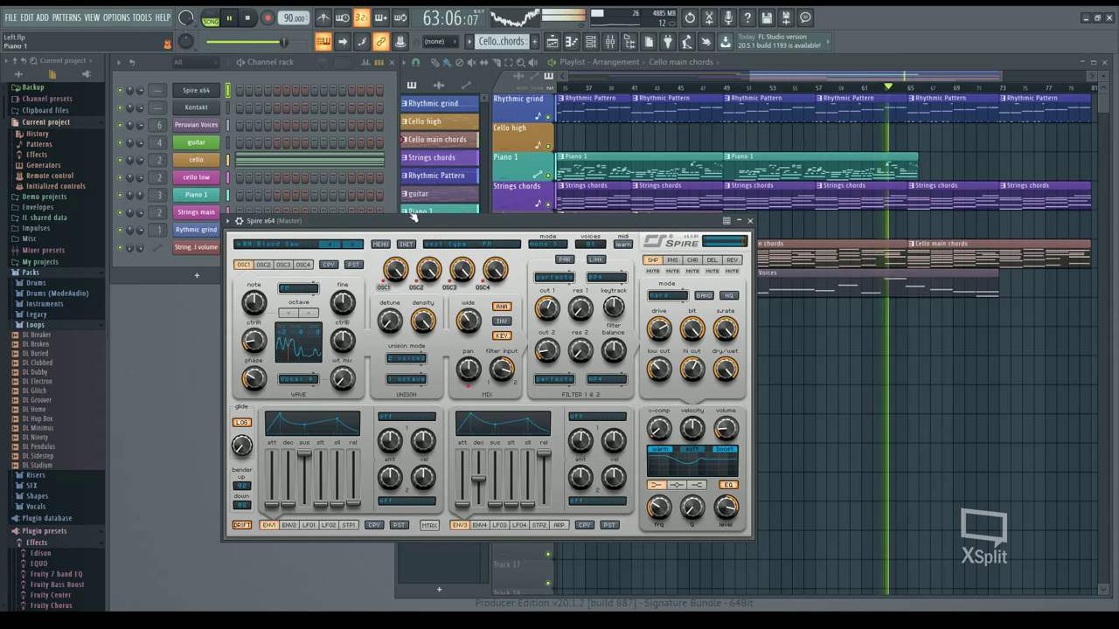
Load the BA Bring It preset in Spire.
{"action": "left_click", "coordinate": [147, 128]}
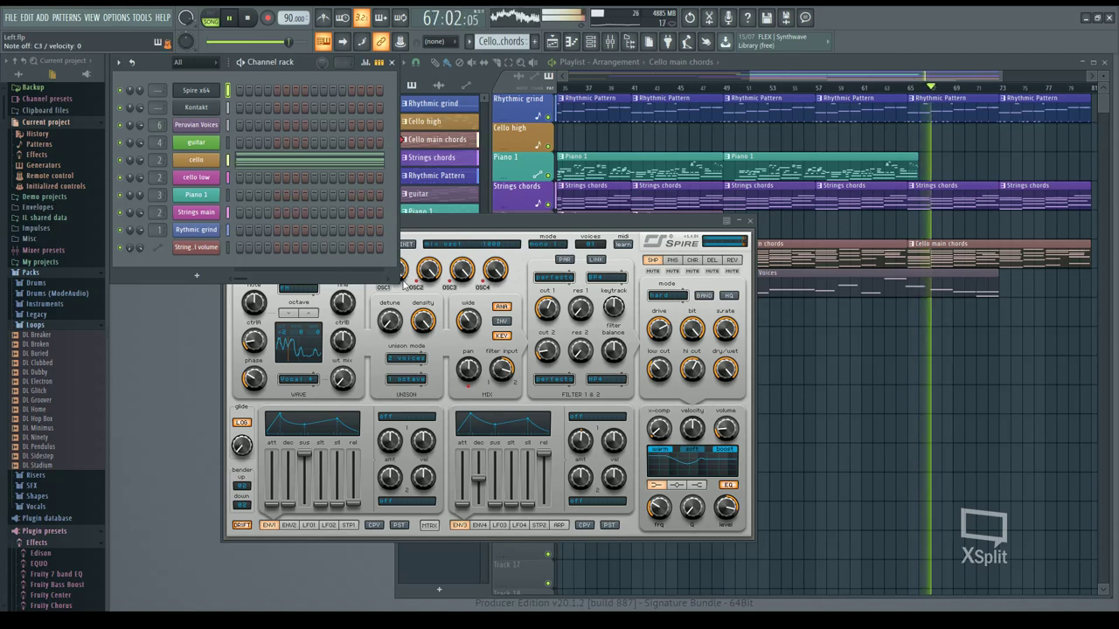
{"action": "left_click", "coordinate": [347, 245]}
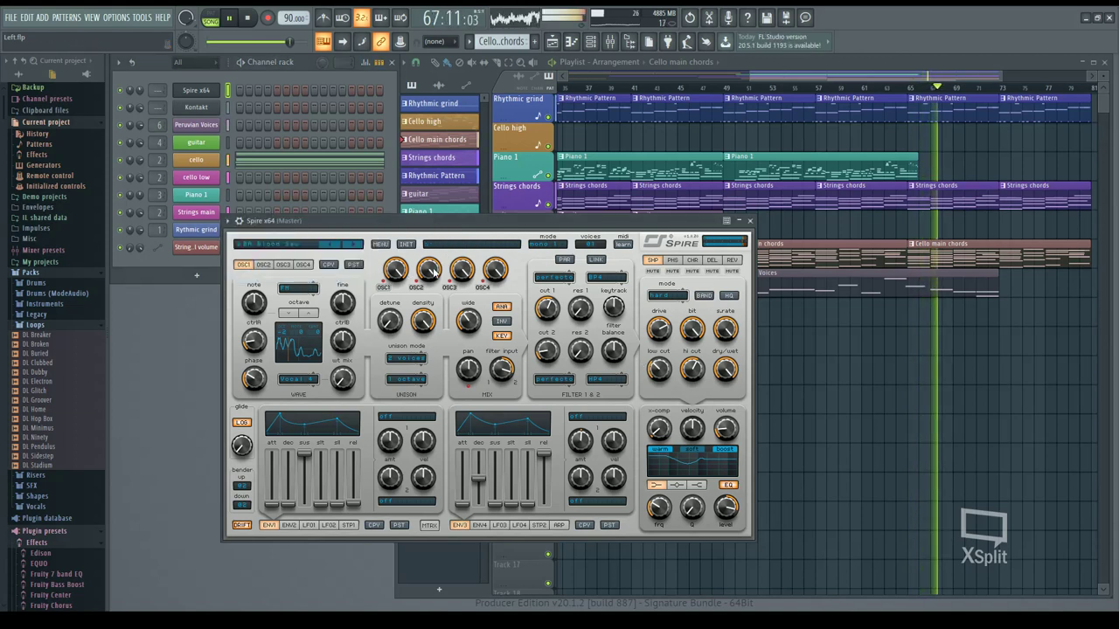
{"action": "left_click", "coordinate": [347, 244]}
{"action": "left_click", "coordinate": [347, 245]}
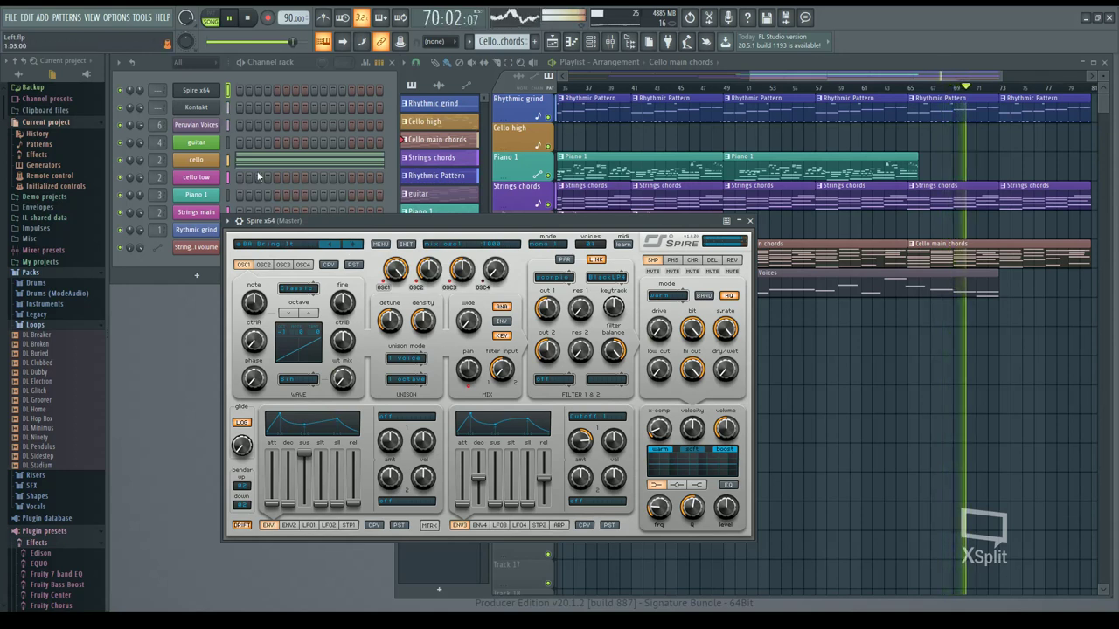
Write a Spire bass line of two-bar notes: C3 at bar 1, D3 at bar 3, E3 at bar 5 and G3 at bar 7.
{"action": "left_click", "coordinate": [146, 93]}
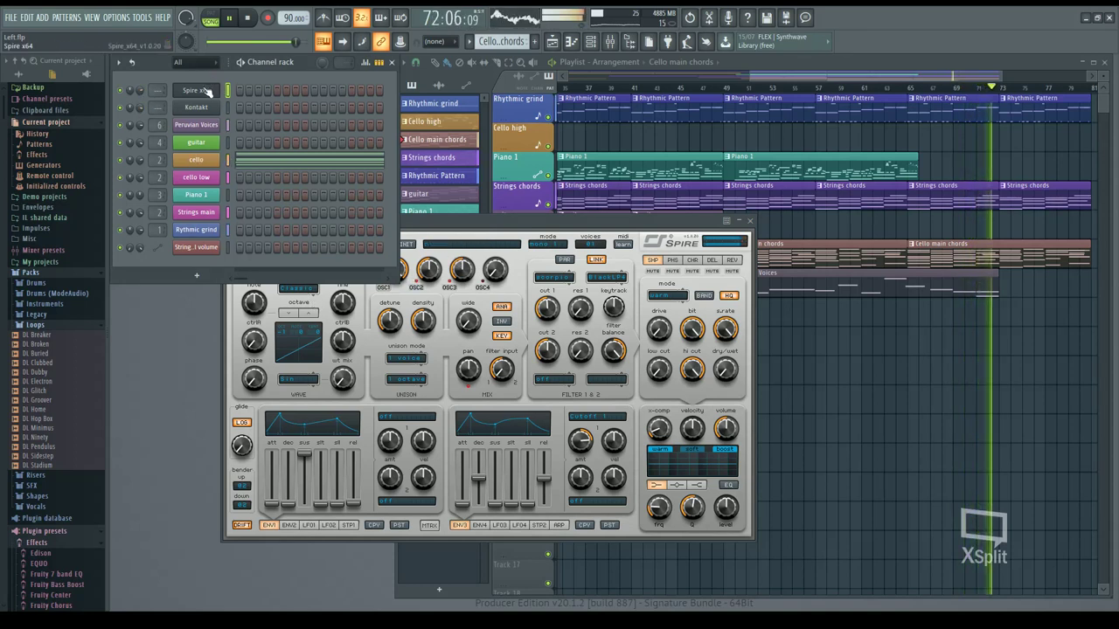
{"action": "key", "text": "F7"}
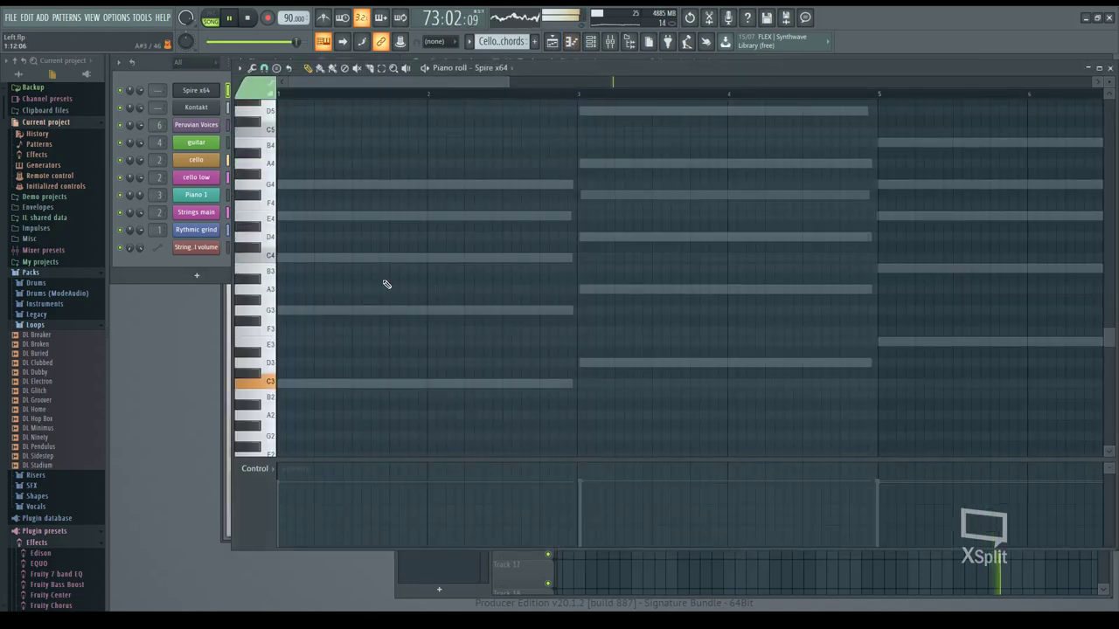
{"action": "left_click", "coordinate": [312, 384]}
{"action": "left_click_drag", "start_coordinate": [334, 385], "coordinate": [565, 384]}
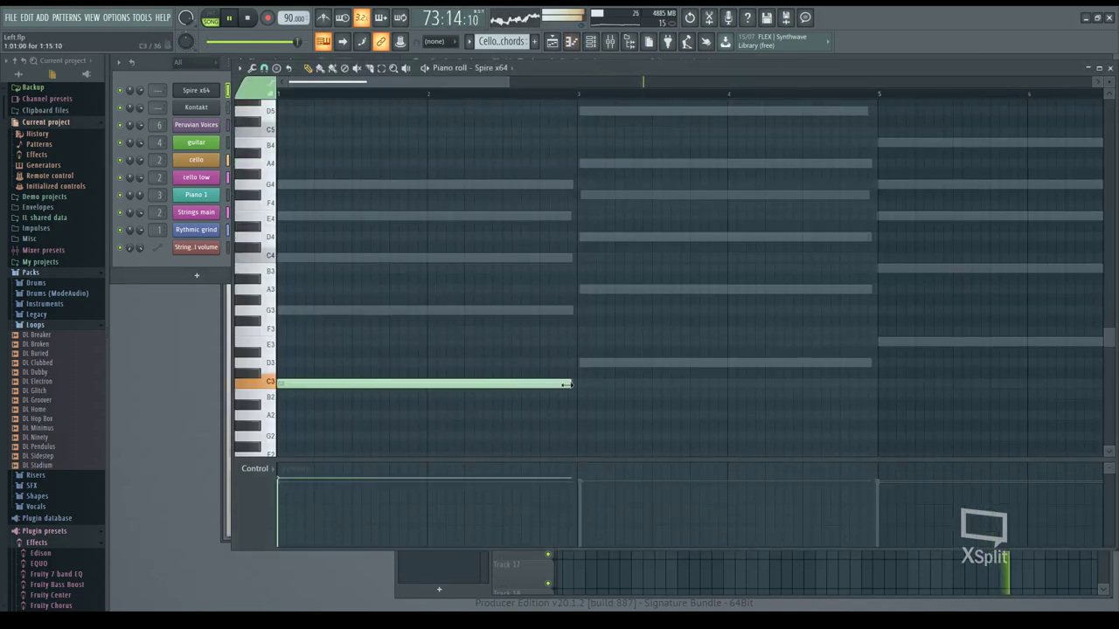
{"action": "left_click", "coordinate": [585, 364]}
{"action": "left_click", "coordinate": [880, 340]}
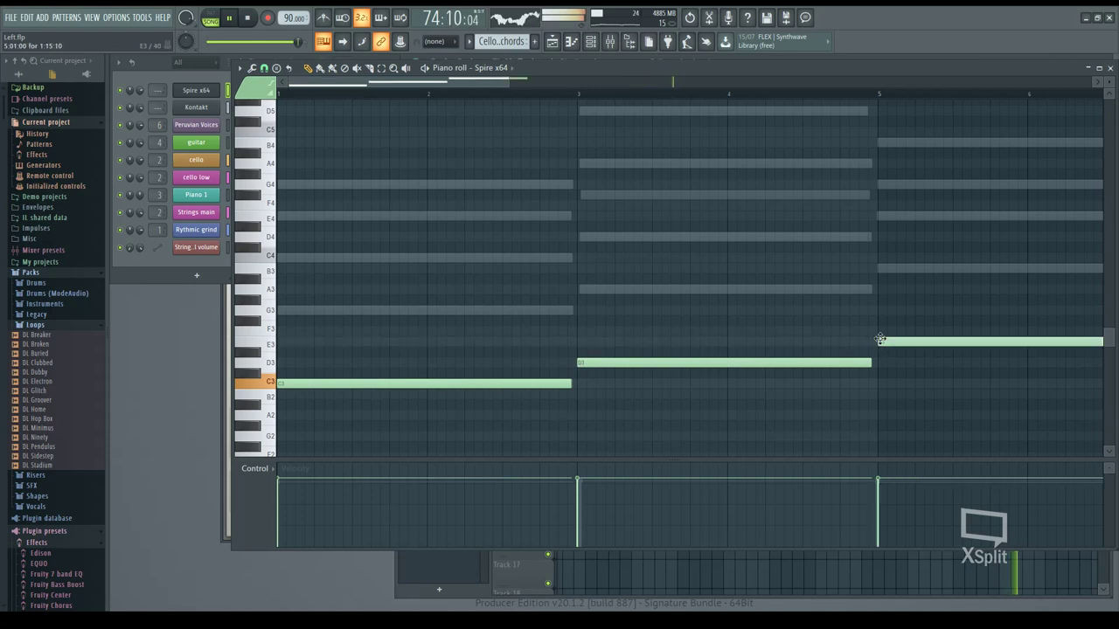
{"action": "left_click_drag", "start_coordinate": [439, 81], "coordinate": [563, 80]}
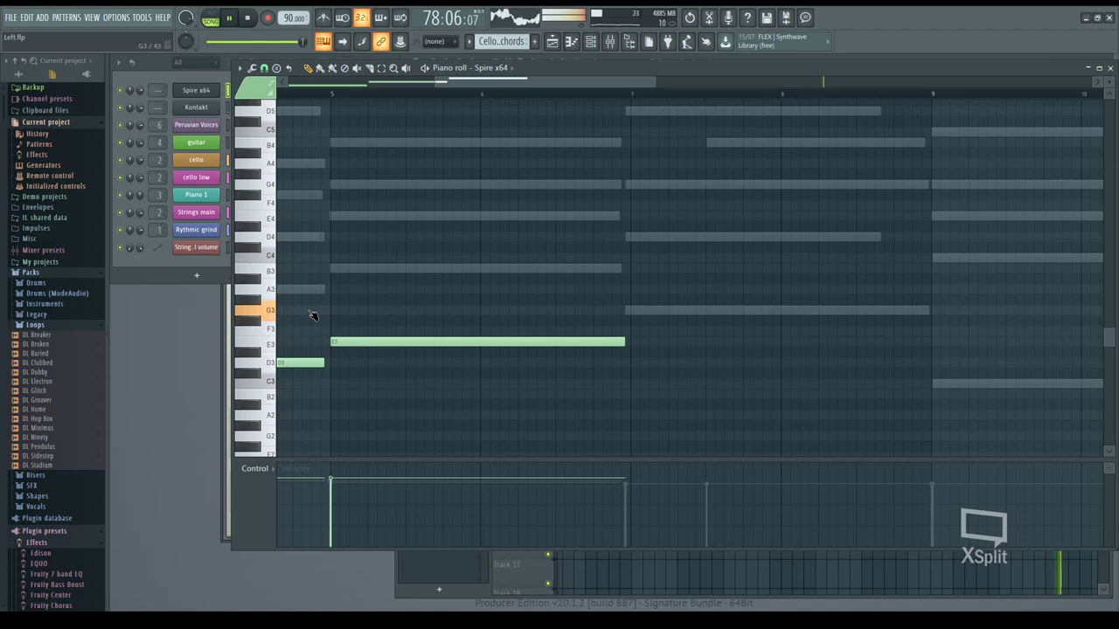
{"action": "left_click", "coordinate": [639, 314]}
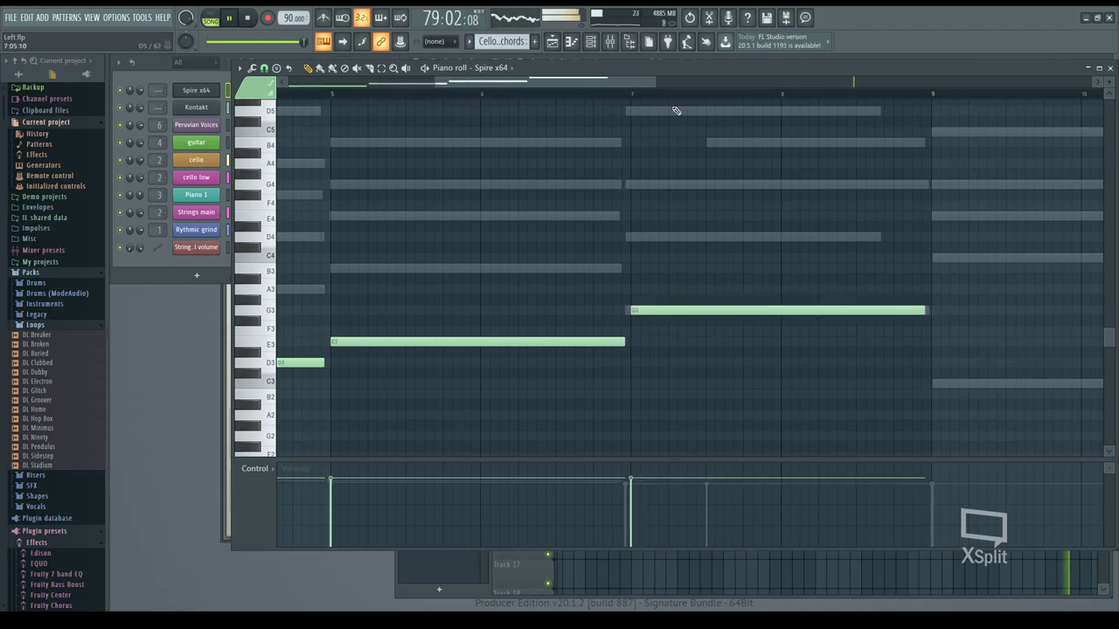
Move the Spire notes from the Cello main chords pattern into the Strings chords pattern and close the Spire editor.
{"action": "left_click", "coordinate": [1111, 68]}
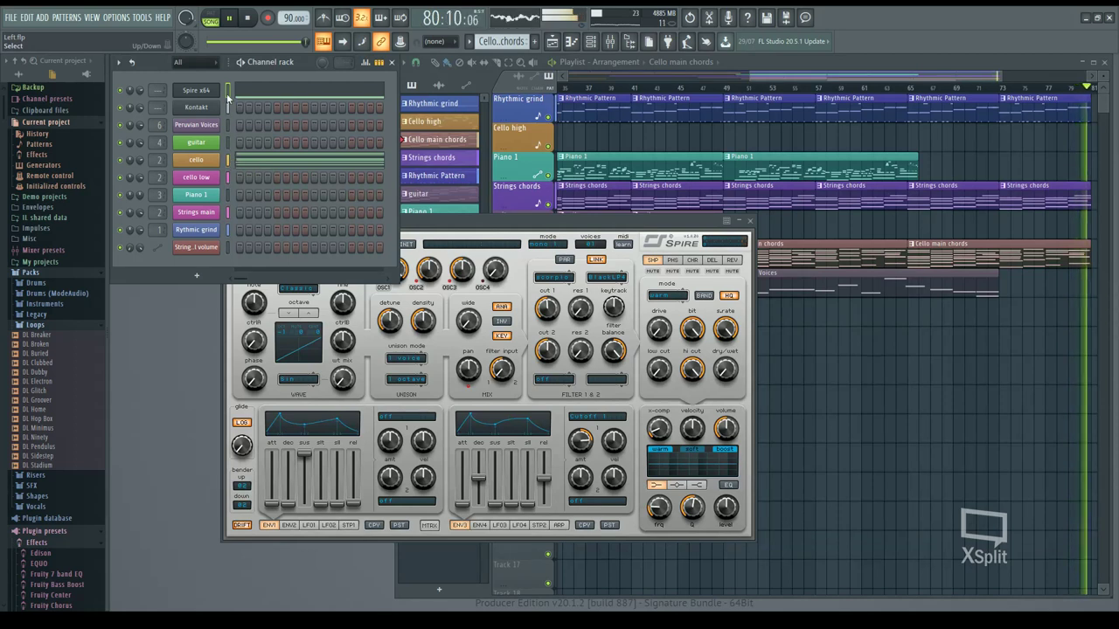
{"action": "left_click", "coordinate": [717, 236]}
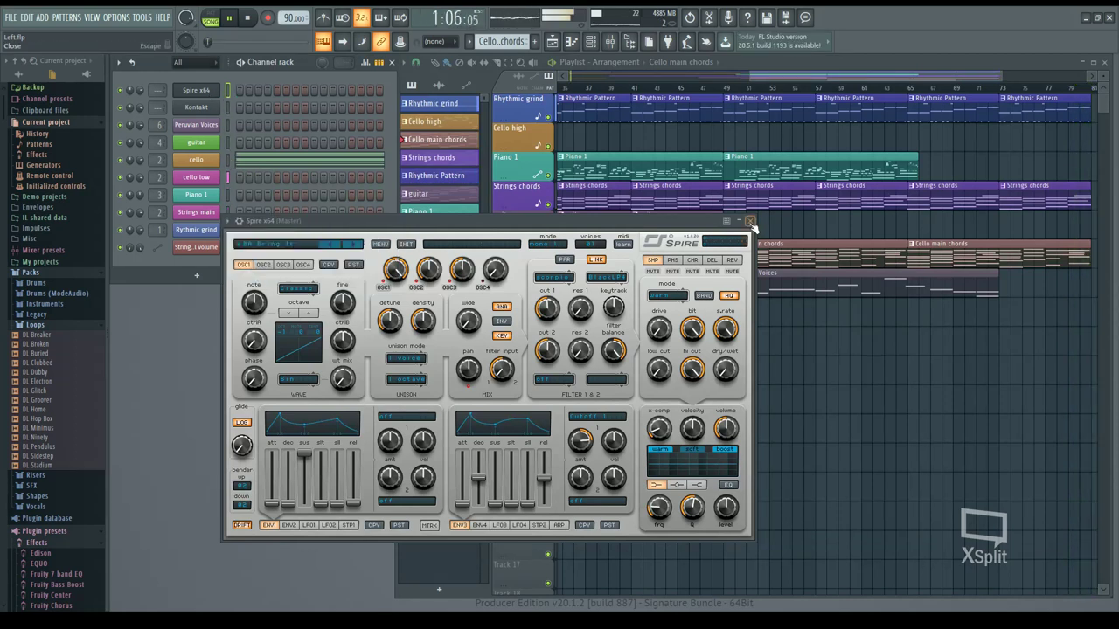
{"action": "left_click", "coordinate": [749, 220]}
{"action": "left_click", "coordinate": [729, 190]}
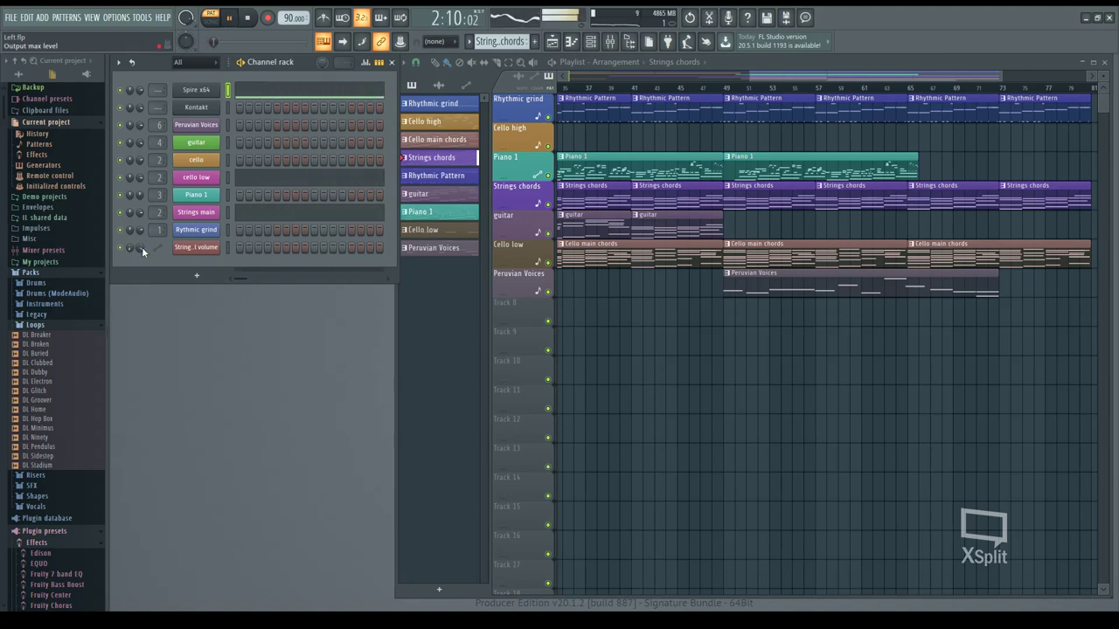
Delete the Strings main channel volume automation channel.
{"action": "left_click", "coordinate": [204, 248]}
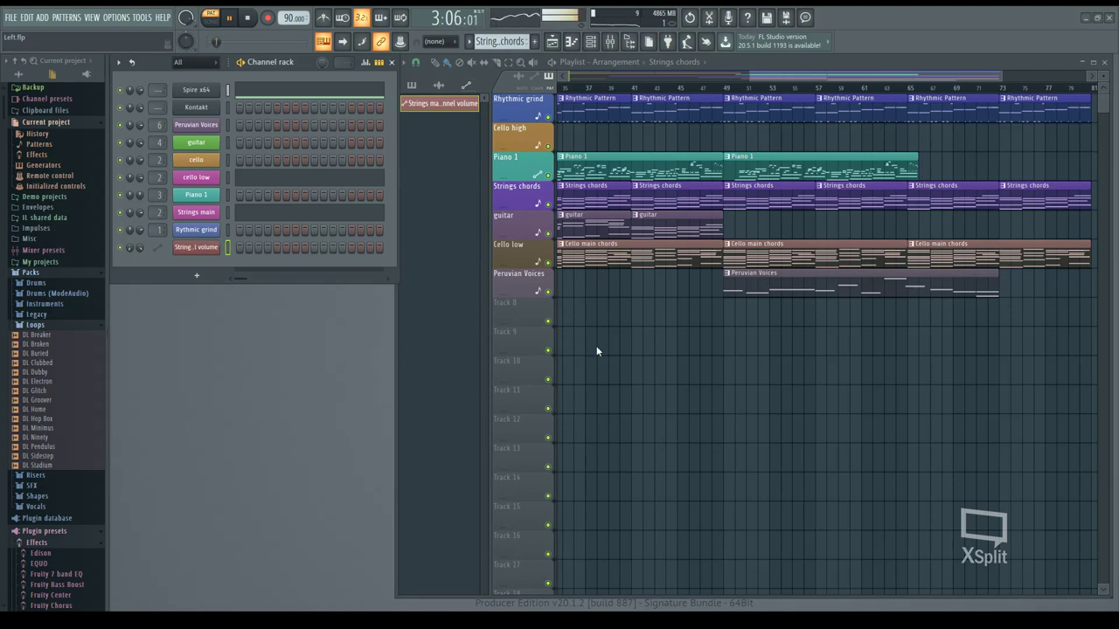
{"action": "key", "text": "alt+Delete"}
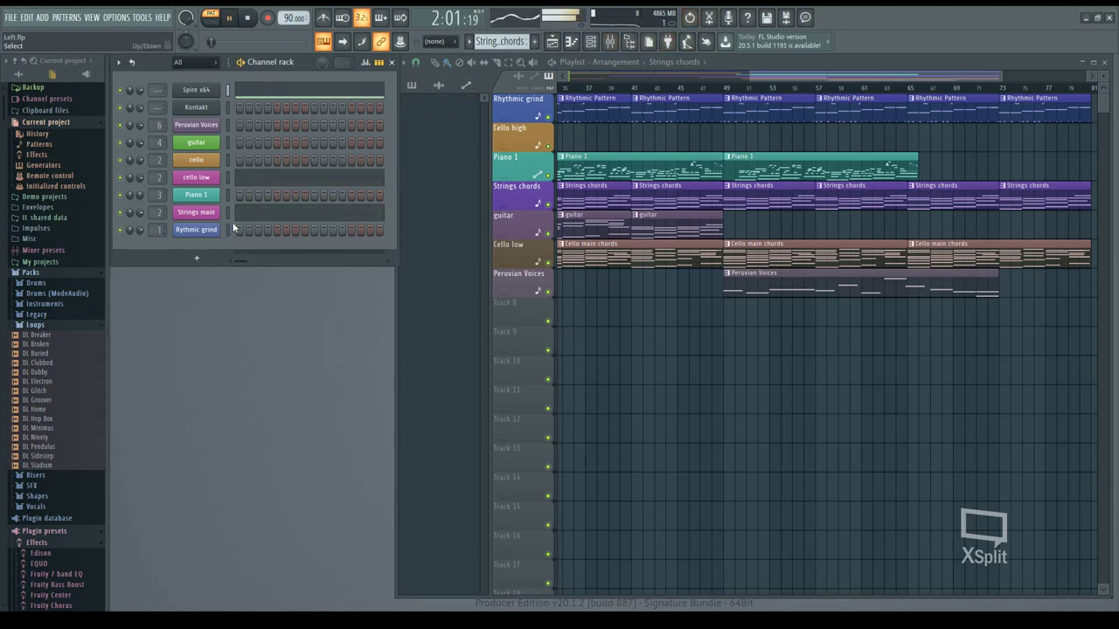
Shift the four Spire bass notes to start at bar 9 and repeat them from bar 17 in the Strings chords pattern.
{"action": "key", "text": "F7"}
{"action": "key", "text": "ctrl+a"}
{"action": "key", "text": "space"}
{"action": "scroll", "coordinate": [364, 268], "scroll_direction": "down", "scroll_amount": 8}
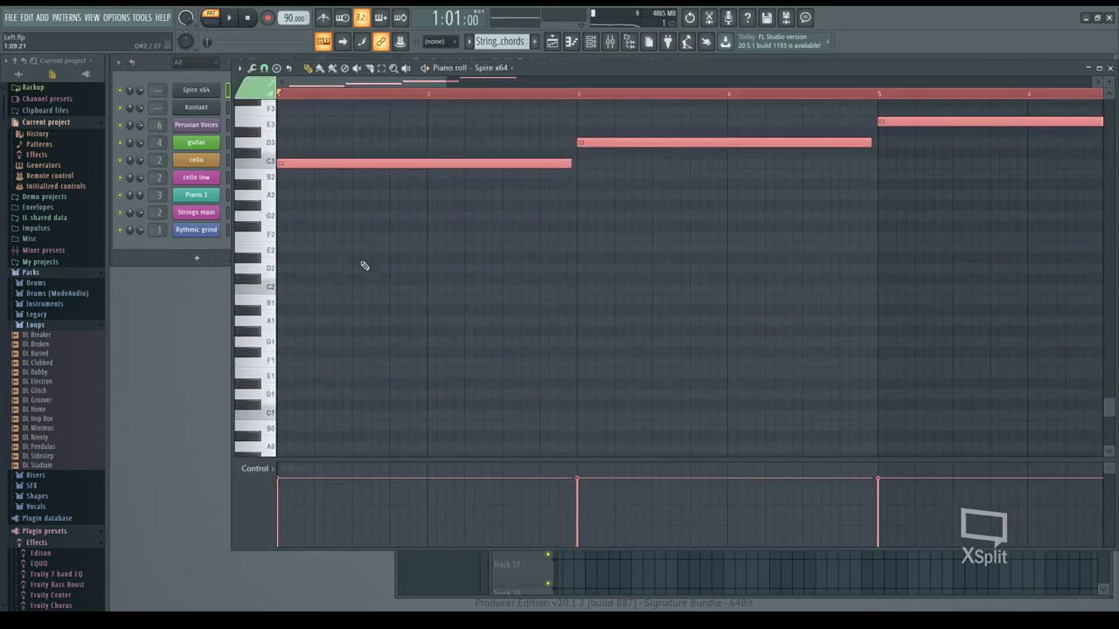
{"action": "left_click_drag", "start_coordinate": [301, 350], "coordinate": [773, 354]}
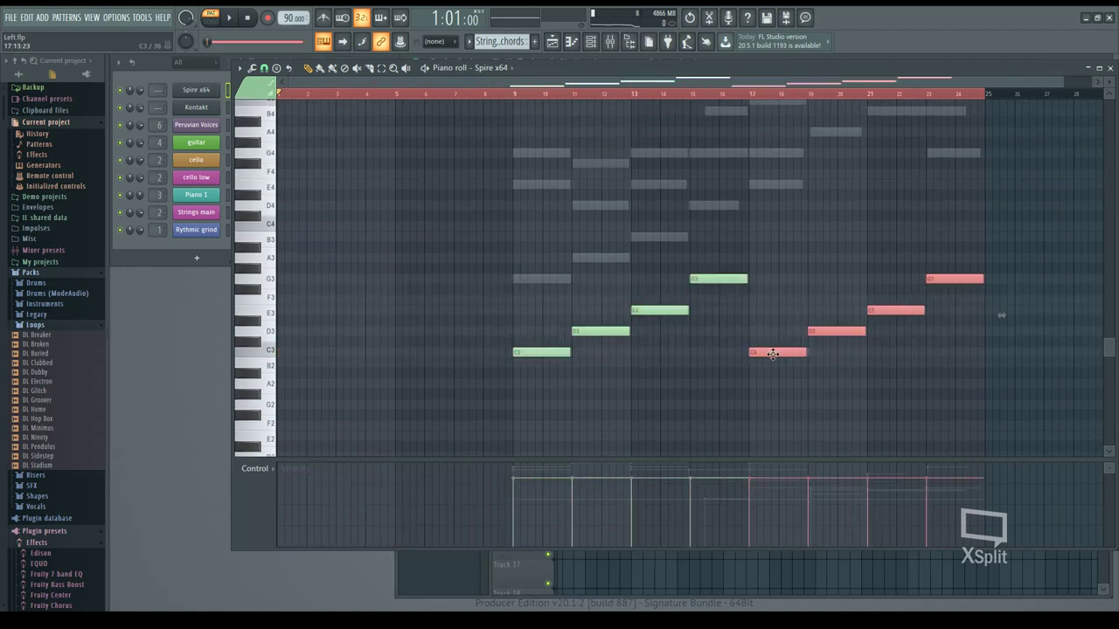
{"action": "left_click", "coordinate": [1110, 69]}
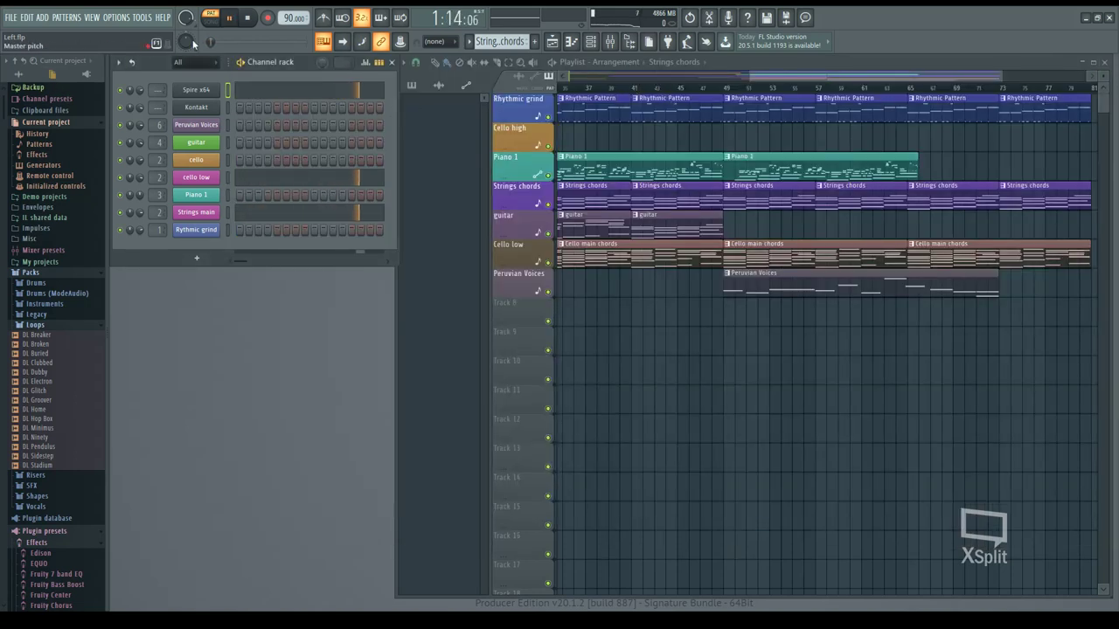
Switch to song playback and listen to the arrangement, jumping ahead to about bar 47.
{"action": "left_click", "coordinate": [211, 20]}
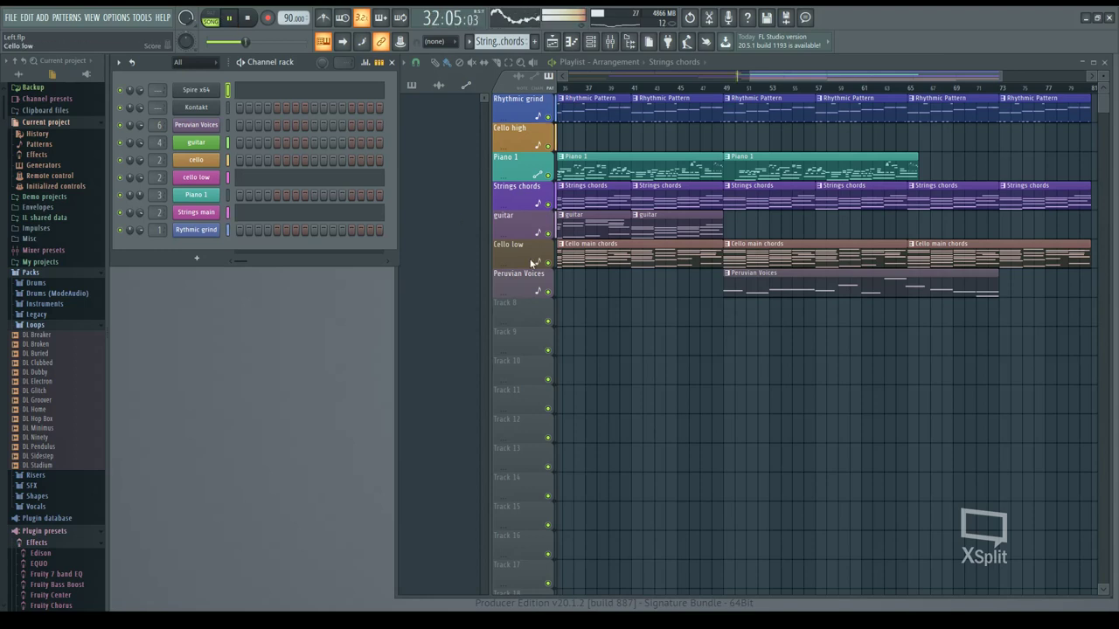
{"action": "left_click_drag", "start_coordinate": [770, 77], "coordinate": [726, 75]}
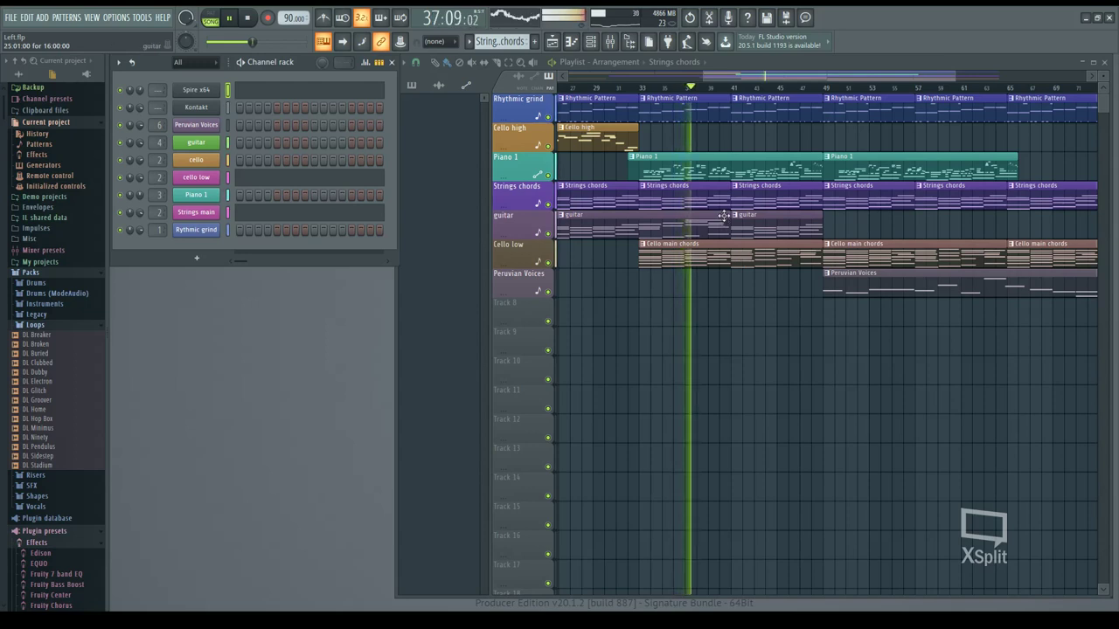
{"action": "left_click", "coordinate": [799, 88]}
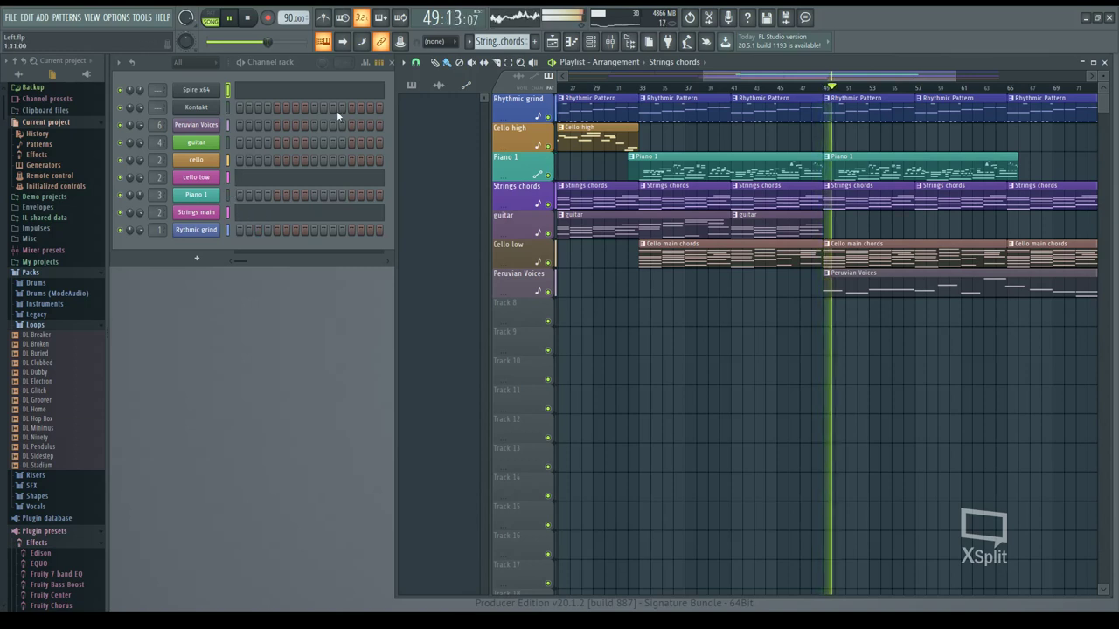
{"action": "scroll", "coordinate": [682, 135], "scroll_direction": "right", "scroll_amount": 5}
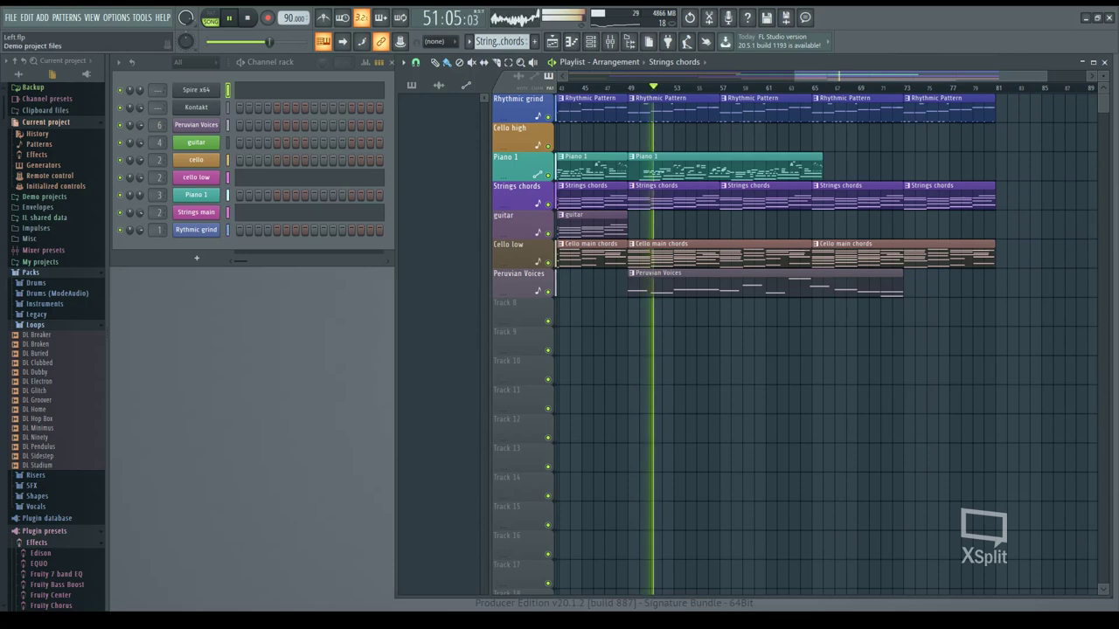
Set the Dry/Wet of the VerbSuite Classics reverb on the Peruvian voices mixer track to 60.4%.
{"action": "left_click", "coordinate": [691, 278]}
{"action": "key", "text": "alt+p"}
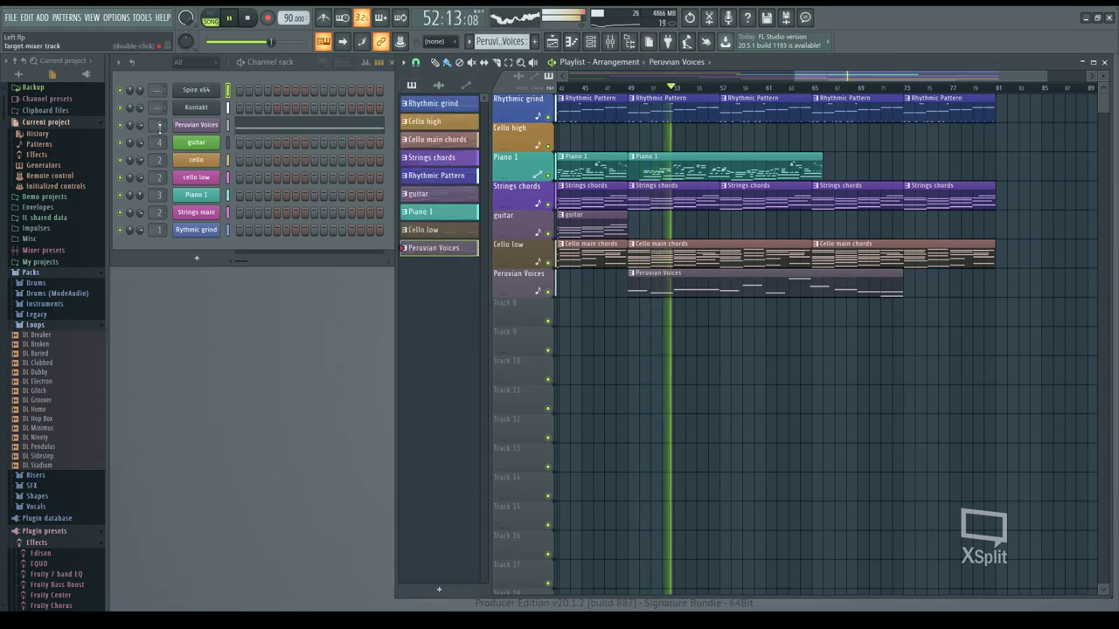
{"action": "key", "text": "F9"}
{"action": "left_click", "coordinate": [466, 254]}
{"action": "mouse_move", "coordinate": [739, 363]}
{"action": "scroll", "coordinate": [738, 363], "scroll_direction": "up", "scroll_amount": 4}
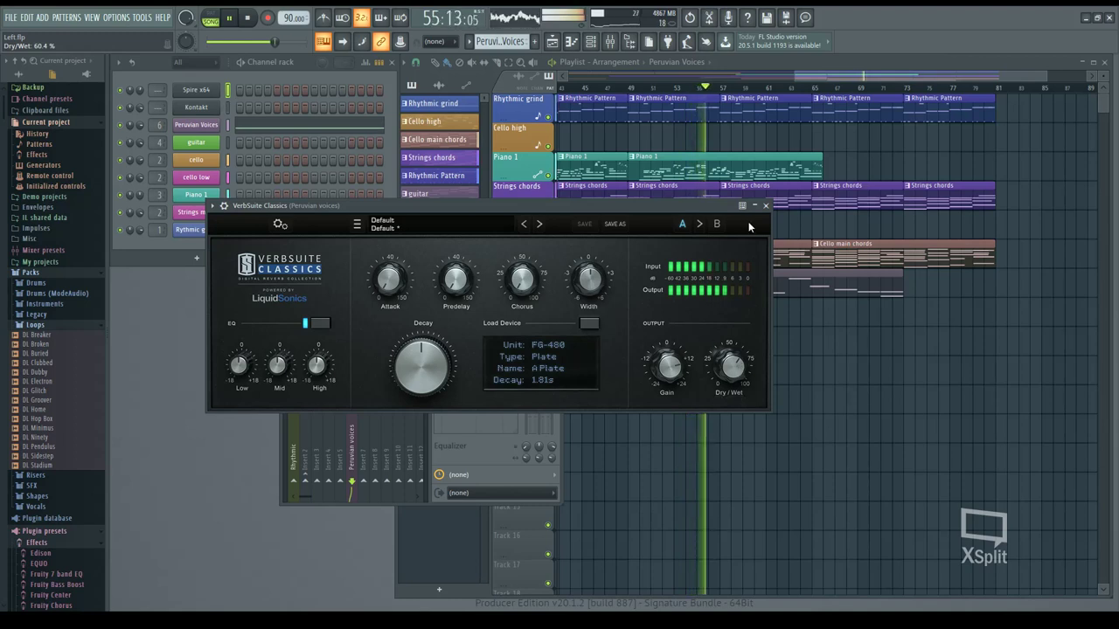
{"action": "left_click", "coordinate": [765, 206]}
{"action": "key", "text": "F9"}
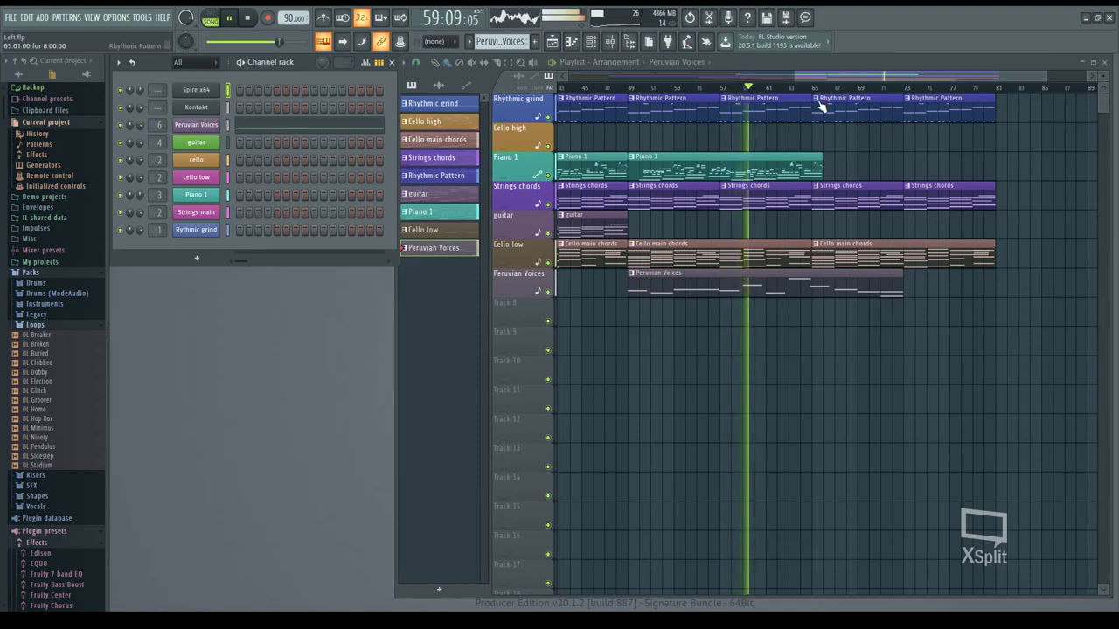
Delete the Piano 1 clip at bar 49 from the playlist.
{"action": "left_click_drag", "start_coordinate": [847, 74], "coordinate": [717, 84]}
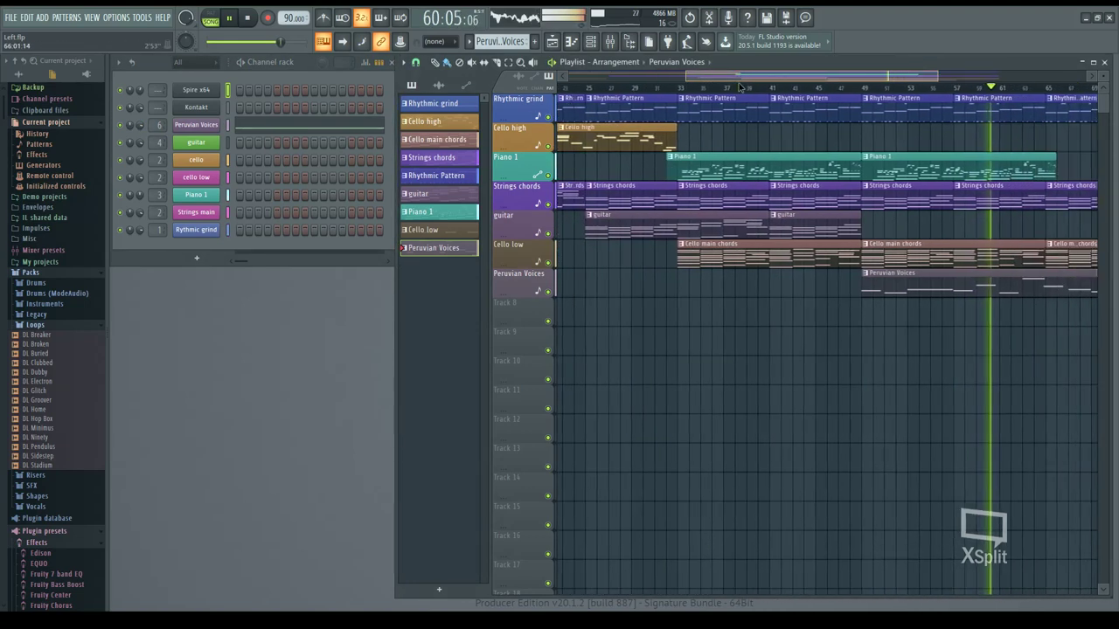
{"action": "right_click", "coordinate": [893, 168]}
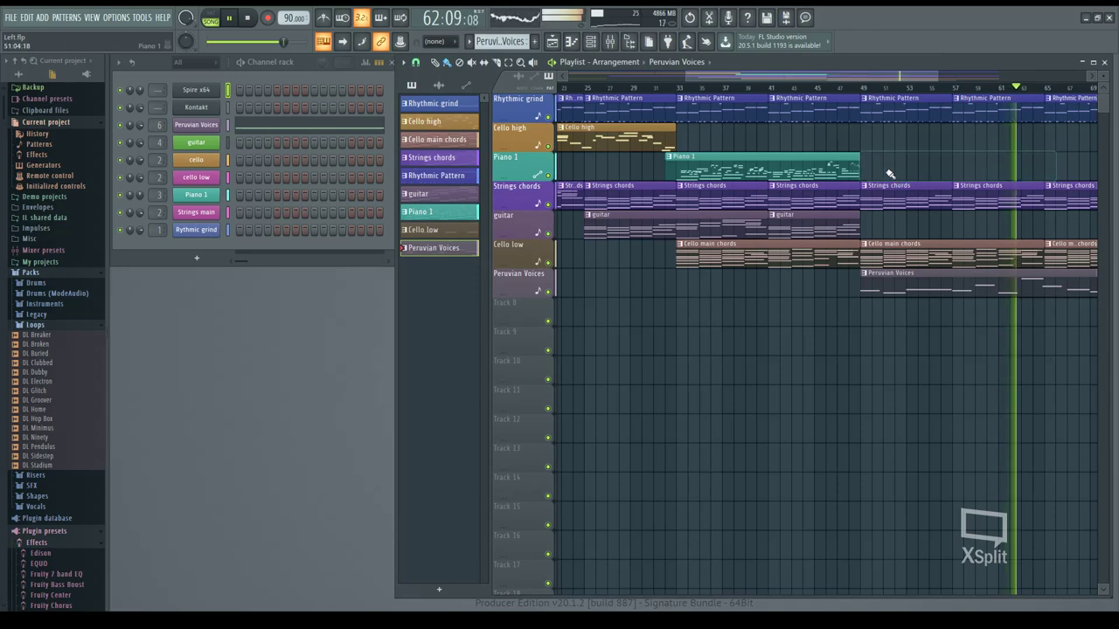
{"action": "left_click_drag", "start_coordinate": [845, 65], "coordinate": [970, 76]}
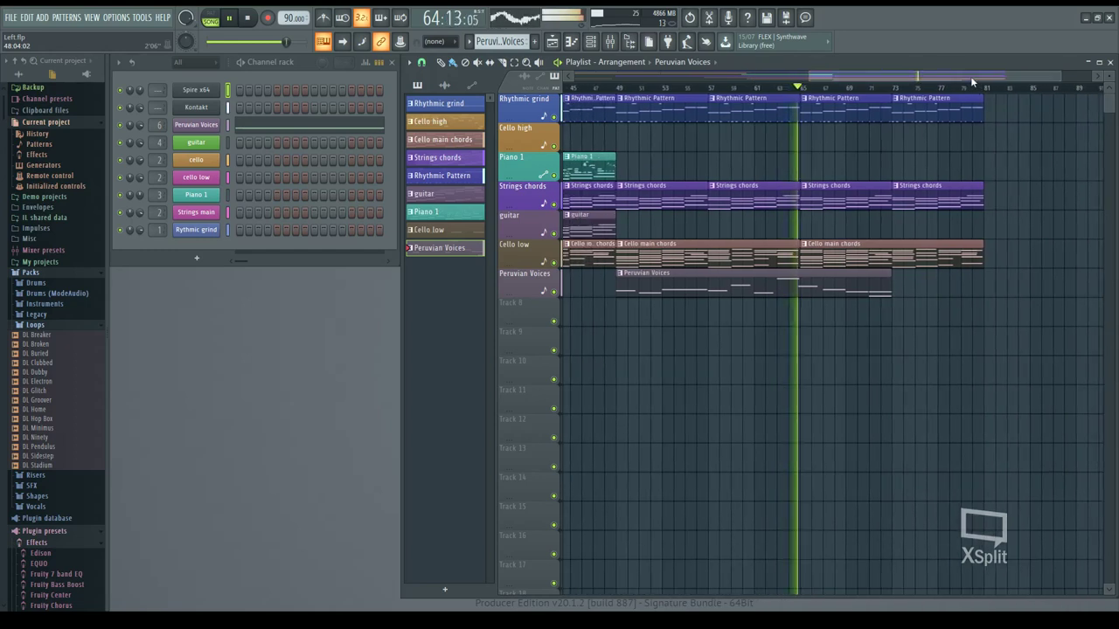